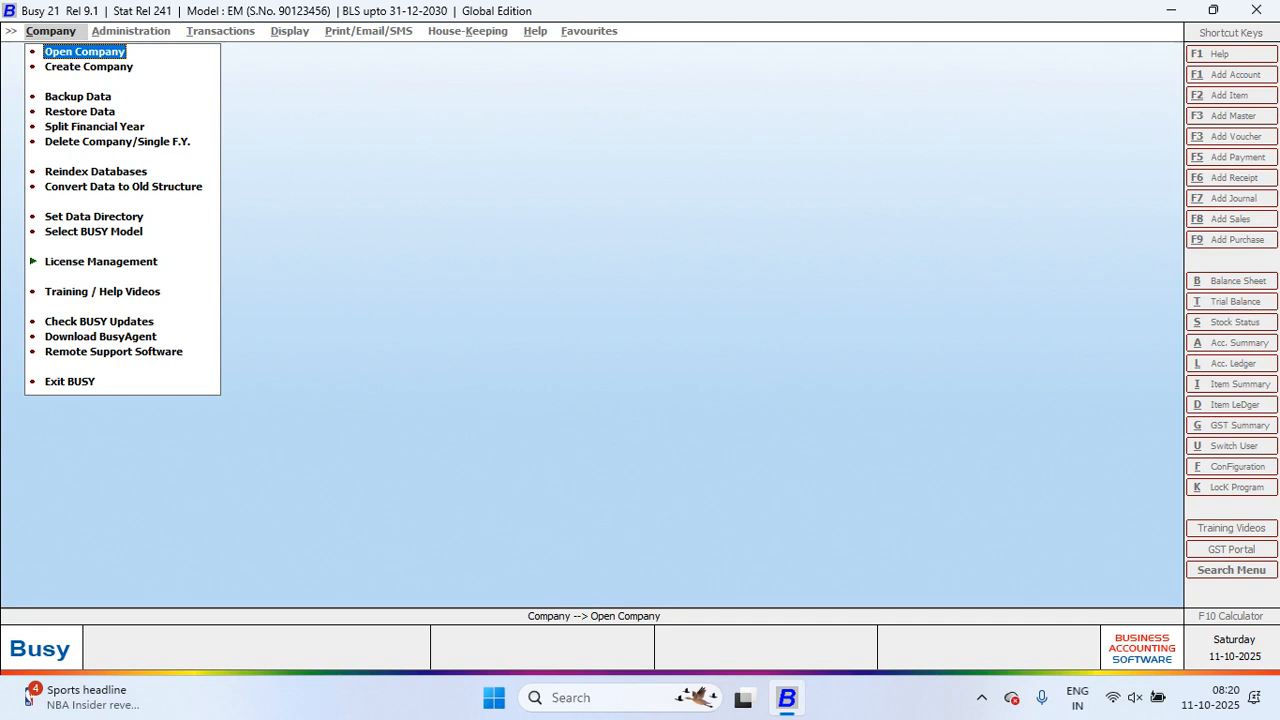
Step: Minimise BUSY 21 to the desktop and open This PC in File Explorer
{"action": "key", "text": "super+d"}
{"action": "double_click", "coordinate": [34, 36]}
Step: Copy the AAKASH folder from the New Volume (D:) drive
{"action": "double_click", "coordinate": [520, 185]}
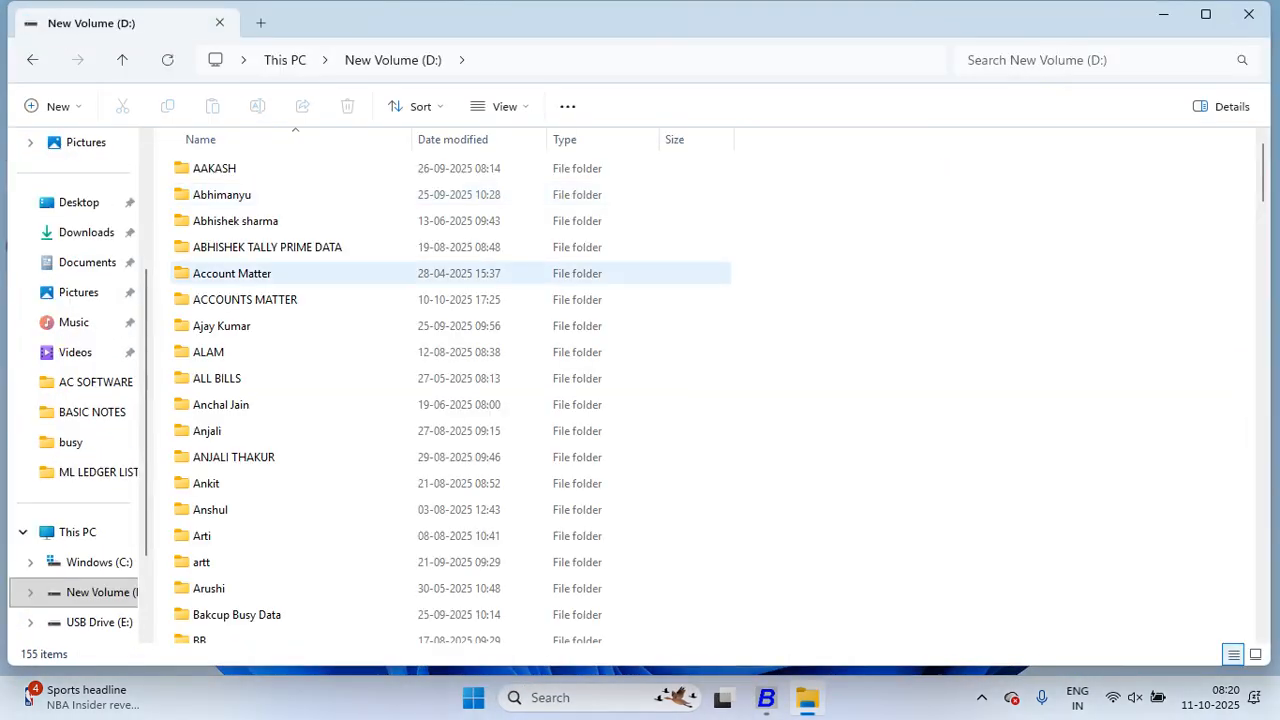
{"action": "left_click", "coordinate": [480, 352]}
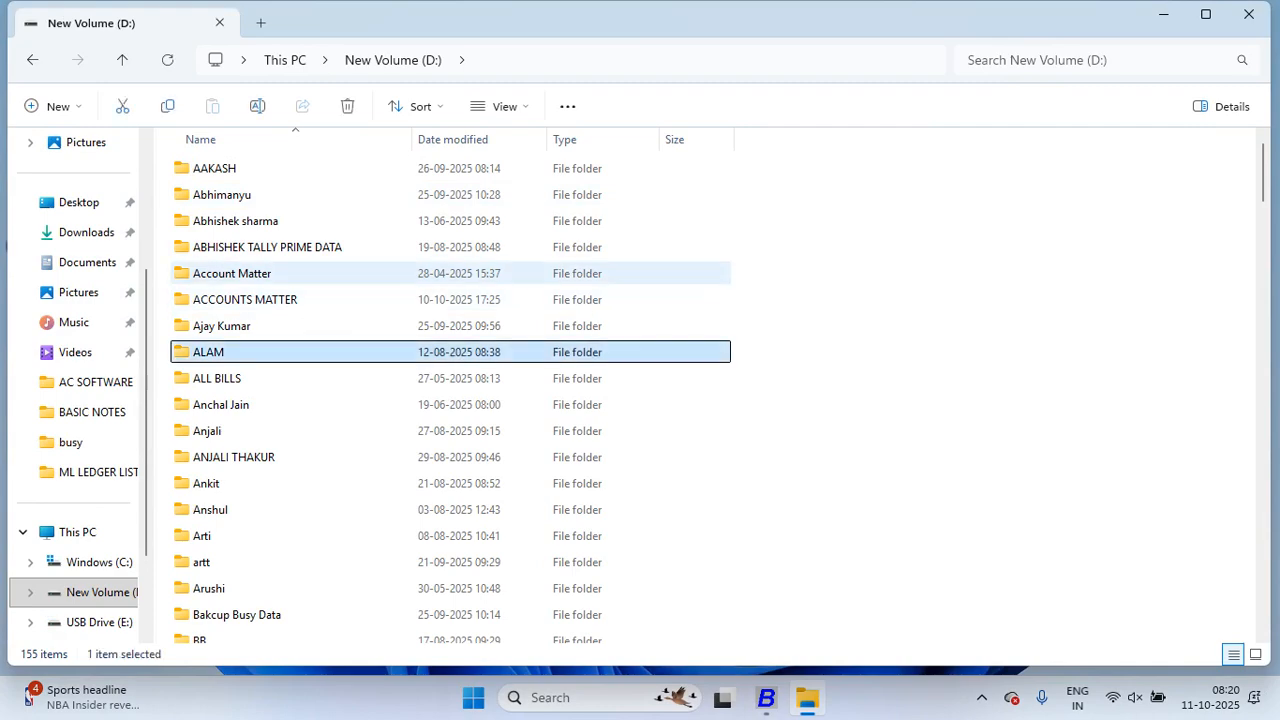
{"action": "left_click", "coordinate": [450, 168]}
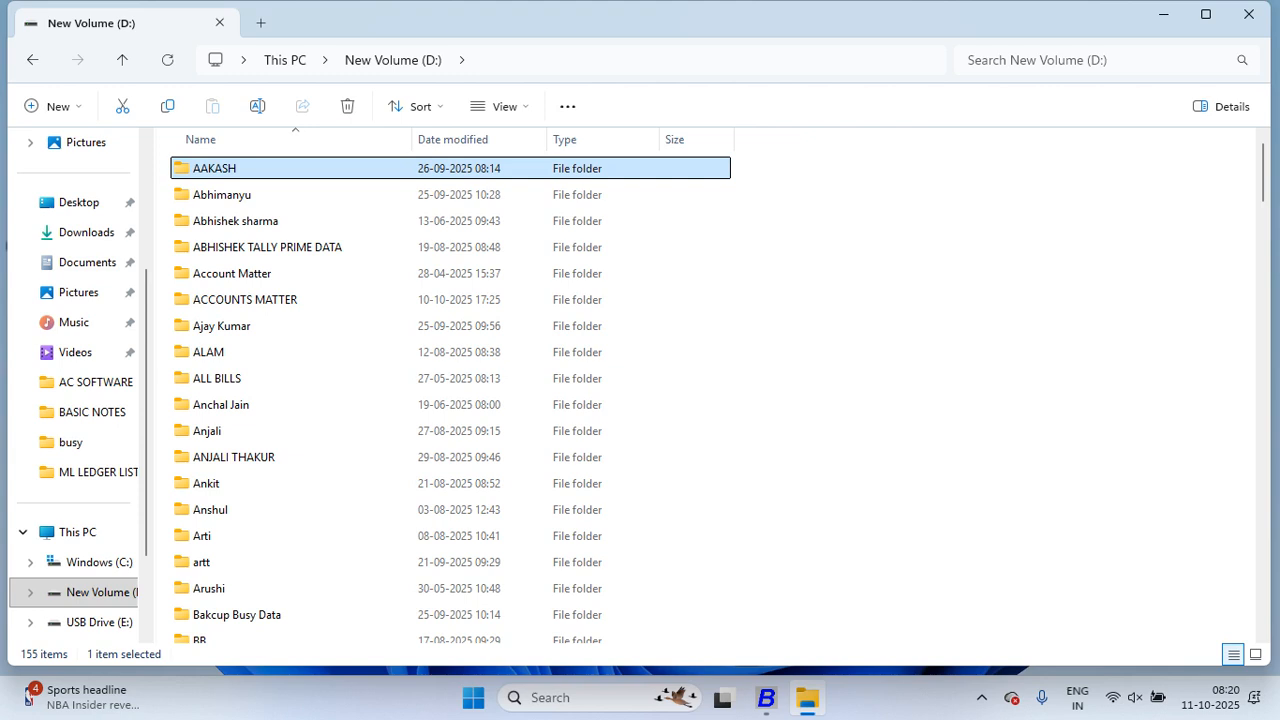
{"action": "key", "text": "ctrl+c"}
Step: Go into Bakcup Busy Data and then its Daily Backup folder
{"action": "scroll", "coordinate": [450, 394], "scroll_direction": "down", "scroll_amount": 4}
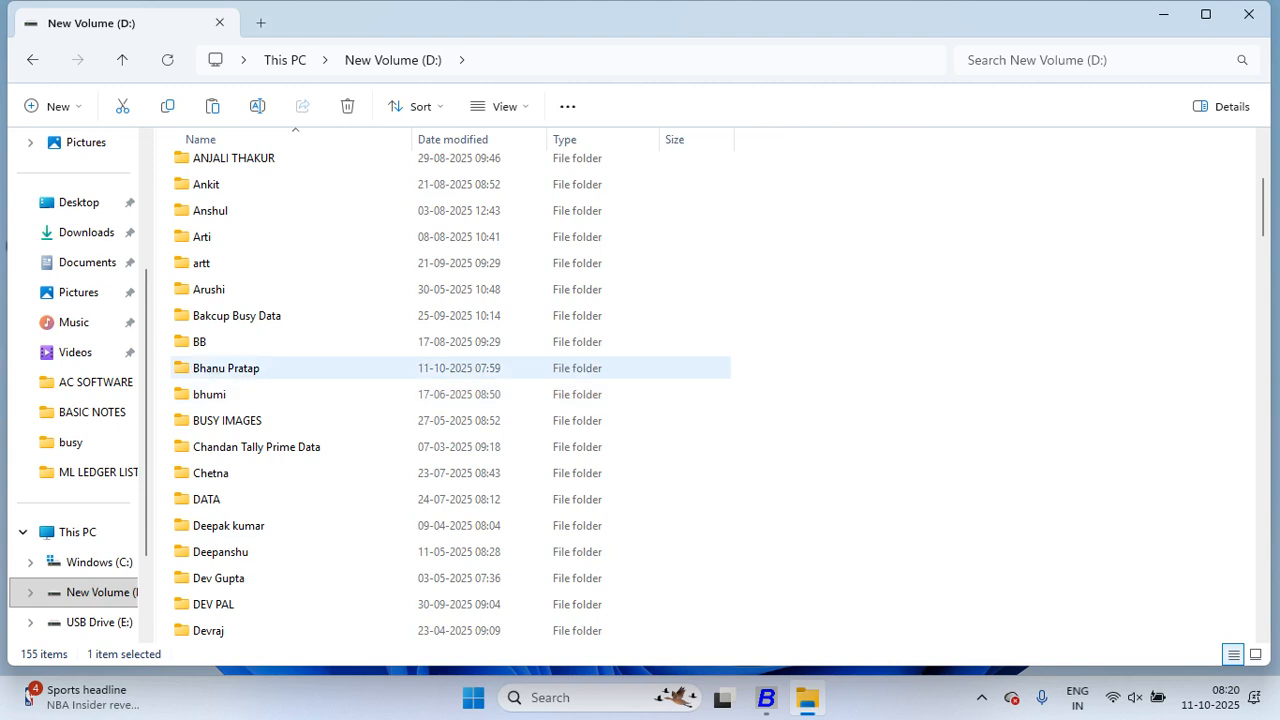
{"action": "left_click", "coordinate": [250, 316]}
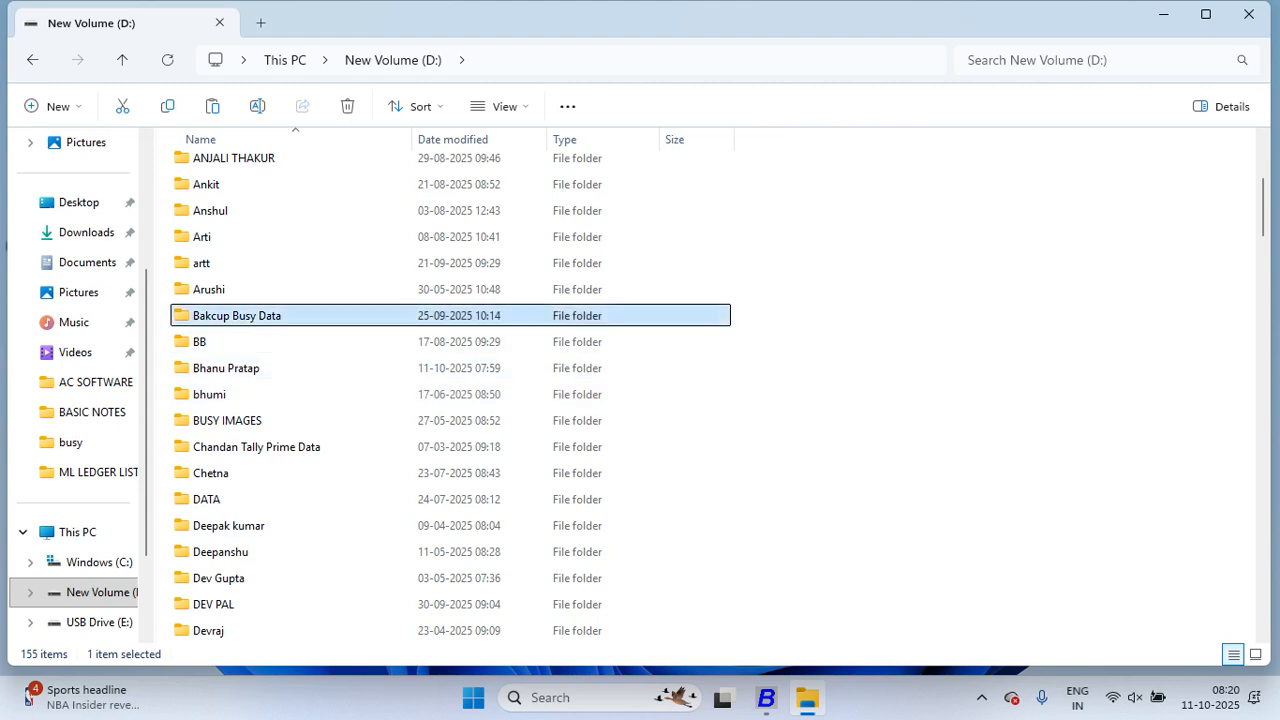
{"action": "double_click", "coordinate": [250, 320]}
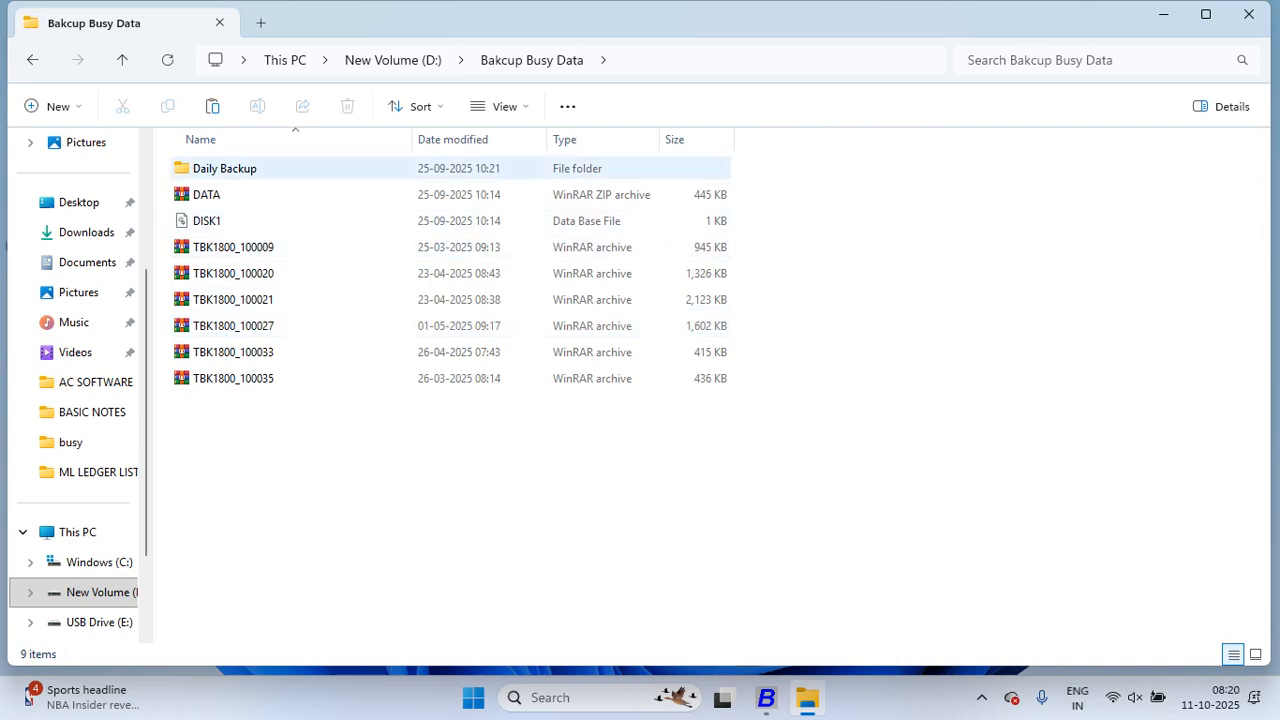
{"action": "double_click", "coordinate": [300, 169]}
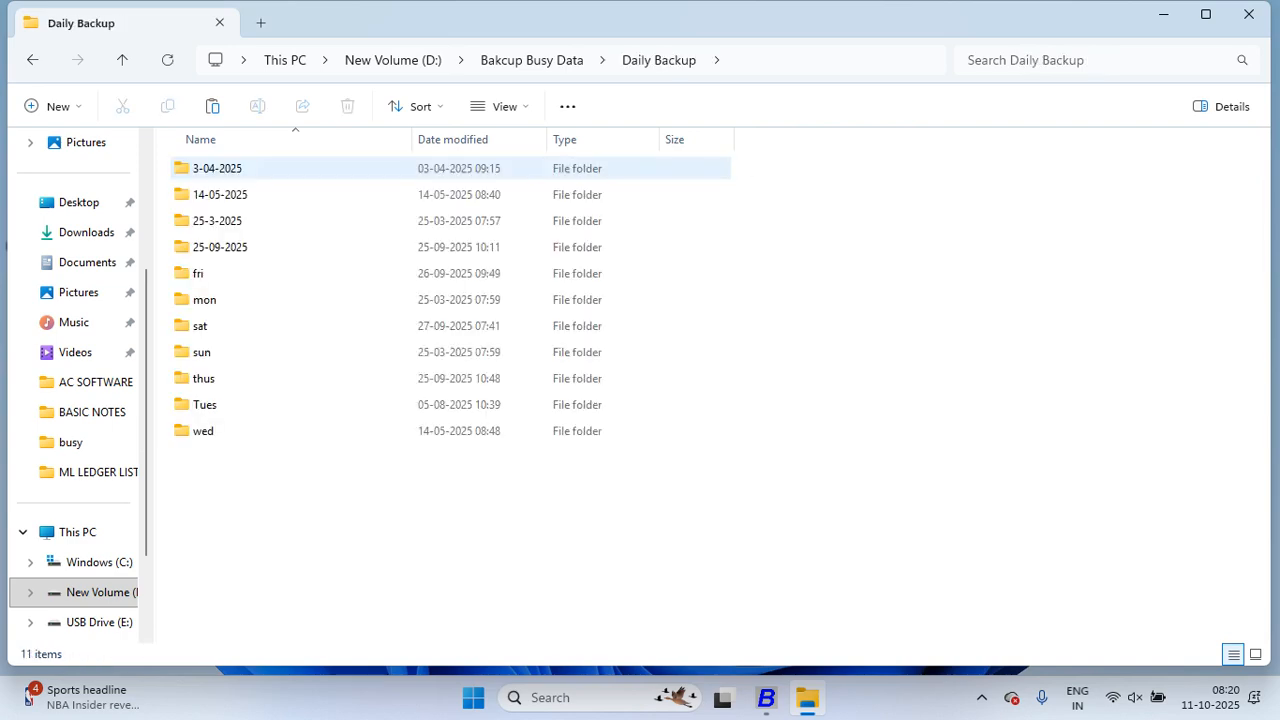
Step: Make a new 11-10-2025 folder in Daily Backup and paste the AAKASH folder inside it
{"action": "key", "text": "ctrl+shift+n"}
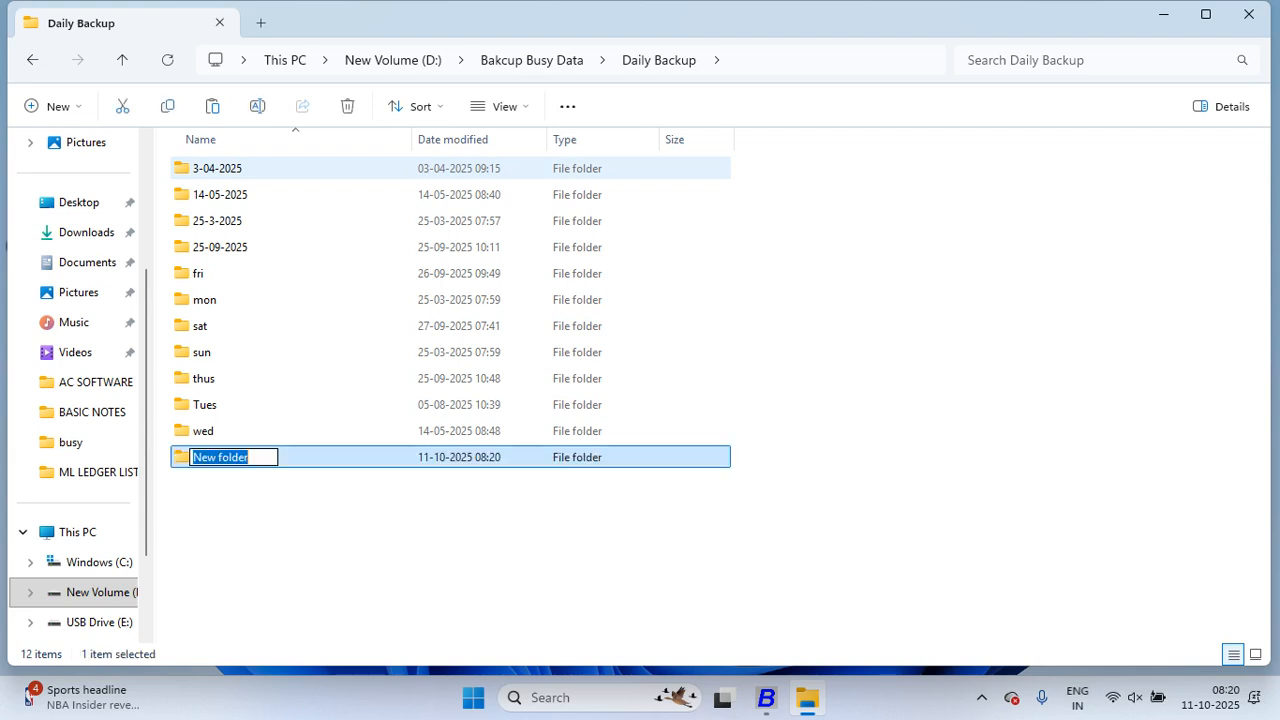
{"action": "type", "text": "11-"}
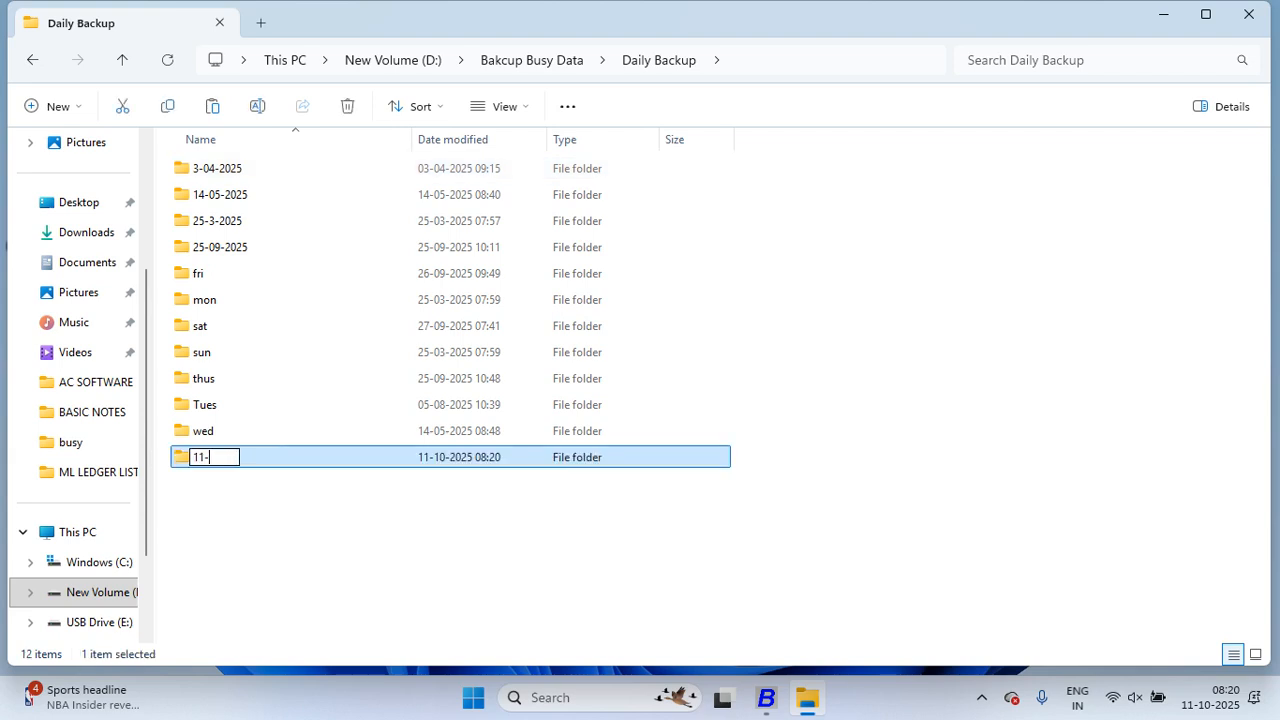
{"action": "type", "text": "10-2025"}
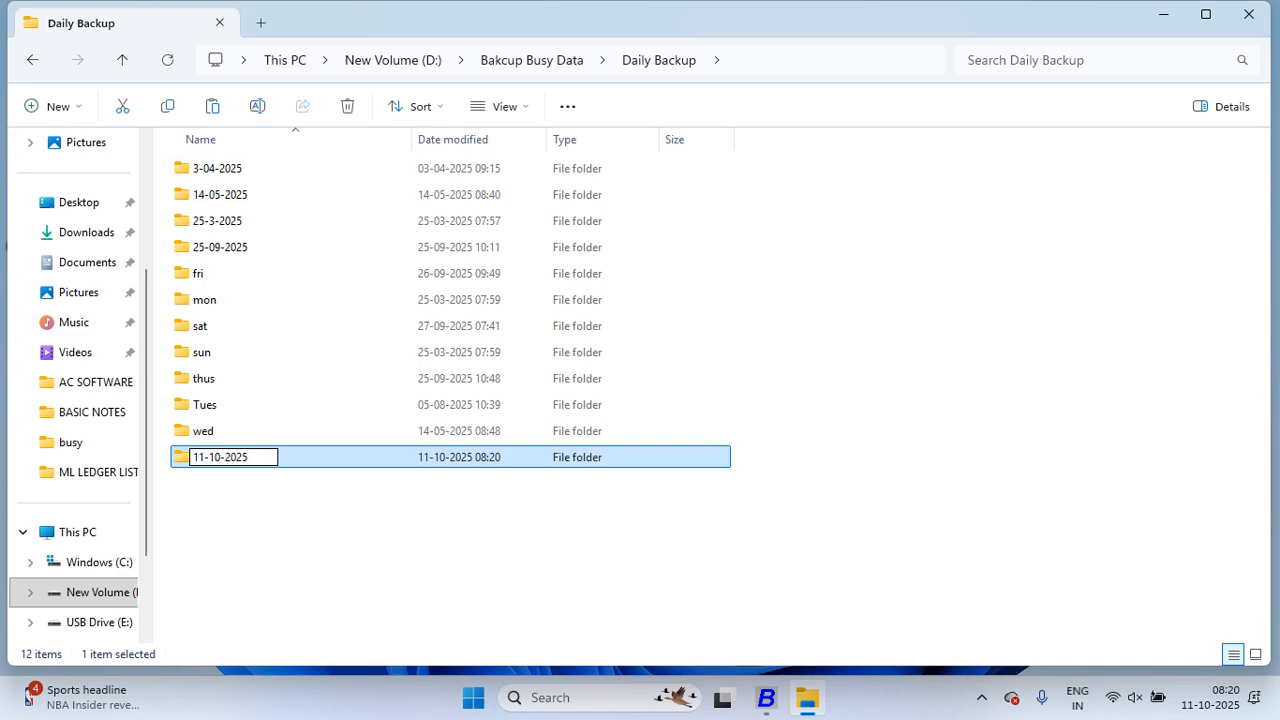
{"action": "key", "text": "Return"}
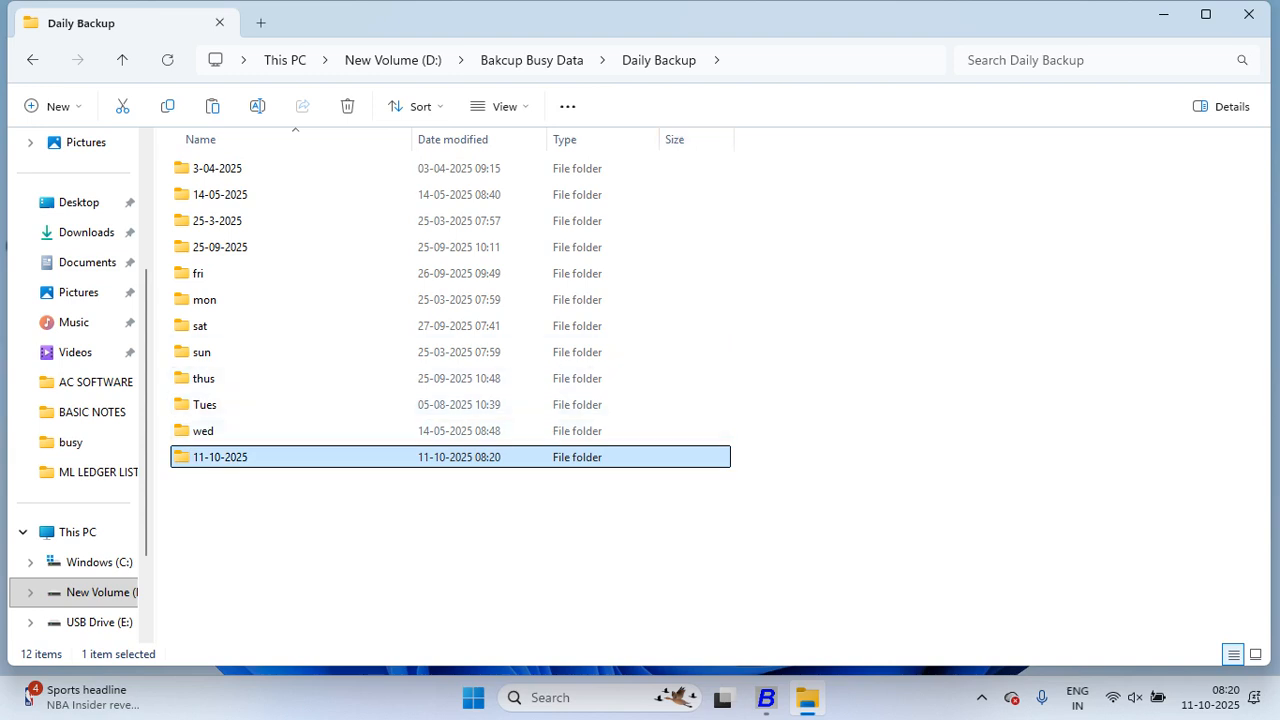
{"action": "key", "text": "Return"}
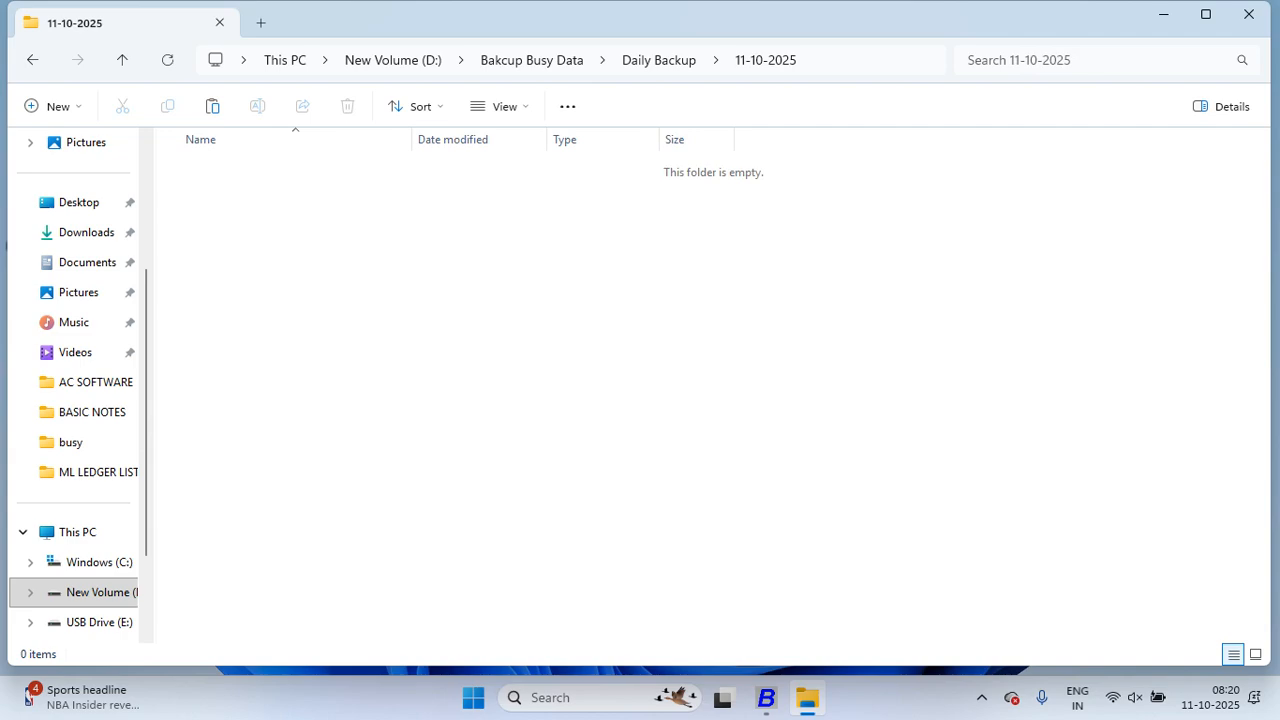
{"action": "key", "text": "ctrl+v"}
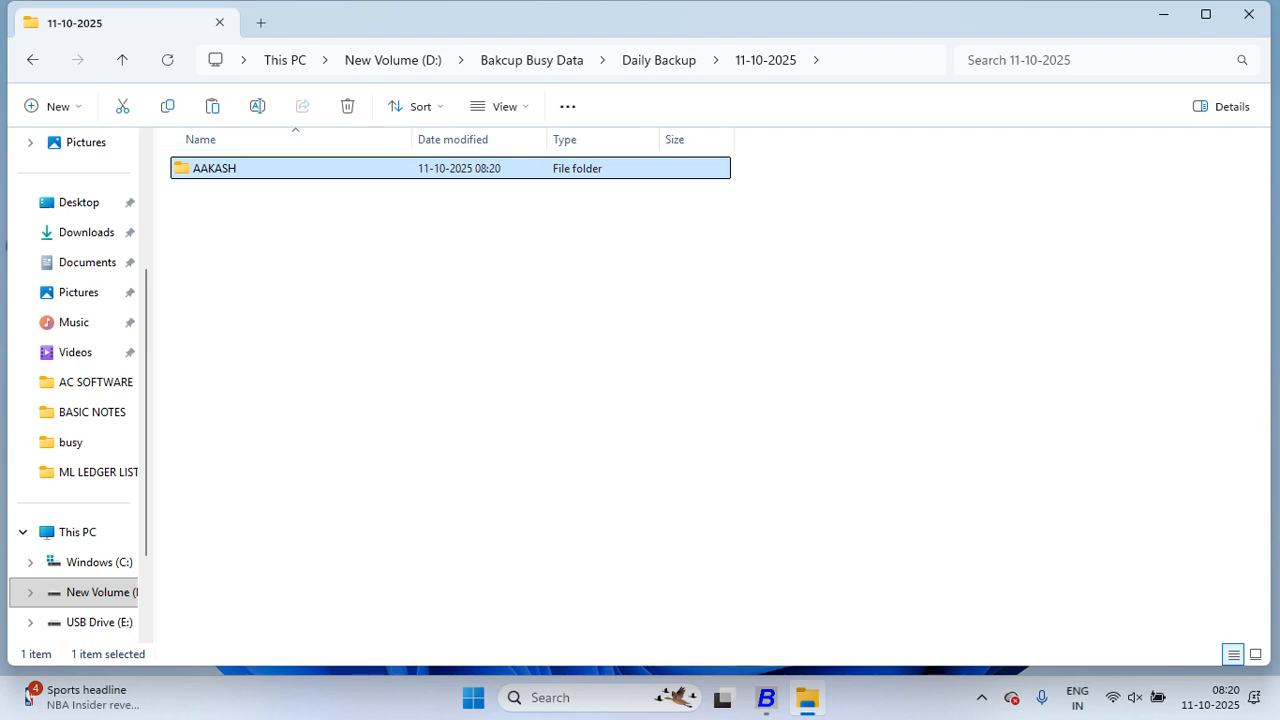
{"action": "left_click", "coordinate": [122, 60]}
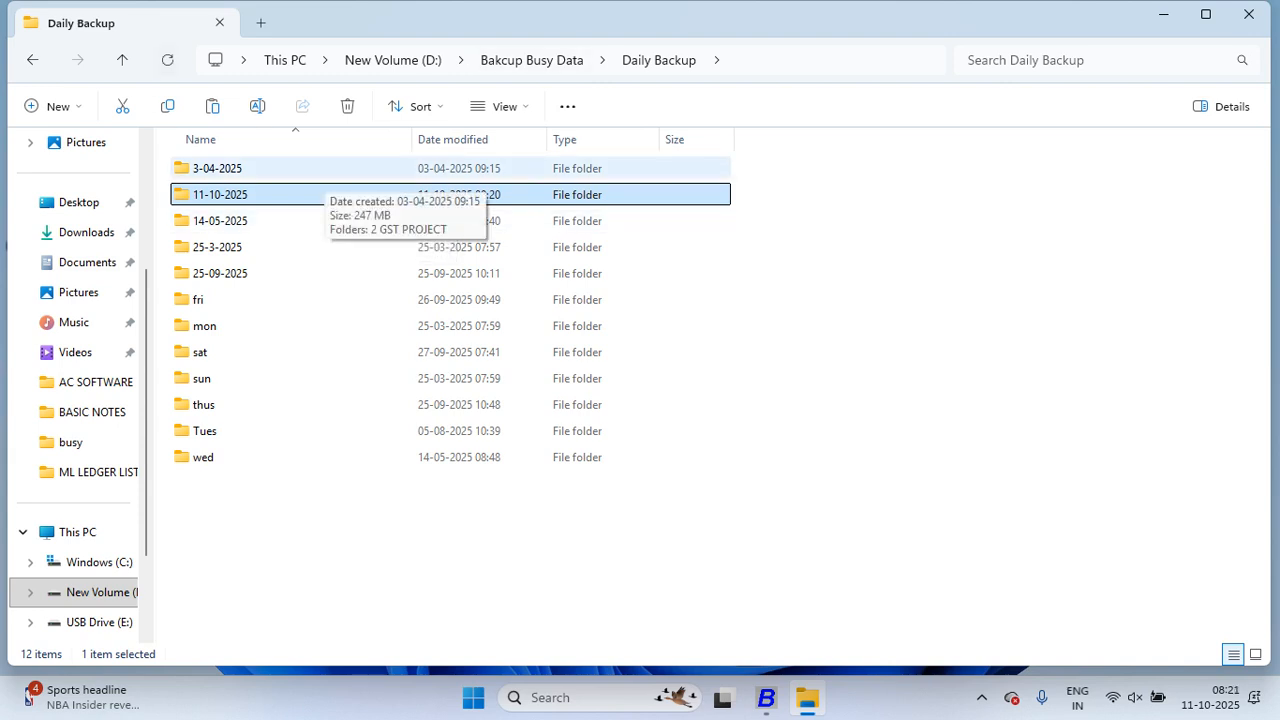
Step: Paste the AAKASH folder onto USB Drive (E:), then go back to New Volume (D:) and BUSY 21
{"action": "left_click", "coordinate": [98, 622]}
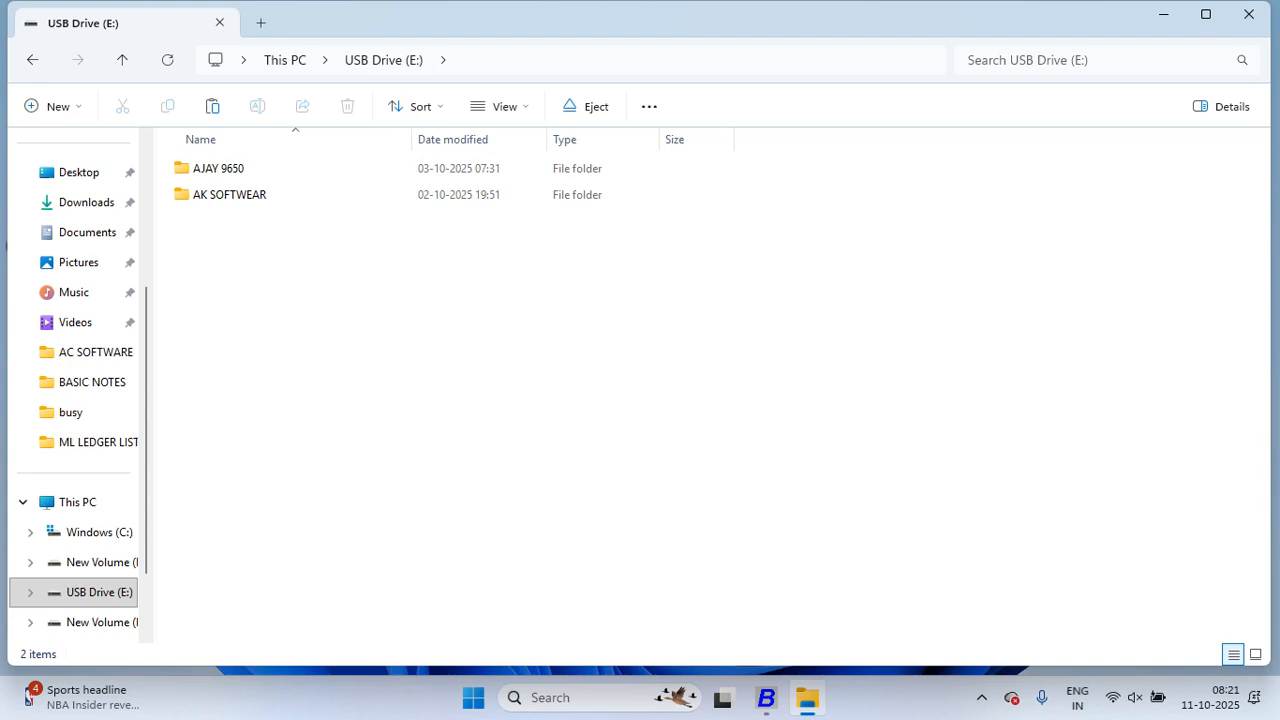
{"action": "key", "text": "ctrl+v"}
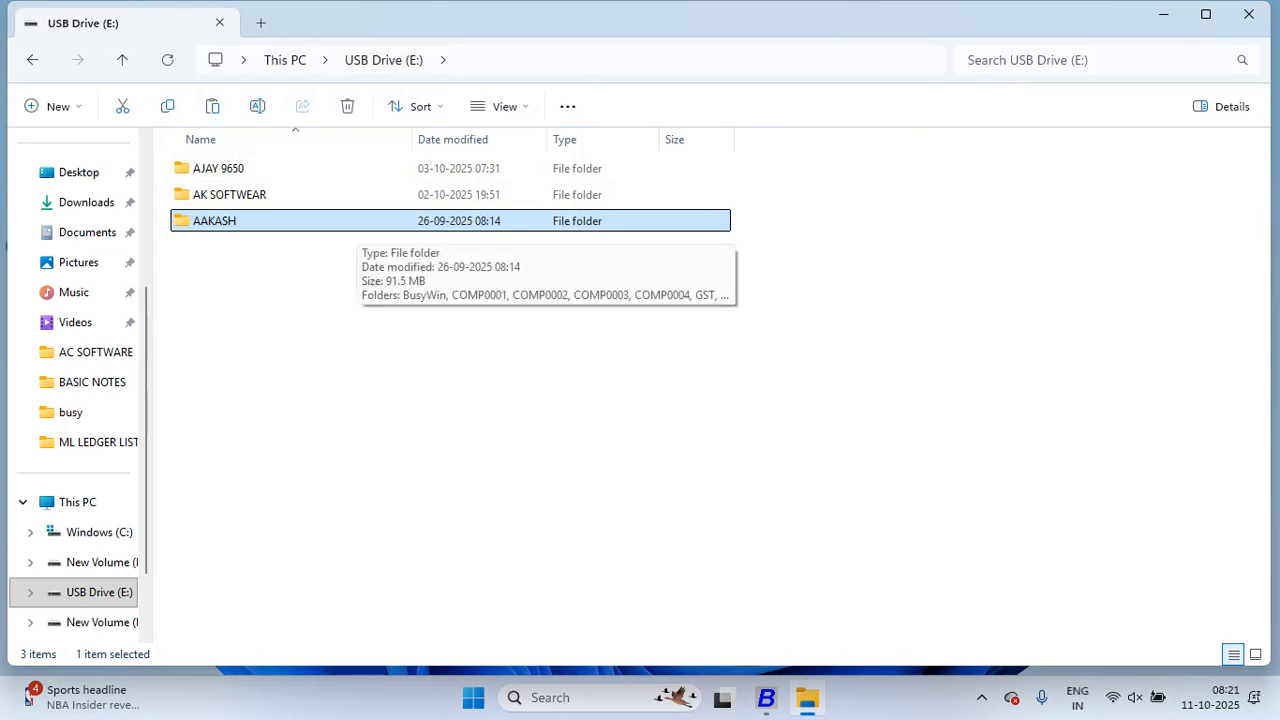
{"action": "left_click", "coordinate": [122, 60]}
{"action": "double_click", "coordinate": [480, 186]}
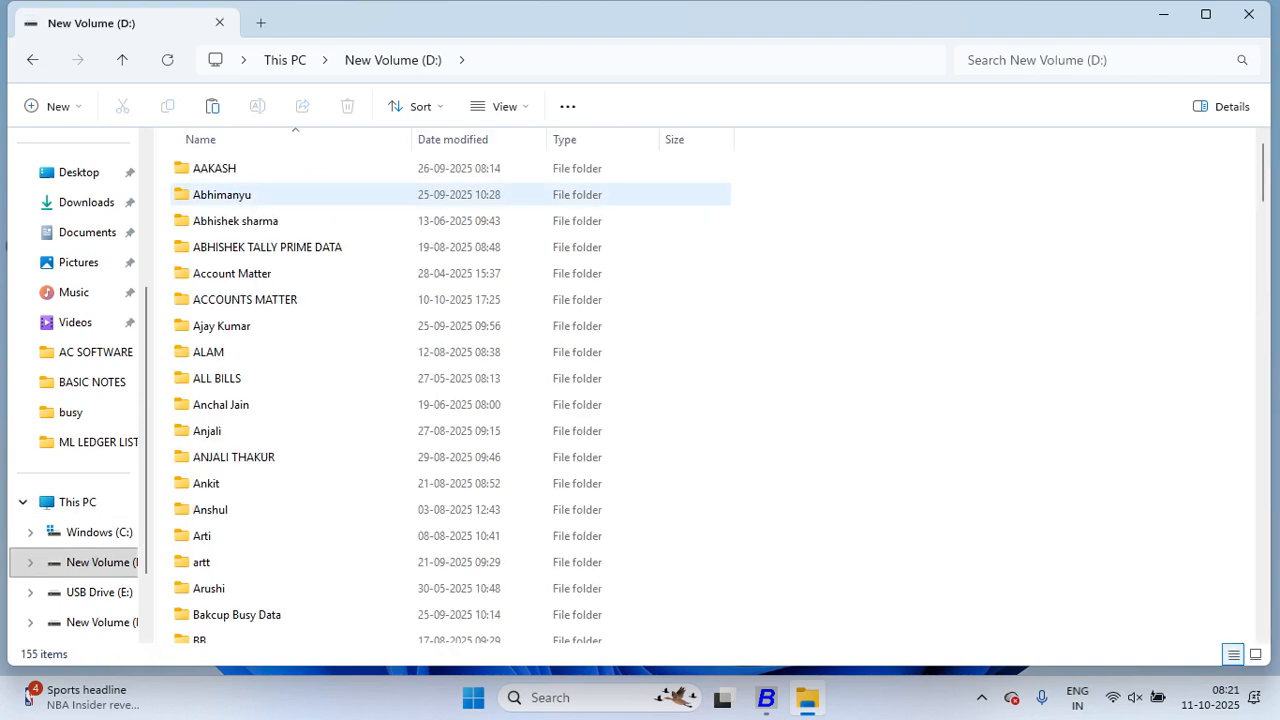
{"action": "scroll", "coordinate": [350, 250], "scroll_direction": "down", "scroll_amount": 3}
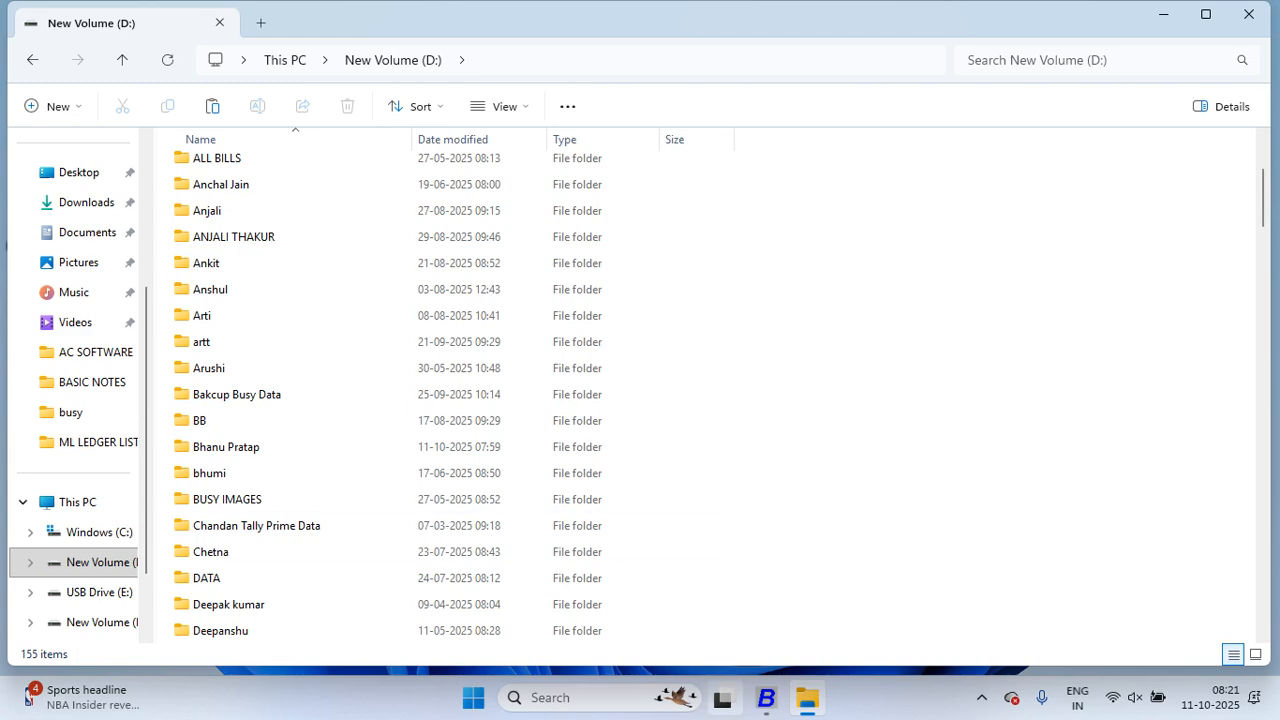
{"action": "left_click", "coordinate": [766, 698]}
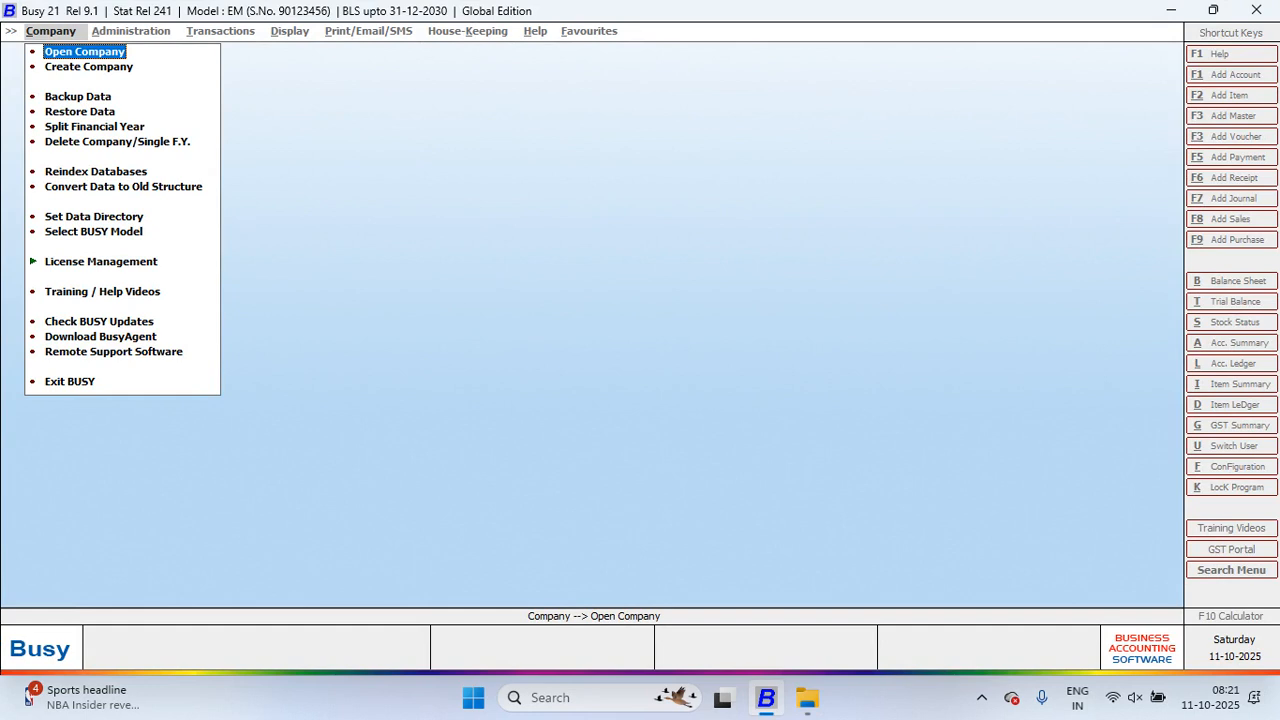
Step: Choose Backup Data in the Company menu and select DIGITAL ELECTRONIC from the company list
{"action": "key", "text": "Down"}
{"action": "key", "text": "Down"}
{"action": "key", "text": "Return"}
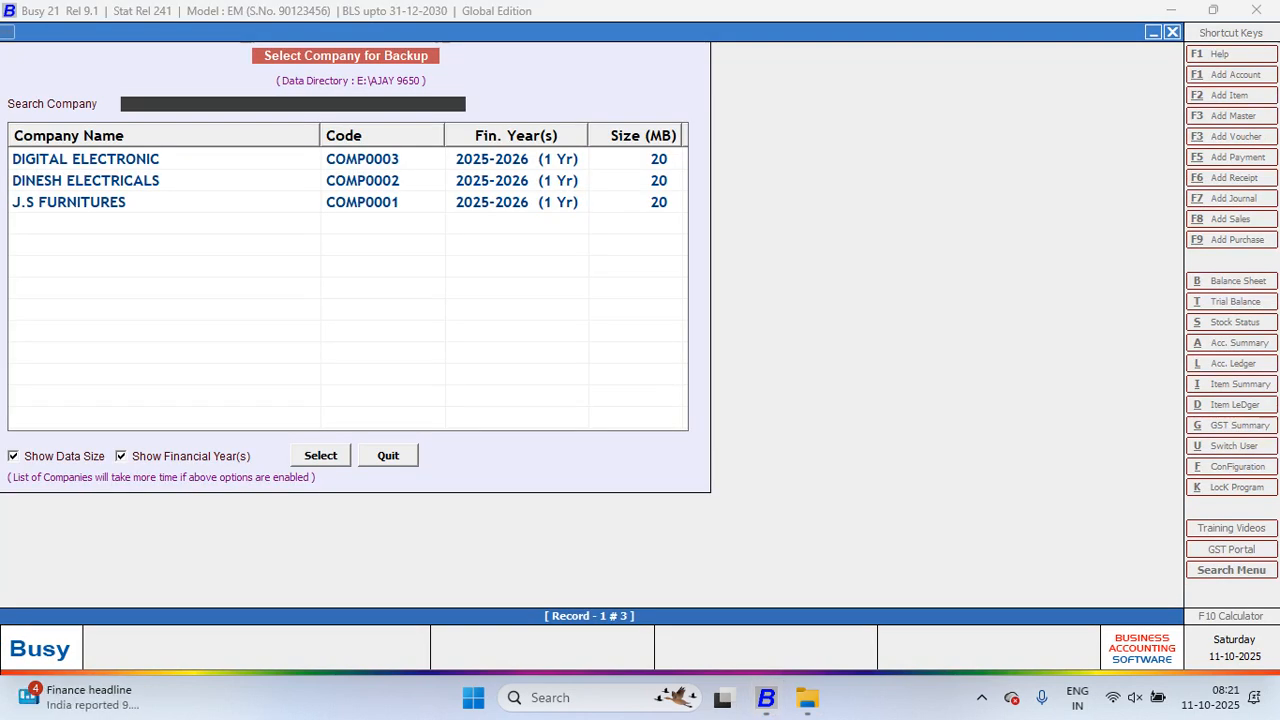
{"action": "key", "text": "Down"}
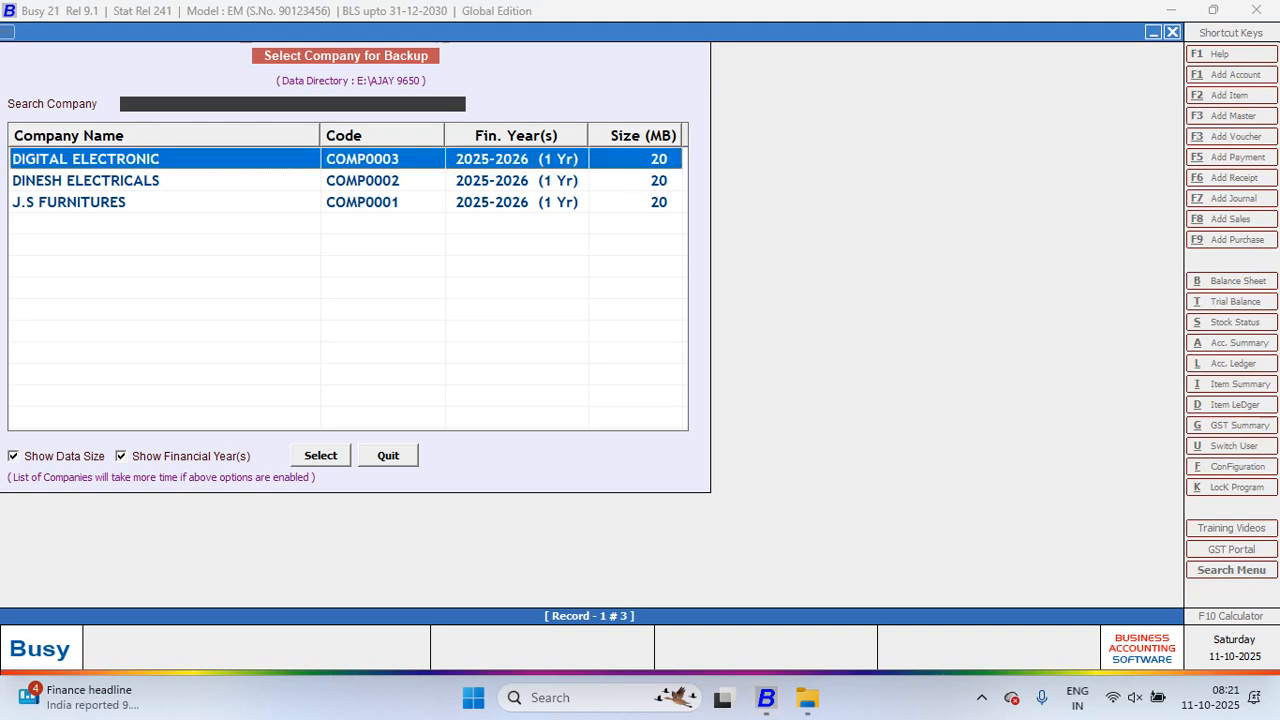
{"action": "key", "text": "Return"}
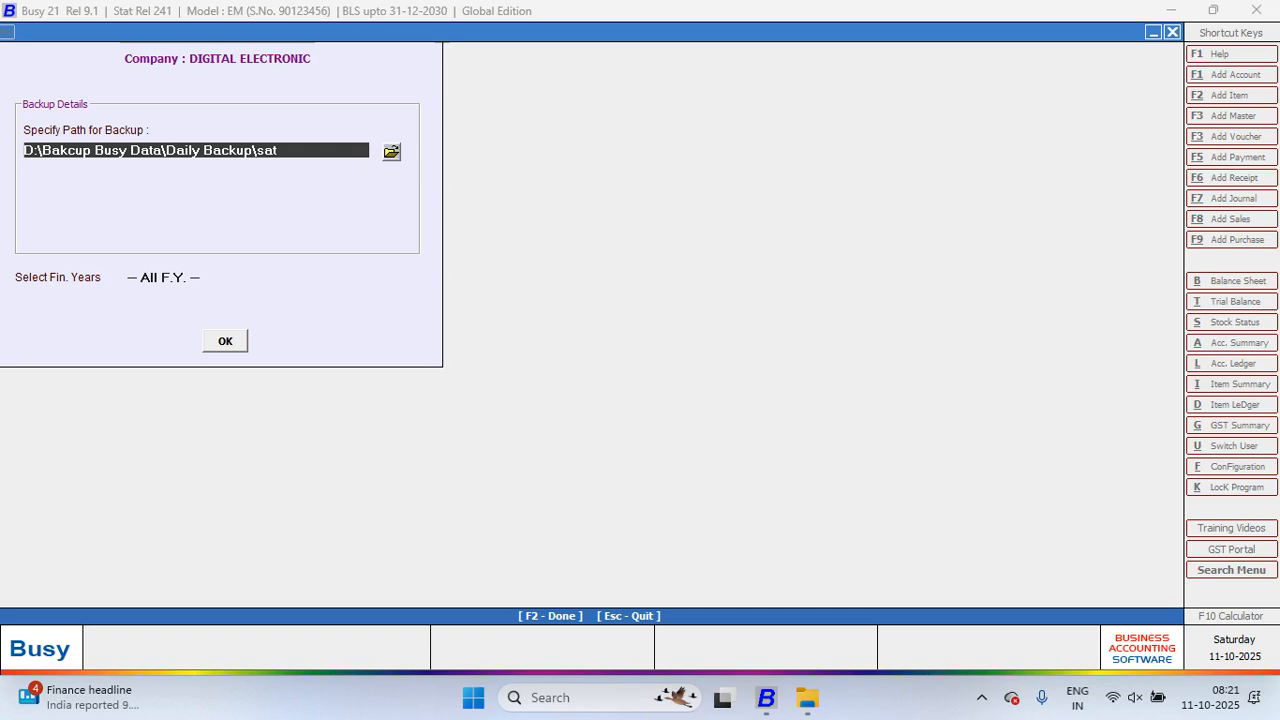
Step: Browse to D:\Bakcup Busy Data\Daily Backup as the backup folder, keeping All F.Y. selected
{"action": "left_click", "coordinate": [391, 152]}
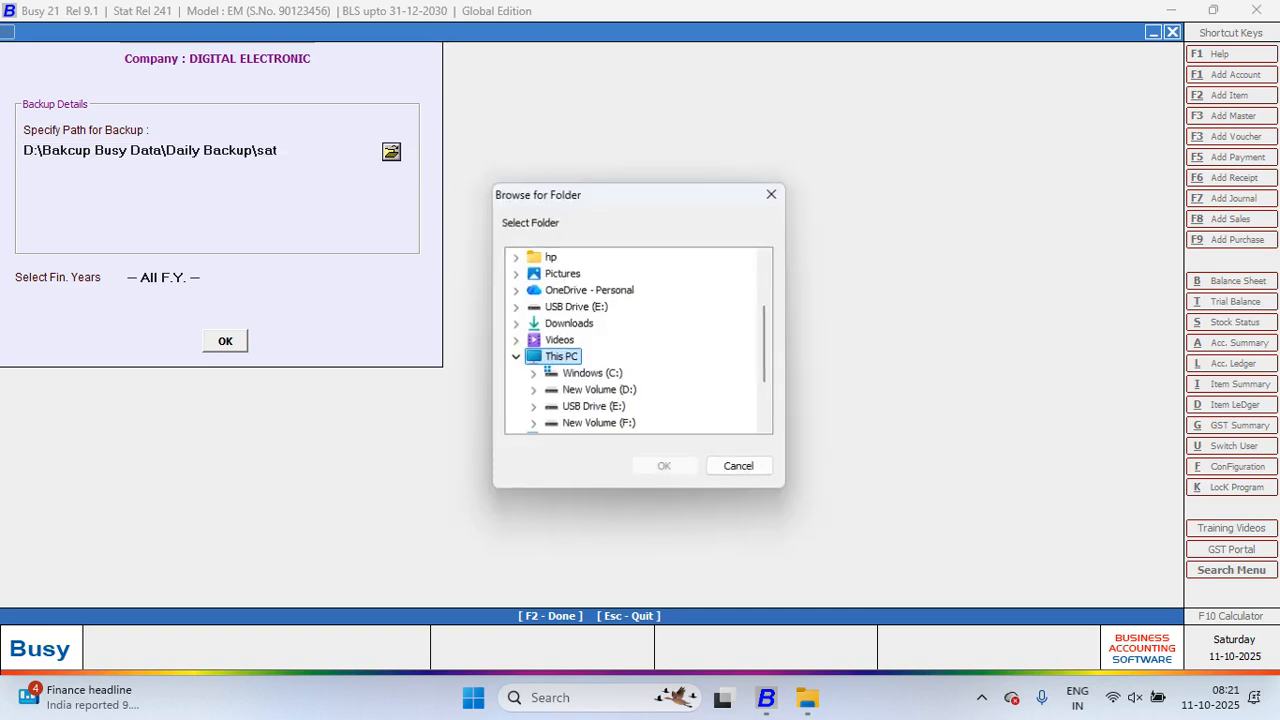
{"action": "left_click", "coordinate": [599, 391]}
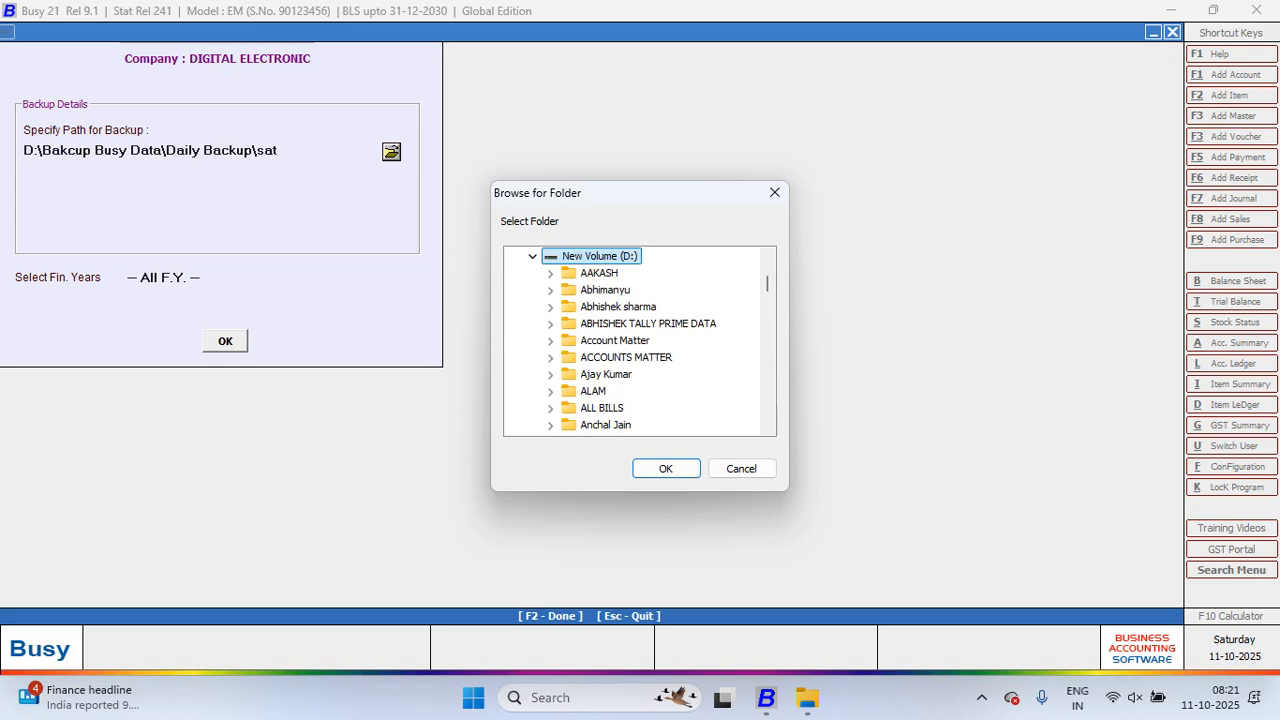
{"action": "scroll", "coordinate": [640, 340], "scroll_direction": "down", "scroll_amount": 2}
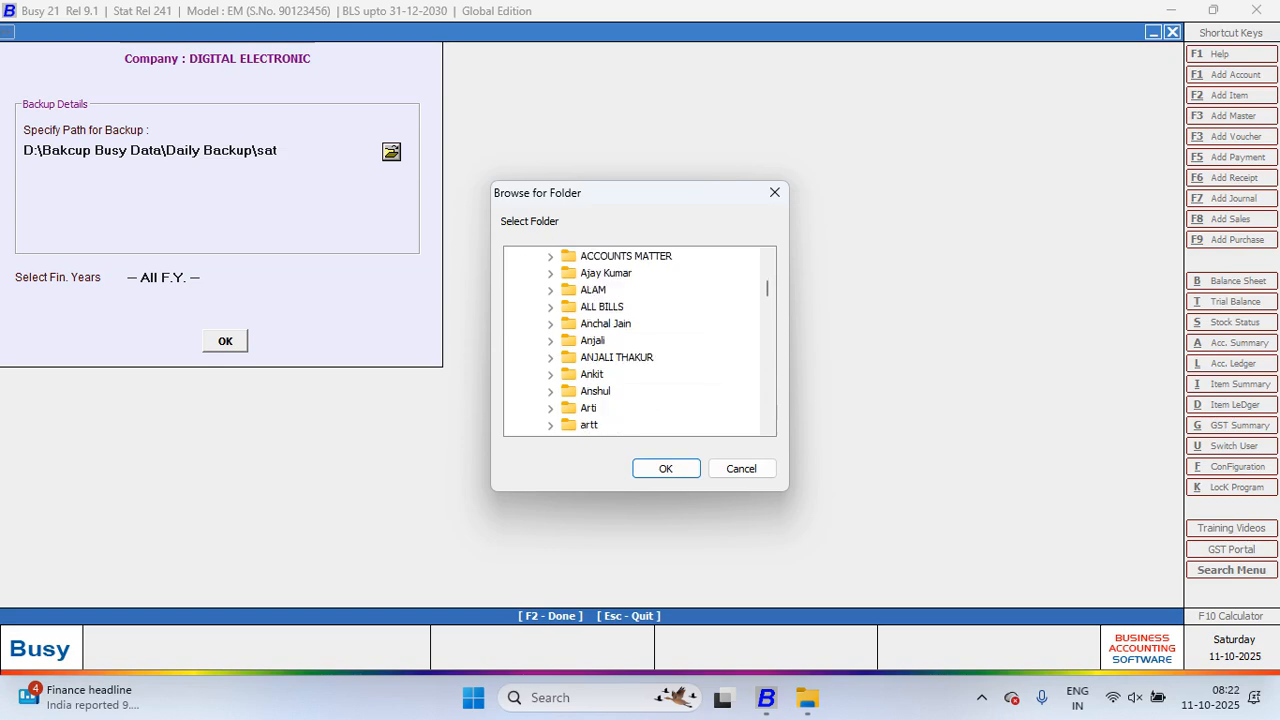
{"action": "left_click", "coordinate": [592, 341]}
{"action": "key", "text": "b"}
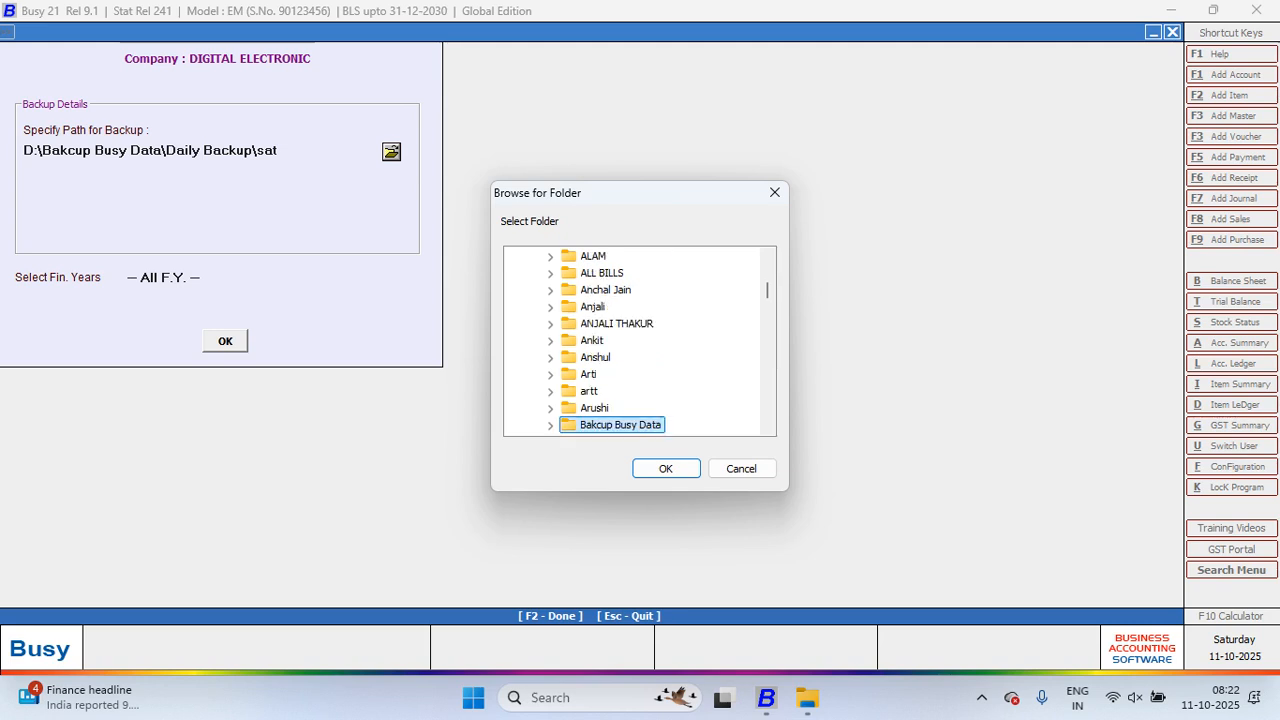
{"action": "scroll", "coordinate": [640, 340], "scroll_direction": "down", "scroll_amount": 2}
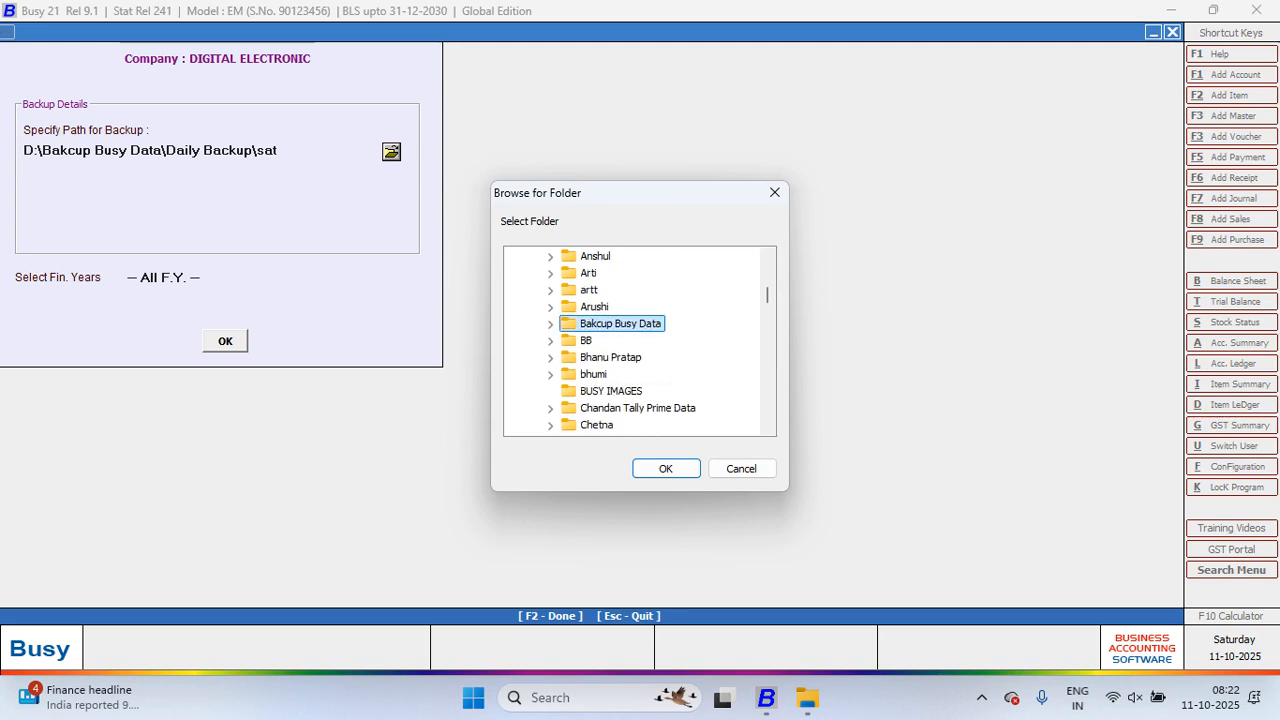
{"action": "key", "text": "Right"}
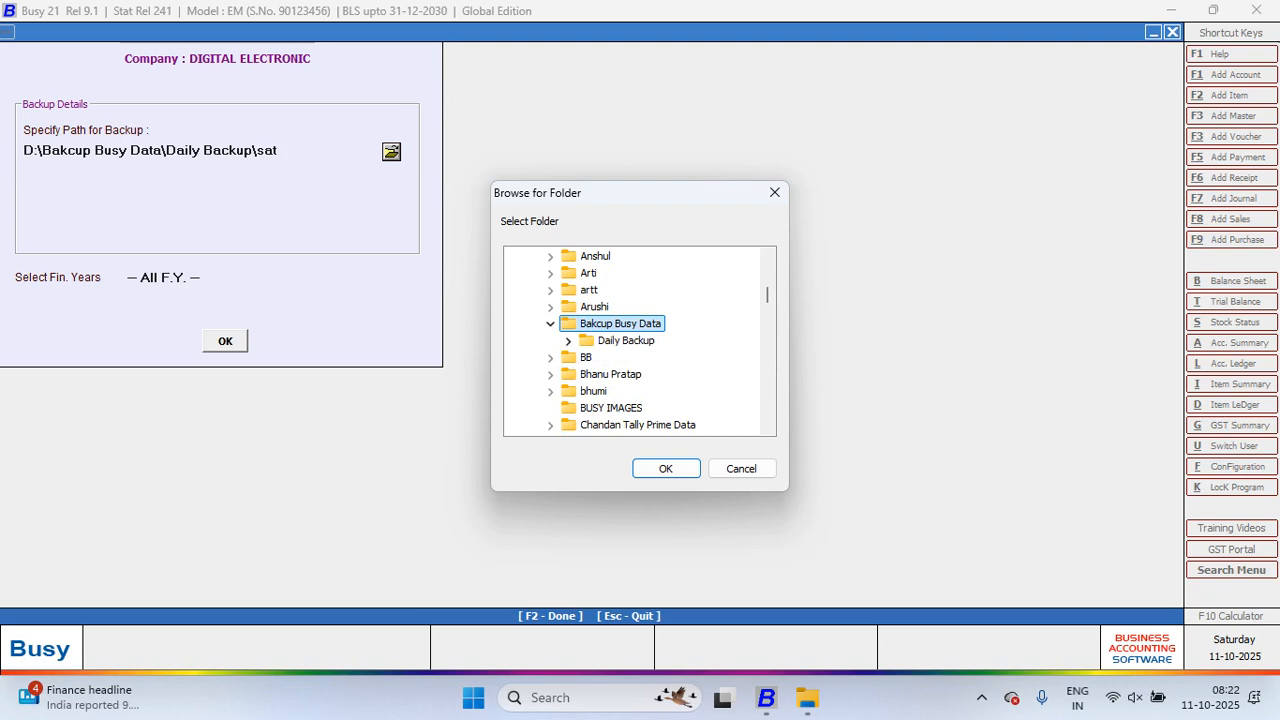
{"action": "left_click", "coordinate": [568, 341]}
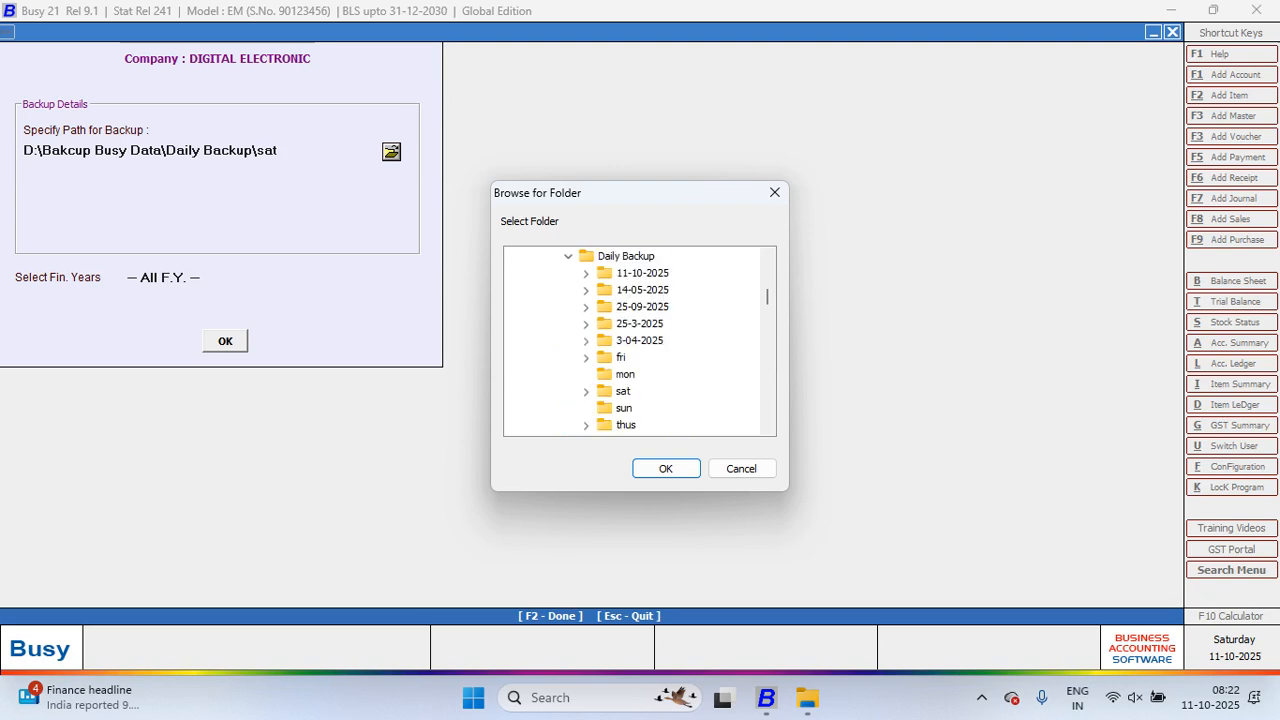
{"action": "key", "text": "Tab"}
{"action": "key", "text": "Return"}
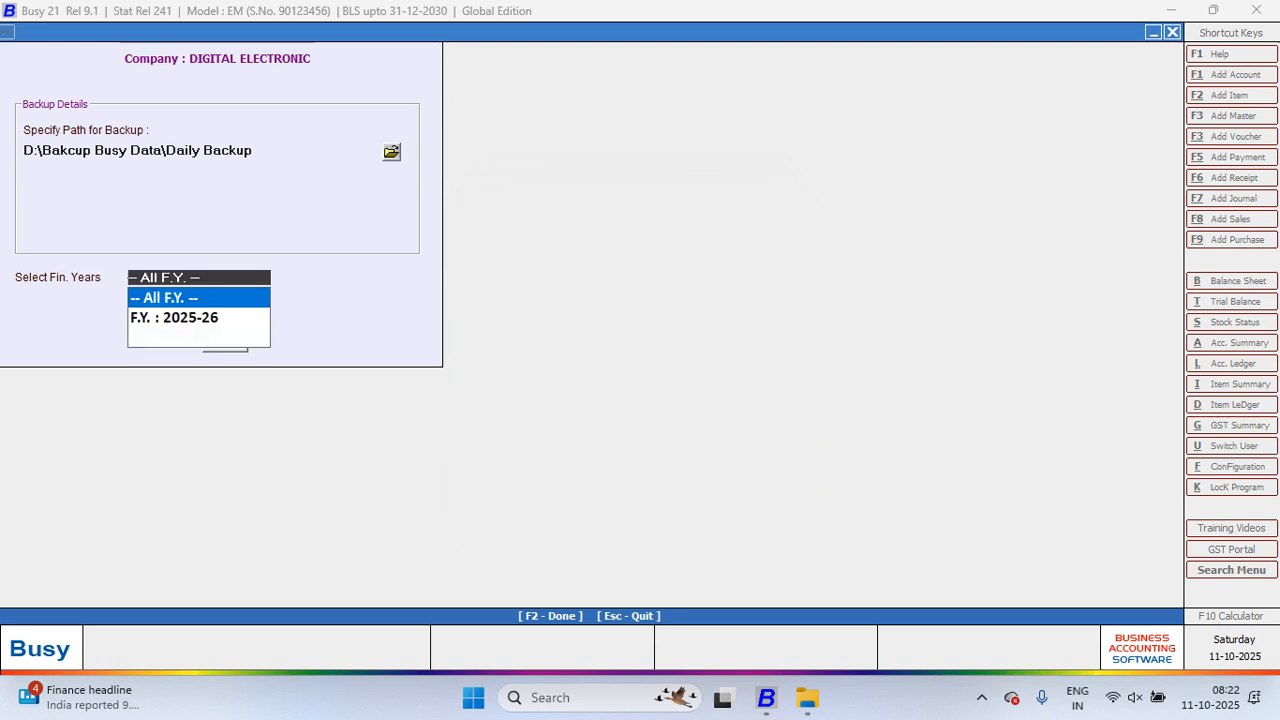
{"action": "key", "text": "Return"}
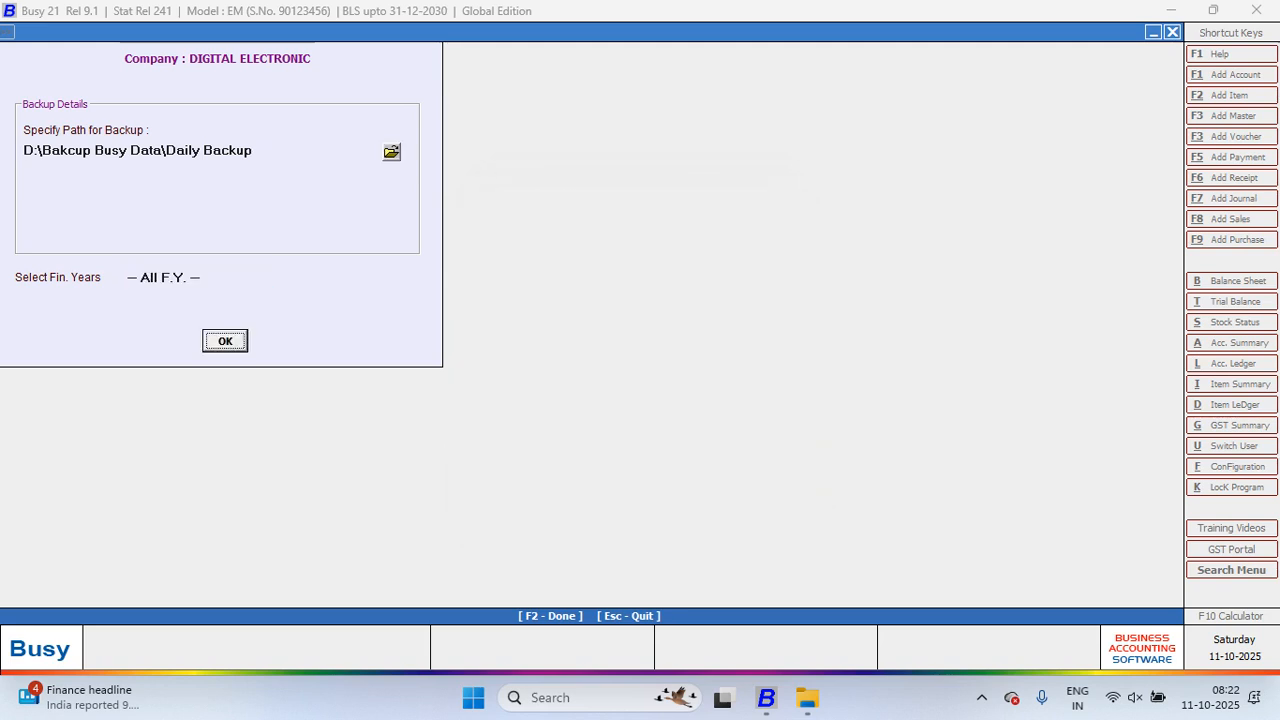
Step: Start and confirm the DIGITAL ELECTRONIC backup, declining to make another copy
{"action": "key", "text": "Return"}
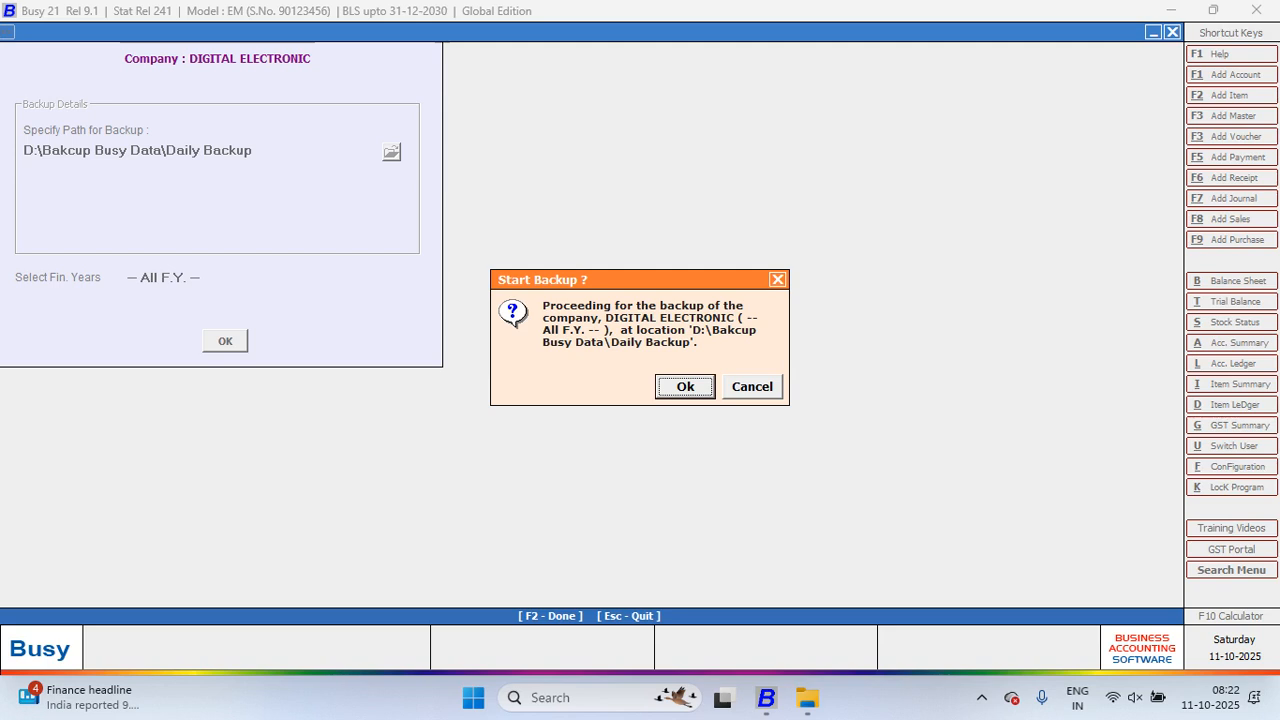
{"action": "key", "text": "Return"}
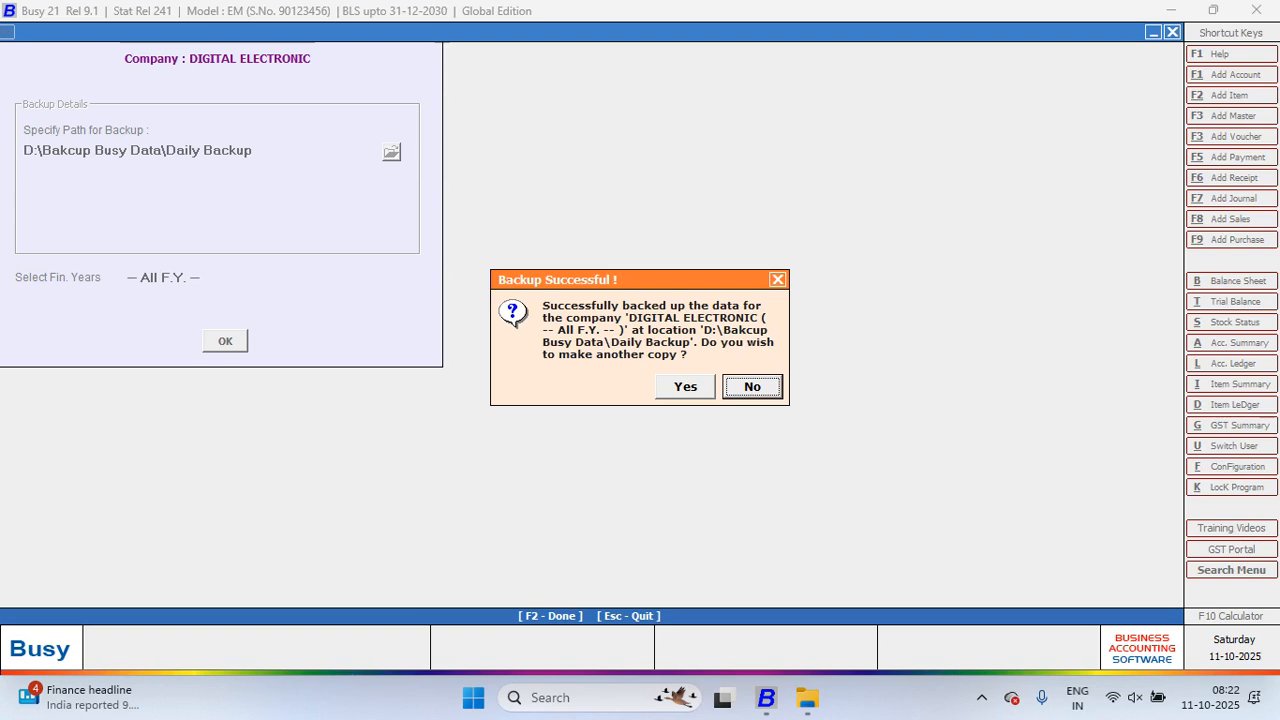
{"action": "key", "text": "Return"}
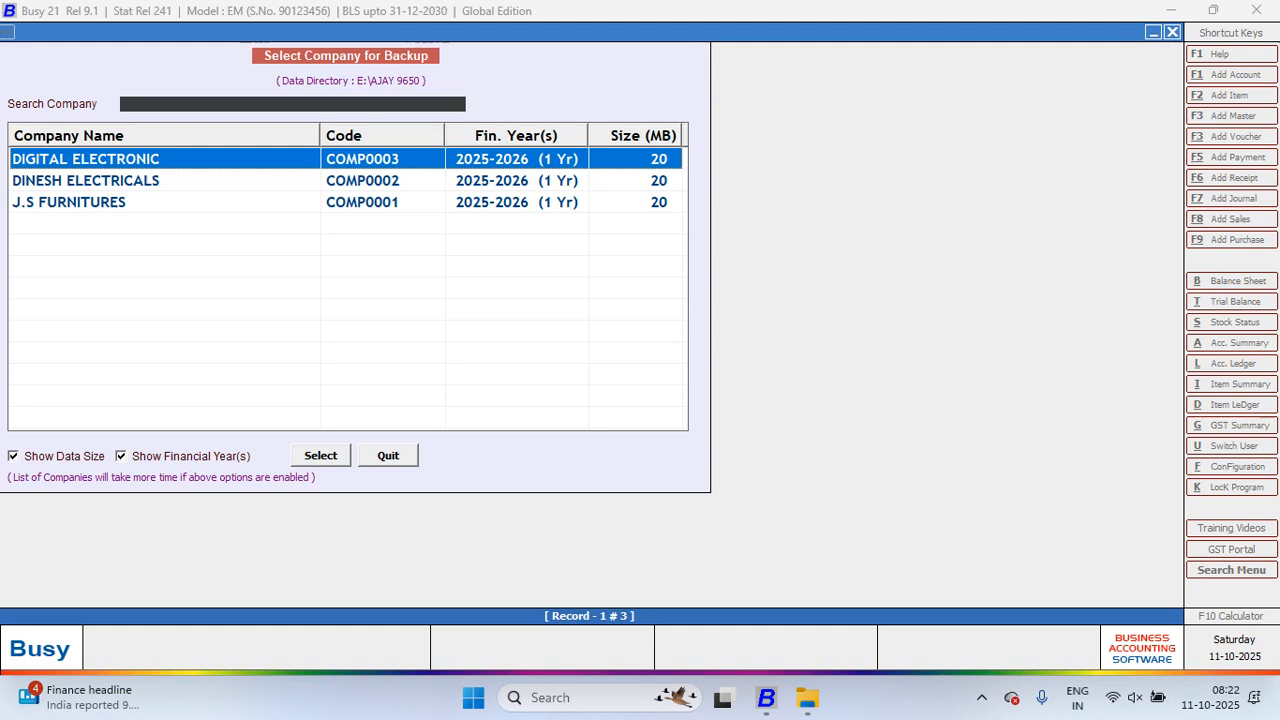
Step: Leave the backup list, open DINESH ELECTRICALS for F.Y. 2025-26, and move to Administration
{"action": "key", "text": "Escape"}
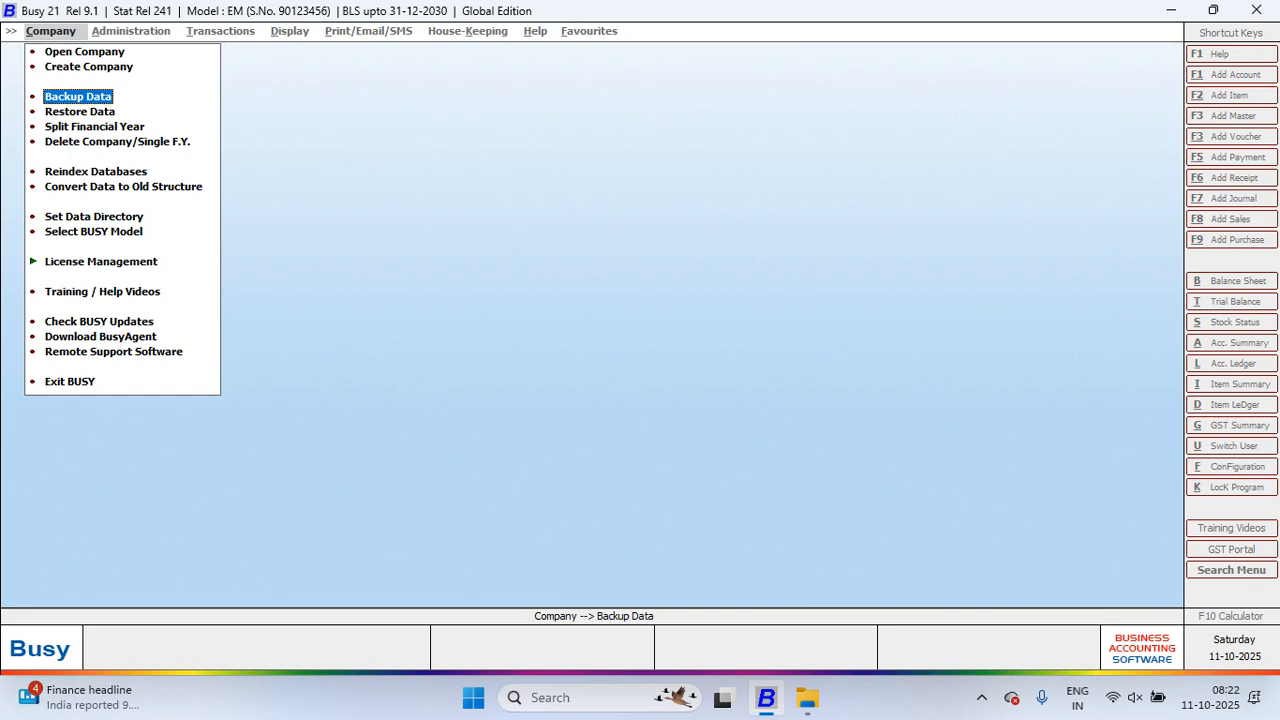
{"action": "key", "text": "Up"}
{"action": "key", "text": "Up"}
{"action": "key", "text": "Return"}
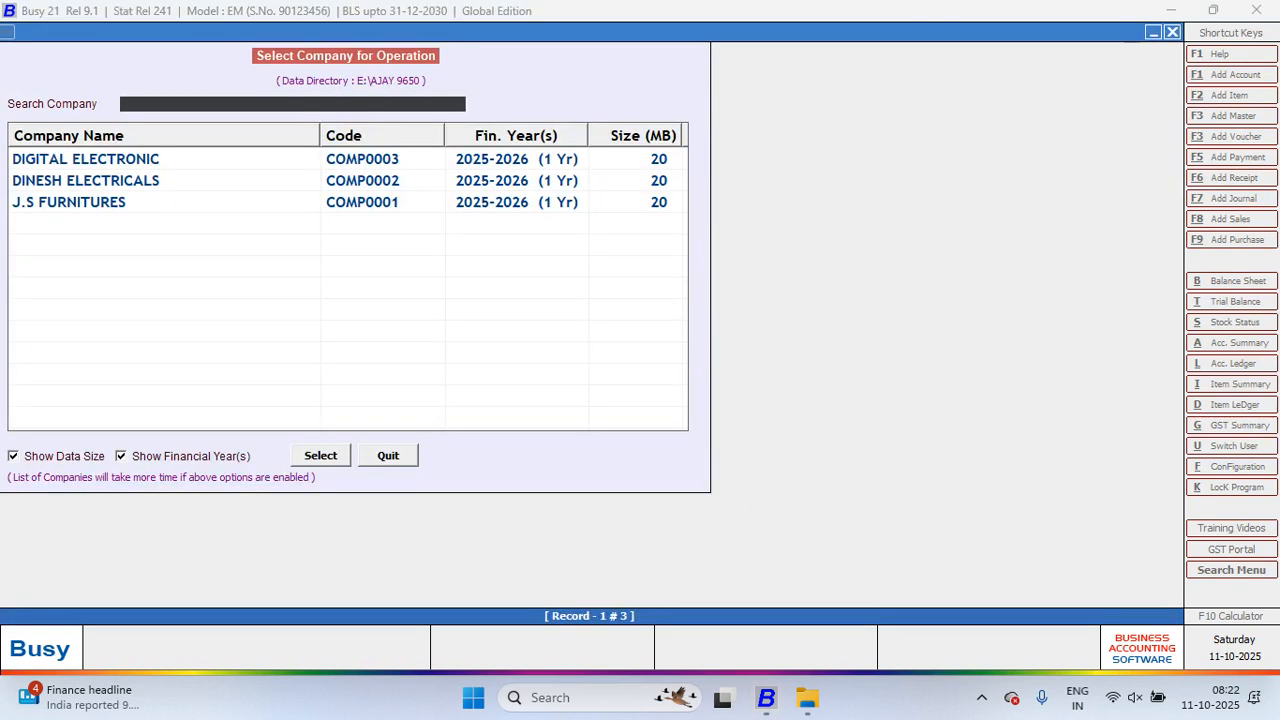
{"action": "key", "text": "Down"}
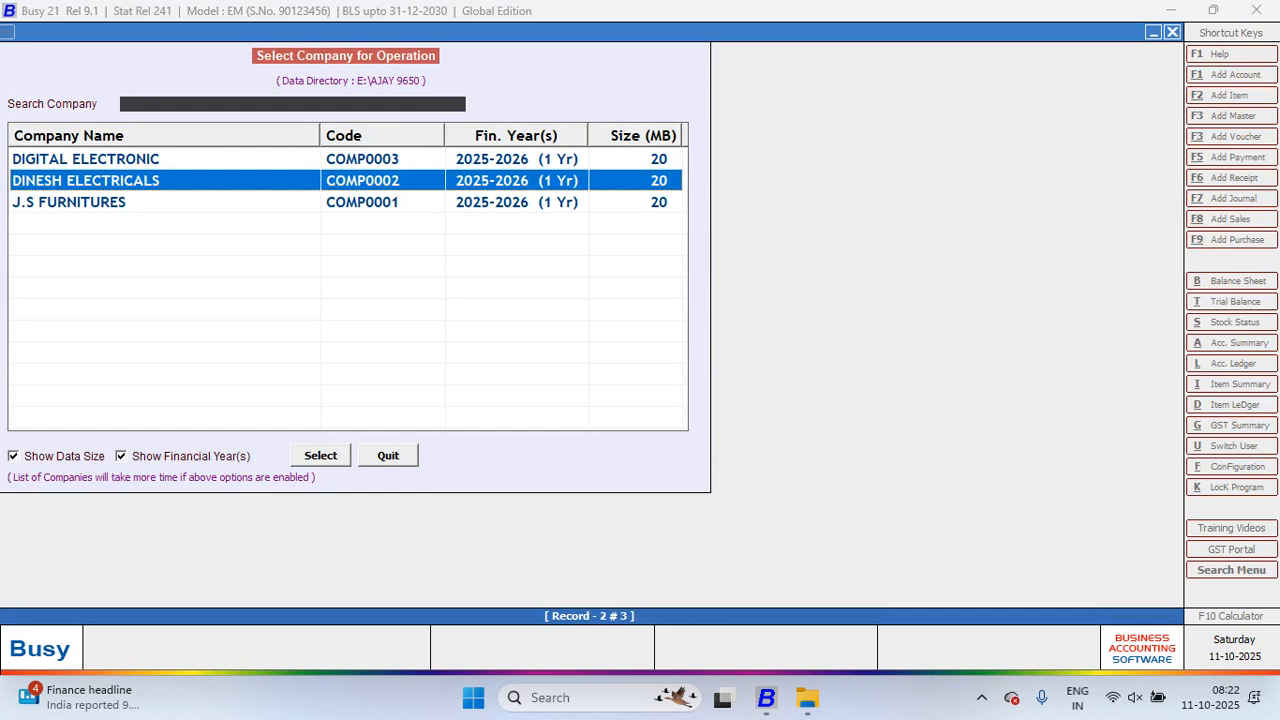
{"action": "key", "text": "Return"}
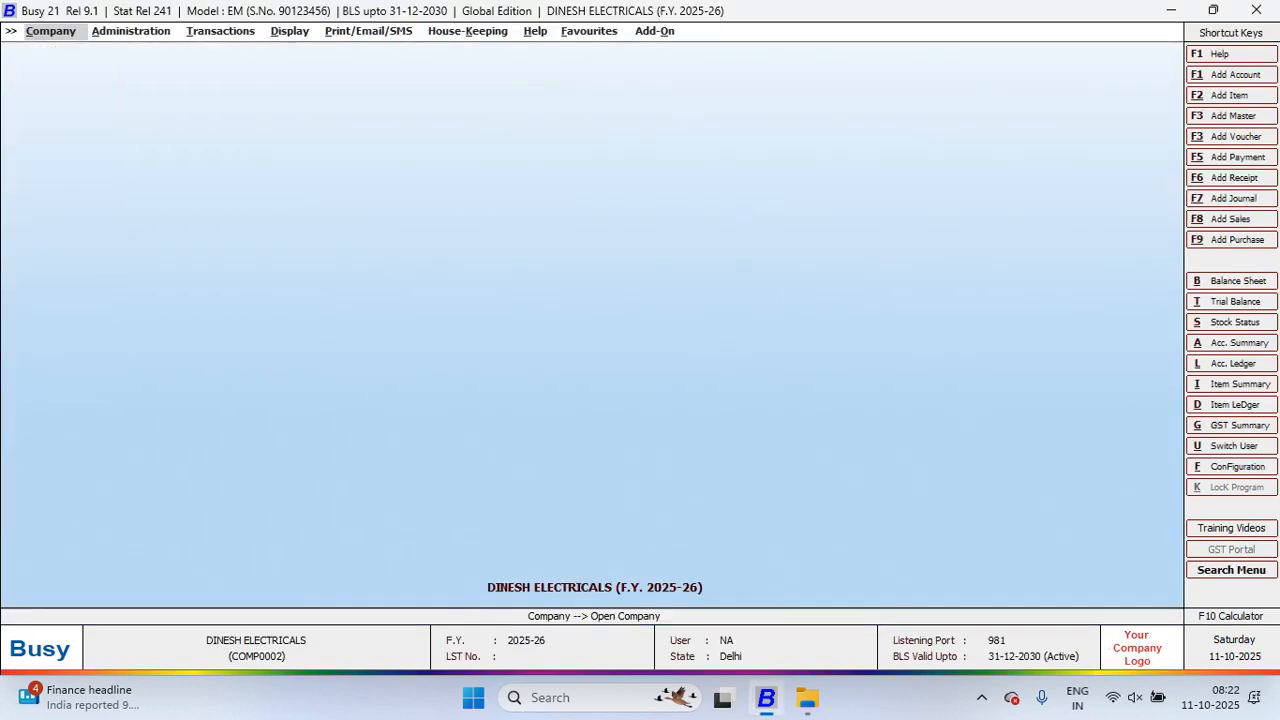
{"action": "key", "text": "Right"}
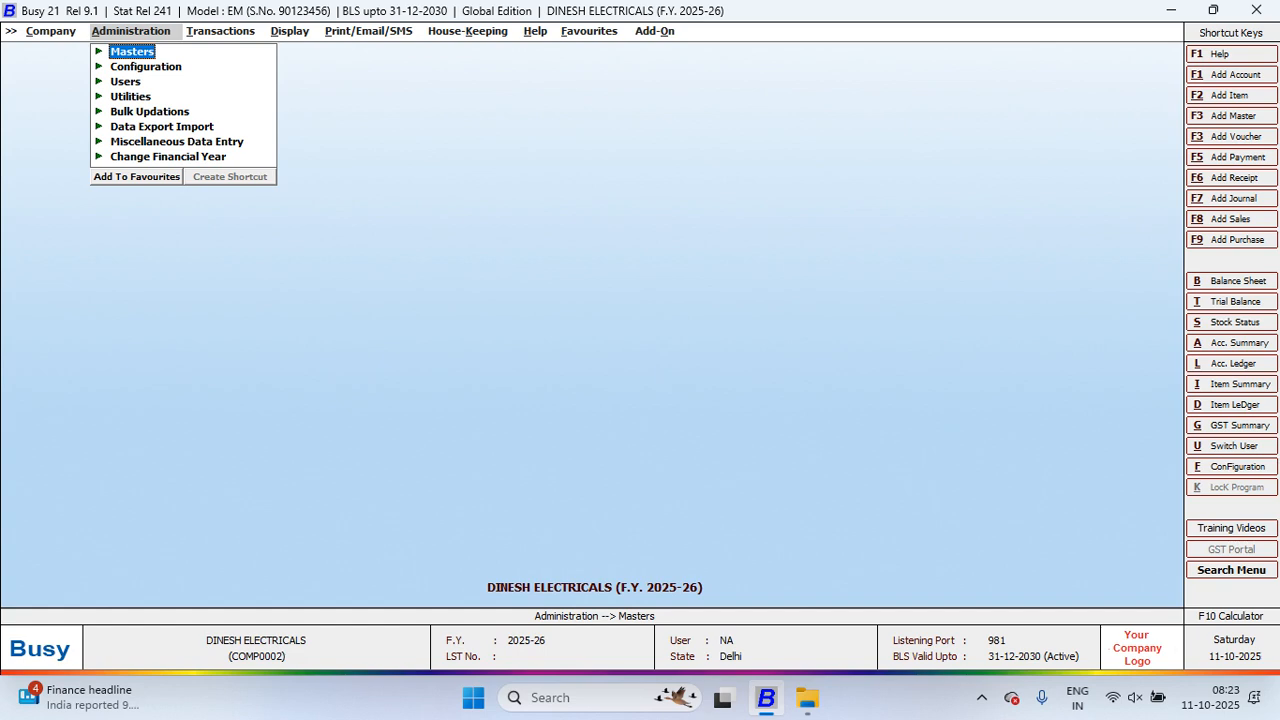
Step: Open and close Administration > Configuration > Backup Configuration, then minimise BUSY 21 to the desktop
{"action": "left_click", "coordinate": [146, 67]}
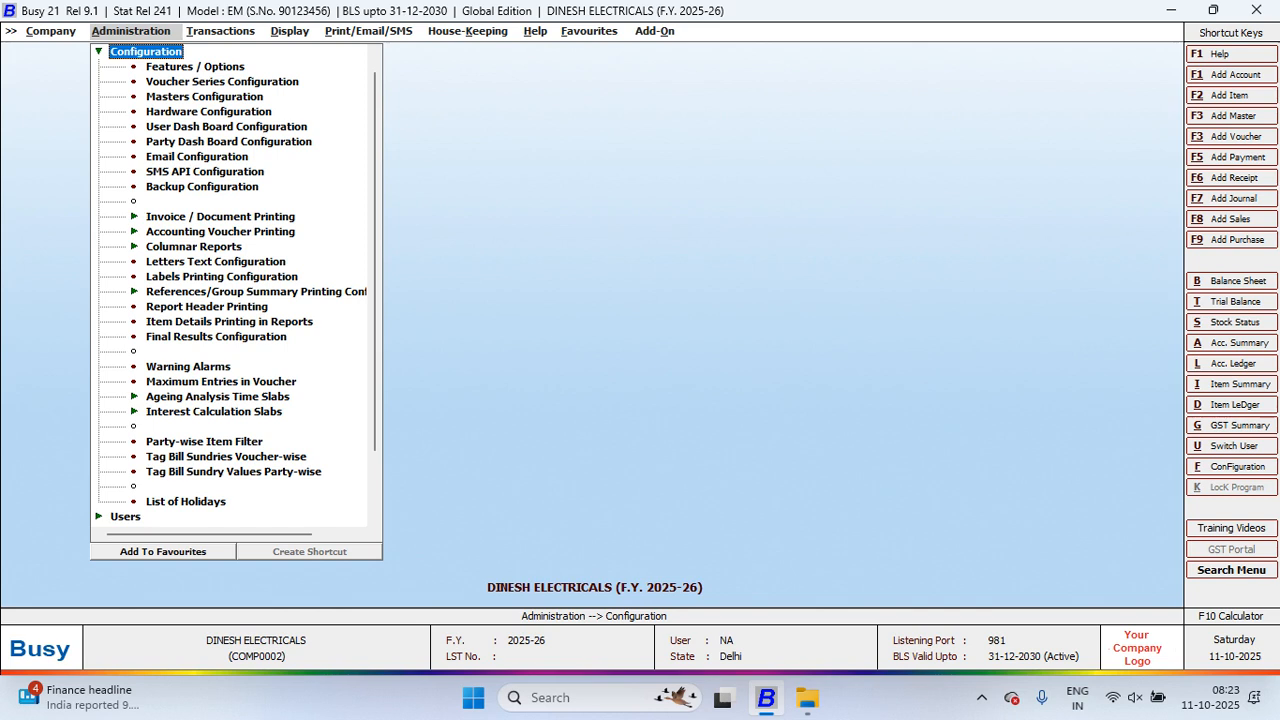
{"action": "left_click", "coordinate": [202, 187]}
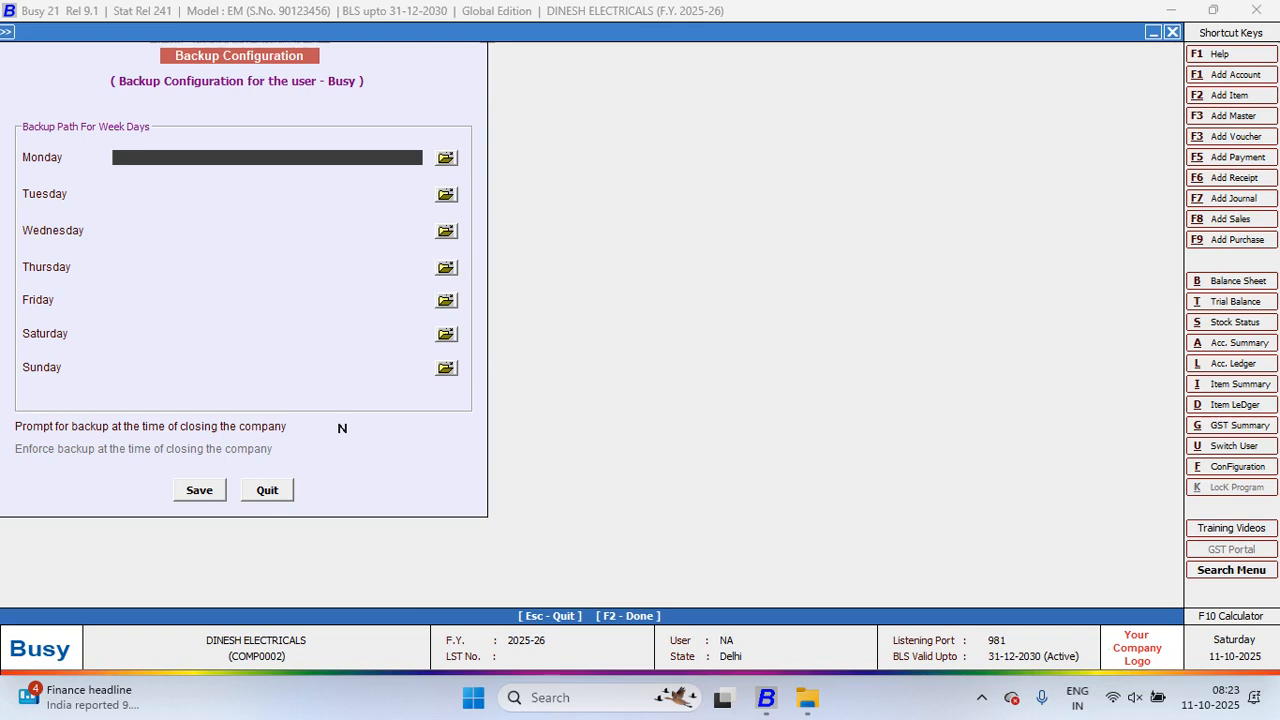
{"action": "key", "text": "Escape"}
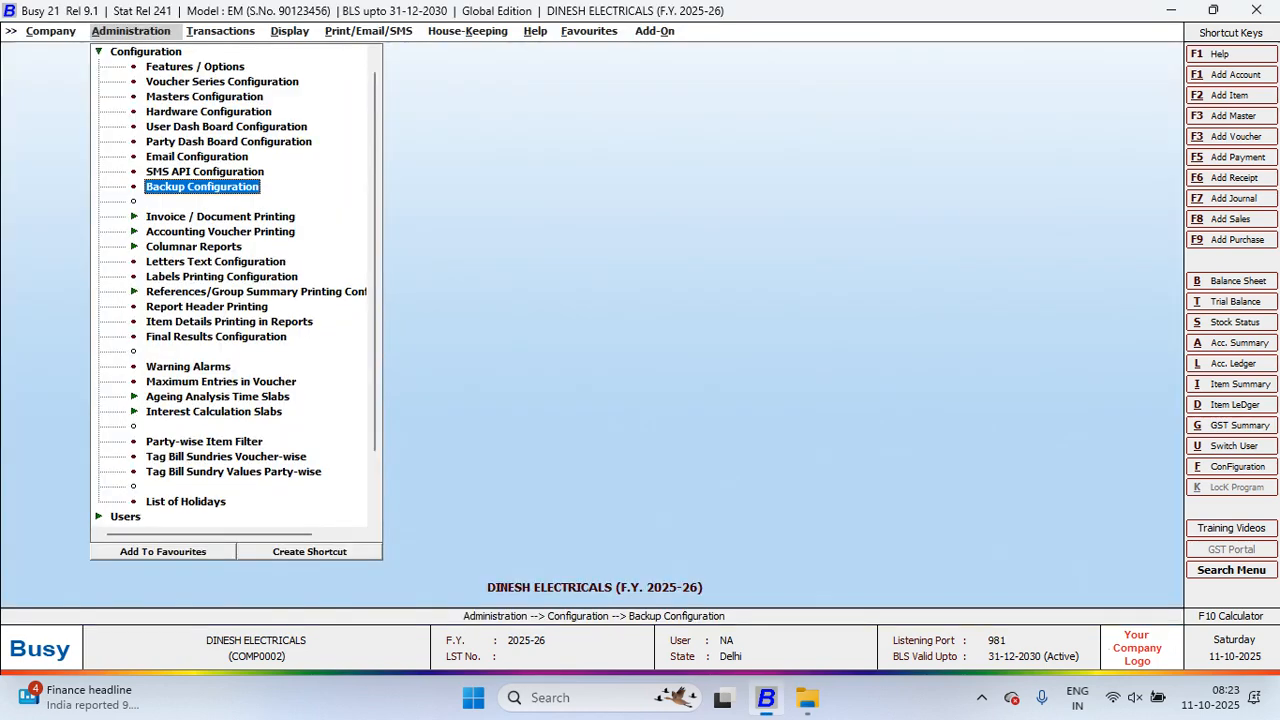
{"action": "key", "text": "super+d"}
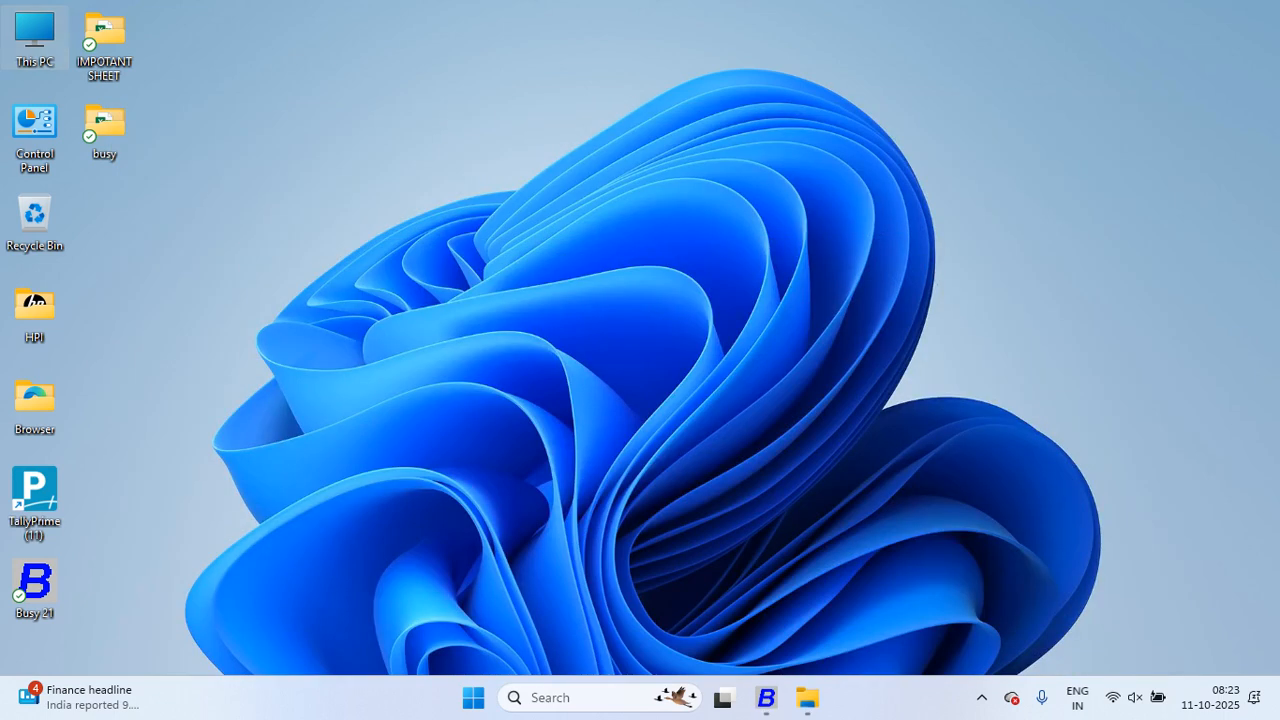
Step: Browse from This PC to D:\Bakcup Busy Data\Daily Backup in File Explorer
{"action": "double_click", "coordinate": [35, 38]}
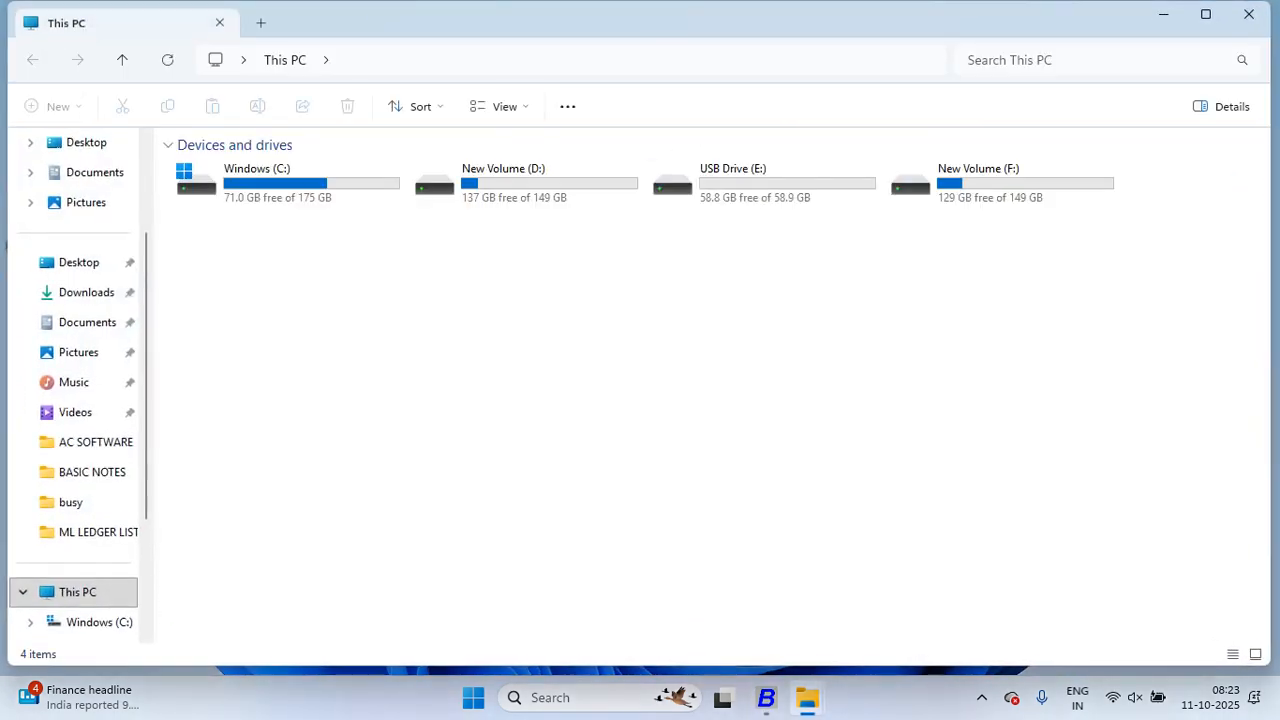
{"action": "double_click", "coordinate": [525, 183]}
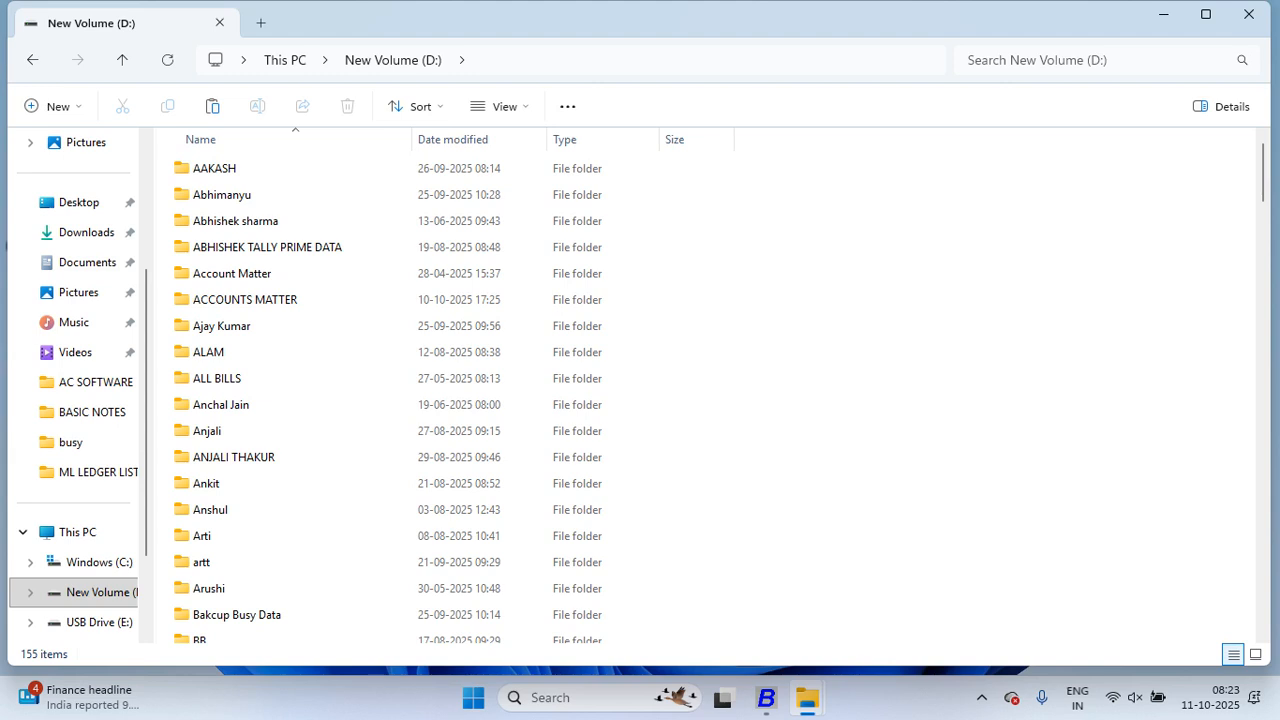
{"action": "scroll", "coordinate": [400, 330], "scroll_direction": "down", "scroll_amount": 1}
{"action": "scroll", "coordinate": [300, 394], "scroll_direction": "down", "scroll_amount": 1}
{"action": "double_click", "coordinate": [237, 472]}
{"action": "double_click", "coordinate": [225, 168]}
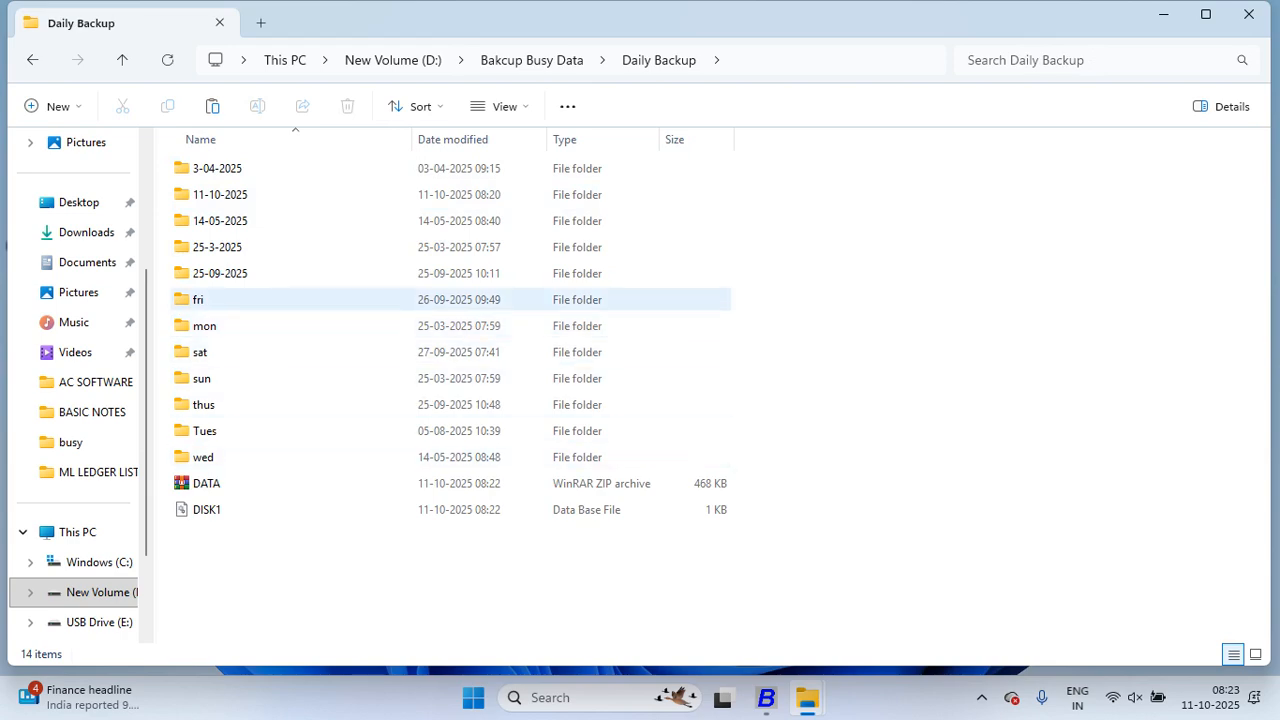
Step: Select the fri, mon, sat, sun, thus, Tues and wed folders, then return to BUSY 21
{"action": "left_click", "coordinate": [204, 300]}
{"action": "left_click", "coordinate": [204, 326]}
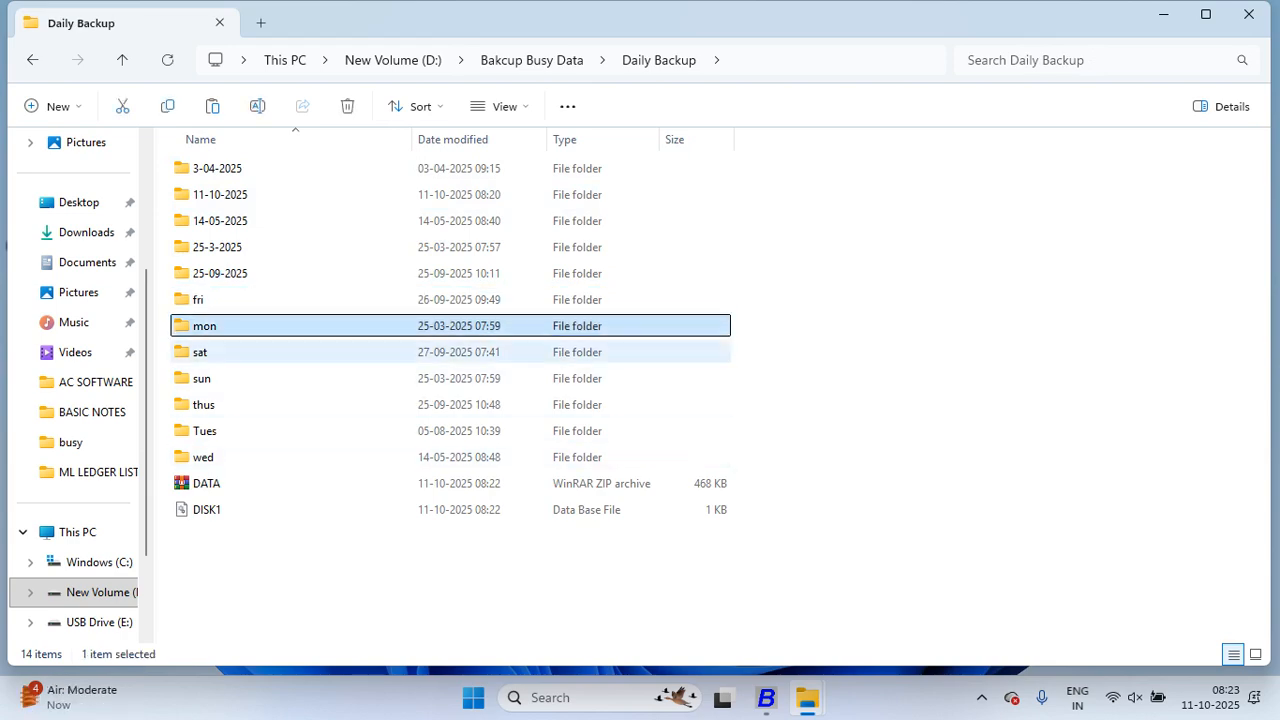
{"action": "left_click", "coordinate": [202, 352]}
{"action": "left_click", "coordinate": [203, 378]}
{"action": "left_click", "coordinate": [204, 405]}
{"action": "left_click", "coordinate": [204, 431]}
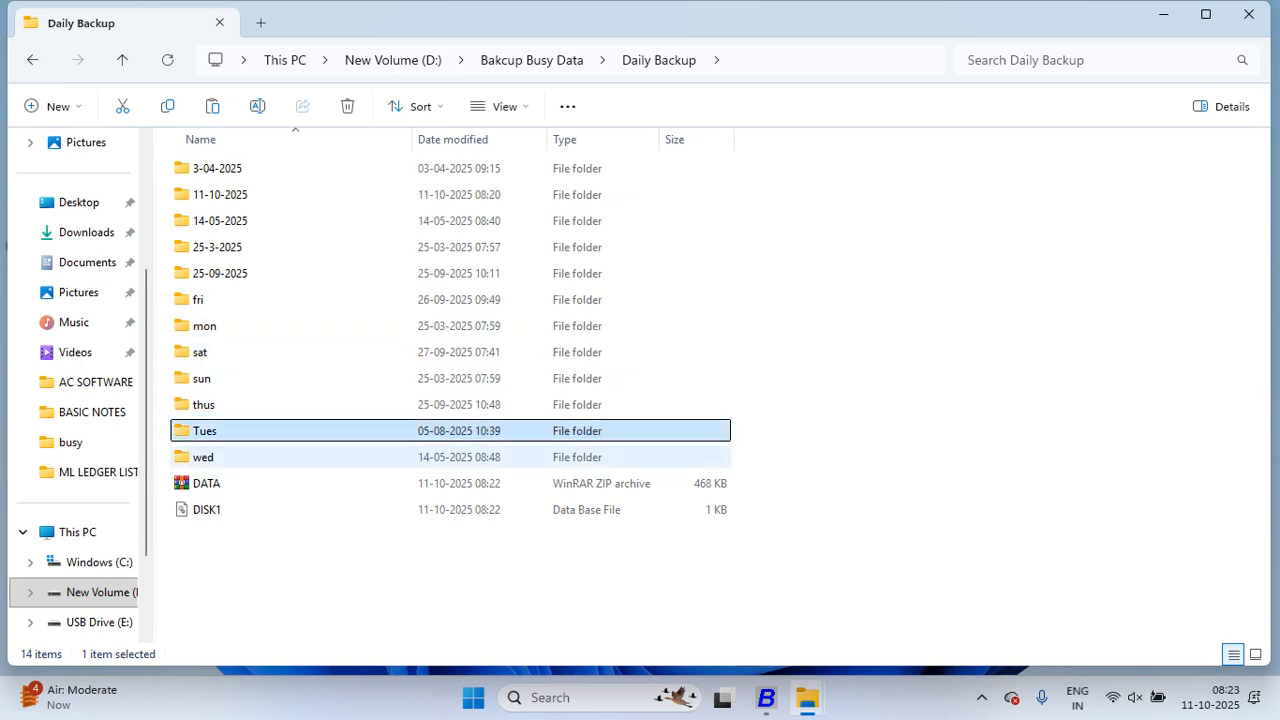
{"action": "left_click", "coordinate": [204, 457]}
{"action": "left_click_drag", "start_coordinate": [215, 303], "coordinate": [274, 455]}
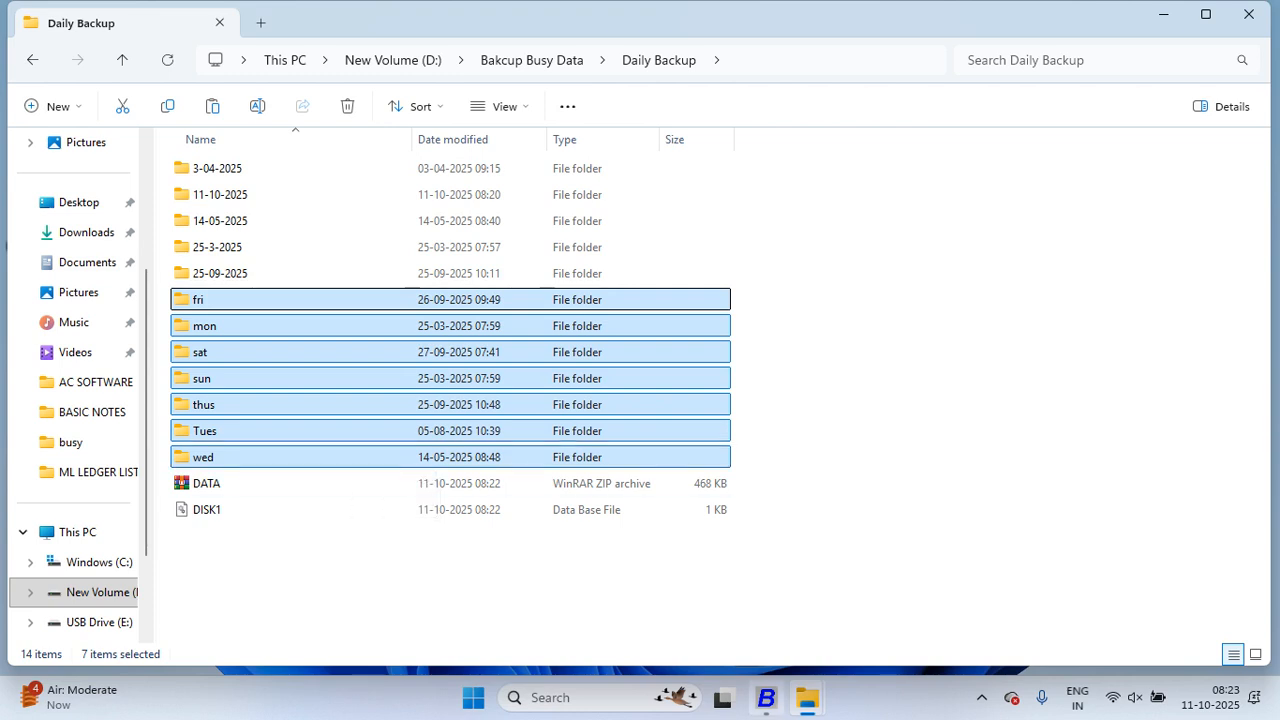
{"action": "left_click", "coordinate": [766, 697]}
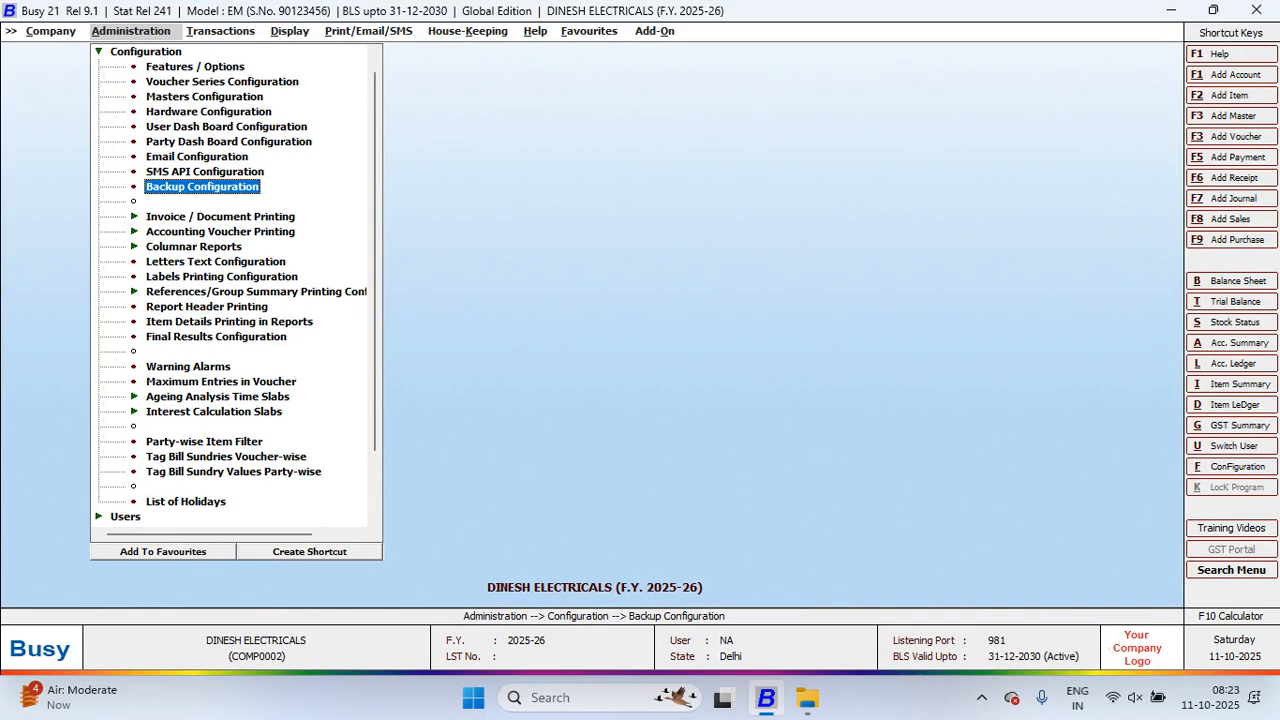
Step: Open Backup Configuration and set Monday's backup folder to D:\Bakcup Busy Data\Daily Backup\mon
{"action": "key", "text": "Return"}
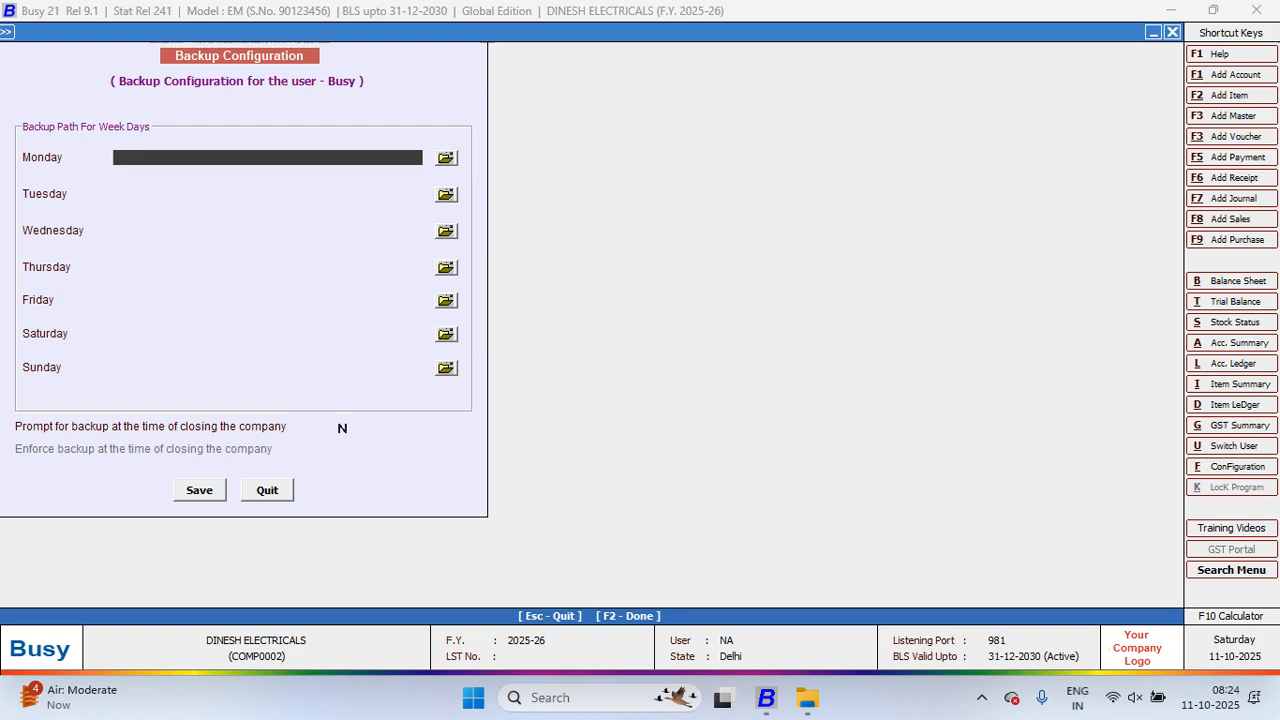
{"action": "left_click", "coordinate": [446, 158]}
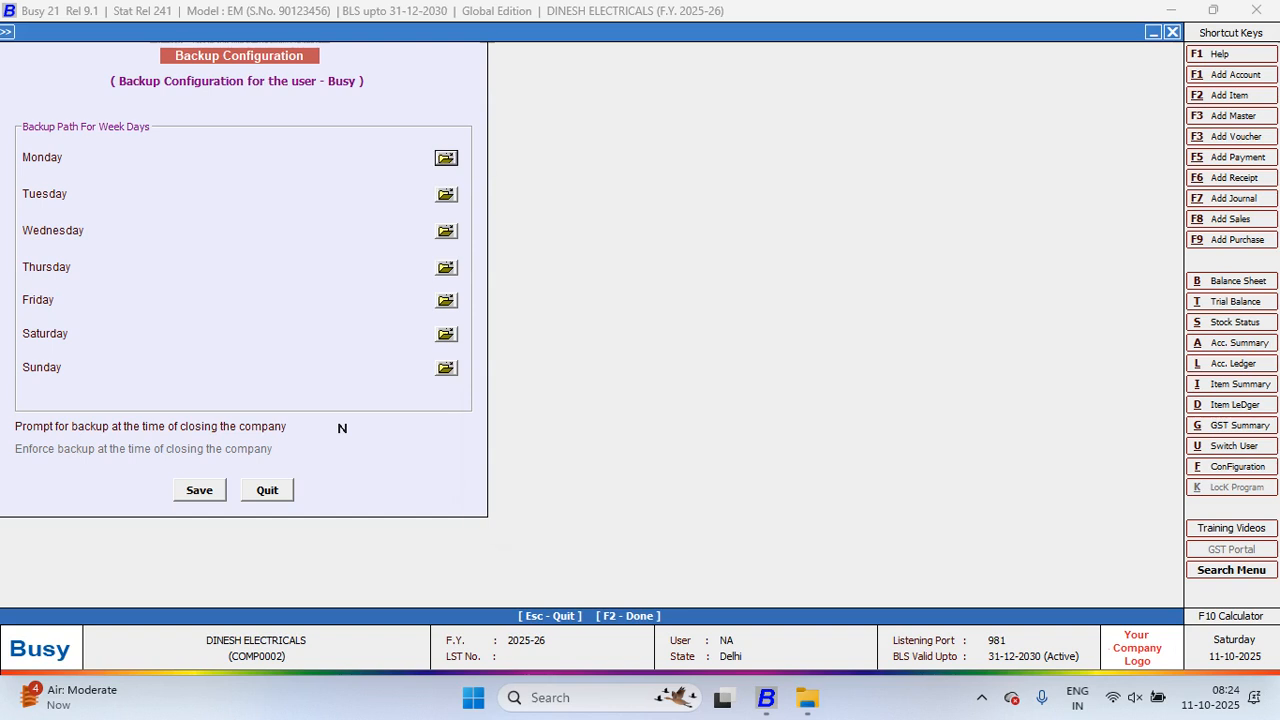
{"action": "left_click", "coordinate": [532, 391]}
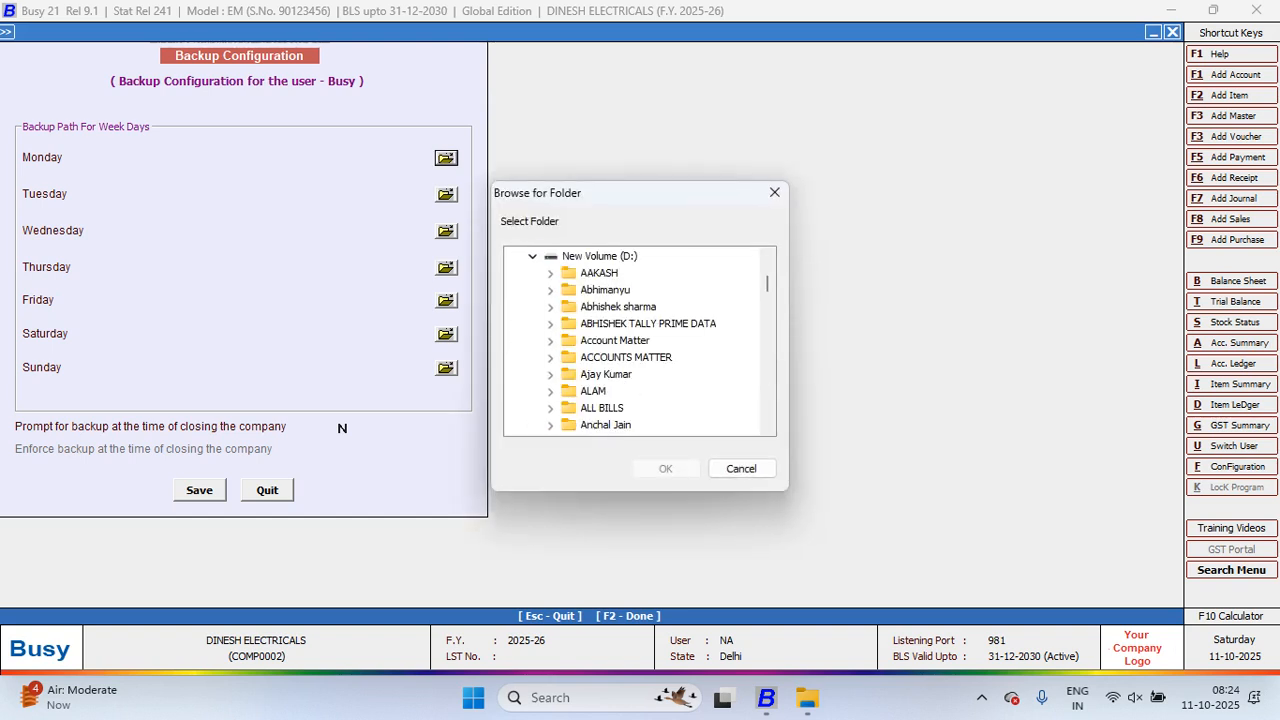
{"action": "key", "text": "b"}
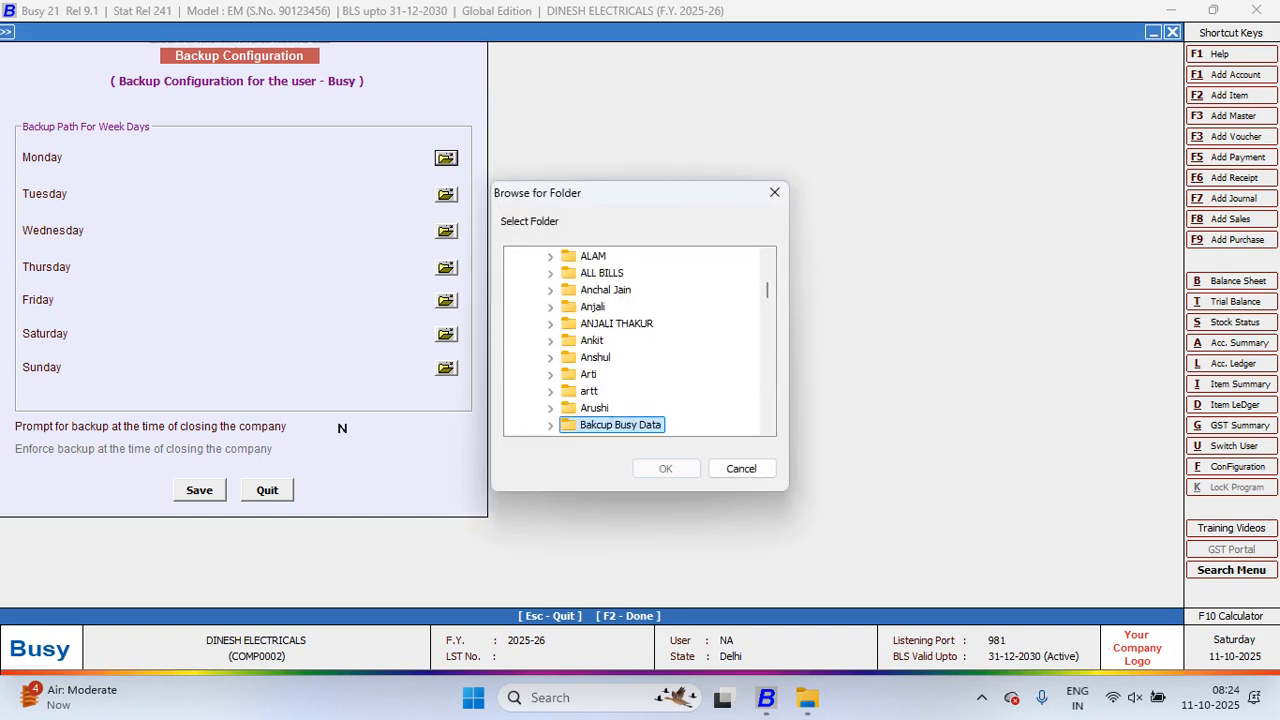
{"action": "key", "text": "Right"}
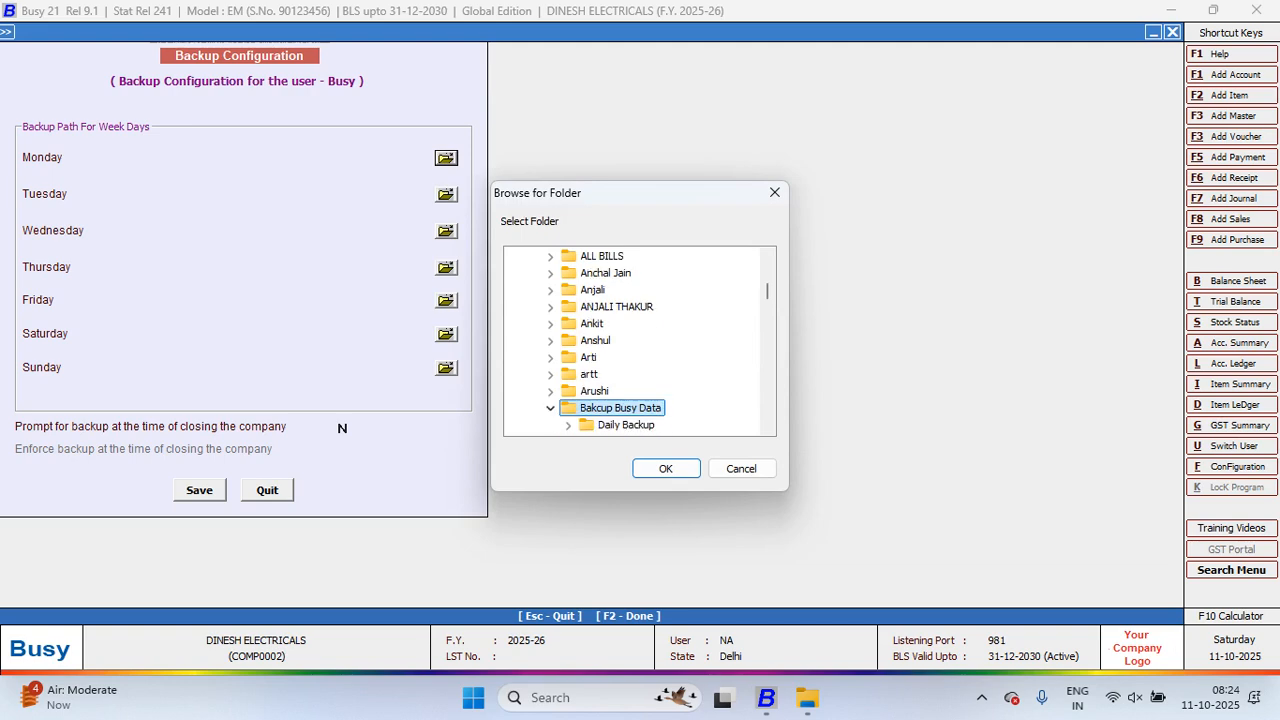
{"action": "key", "text": "Right"}
{"action": "key", "text": "Right"}
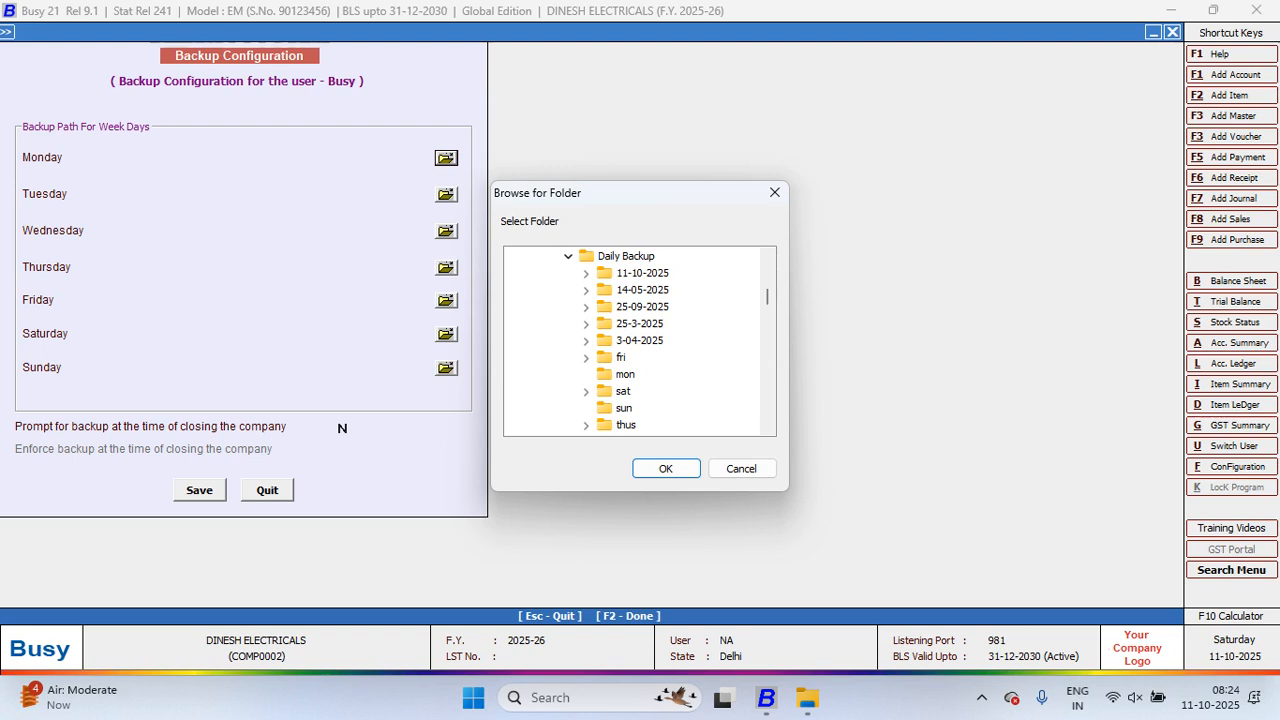
{"action": "key", "text": "m"}
{"action": "key", "text": "Return"}
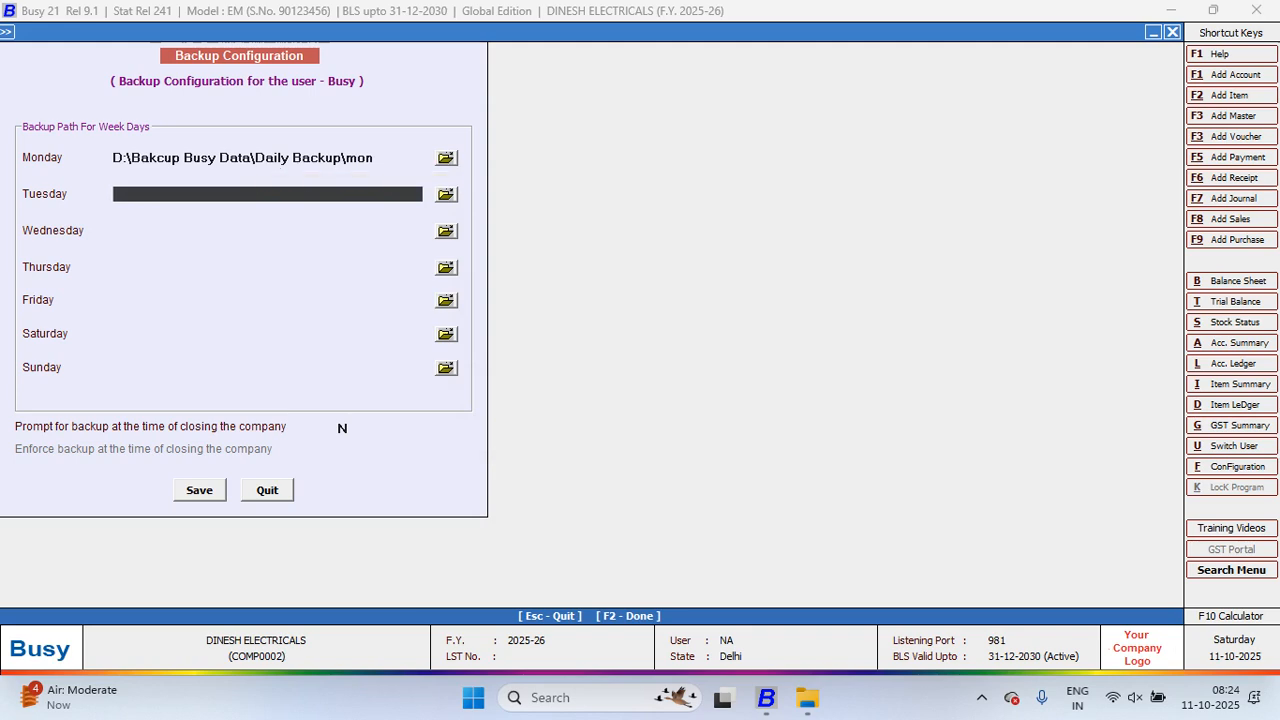
Step: Set Tuesday's backup folder to D:\Bakcup Busy Data\Daily Backup\Tues
{"action": "left_click", "coordinate": [446, 194]}
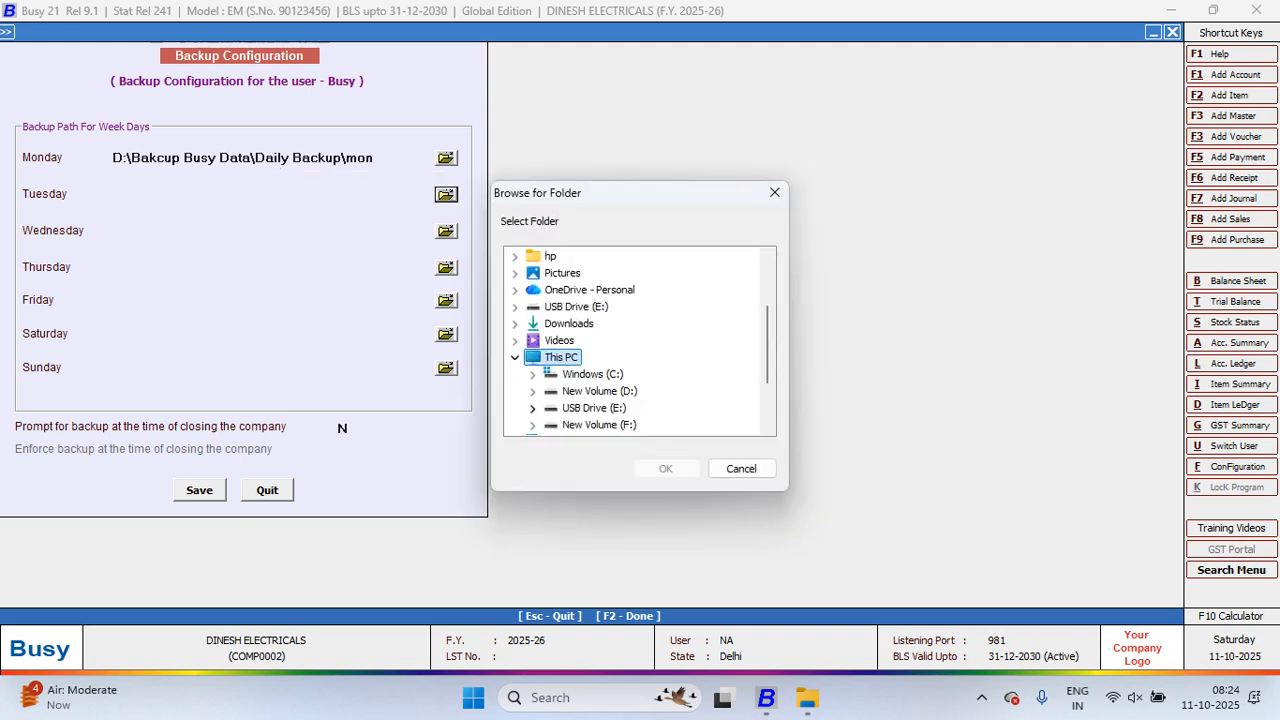
{"action": "left_click", "coordinate": [532, 408]}
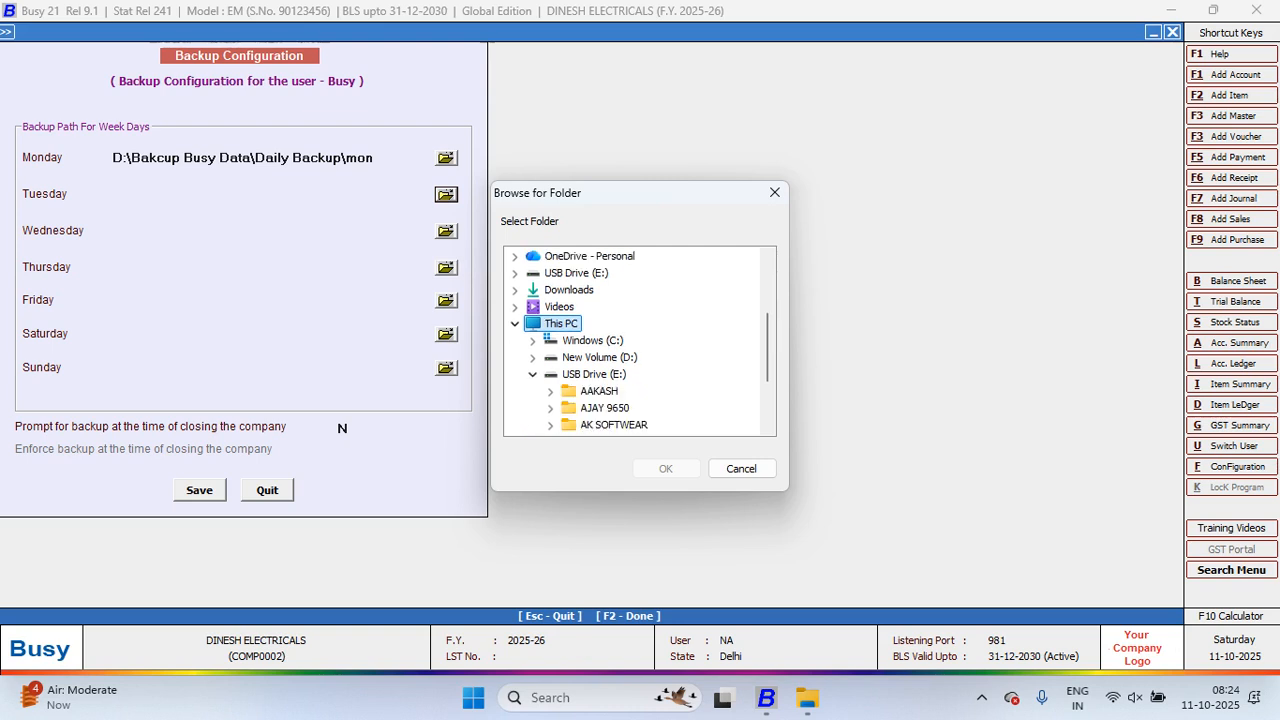
{"action": "left_click", "coordinate": [532, 357]}
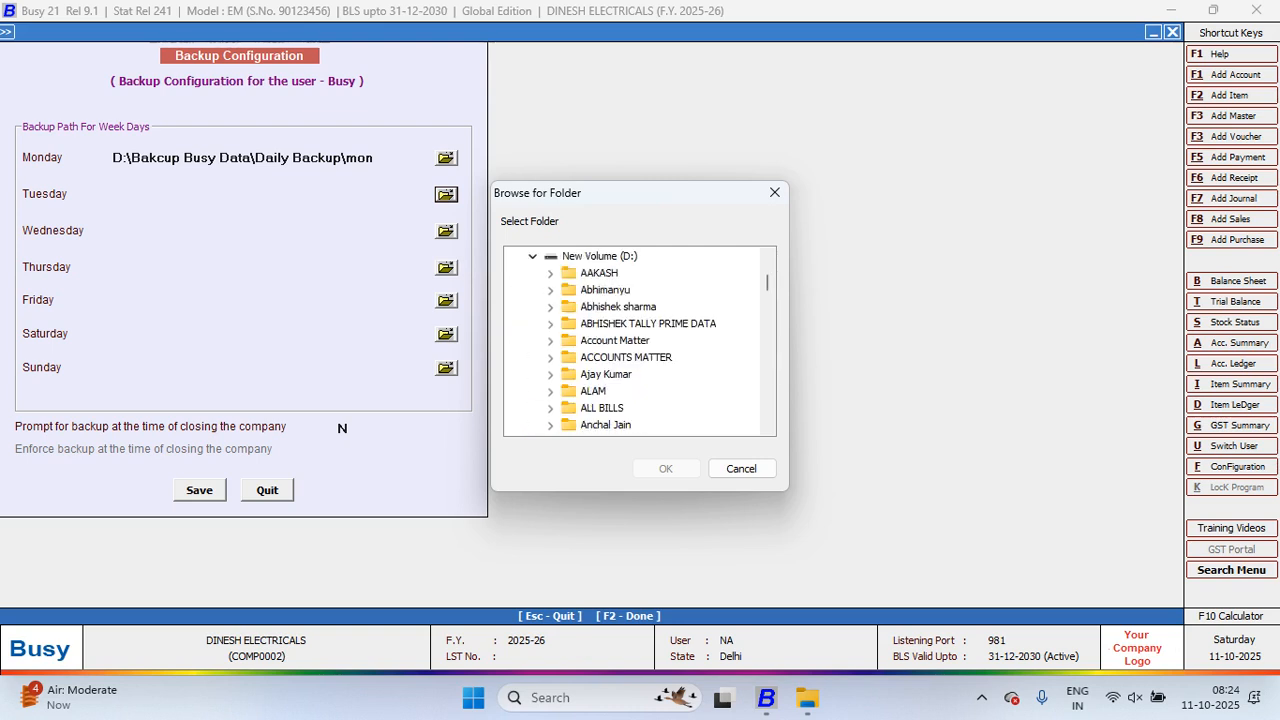
{"action": "left_click", "coordinate": [614, 341]}
{"action": "key", "text": "b"}
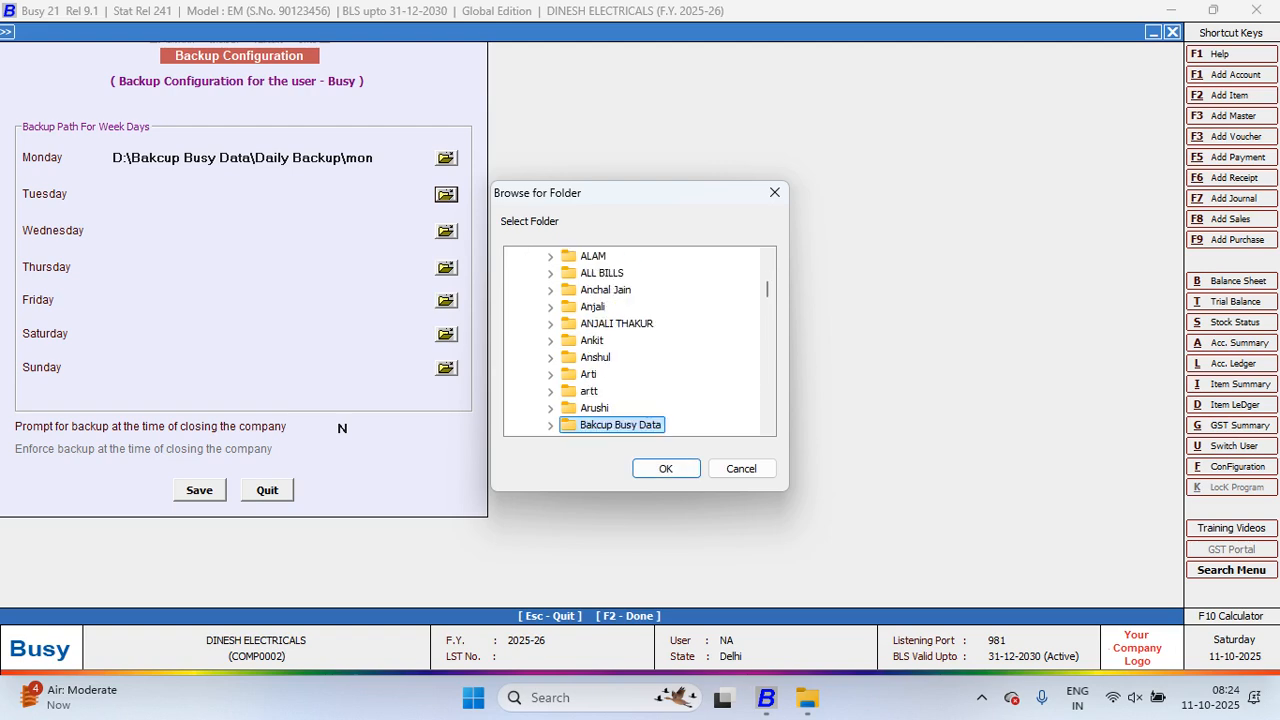
{"action": "scroll", "coordinate": [640, 340], "scroll_direction": "down", "scroll_amount": 3}
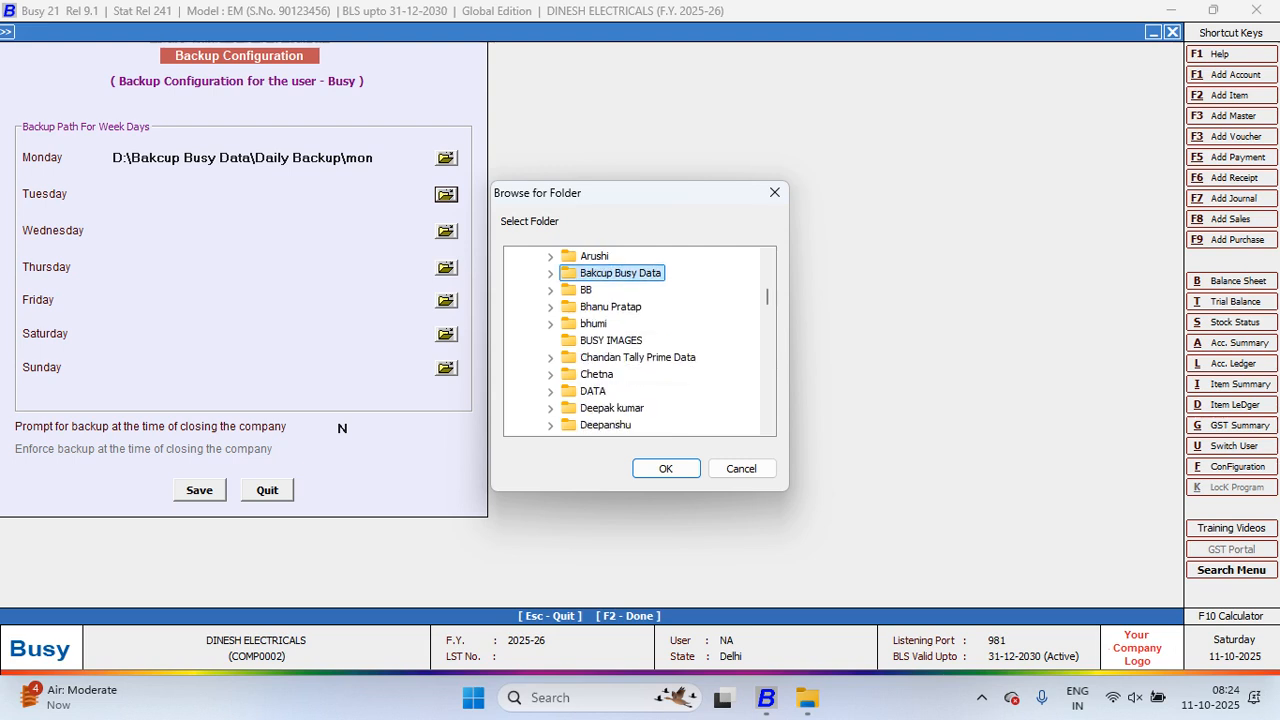
{"action": "key", "text": "Right"}
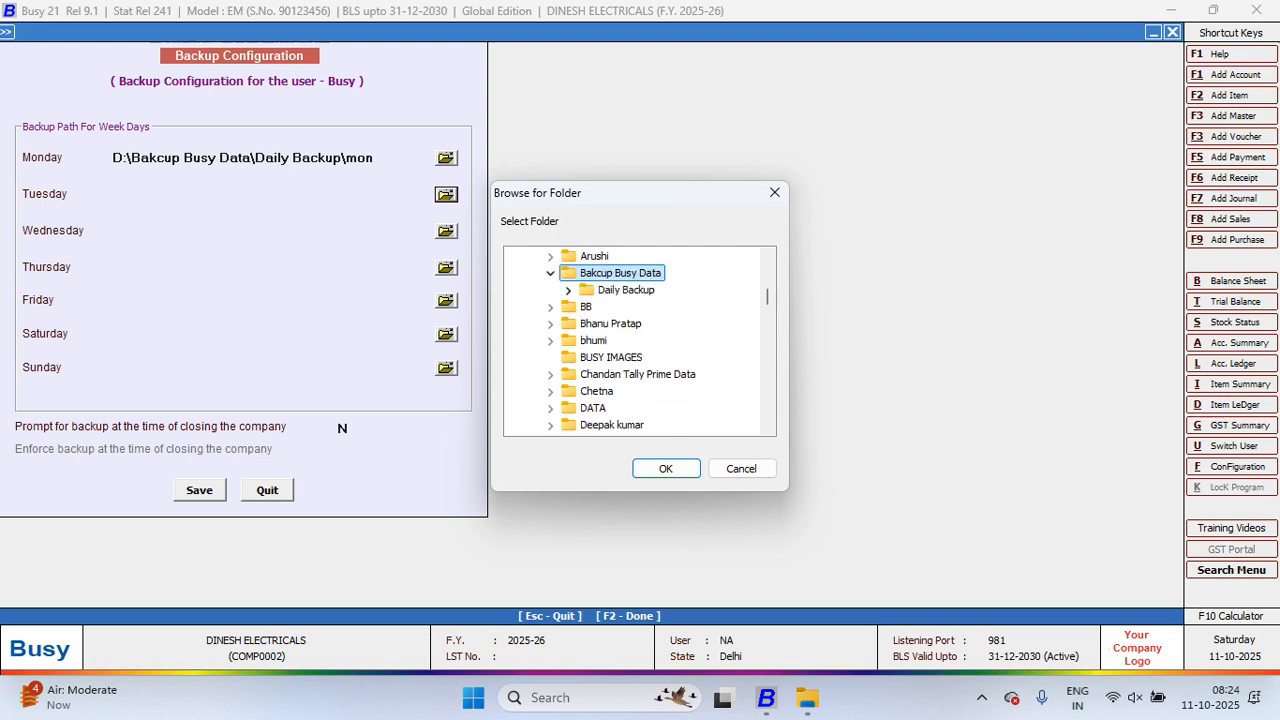
{"action": "key", "text": "Down"}
{"action": "key", "text": "Right"}
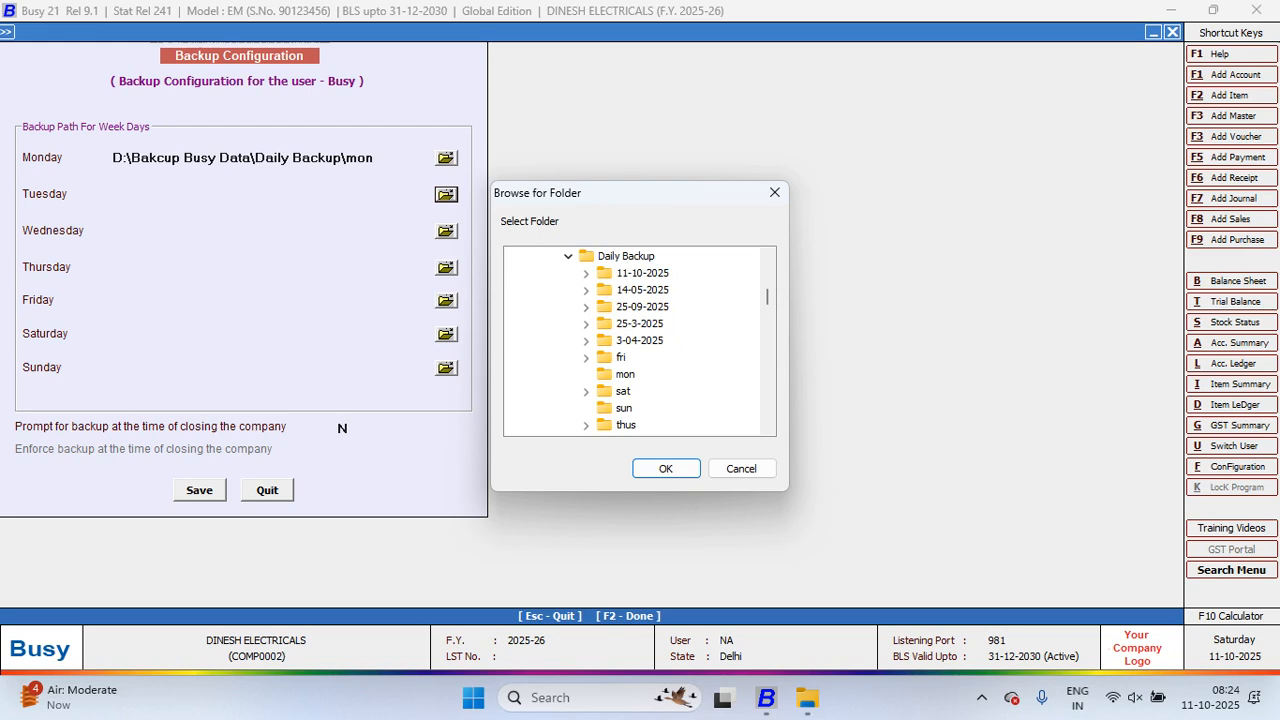
{"action": "scroll", "coordinate": [640, 340], "scroll_direction": "down", "scroll_amount": 3}
{"action": "left_click", "coordinate": [626, 290]}
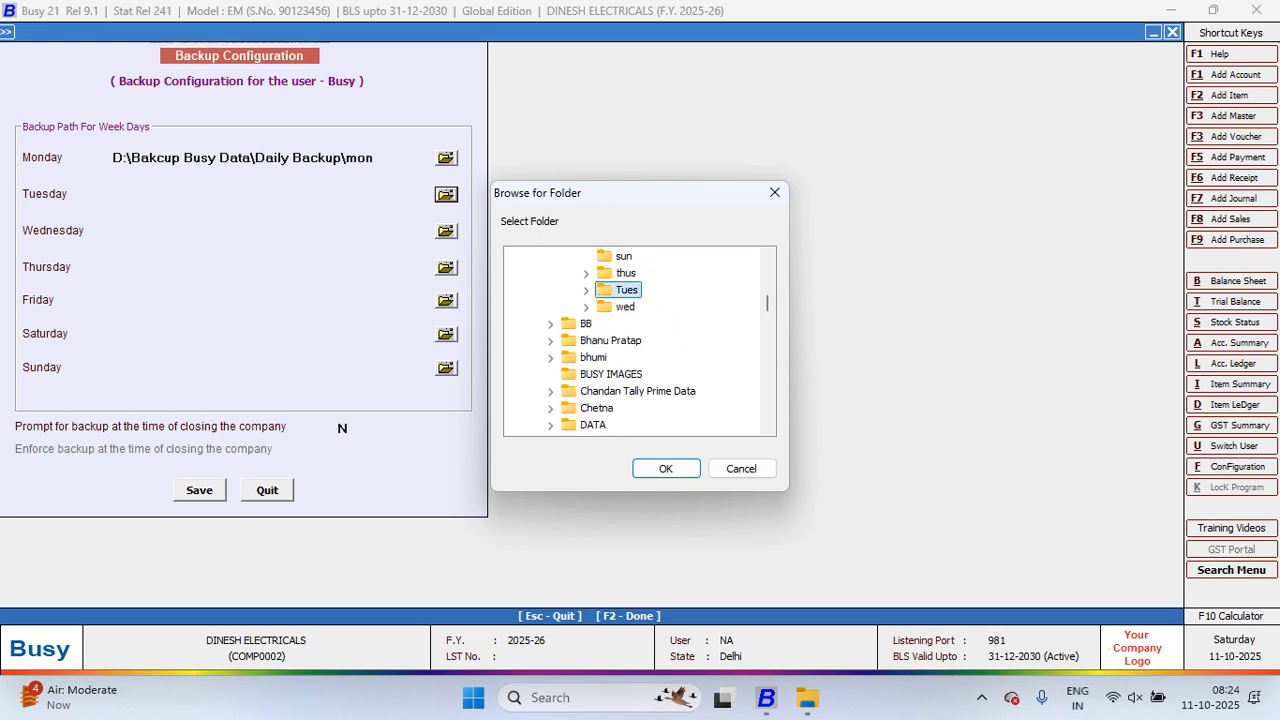
{"action": "left_click", "coordinate": [665, 468]}
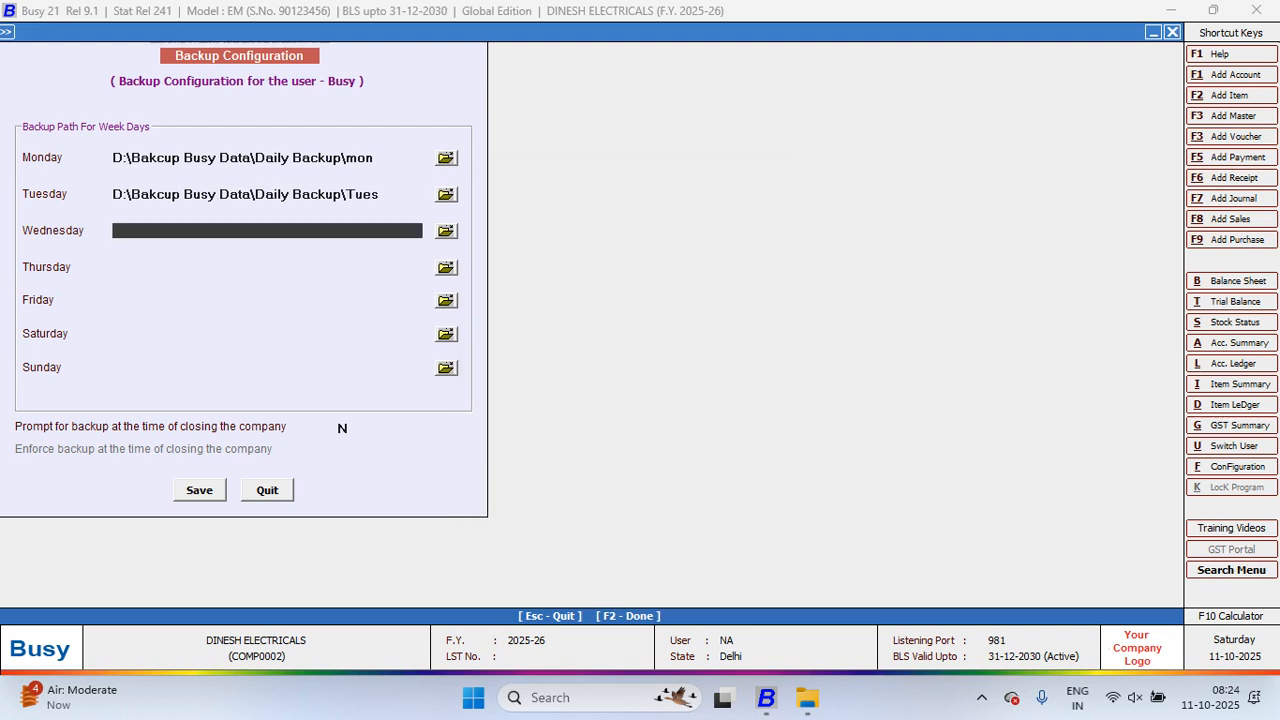
Step: Set Wednesday's backup folder to D:\Bakcup Busy Data\Daily Backup\wed
{"action": "left_click", "coordinate": [446, 231]}
{"action": "left_click", "coordinate": [533, 391]}
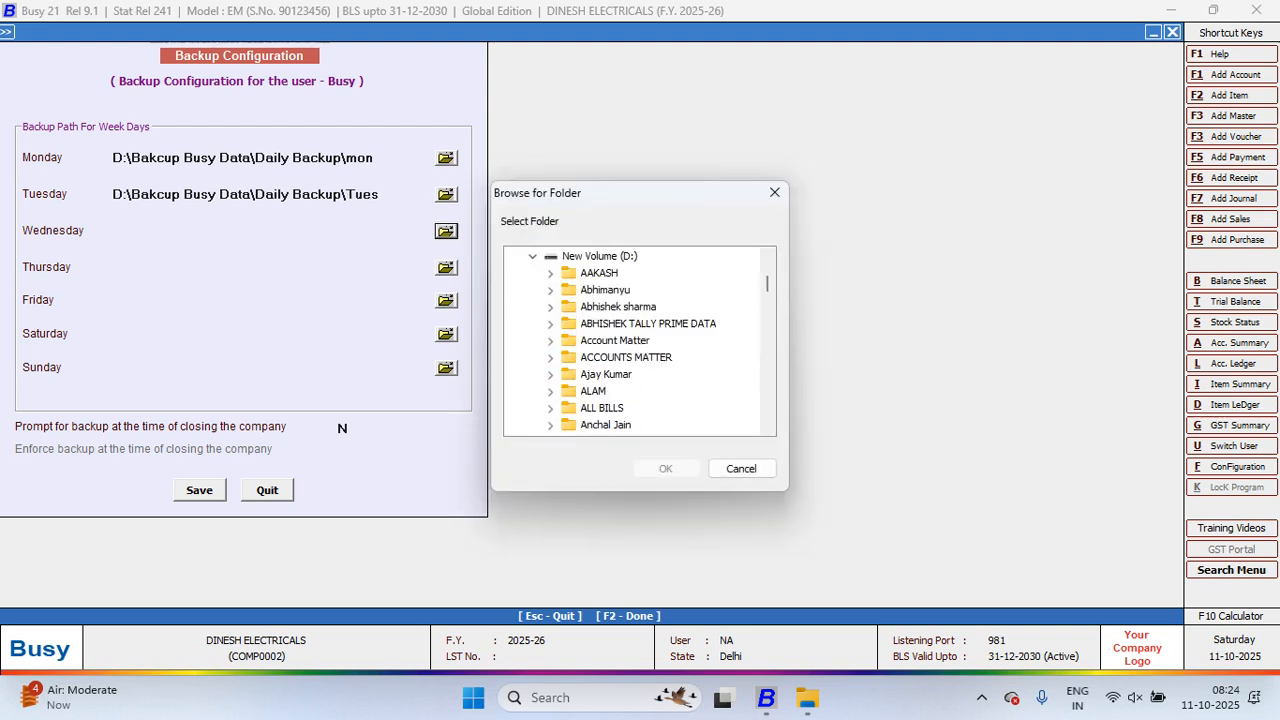
{"action": "left_click", "coordinate": [626, 357]}
{"action": "key", "text": "b"}
{"action": "key", "text": "b"}
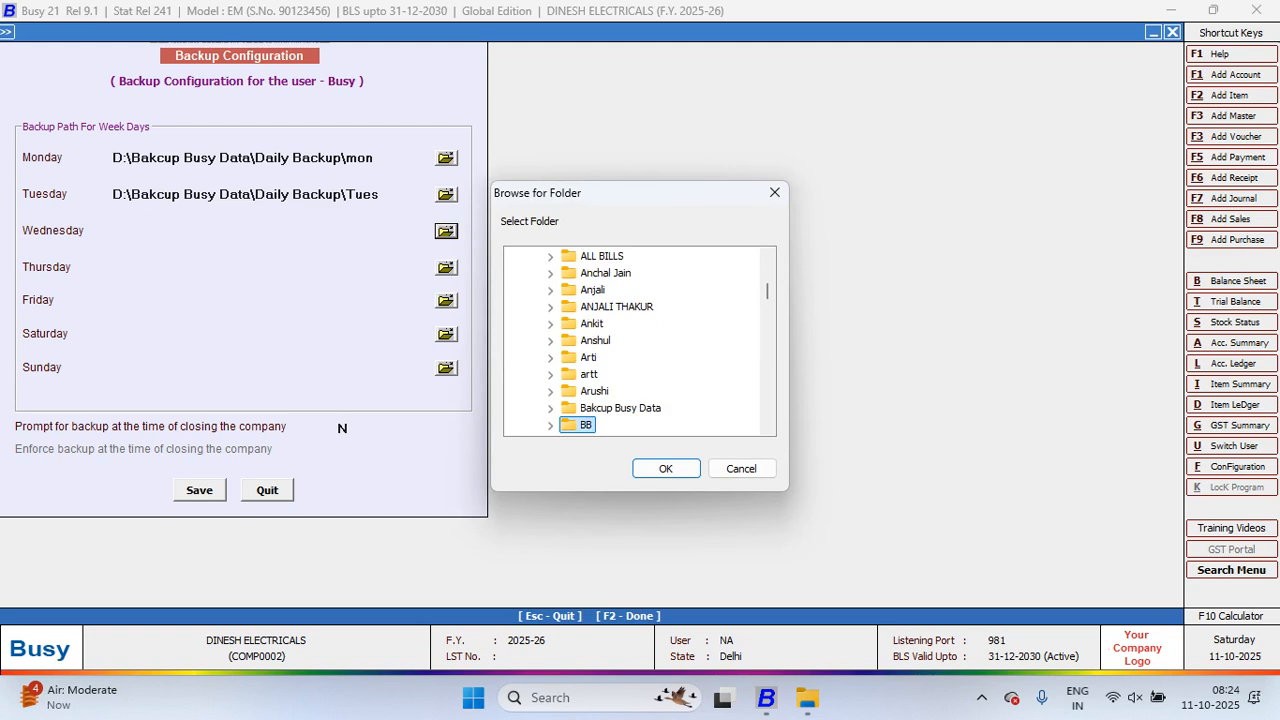
{"action": "left_click", "coordinate": [550, 408]}
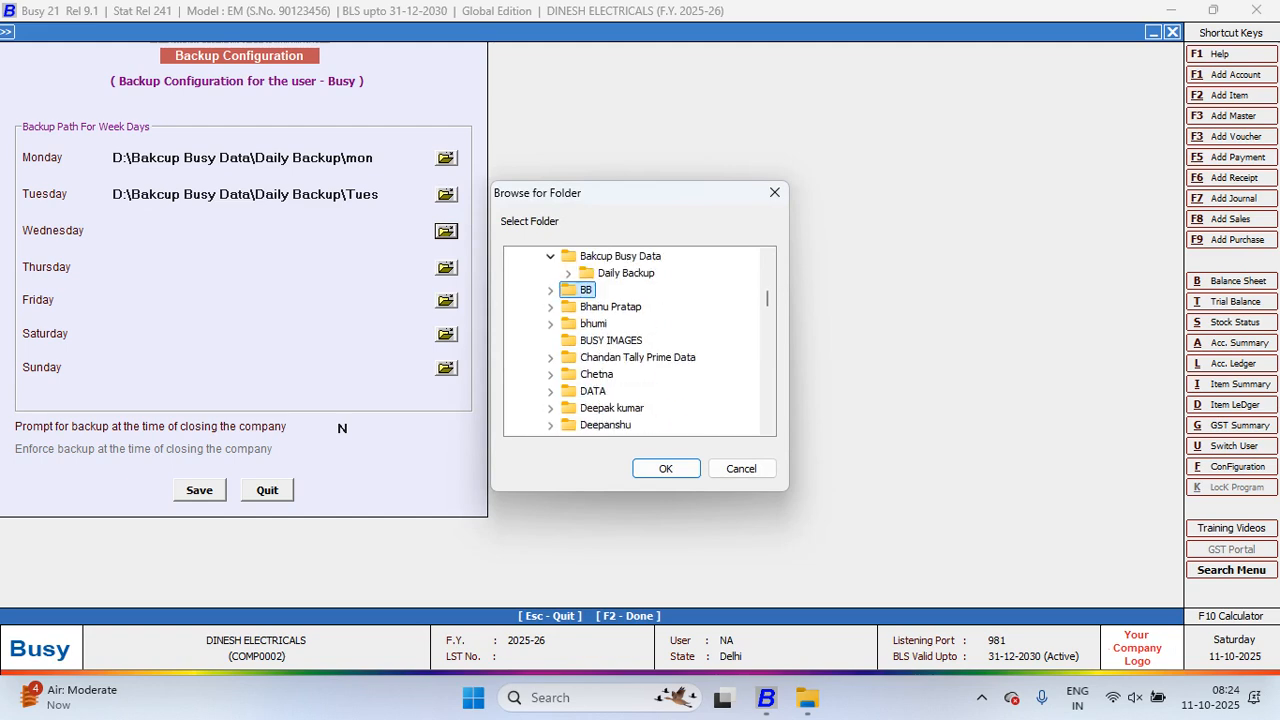
{"action": "left_click", "coordinate": [568, 273]}
{"action": "left_click", "coordinate": [625, 374]}
{"action": "key", "text": "Down"}
{"action": "key", "text": "Down"}
{"action": "key", "text": "Down"}
{"action": "key", "text": "Down"}
{"action": "key", "text": "Down"}
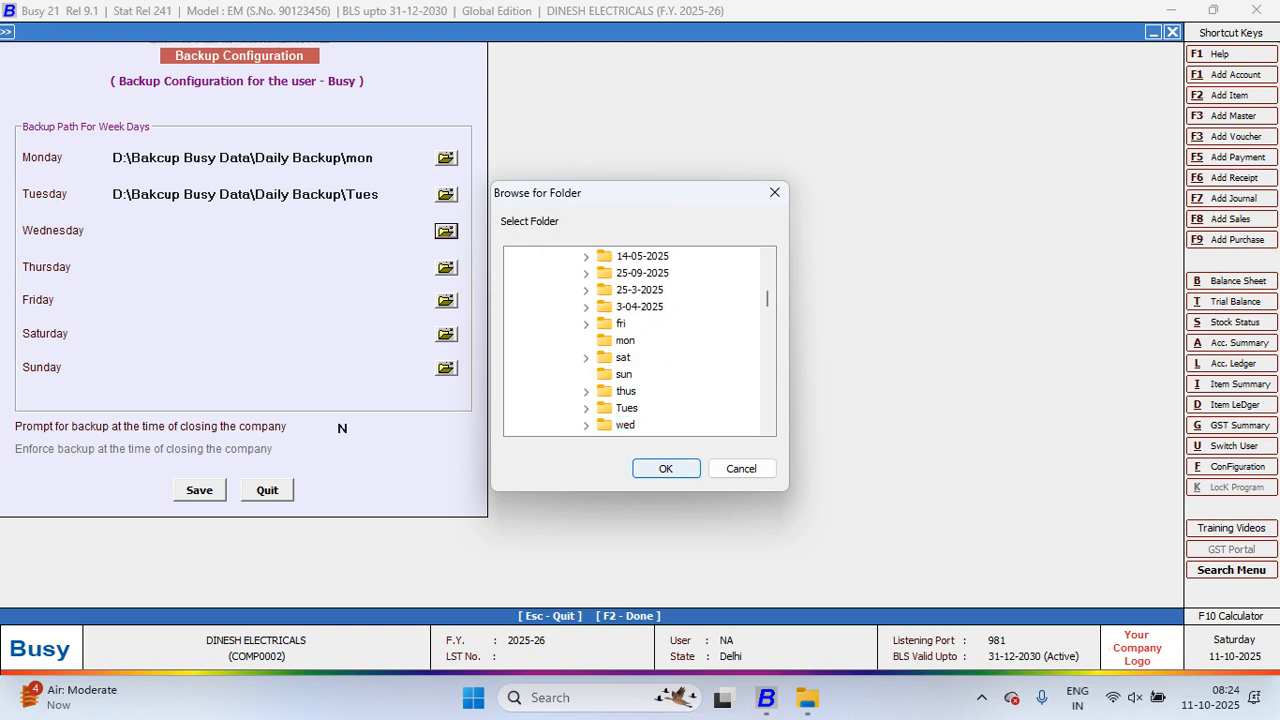
{"action": "key", "text": "Return"}
{"action": "key", "text": "Return"}
{"action": "key", "text": "Return"}
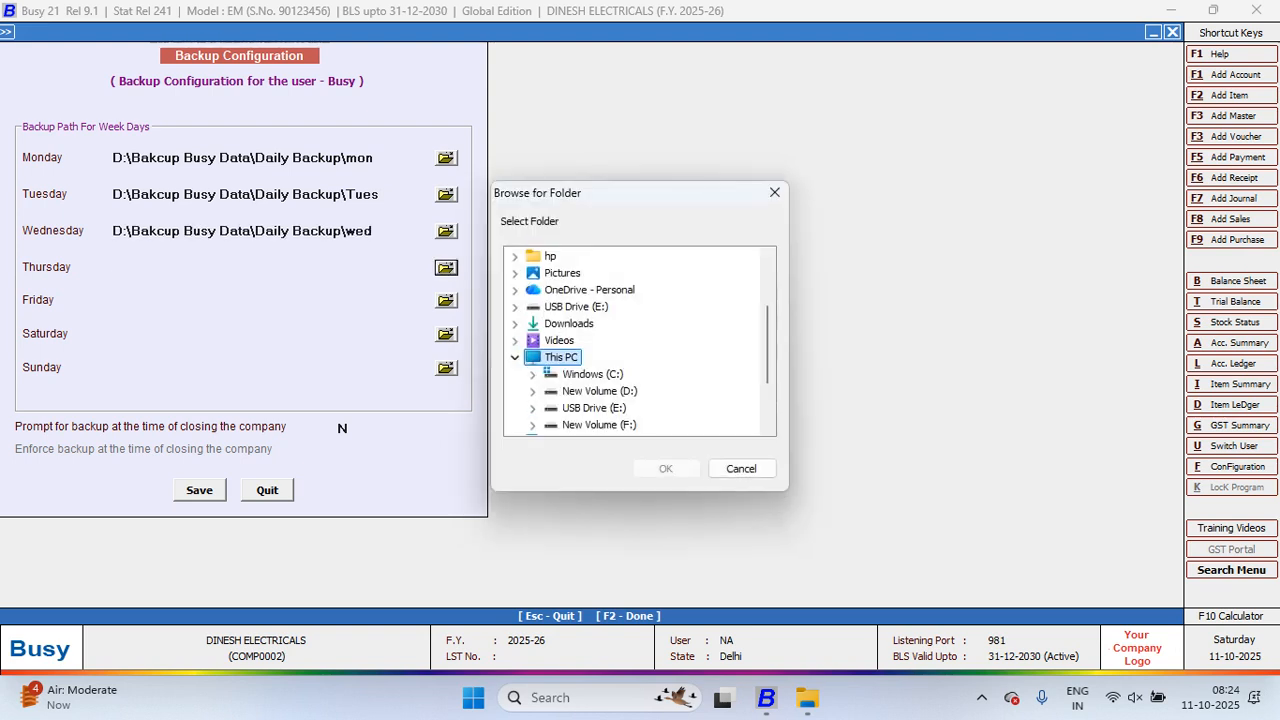
Step: Set Thursday's backup folder to D:\Bakcup Busy Data\Daily Backup\thus
{"action": "left_click", "coordinate": [532, 391]}
{"action": "left_click", "coordinate": [608, 374]}
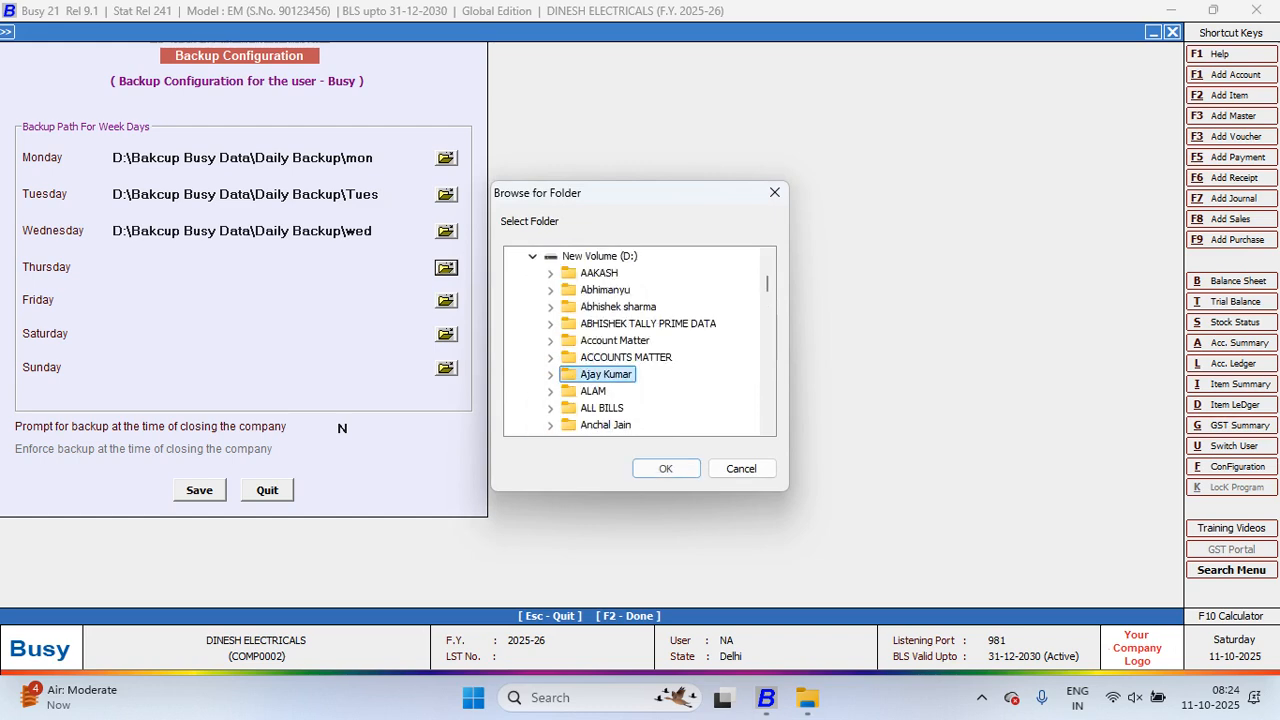
{"action": "key", "text": "b"}
{"action": "key", "text": "Right"}
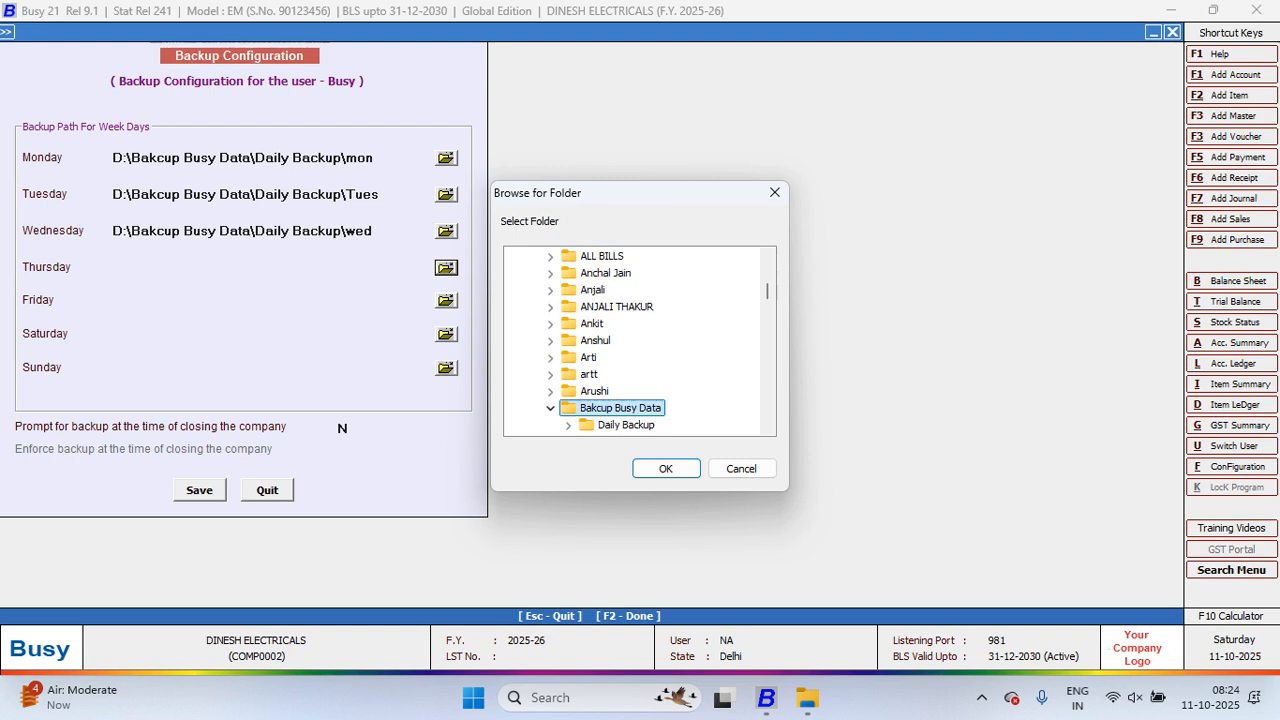
{"action": "key", "text": "Down"}
{"action": "key", "text": "Right"}
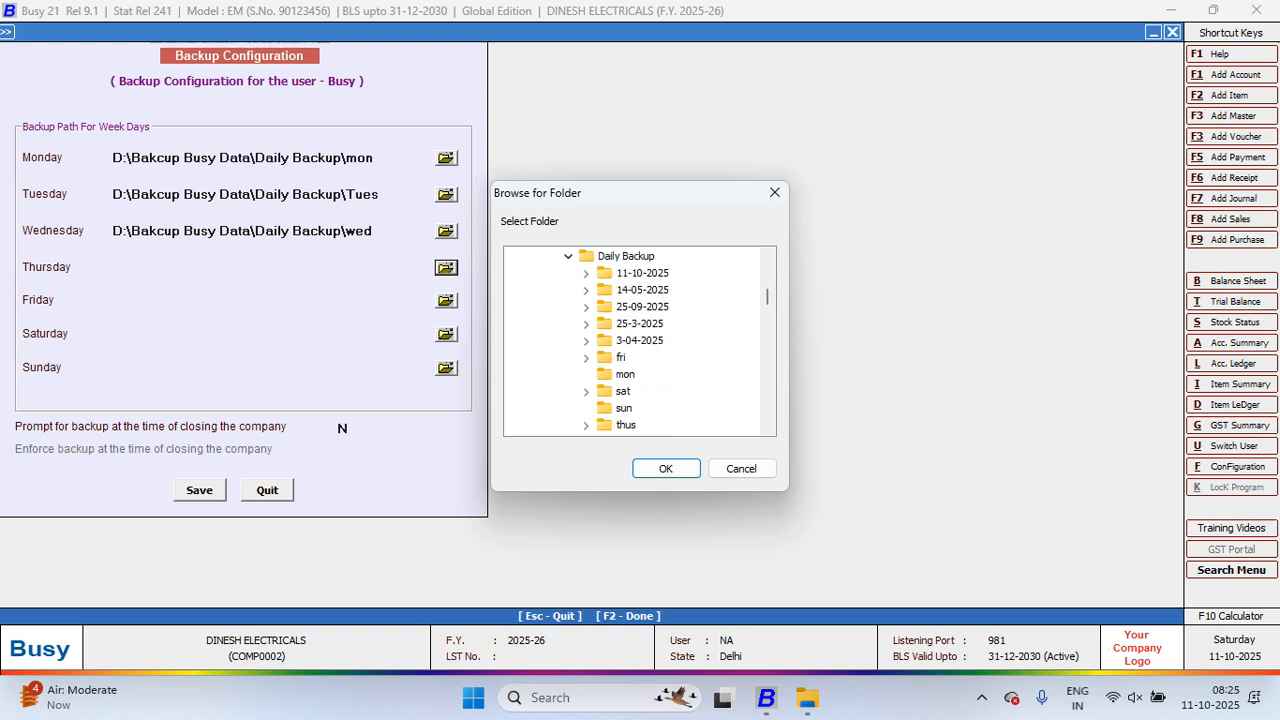
{"action": "key", "text": "t"}
{"action": "key", "text": "Return"}
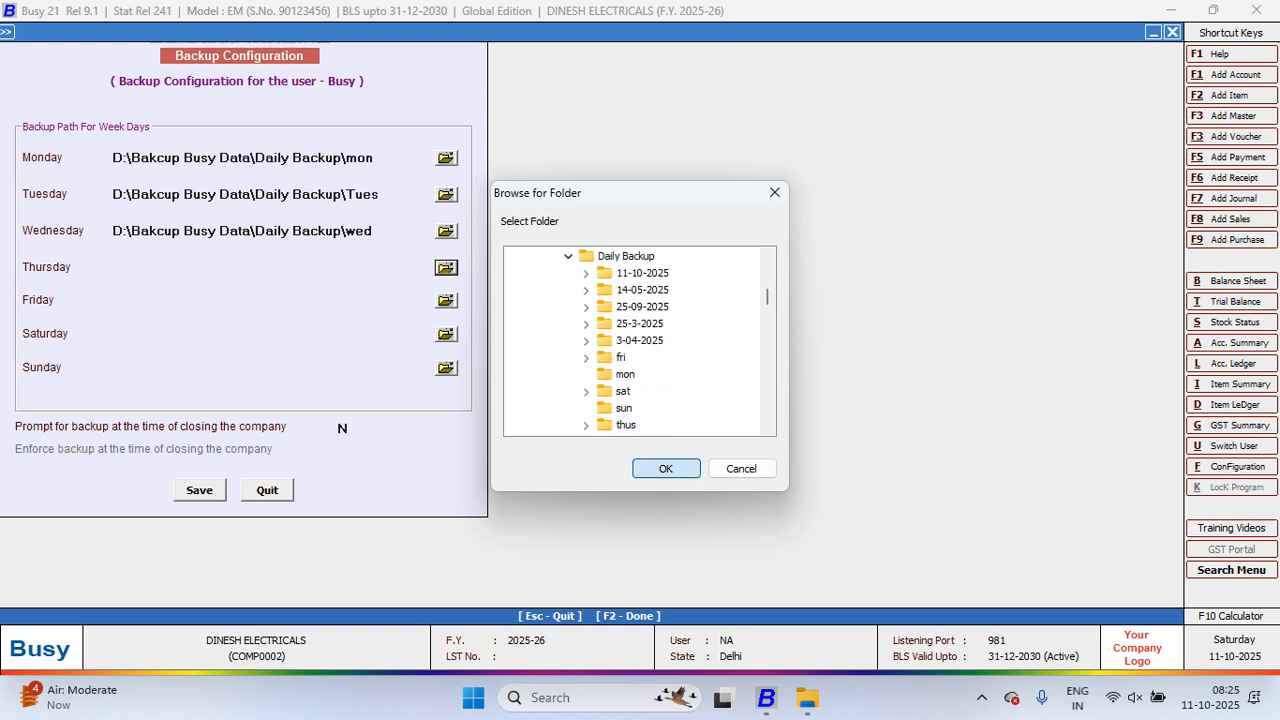
Step: Set Friday's backup folder to D:\Bakcup Busy Data\Daily Backup\fri
{"action": "key", "text": "Return"}
{"action": "key", "text": "Return"}
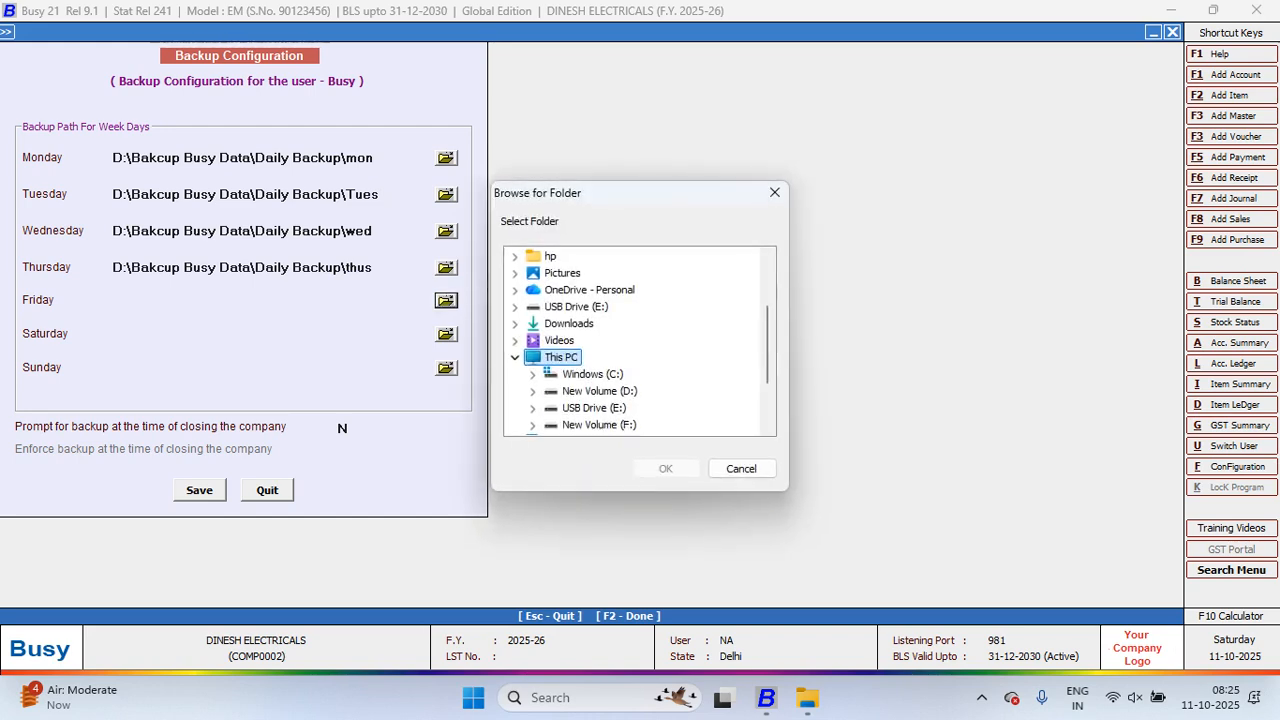
{"action": "left_click", "coordinate": [533, 408]}
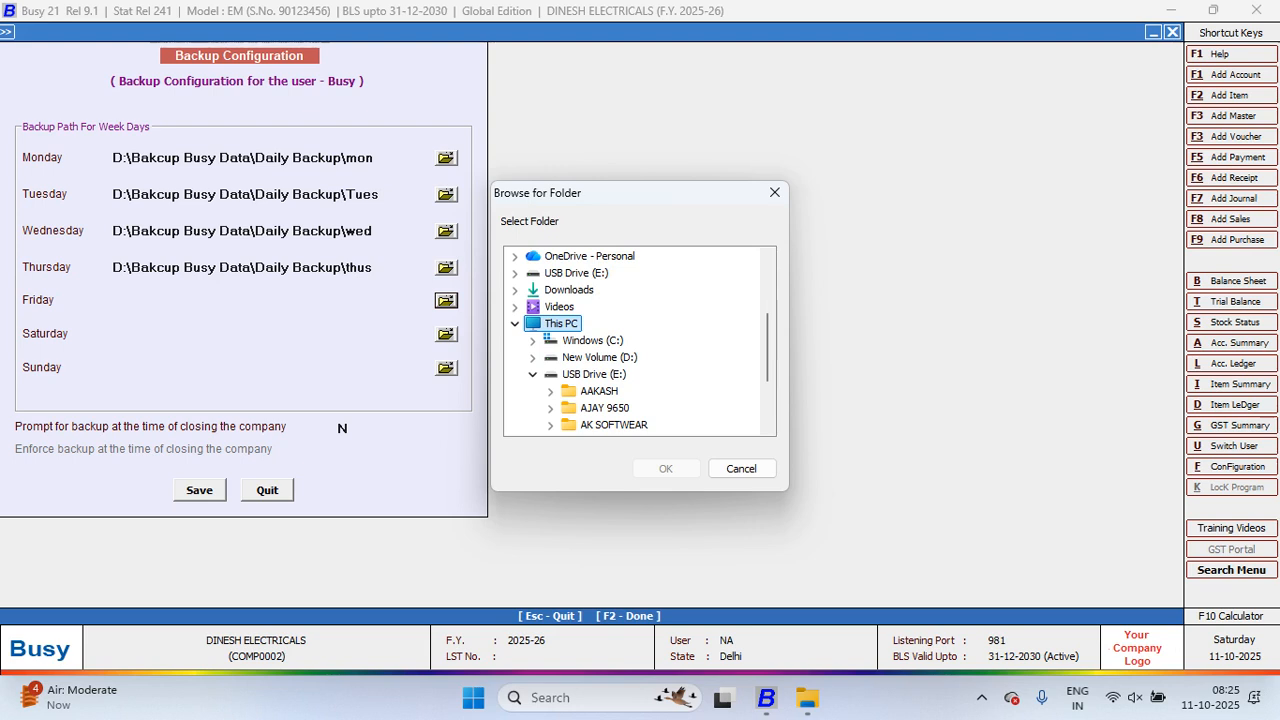
{"action": "left_click", "coordinate": [533, 357]}
{"action": "left_click", "coordinate": [610, 357]}
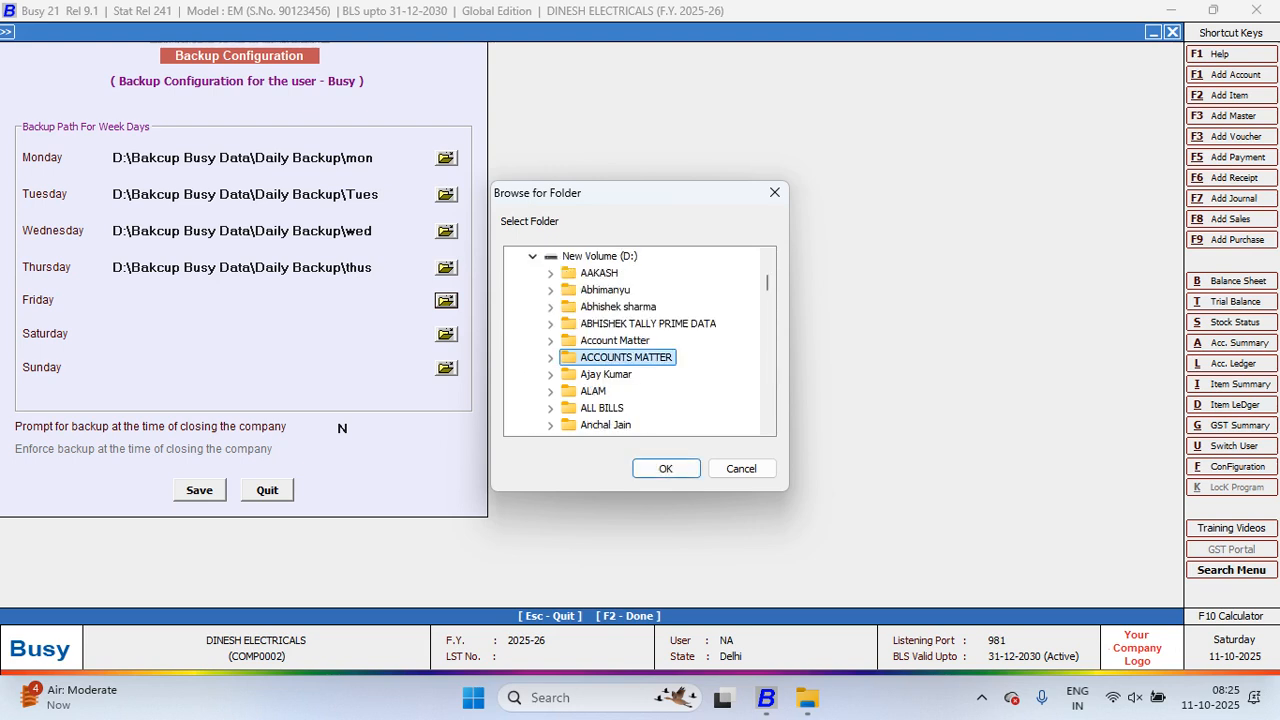
{"action": "key", "text": "b"}
{"action": "key", "text": "Right"}
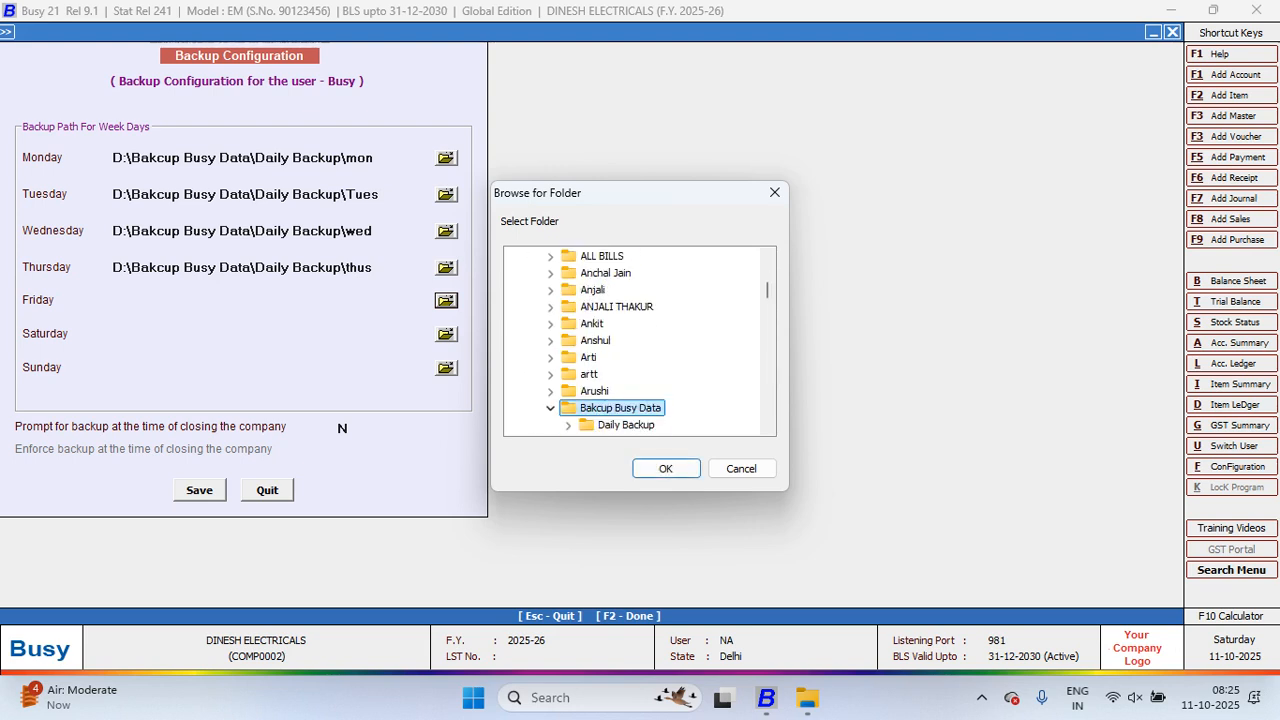
{"action": "scroll", "coordinate": [640, 341], "scroll_direction": "down", "scroll_amount": 2}
{"action": "left_click", "coordinate": [568, 324]}
{"action": "left_click", "coordinate": [621, 357]}
{"action": "left_click", "coordinate": [666, 468]}
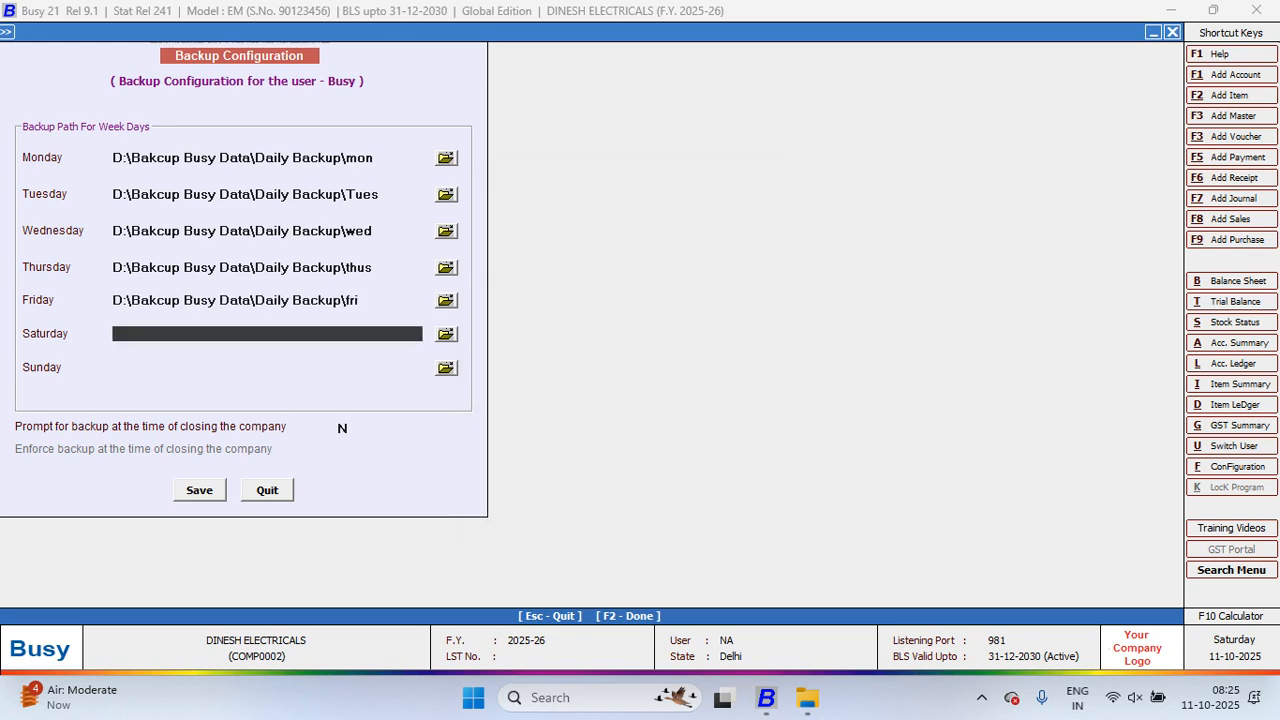
Step: Set Saturday's backup folder to D:\Bakcup Busy Data\Daily Backup\sat
{"action": "left_click", "coordinate": [446, 334]}
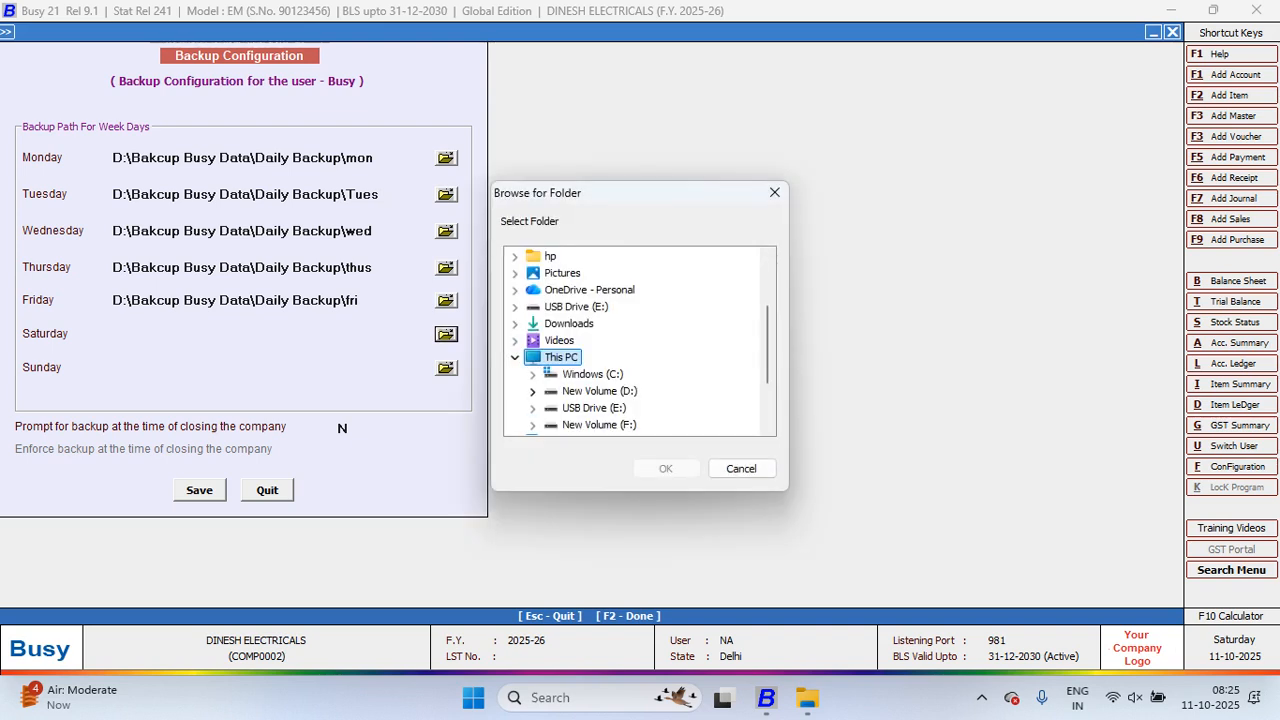
{"action": "left_click", "coordinate": [533, 391]}
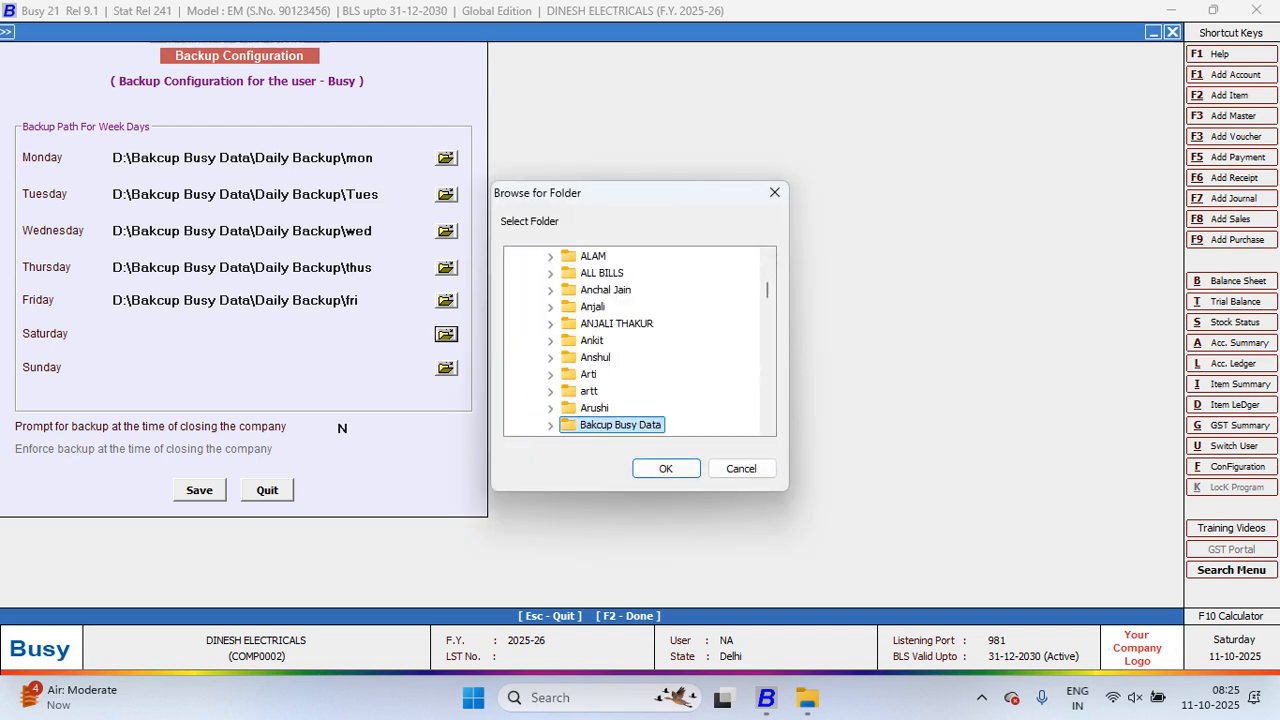
{"action": "key", "text": "Right"}
{"action": "scroll", "coordinate": [632, 341], "scroll_direction": "down", "scroll_amount": 1}
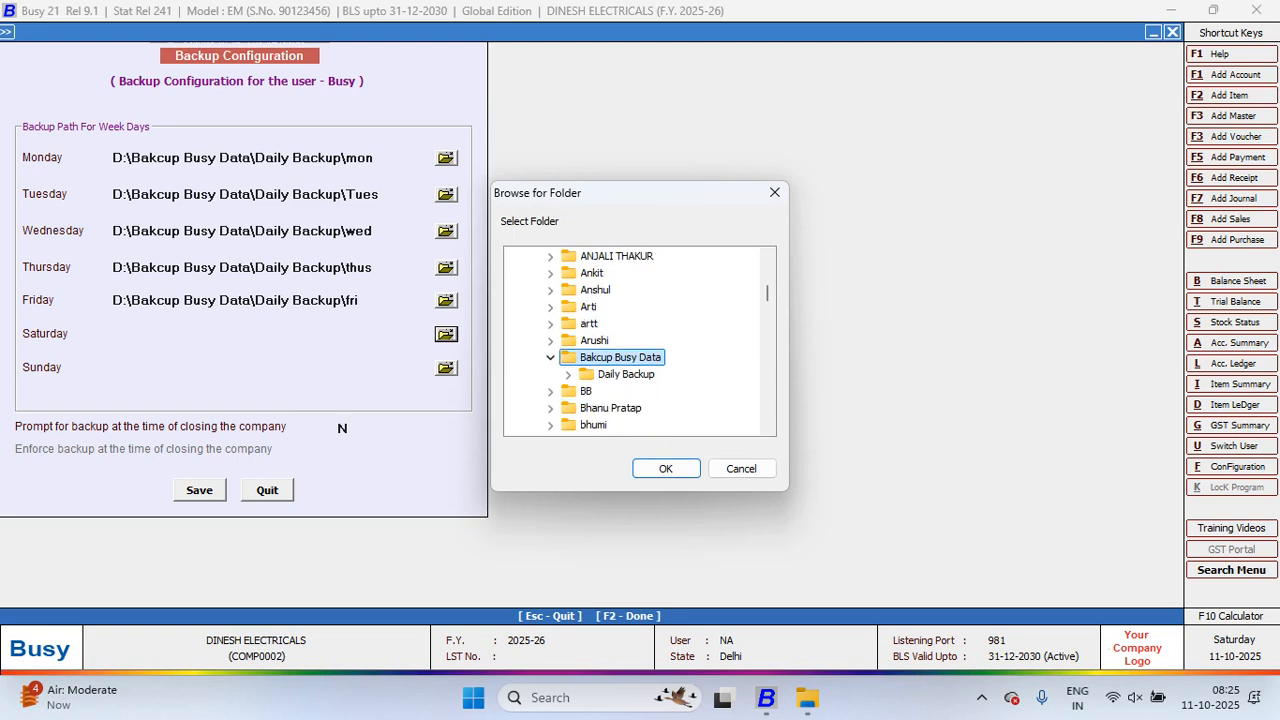
{"action": "left_click", "coordinate": [568, 374]}
{"action": "left_click", "coordinate": [622, 391]}
{"action": "left_click", "coordinate": [665, 468]}
Step: Set Sunday's backup folder to D:\Bakcup Busy Data\Daily Backup\sun
{"action": "left_click", "coordinate": [446, 368]}
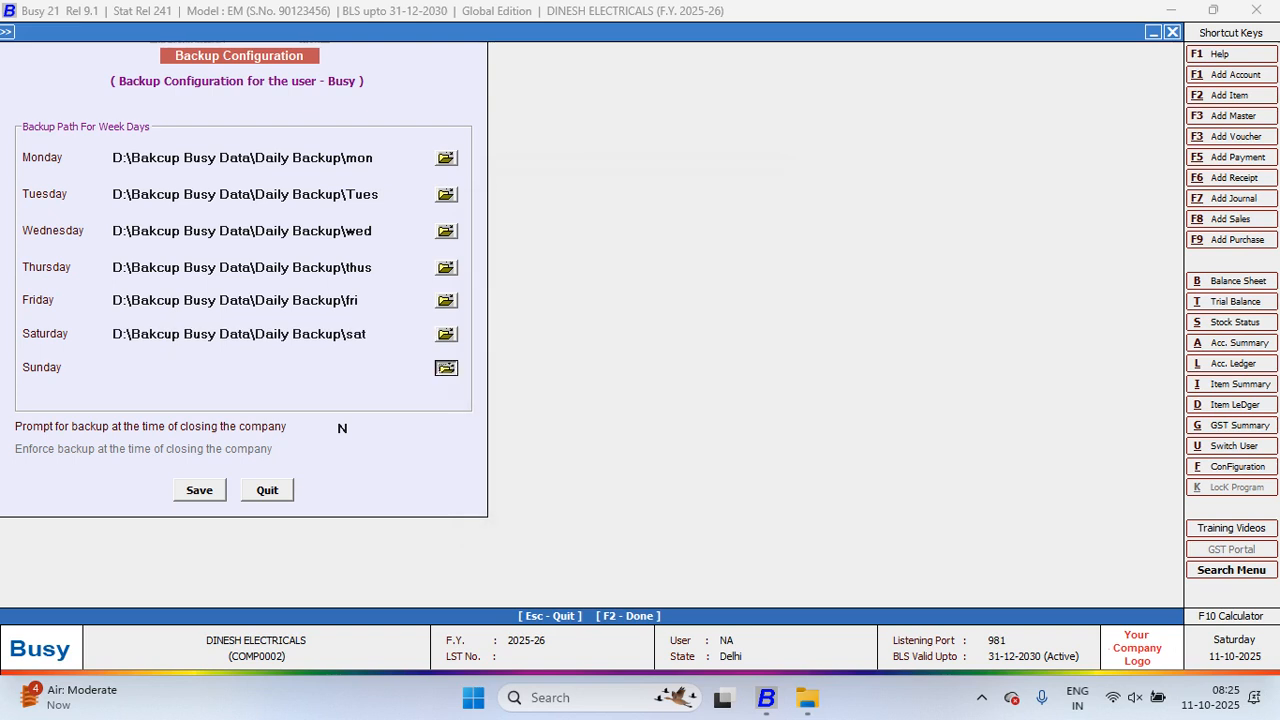
{"action": "left_click", "coordinate": [533, 391]}
{"action": "left_click", "coordinate": [626, 357]}
{"action": "key", "text": "b"}
{"action": "key", "text": "Right"}
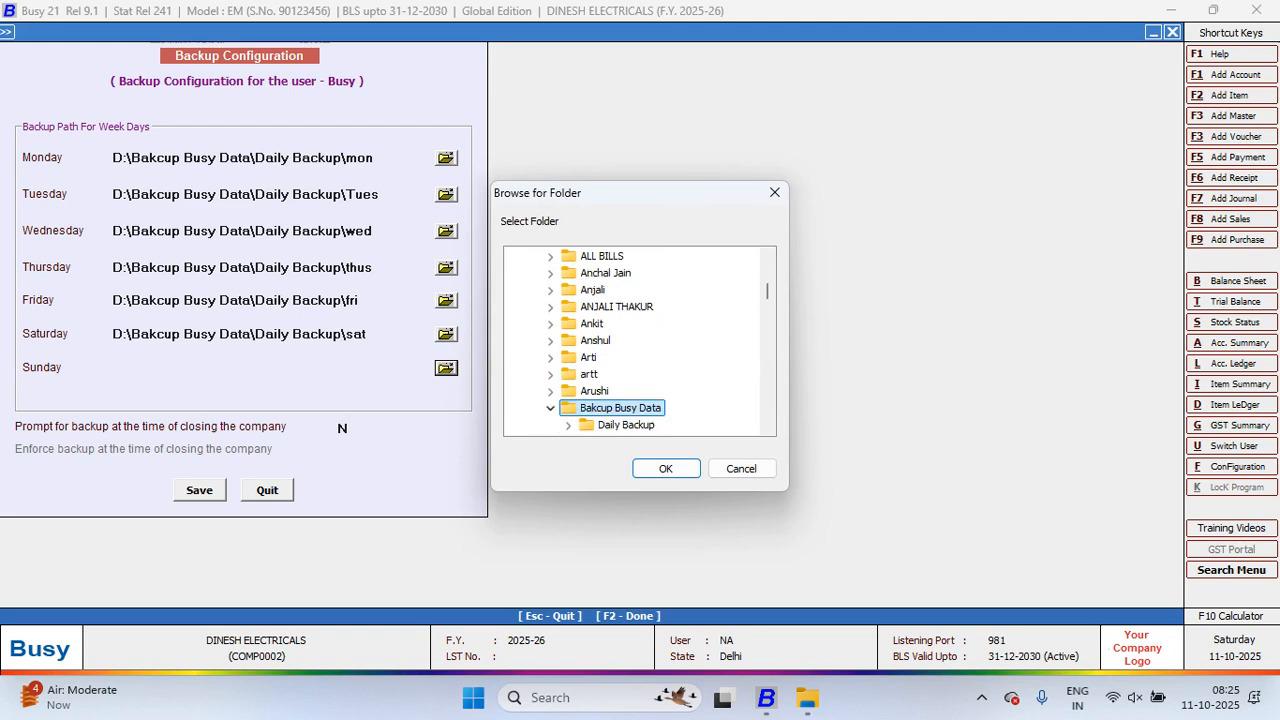
{"action": "scroll", "coordinate": [632, 341], "scroll_direction": "down", "scroll_amount": 2}
{"action": "left_click", "coordinate": [570, 324]}
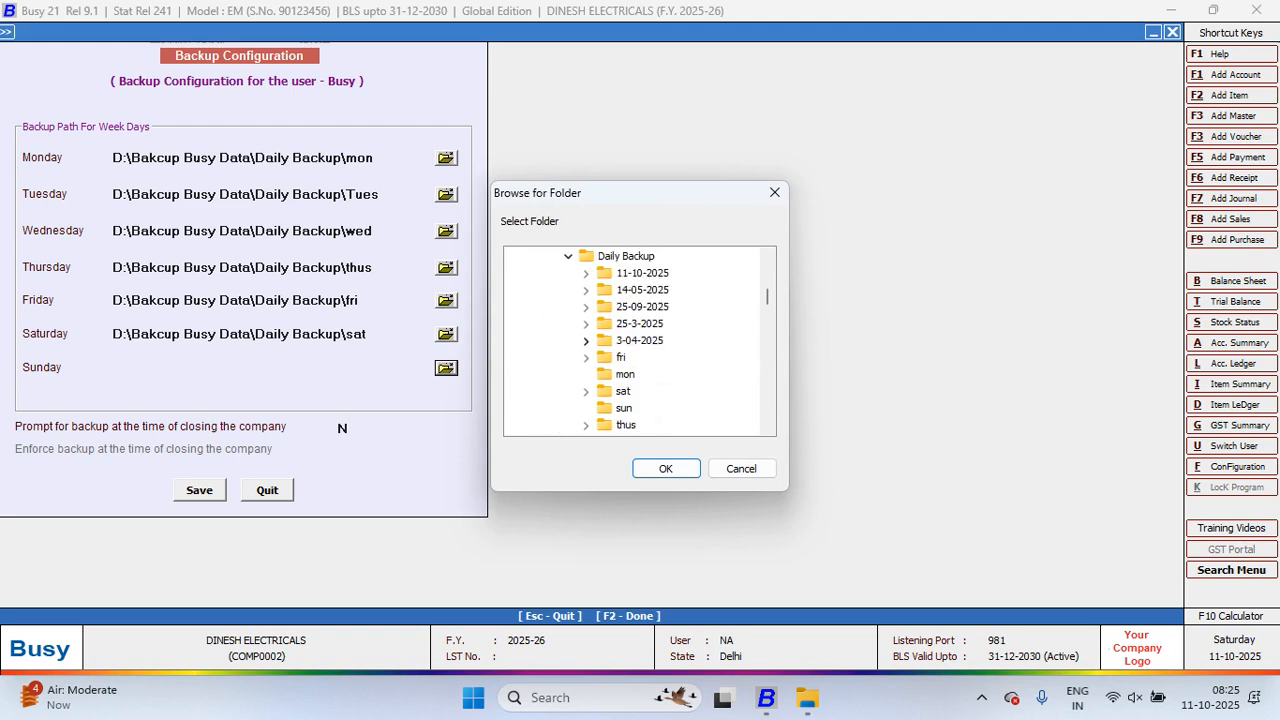
{"action": "left_click", "coordinate": [623, 408]}
{"action": "key", "text": "Return"}
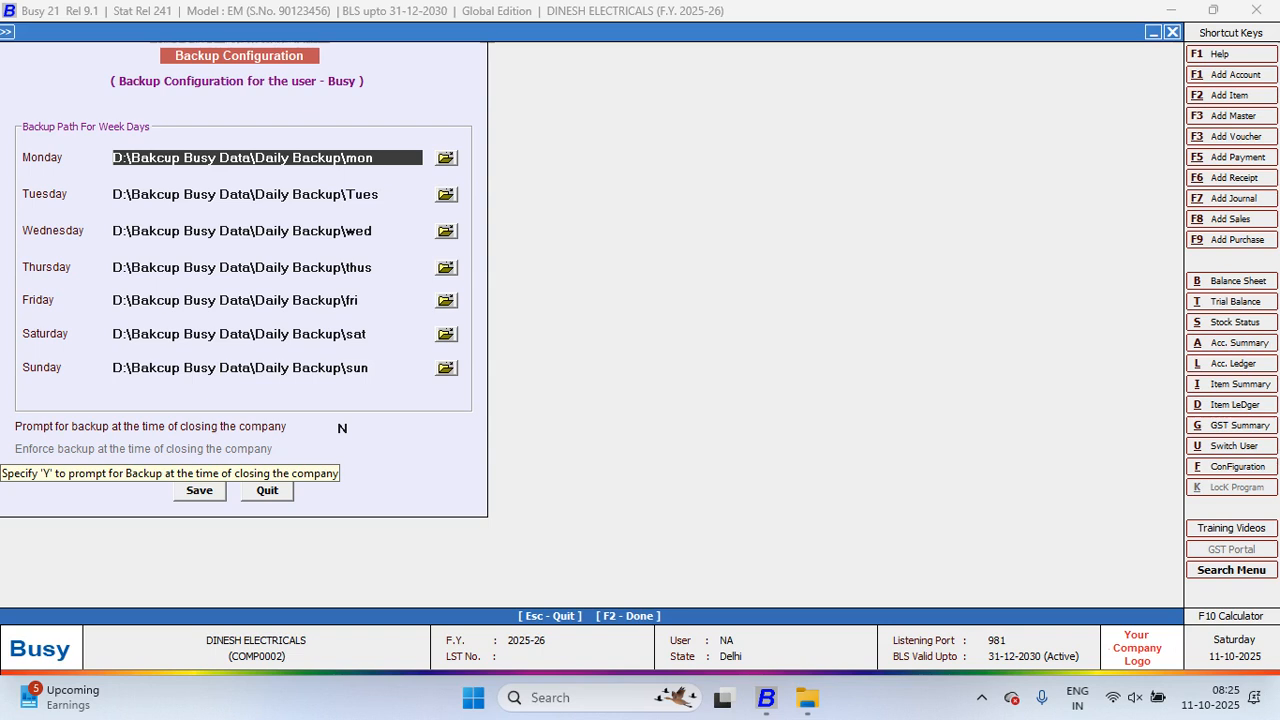
Step: Set Prompt and Enforce backup at closing to Y and save the configuration
{"action": "left_click", "coordinate": [343, 428]}
{"action": "type", "text": "Y"}
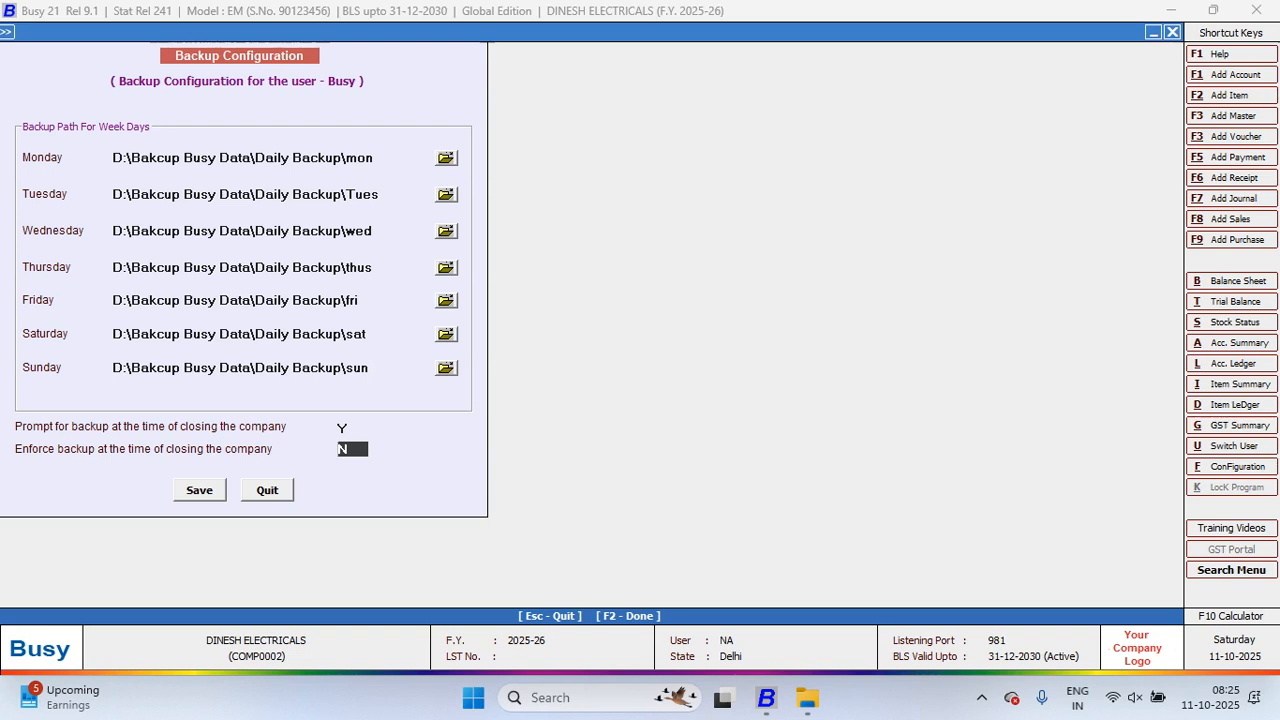
{"action": "type", "text": "Y"}
{"action": "key", "text": "Return"}
{"action": "key", "text": "Return"}
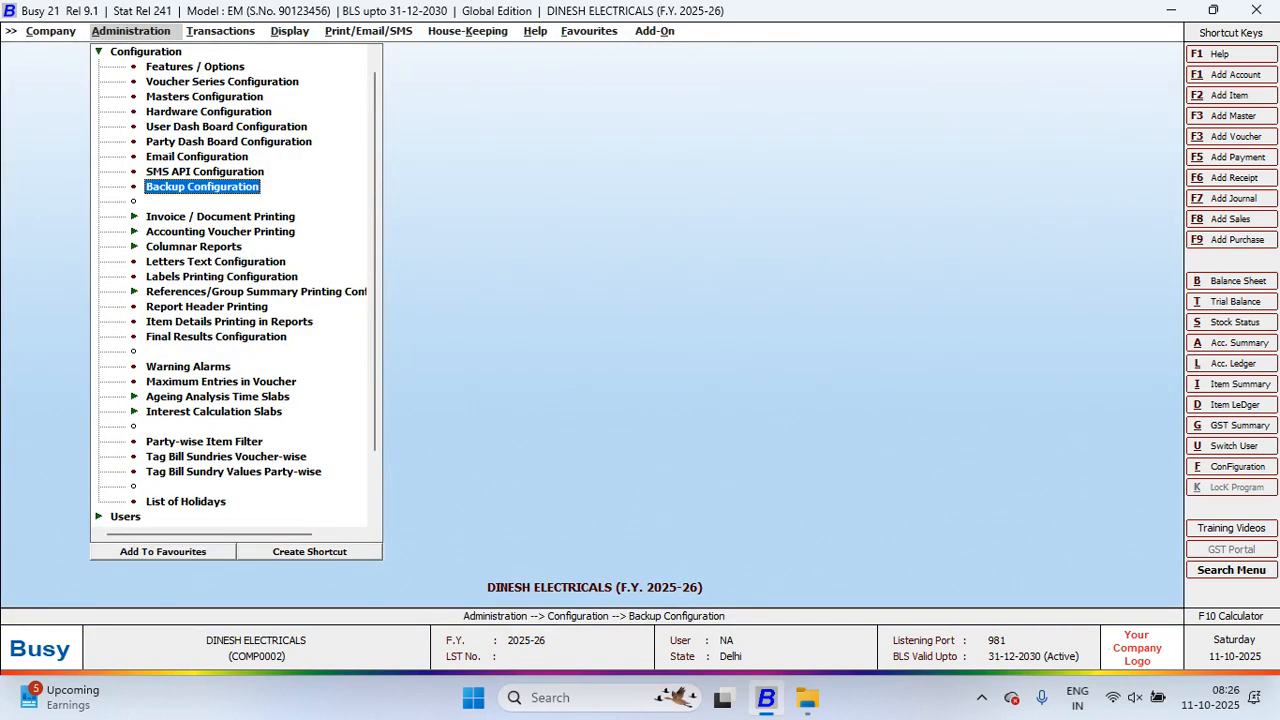
Step: Close the company, triggering the mandatory backup that cannot be skipped
{"action": "key", "text": "Escape"}
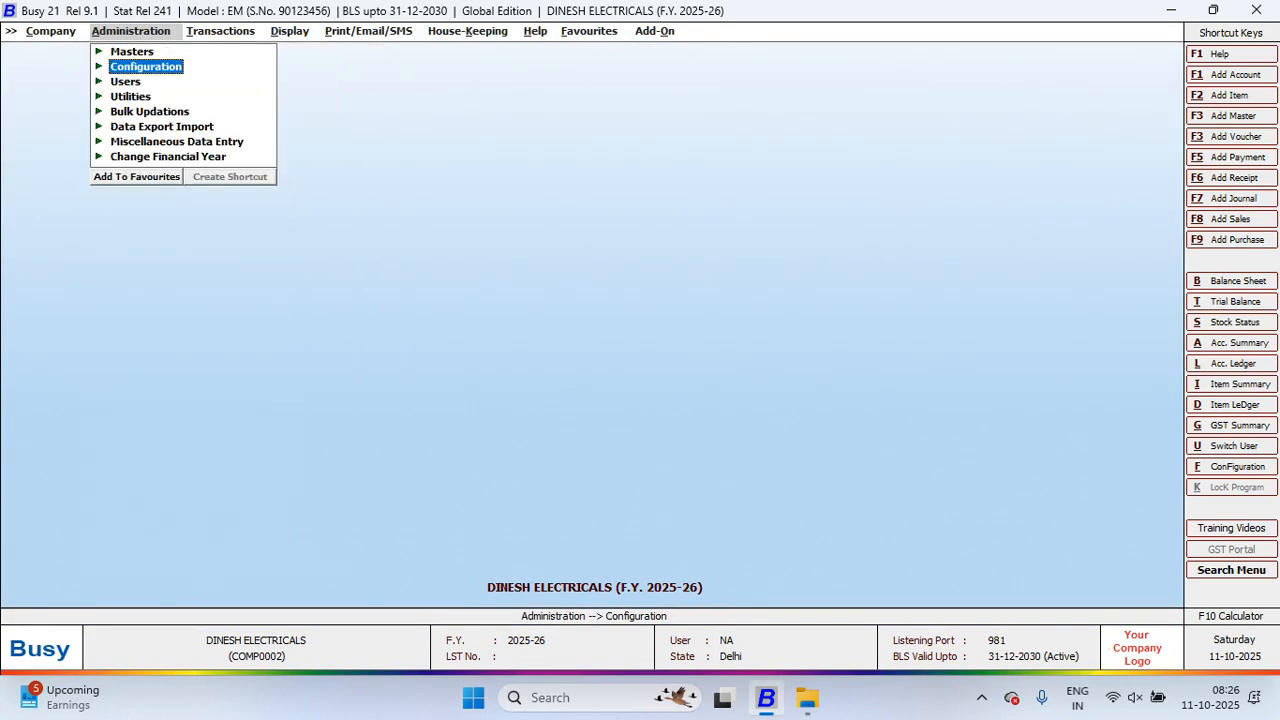
{"action": "key", "text": "Left"}
{"action": "key", "text": "Return"}
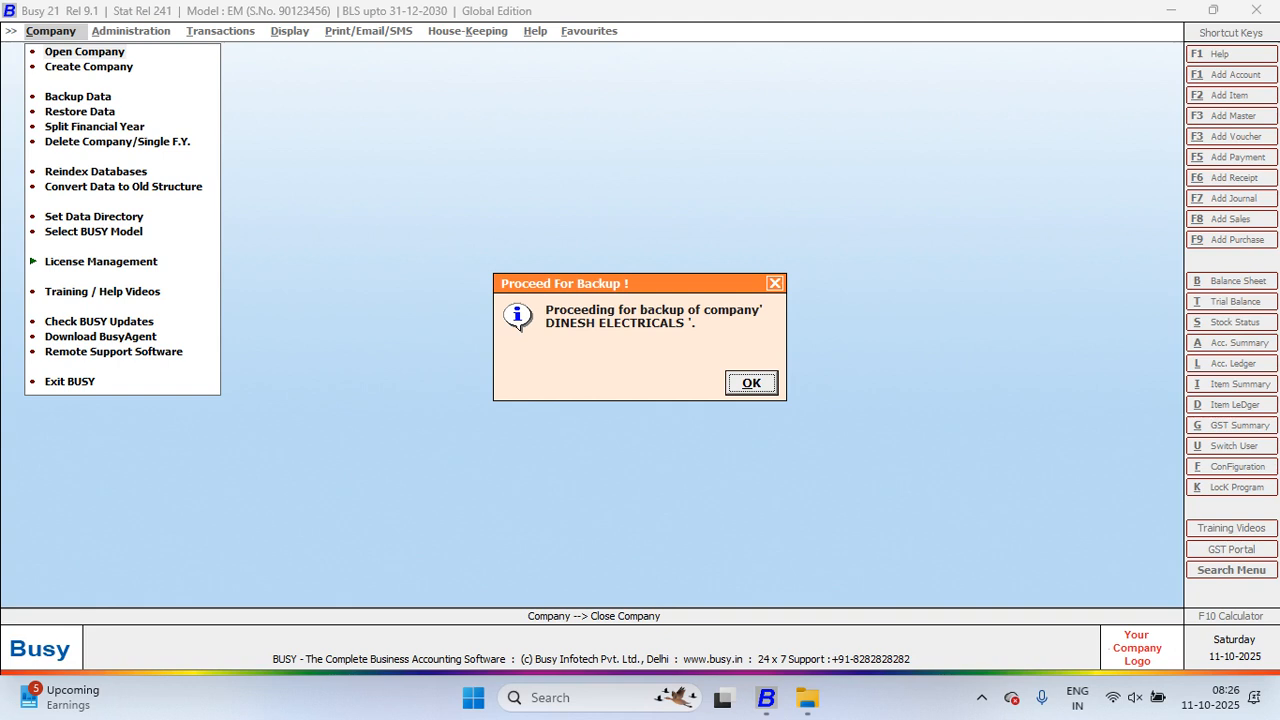
{"action": "key", "text": "Return"}
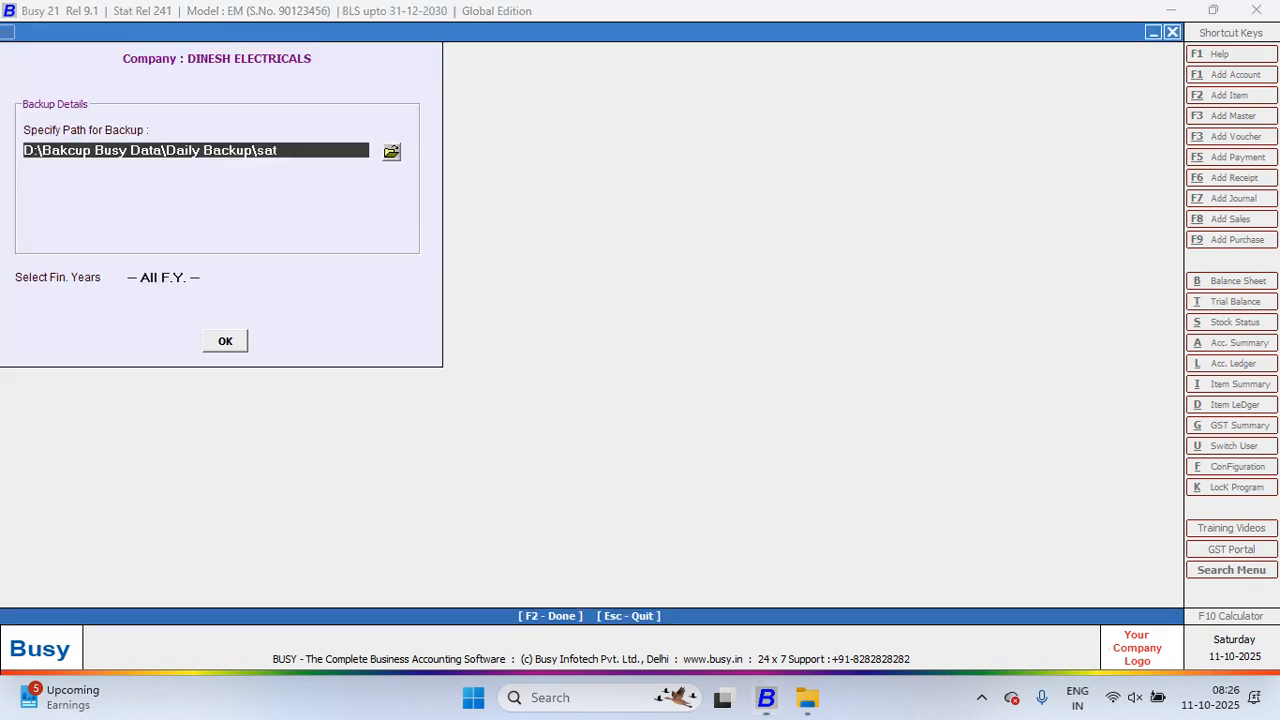
{"action": "key", "text": "Escape"}
{"action": "key", "text": "Return"}
{"action": "key", "text": "Escape"}
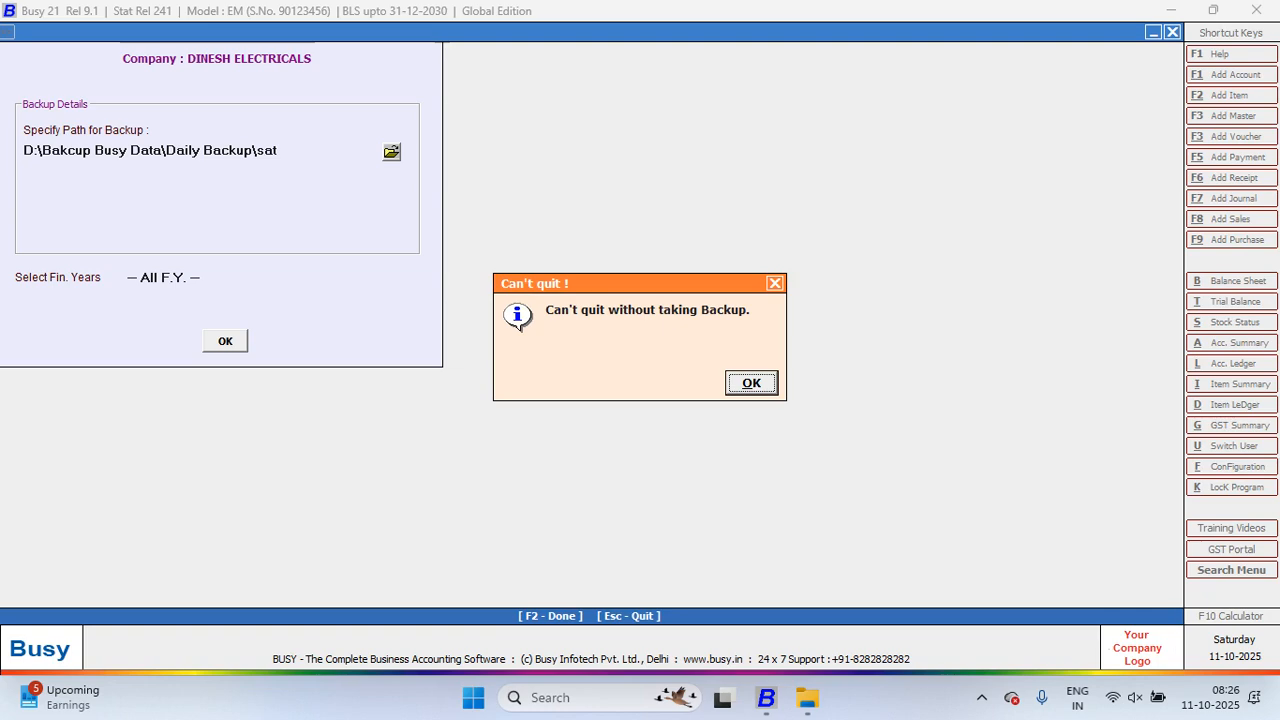
{"action": "key", "text": "Return"}
{"action": "key", "text": "Escape"}
{"action": "key", "text": "Return"}
{"action": "key", "text": "Escape"}
Step: Back up all financial years to Daily Backup\sat, overwriting the existing backup, no extra copy
{"action": "key", "text": "Return"}
{"action": "key", "text": "Return"}
{"action": "key", "text": "Return"}
{"action": "key", "text": "Return"}
{"action": "key", "text": "Return"}
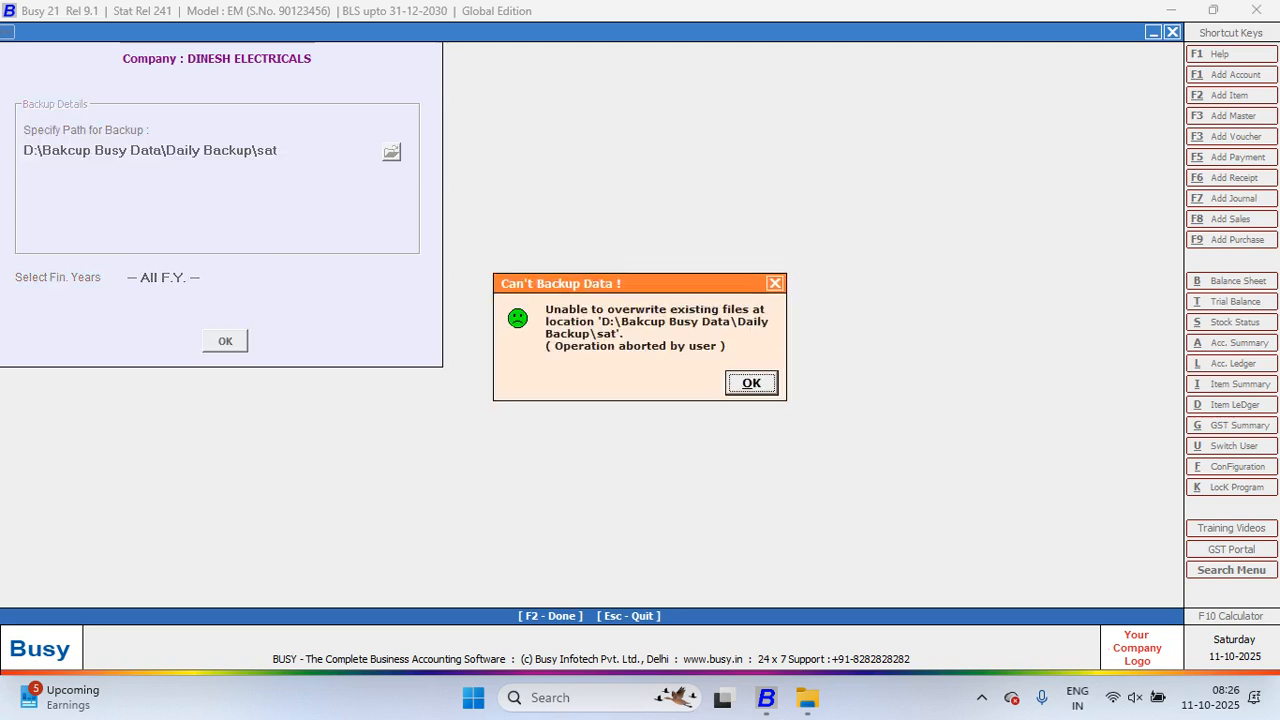
{"action": "key", "text": "Return"}
{"action": "key", "text": "Return"}
{"action": "key", "text": "Return"}
{"action": "key", "text": "Return"}
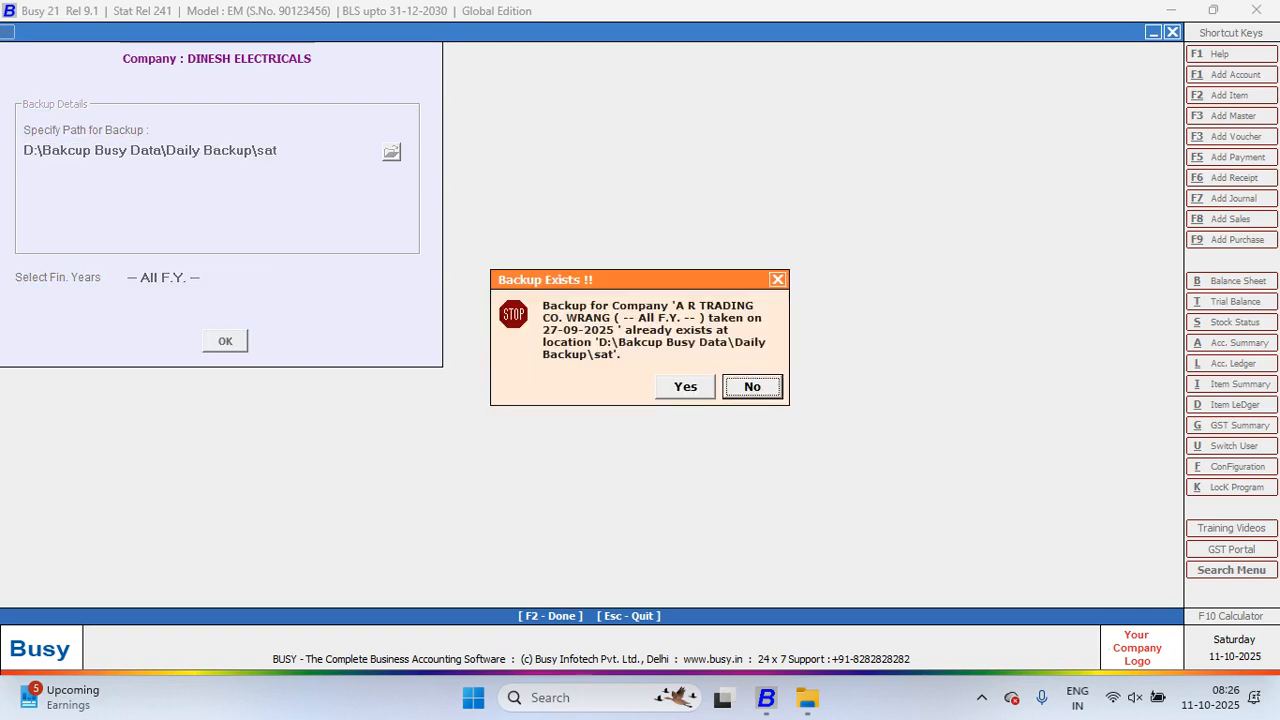
{"action": "key", "text": "Left"}
{"action": "key", "text": "Return"}
{"action": "key", "text": "Return"}
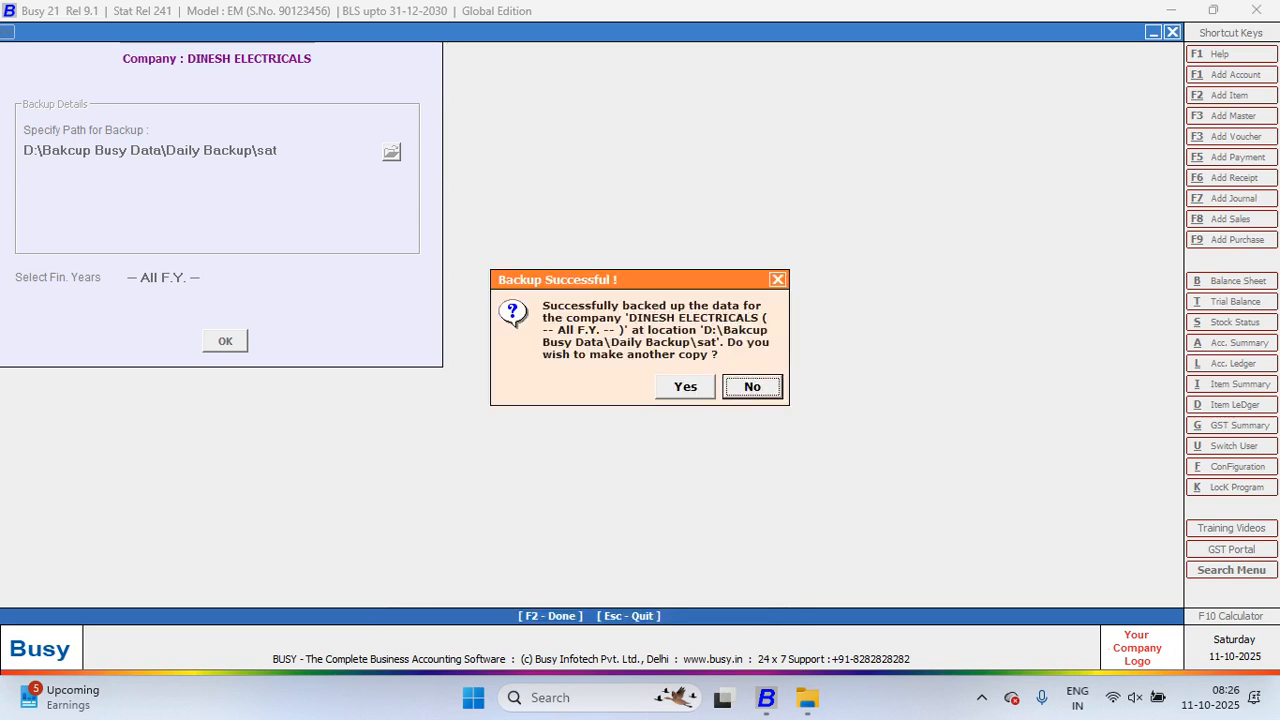
{"action": "key", "text": "Return"}
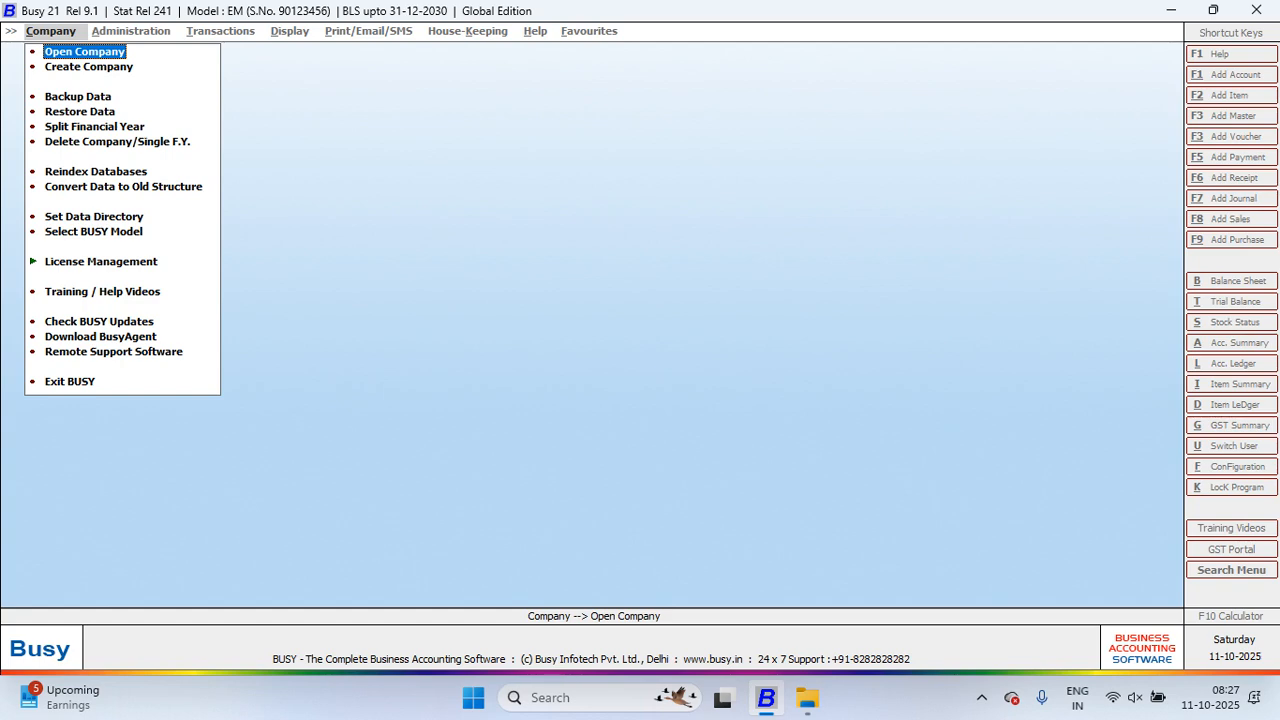
{"action": "key", "text": "super+d"}
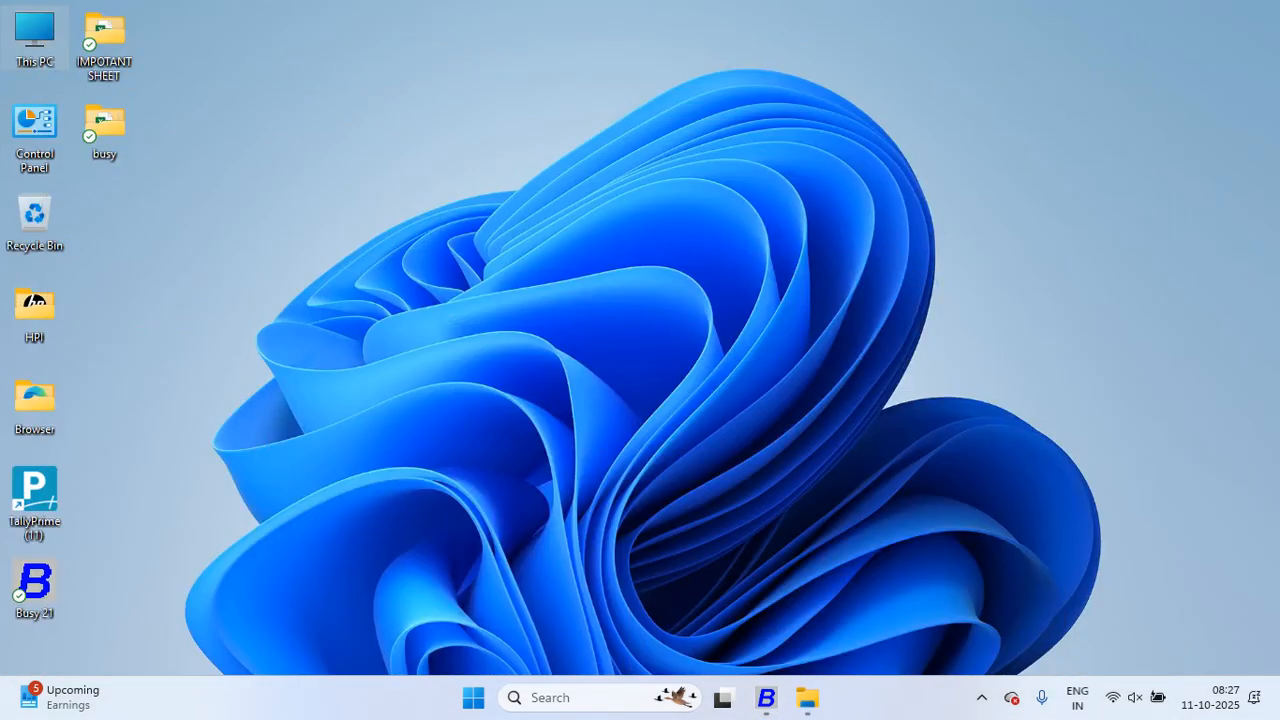
{"action": "key", "text": "super+e"}
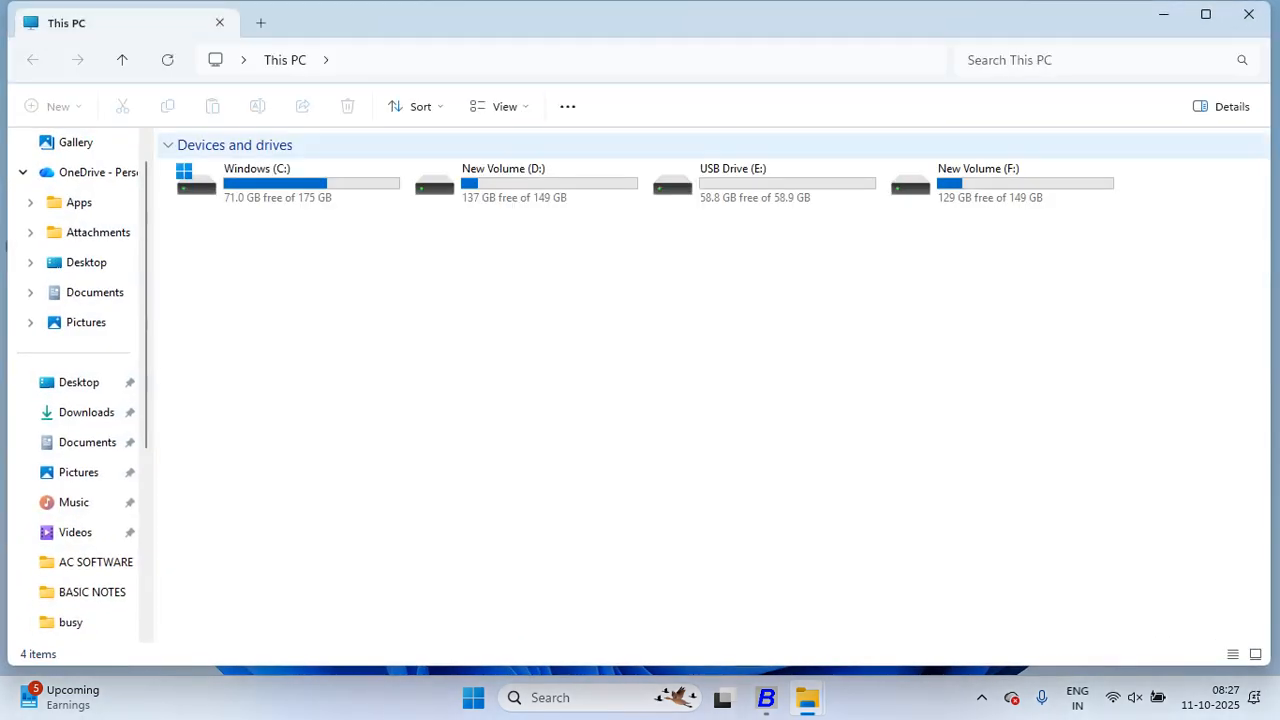
{"action": "left_click", "coordinate": [1249, 14]}
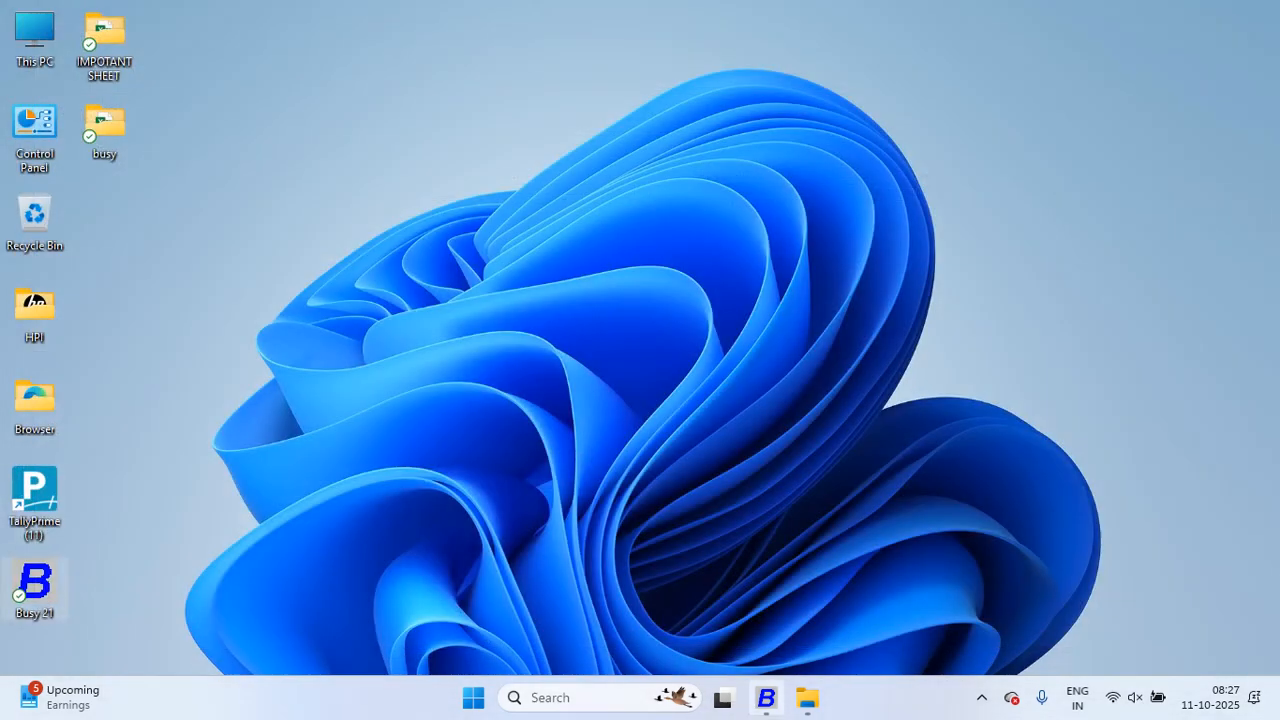
{"action": "left_click", "coordinate": [766, 698]}
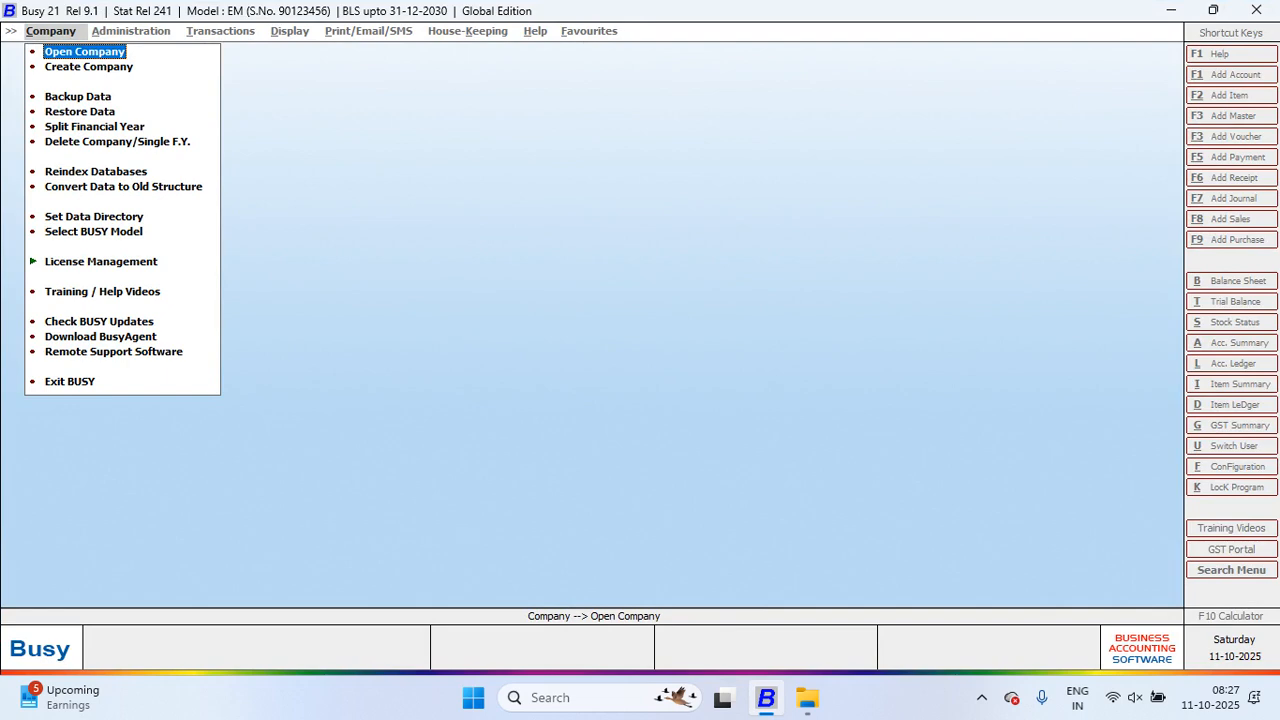
Step: Download the BusyAgent setup to the Desktop path, then minimise BUSY to show the desktop
{"action": "key", "text": "Up"}
{"action": "key", "text": "Up"}
{"action": "key", "text": "Up"}
{"action": "key", "text": "Return"}
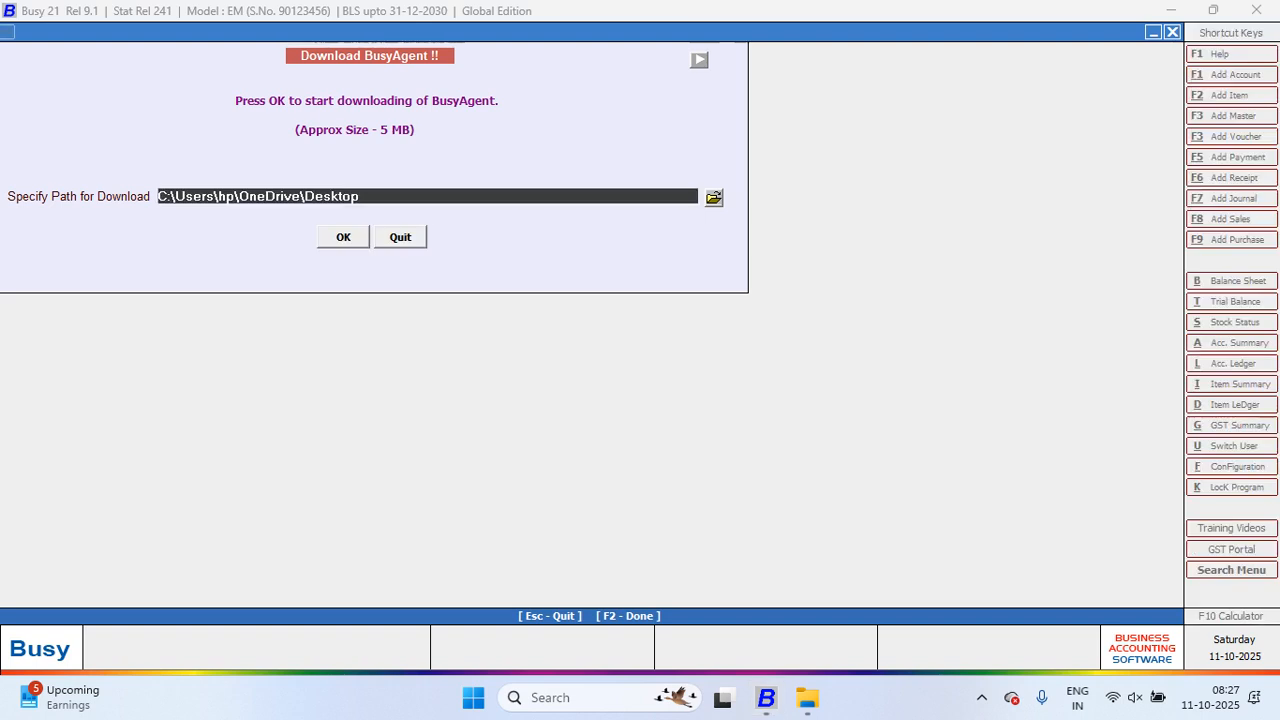
{"action": "key", "text": "Return"}
{"action": "key", "text": "Return"}
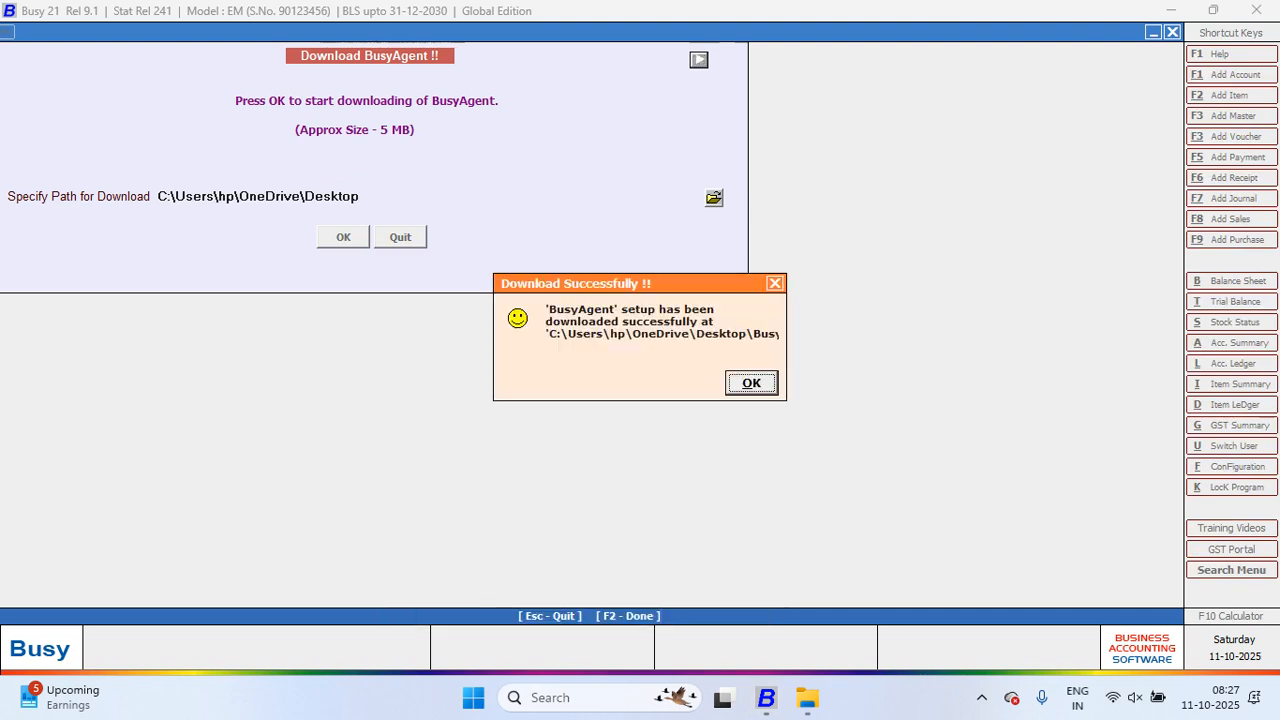
{"action": "key", "text": "Return"}
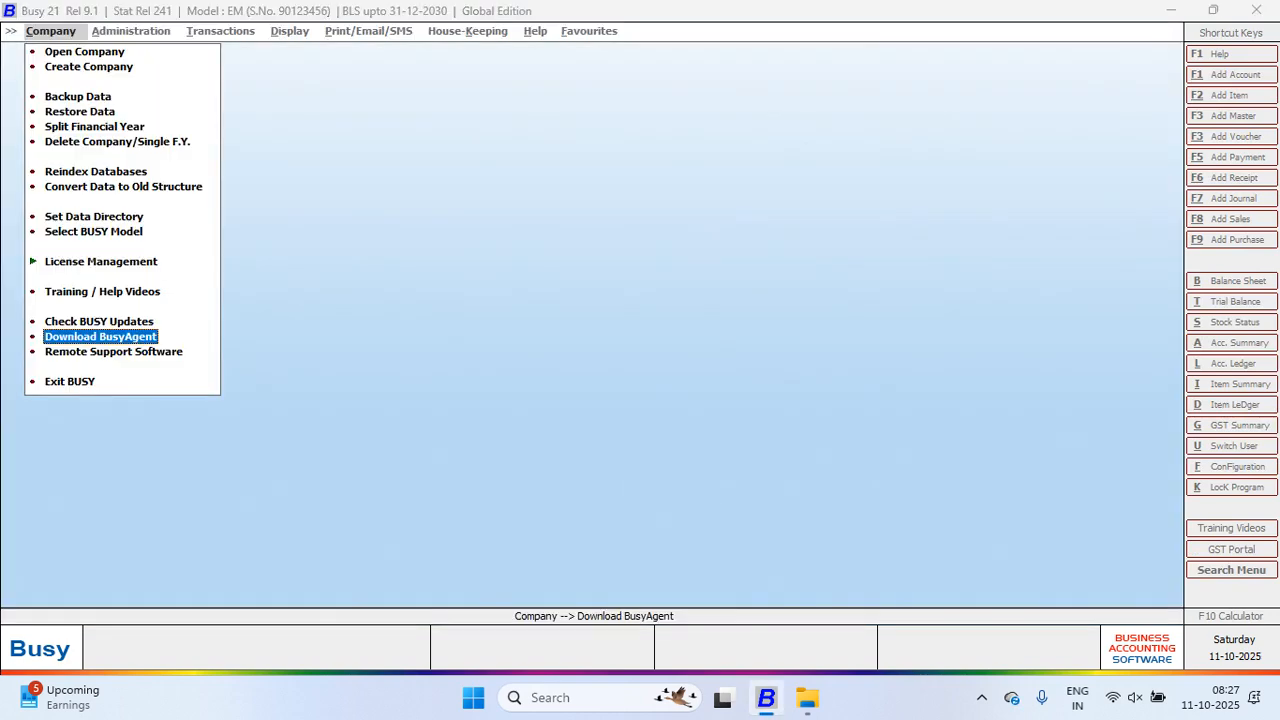
{"action": "key", "text": "super+d"}
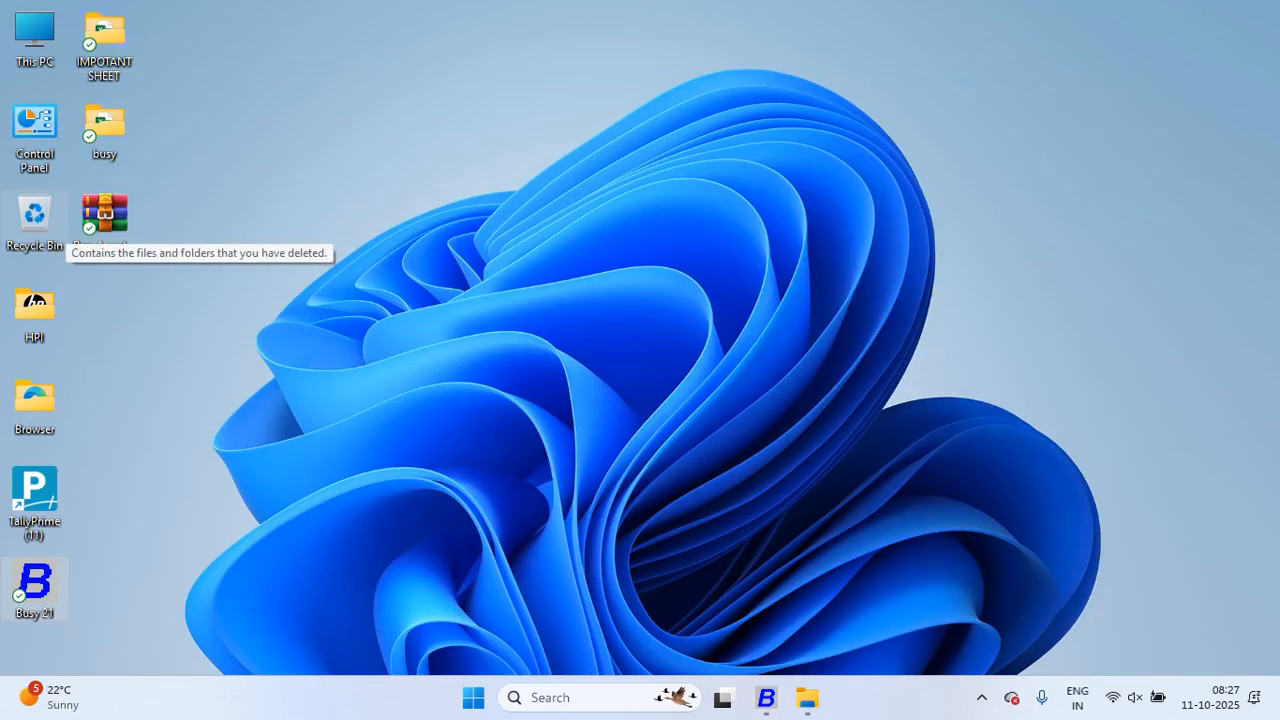
Step: Install BusyAgent 4.6 from BusyAgentSetup.rar into the existing BusyWin folder, then close WinRAR
{"action": "double_click", "coordinate": [104, 215]}
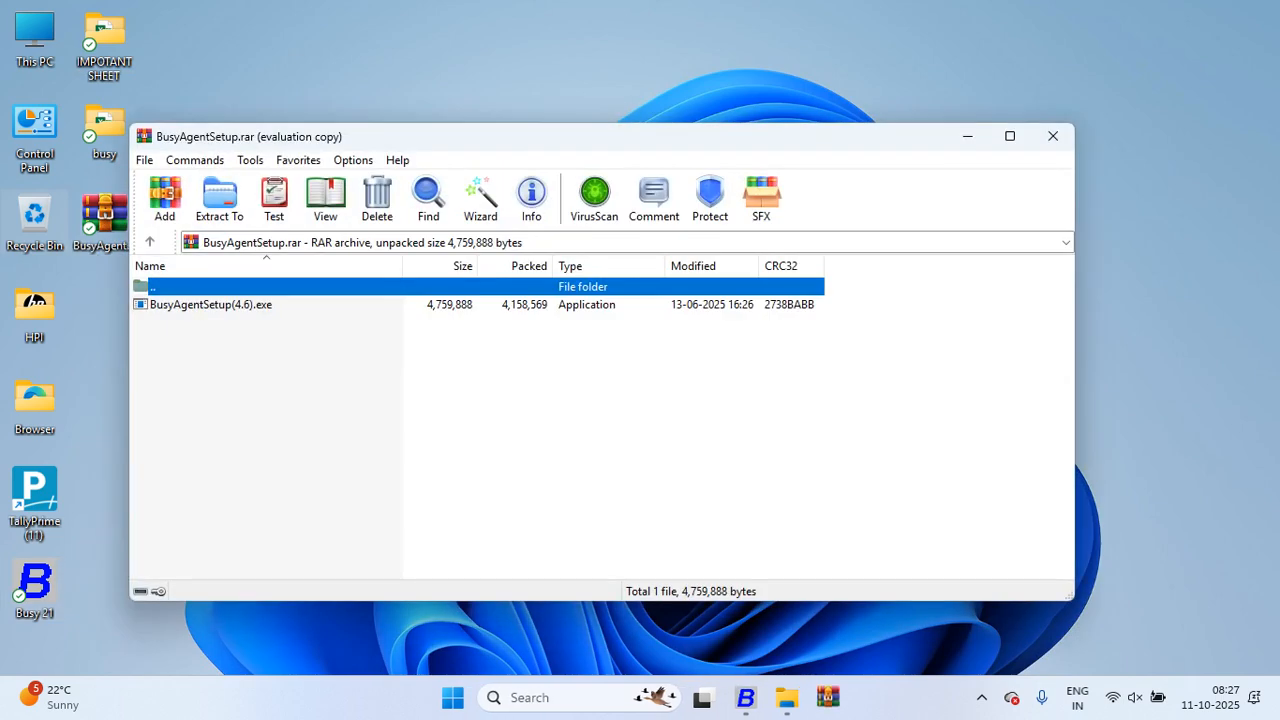
{"action": "double_click", "coordinate": [210, 305]}
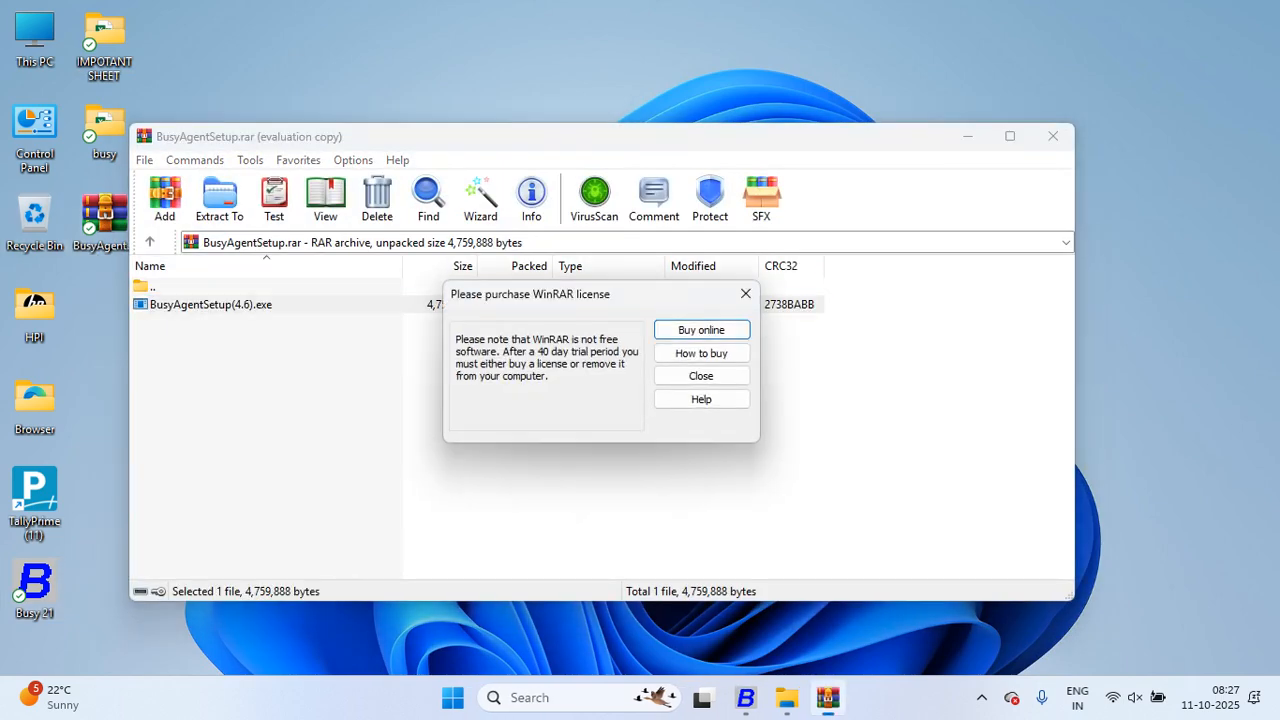
{"action": "key", "text": "Return"}
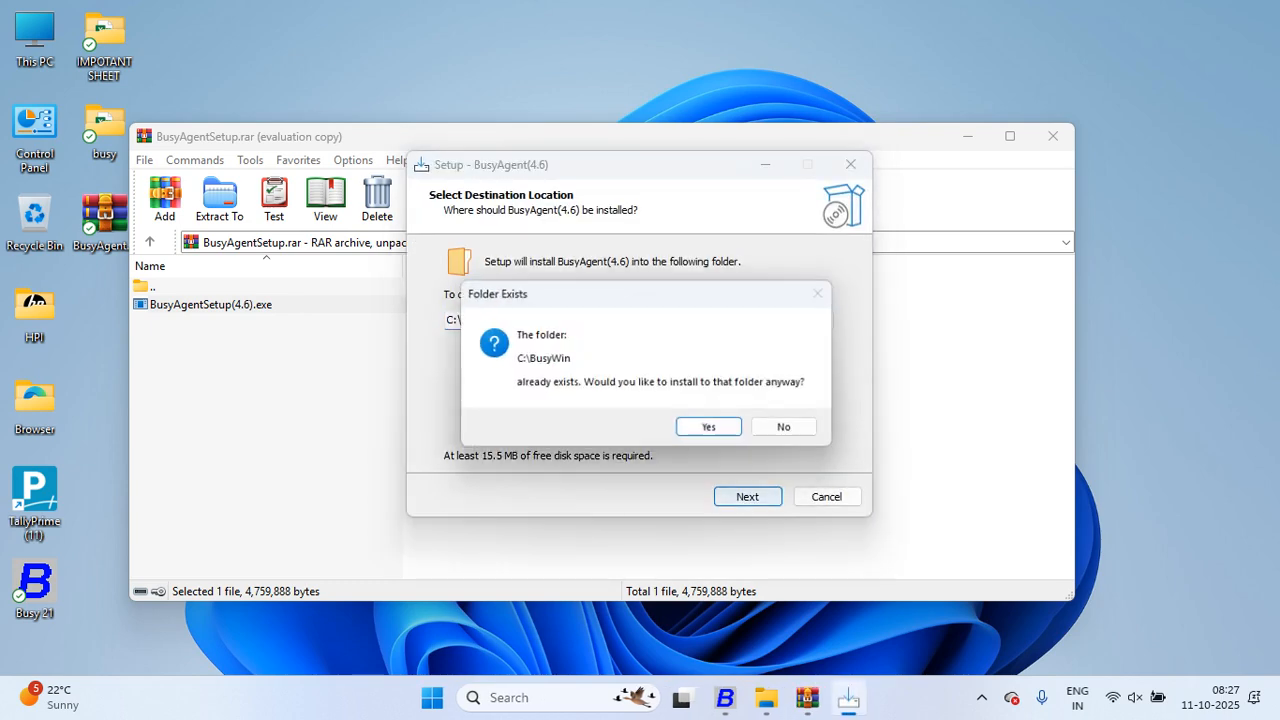
{"action": "key", "text": "Return"}
{"action": "key", "text": "Return"}
{"action": "key", "text": "Return"}
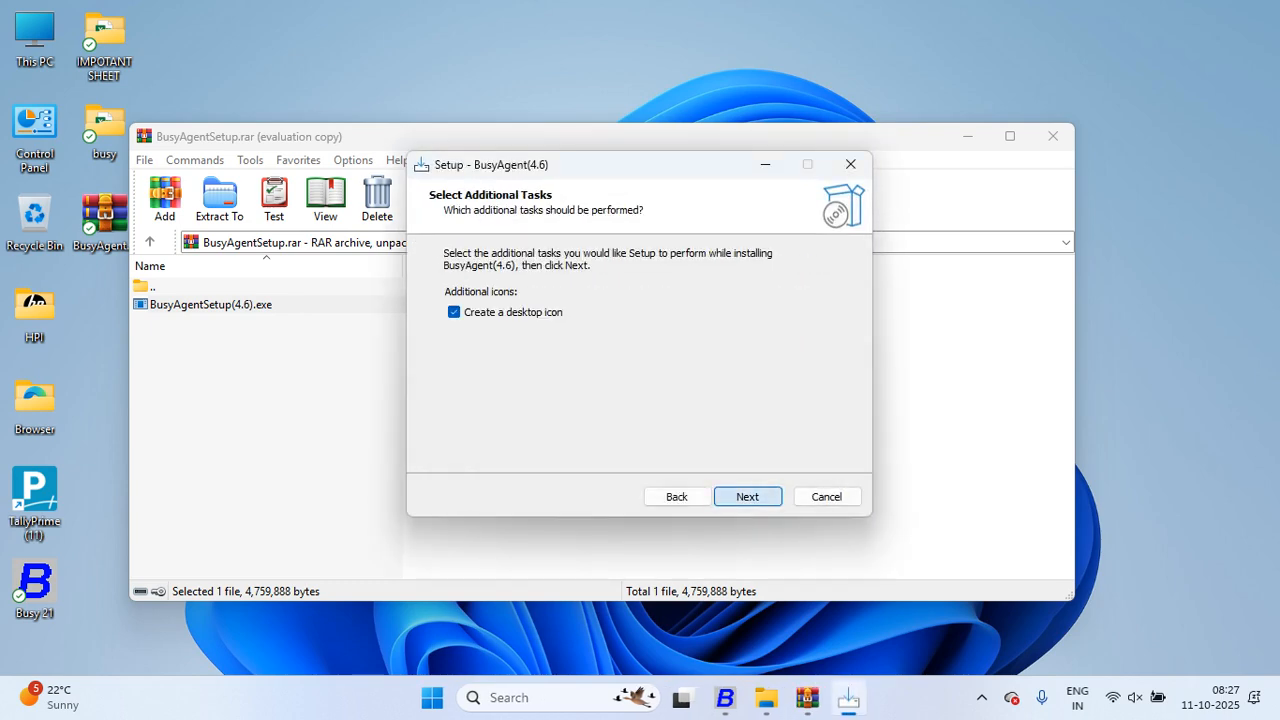
{"action": "key", "text": "Return"}
{"action": "key", "text": "Return"}
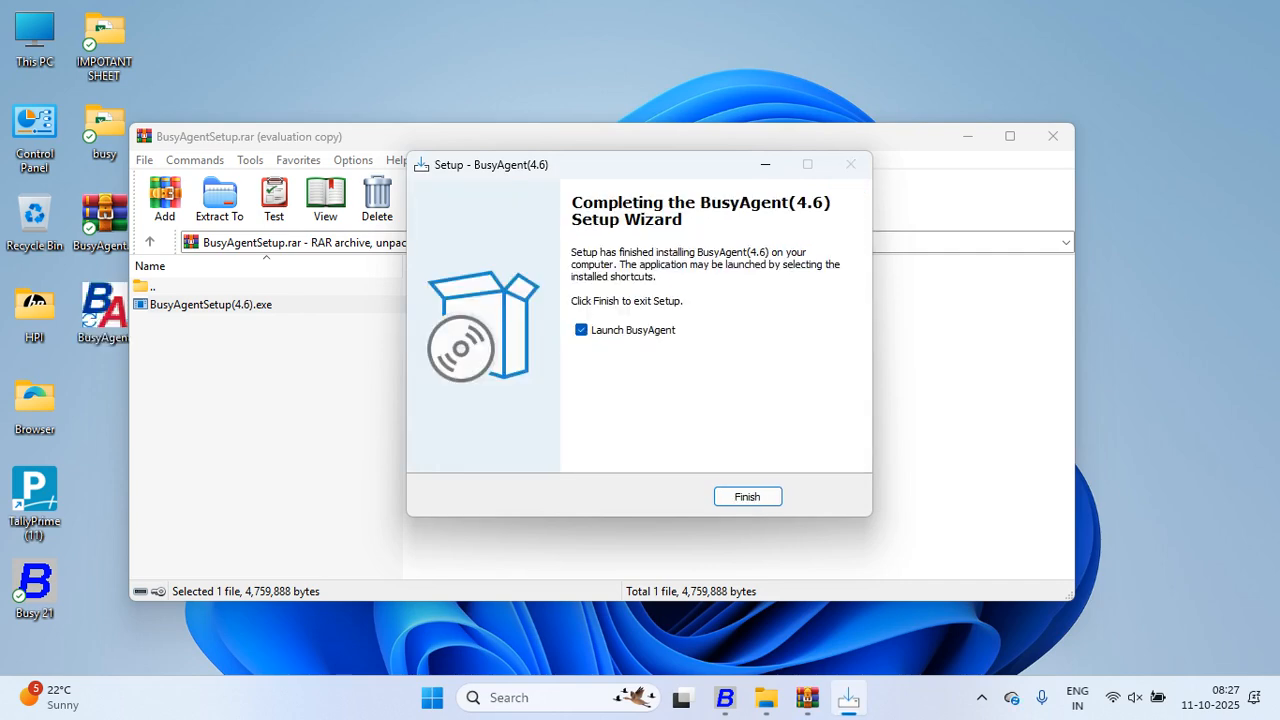
{"action": "key", "text": "Return"}
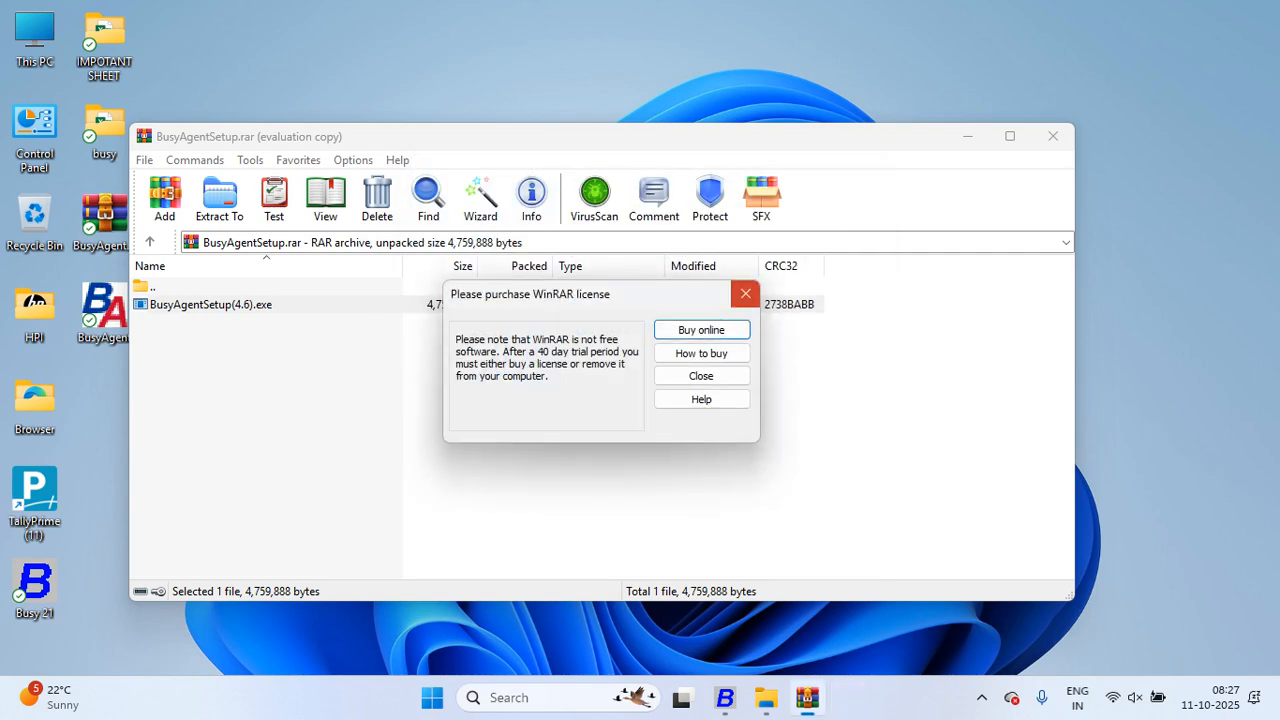
{"action": "left_click", "coordinate": [745, 293]}
{"action": "left_click", "coordinate": [1053, 136]}
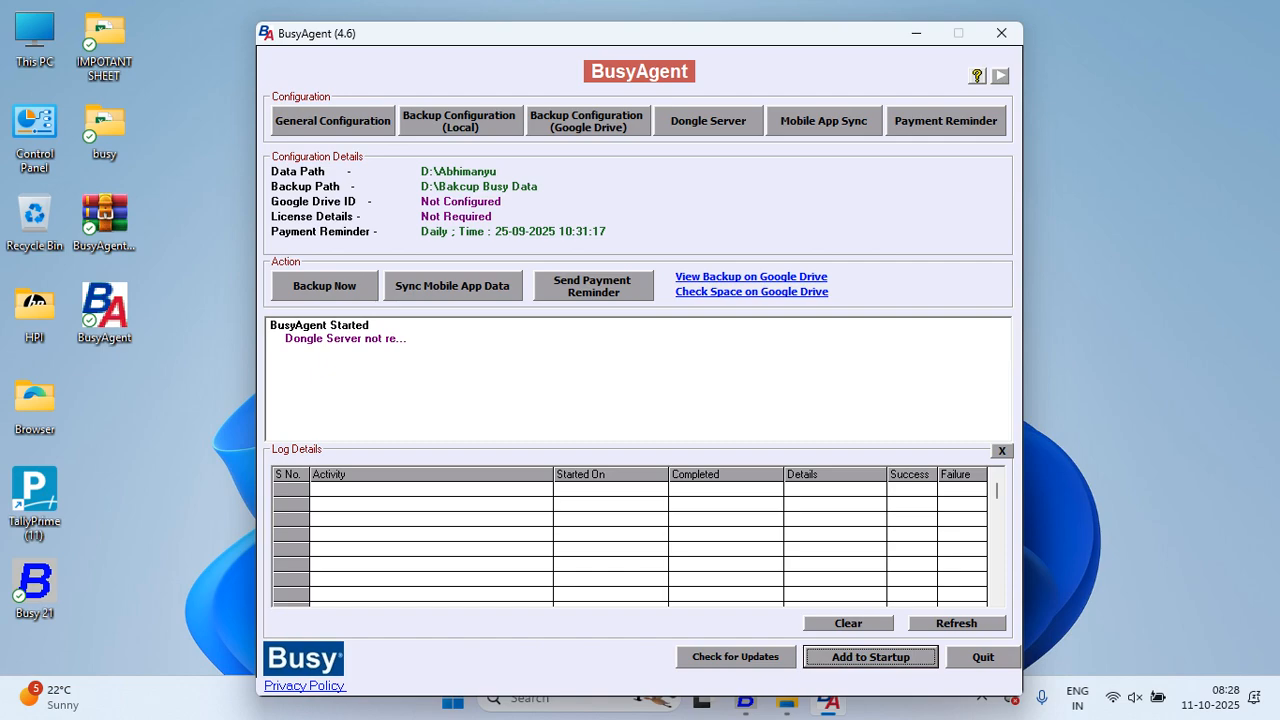
Step: Change BusyAgent's data directory to D:\AAKASH in General Configuration
{"action": "left_click", "coordinate": [333, 121]}
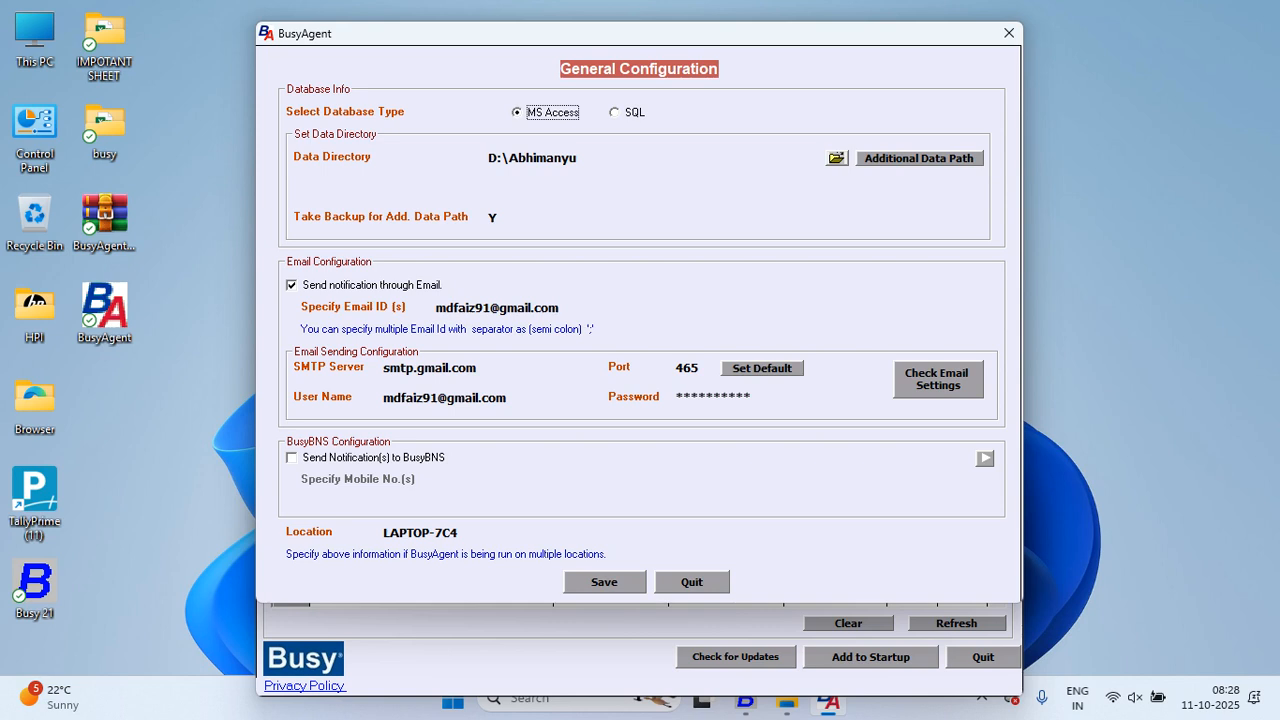
{"action": "left_click", "coordinate": [837, 158]}
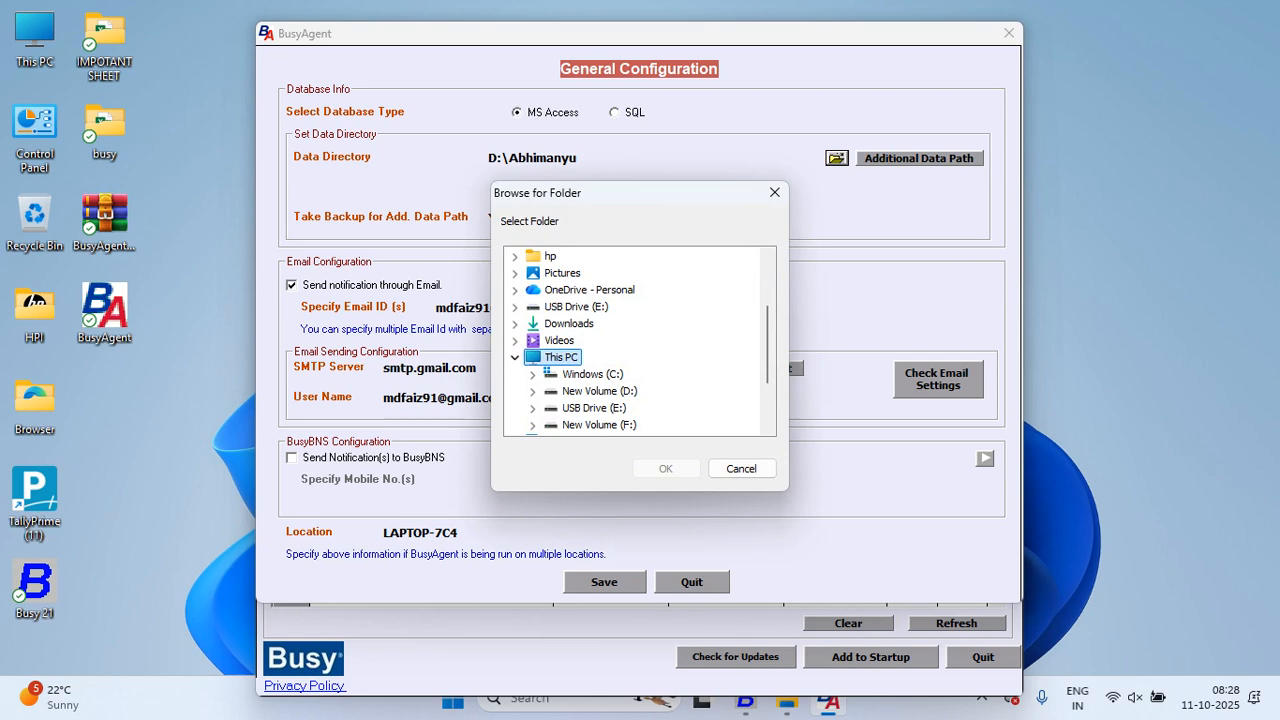
{"action": "left_click", "coordinate": [532, 391]}
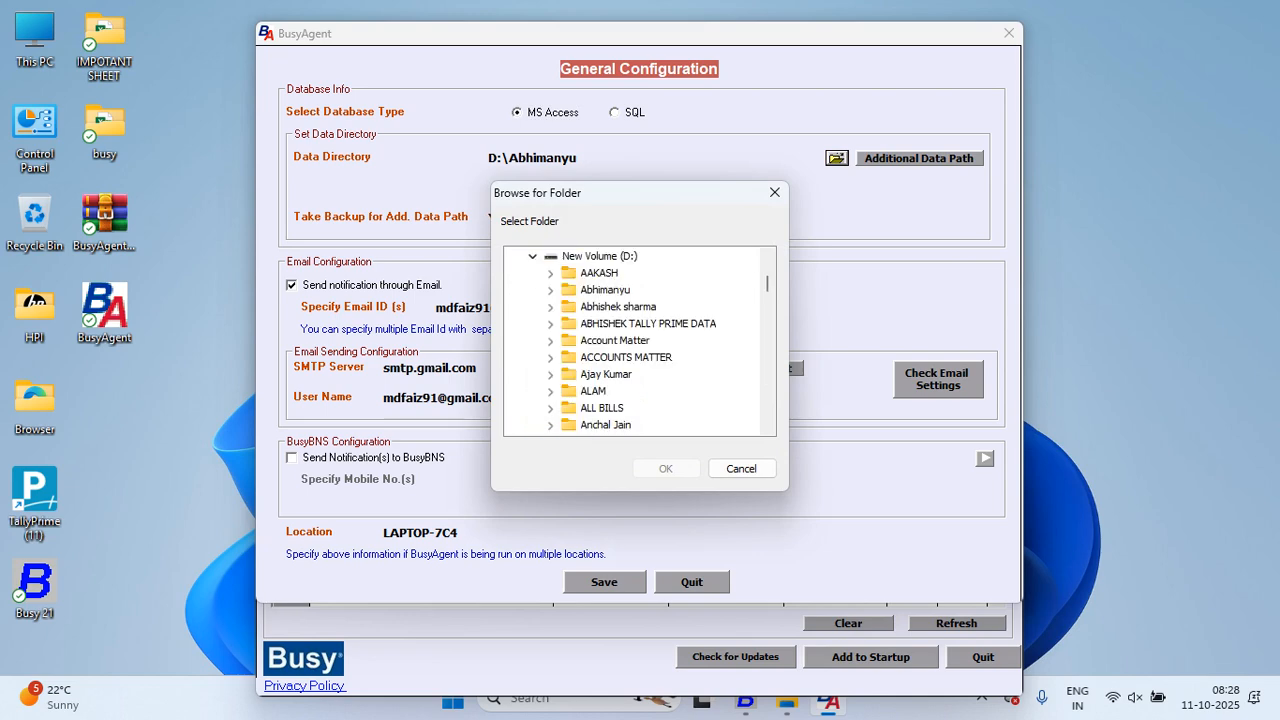
{"action": "left_click", "coordinate": [599, 273]}
{"action": "left_click", "coordinate": [666, 468]}
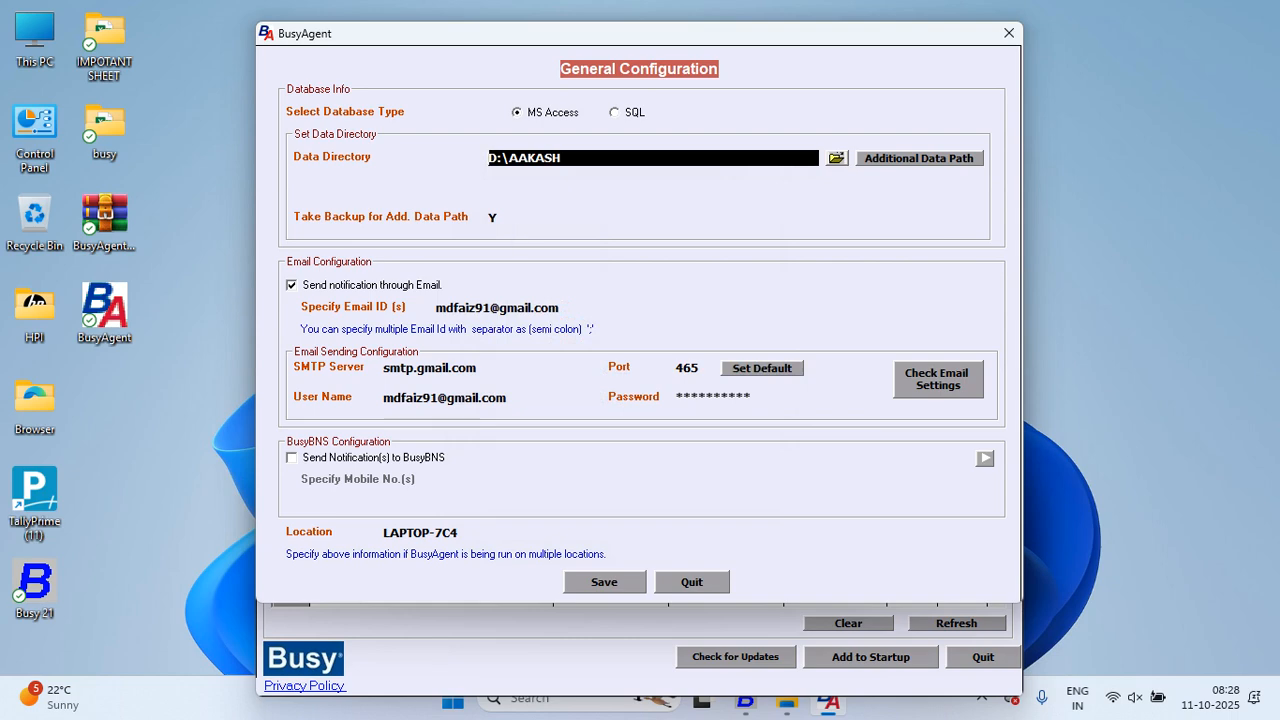
{"action": "left_click_drag", "start_coordinate": [562, 308], "coordinate": [434, 308]}
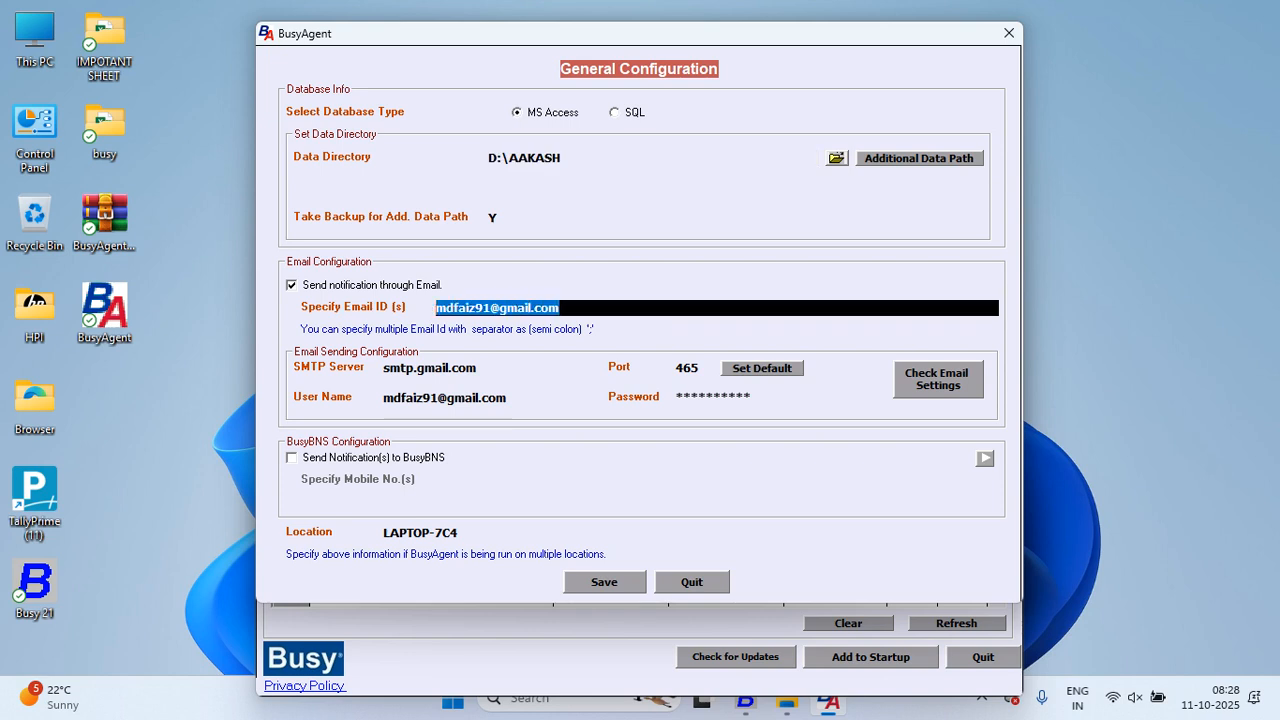
{"action": "key", "text": "Tab"}
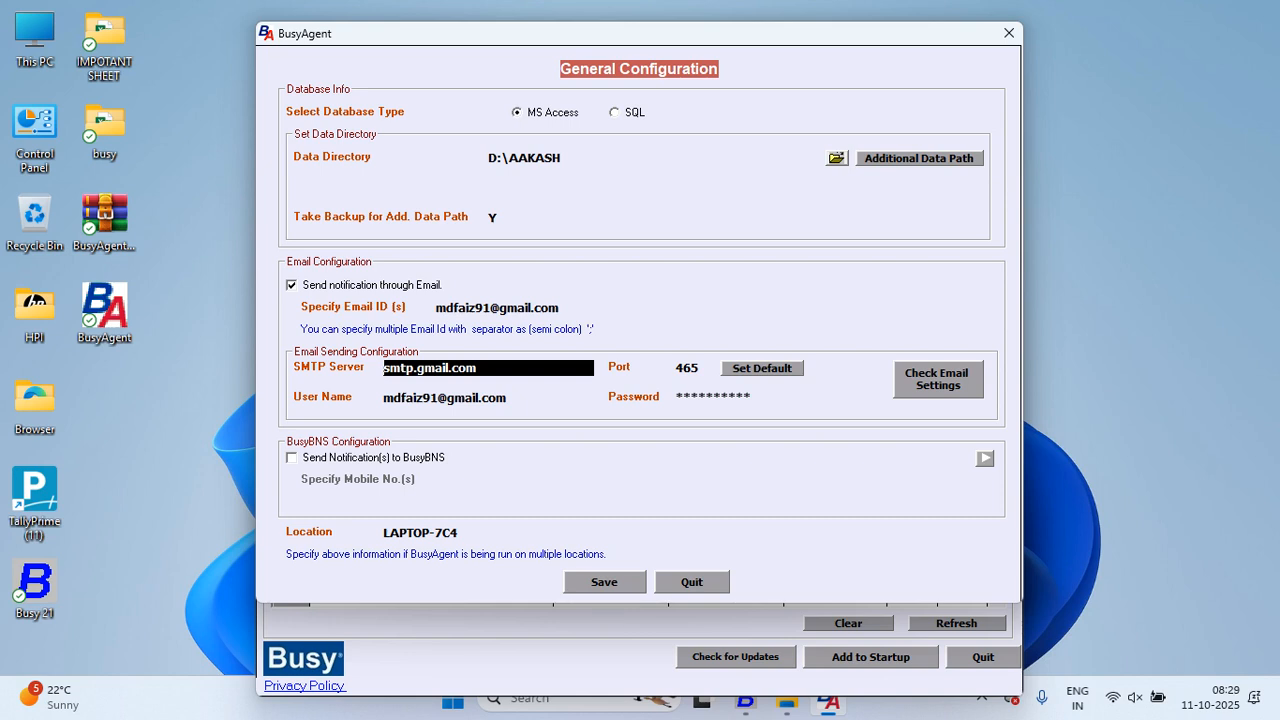
Step: Save the general configuration, accepting the backup-deletion and payment warnings
{"action": "left_click", "coordinate": [604, 582]}
{"action": "left_click", "coordinate": [691, 401]}
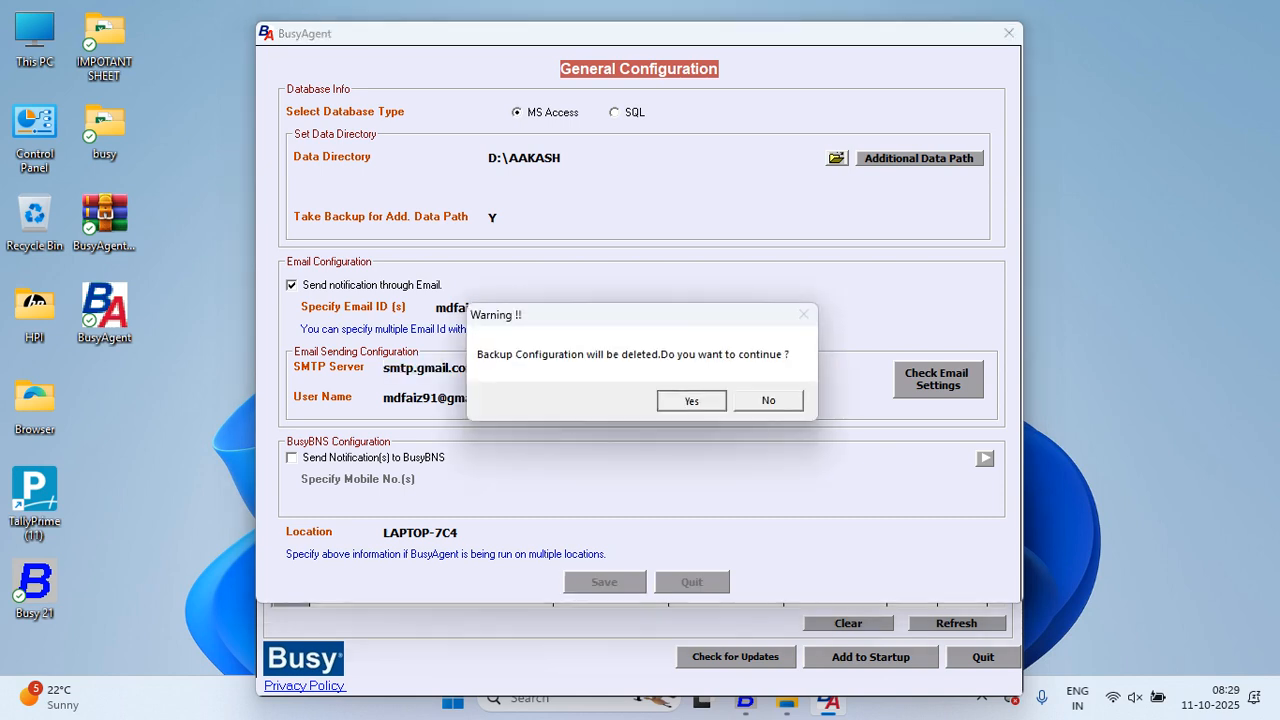
{"action": "left_click", "coordinate": [692, 404]}
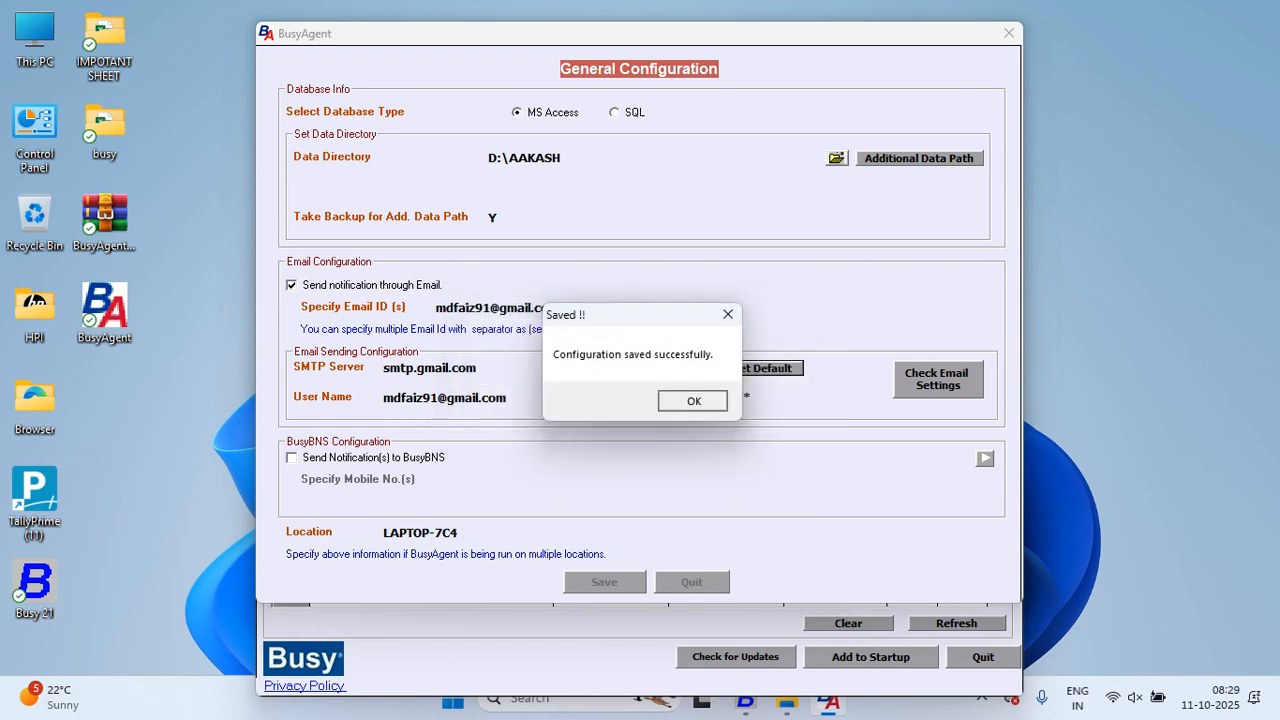
{"action": "left_click", "coordinate": [692, 400]}
{"action": "left_click", "coordinate": [460, 121]}
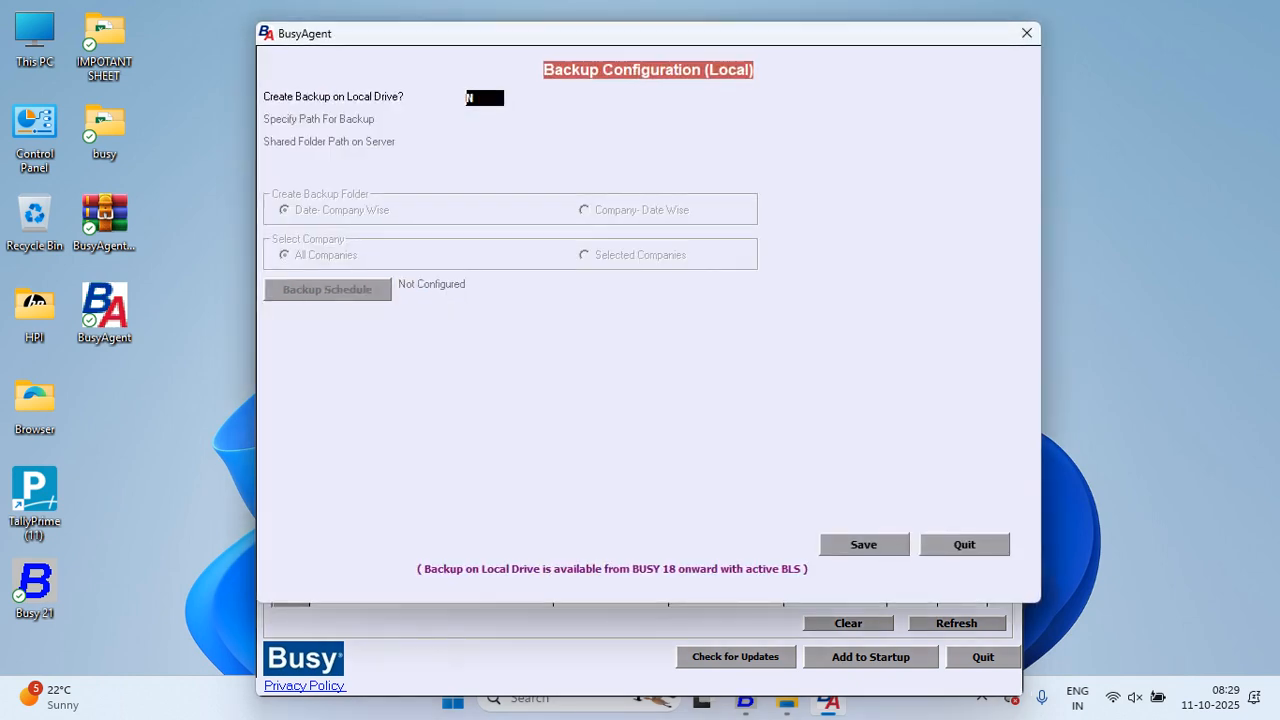
Step: Set the local backup path to D:\AAKASH
{"action": "type", "text": "Y"}
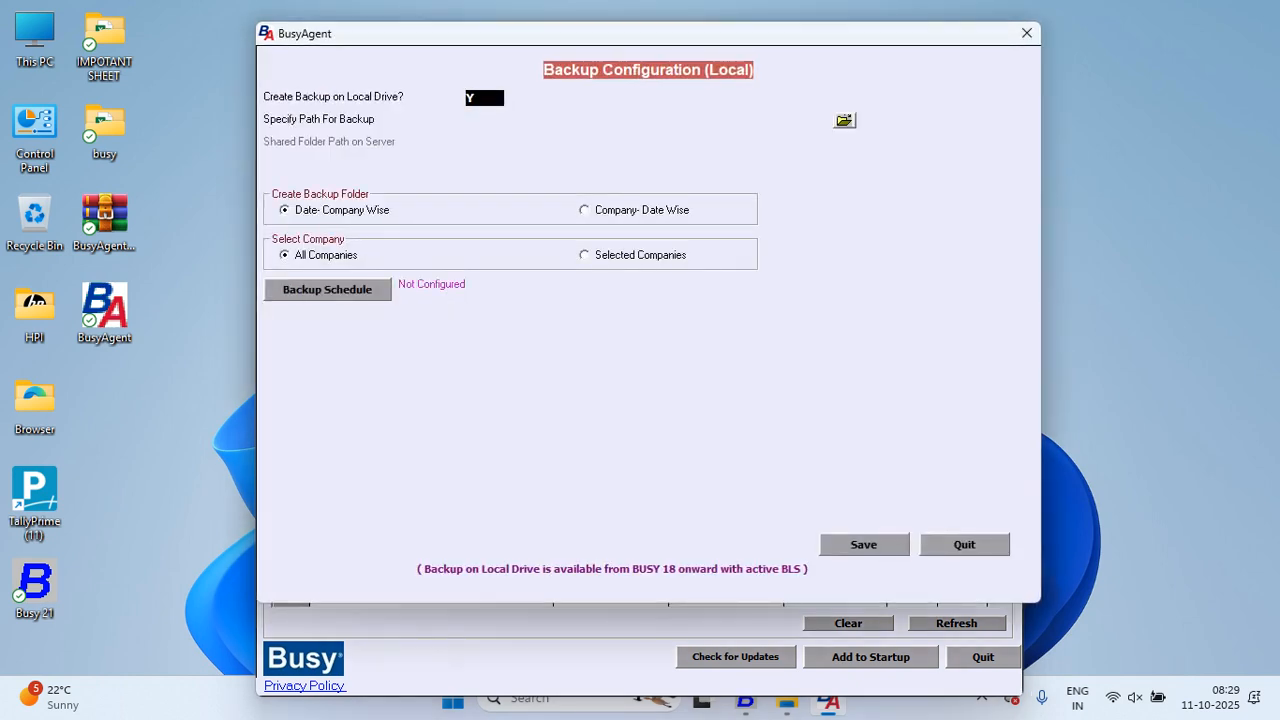
{"action": "key", "text": "Return"}
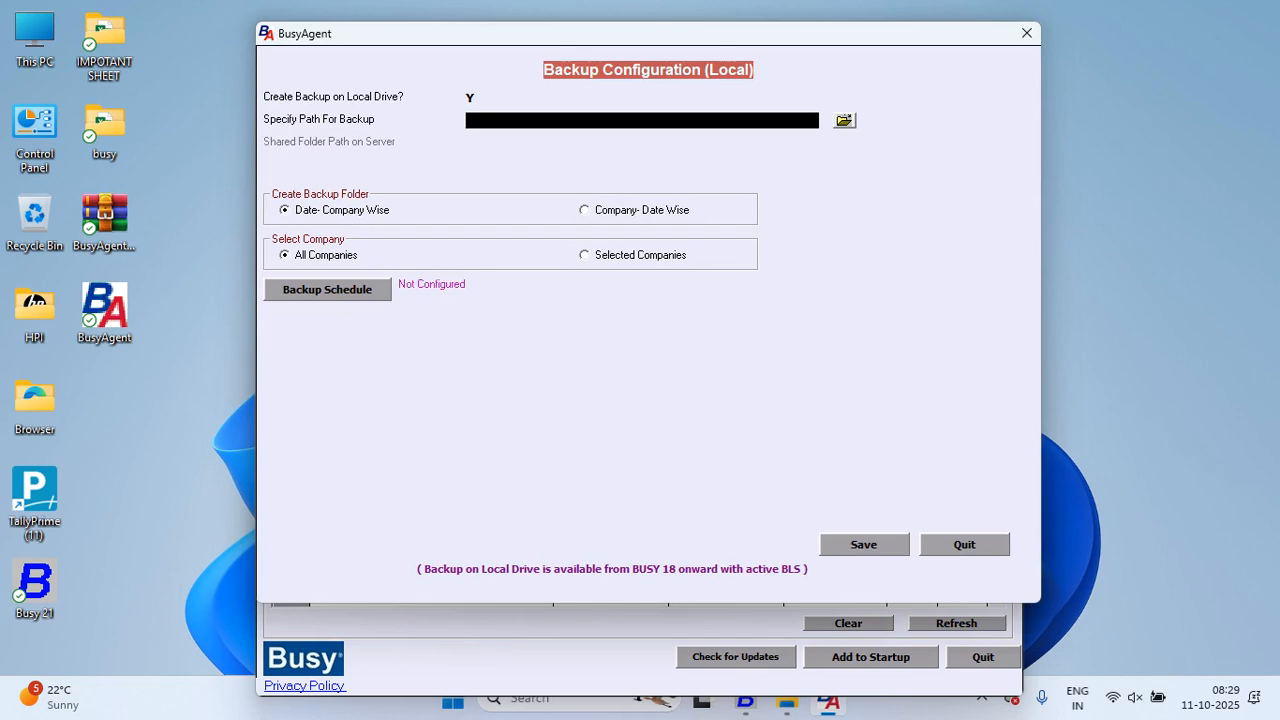
{"action": "left_click", "coordinate": [845, 120]}
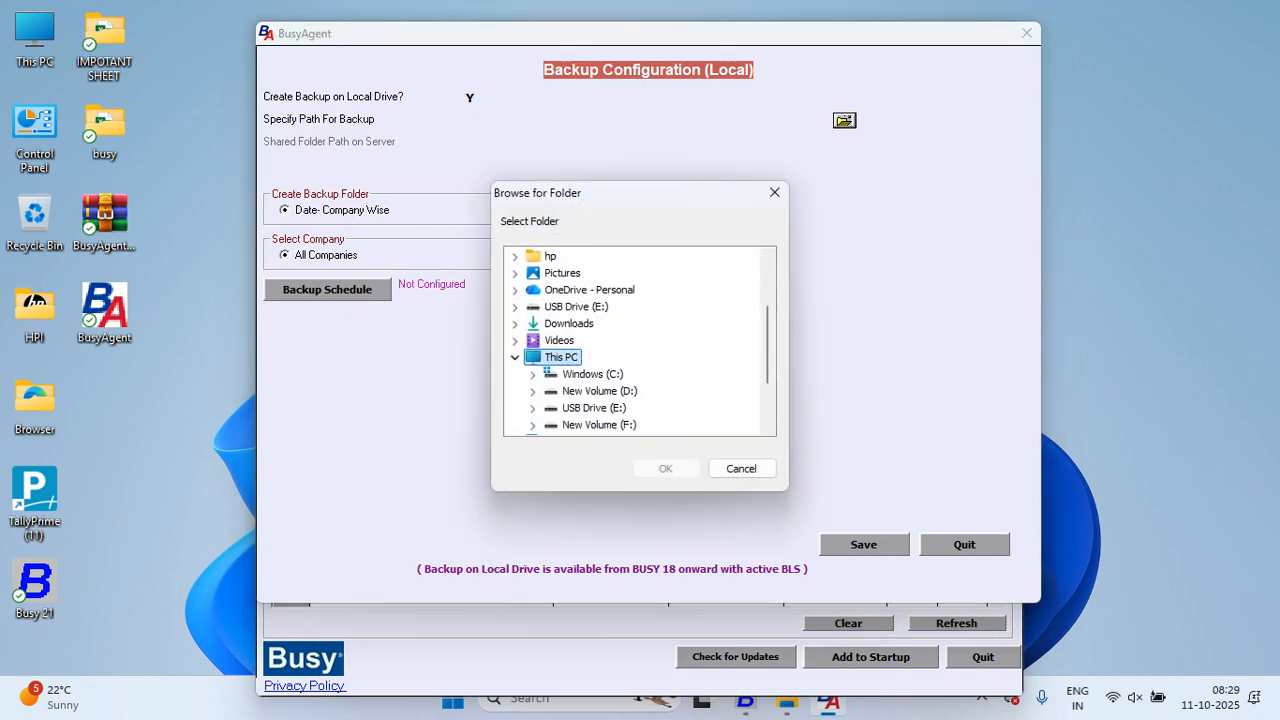
{"action": "left_click", "coordinate": [532, 391]}
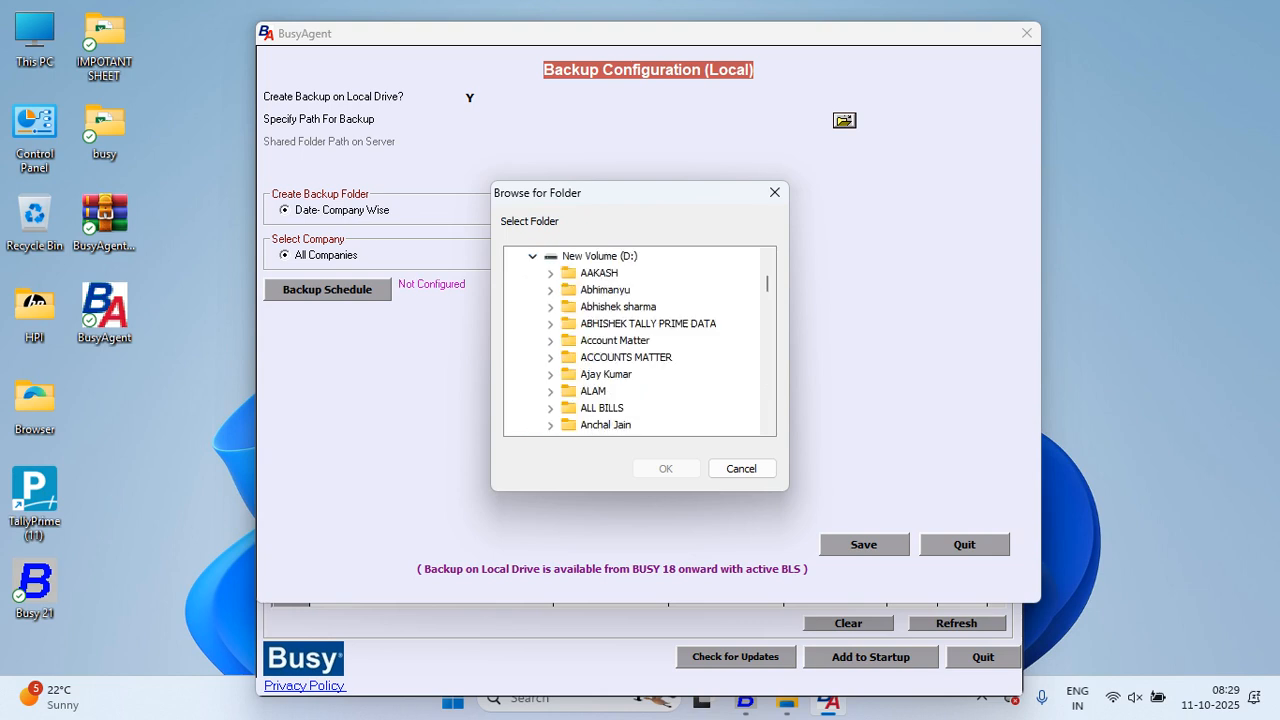
{"action": "left_click", "coordinate": [599, 273]}
{"action": "left_click", "coordinate": [665, 468]}
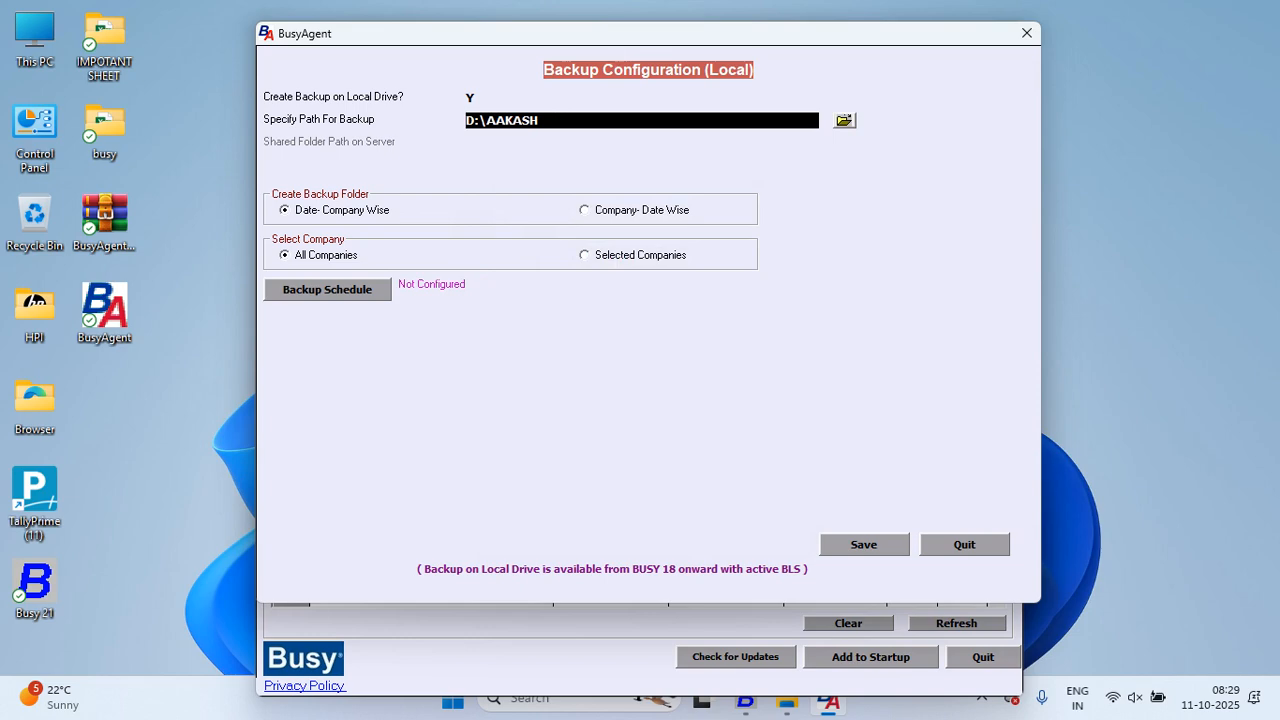
Step: Schedule backups every day for all companies and All Fin Yr., three backups per day
{"action": "left_click", "coordinate": [327, 290]}
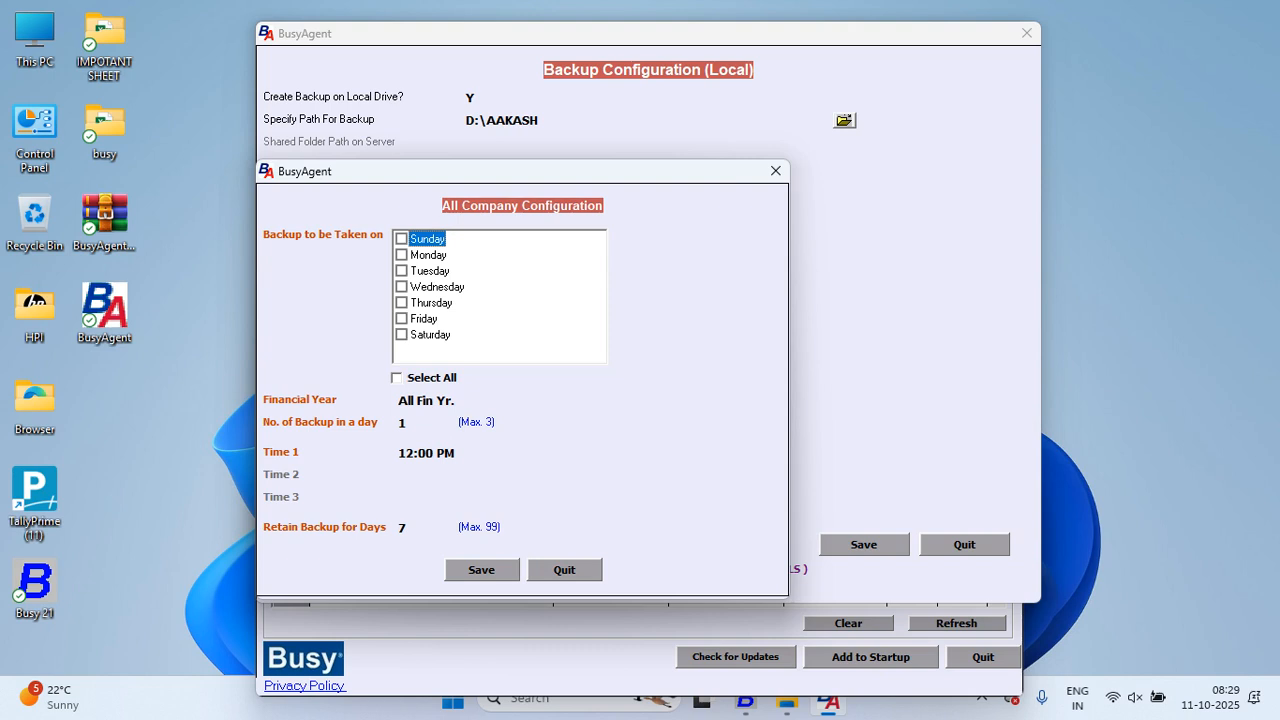
{"action": "left_click", "coordinate": [397, 378]}
{"action": "key", "text": "Return"}
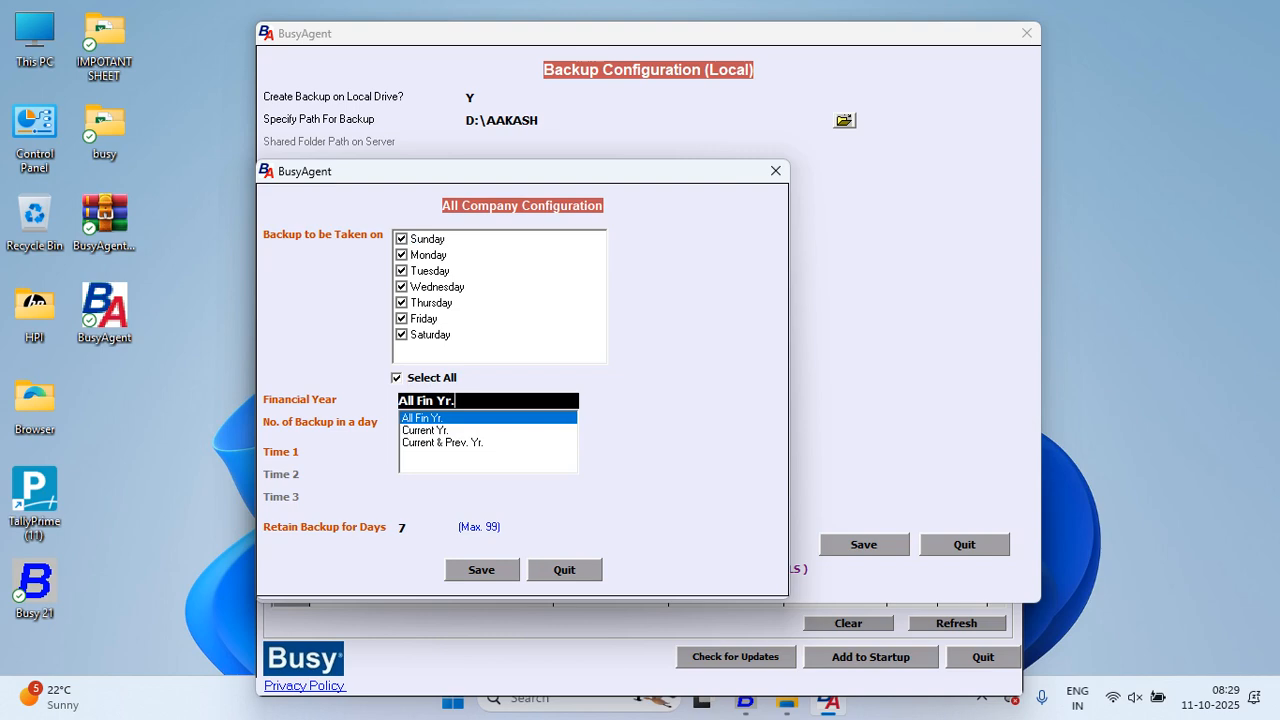
{"action": "key", "text": "Return"}
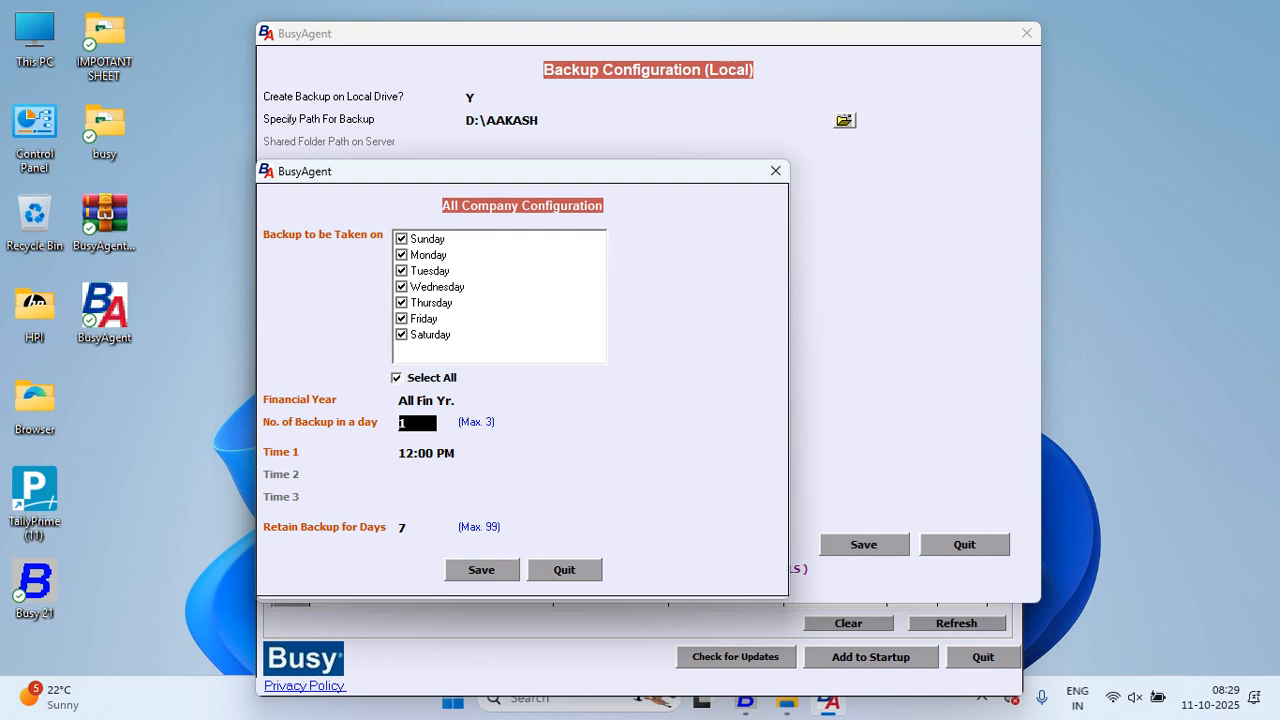
{"action": "type", "text": "3"}
{"action": "key", "text": "Return"}
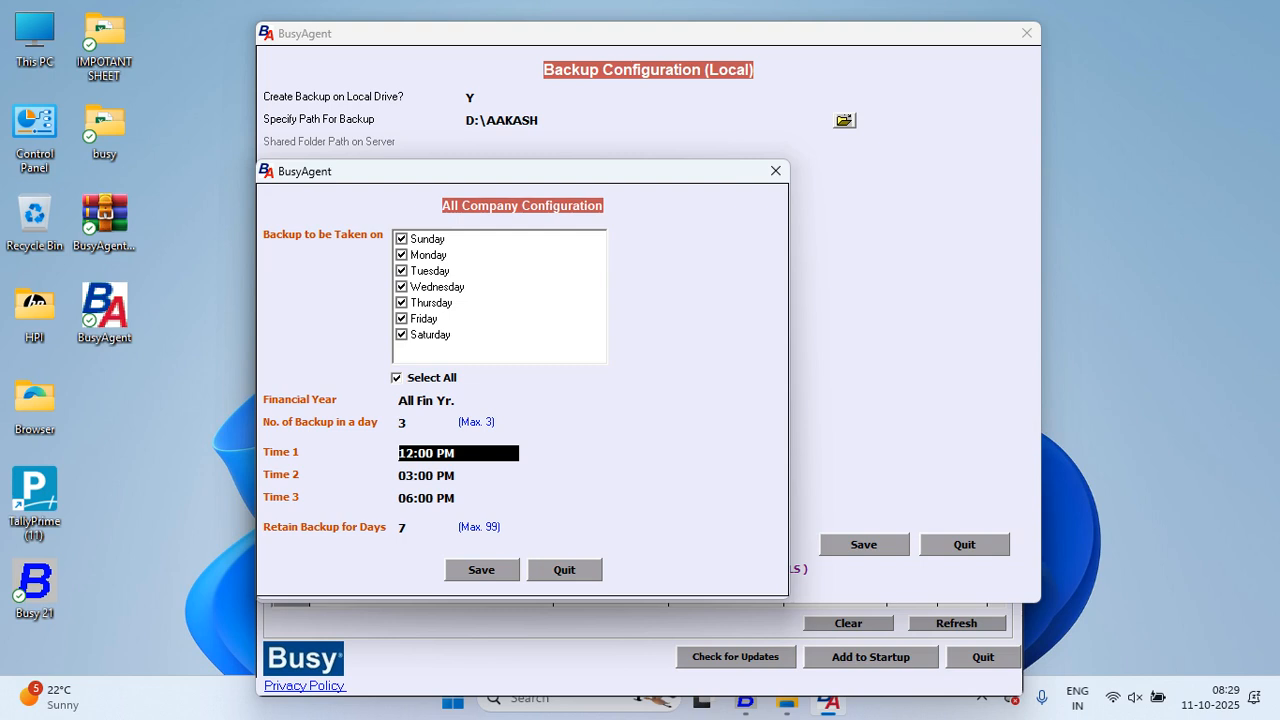
Step: Set the backup times to 11:00 AM, 03:00 PM and 06:00 PM and save the schedule
{"action": "type", "text": "2"}
{"action": "key", "text": "Return"}
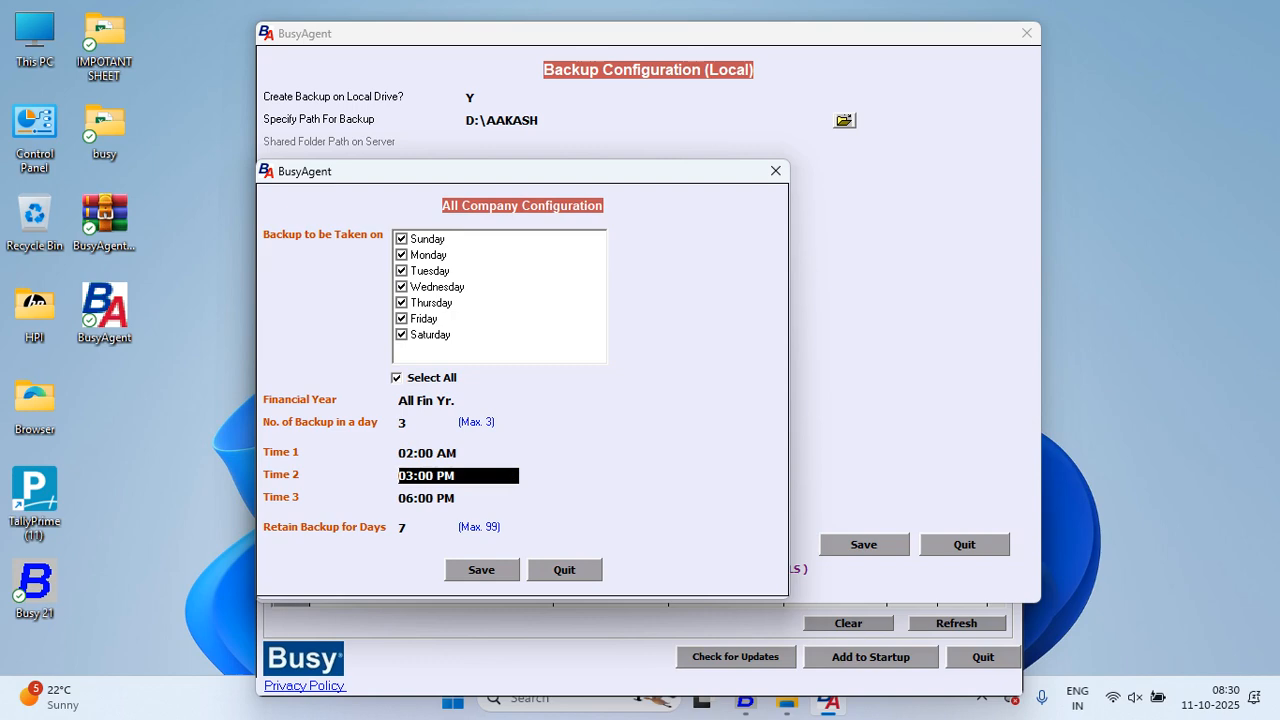
{"action": "key", "text": "Up"}
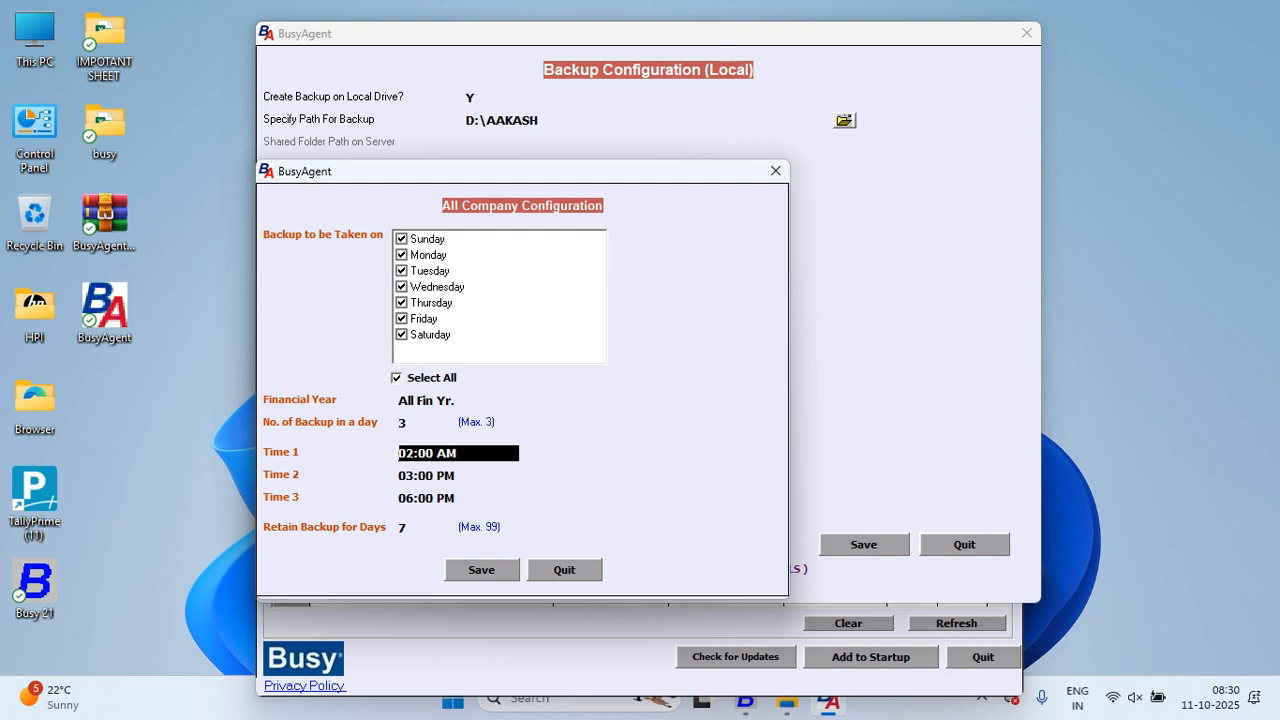
{"action": "type", "text": "2p"}
{"action": "key", "text": "Return"}
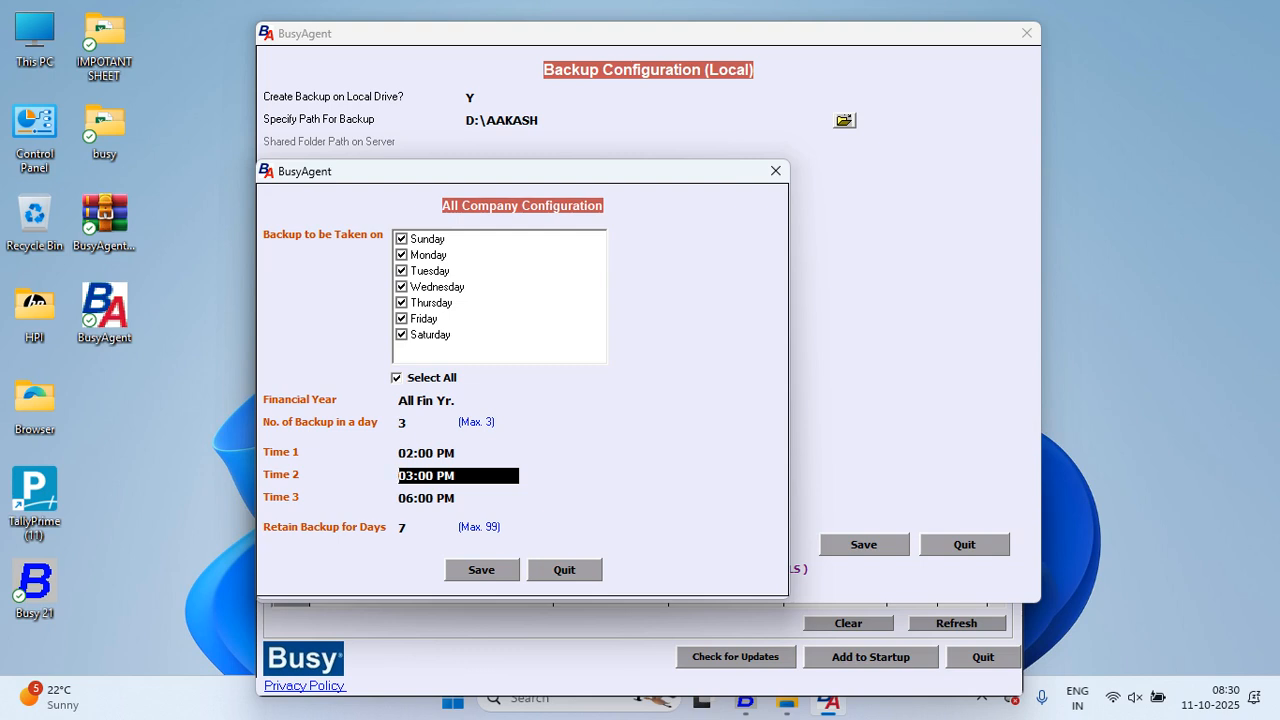
{"action": "key", "text": "Up"}
{"action": "type", "text": "11a"}
{"action": "key", "text": "Return"}
{"action": "key", "text": "Up"}
{"action": "key", "text": "Return"}
{"action": "key", "text": "Return"}
{"action": "key", "text": "Return"}
{"action": "key", "text": "Return"}
{"action": "key", "text": "Return"}
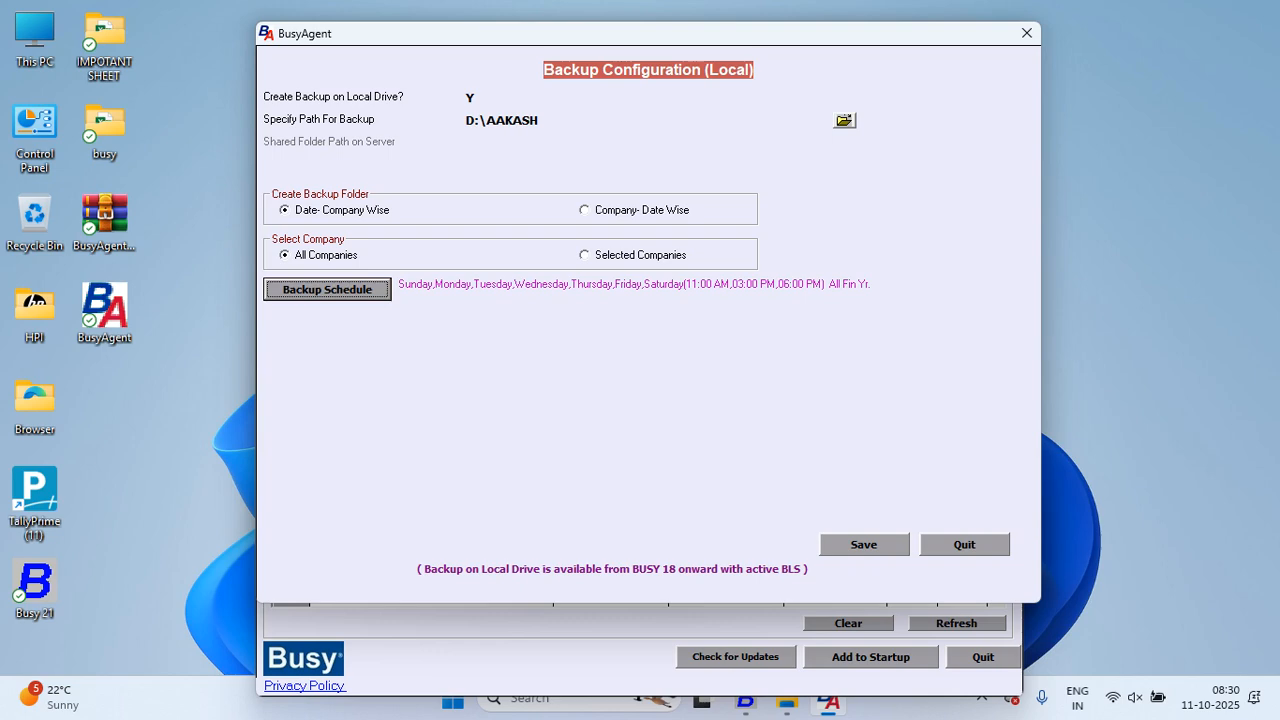
{"action": "left_click", "coordinate": [864, 545]}
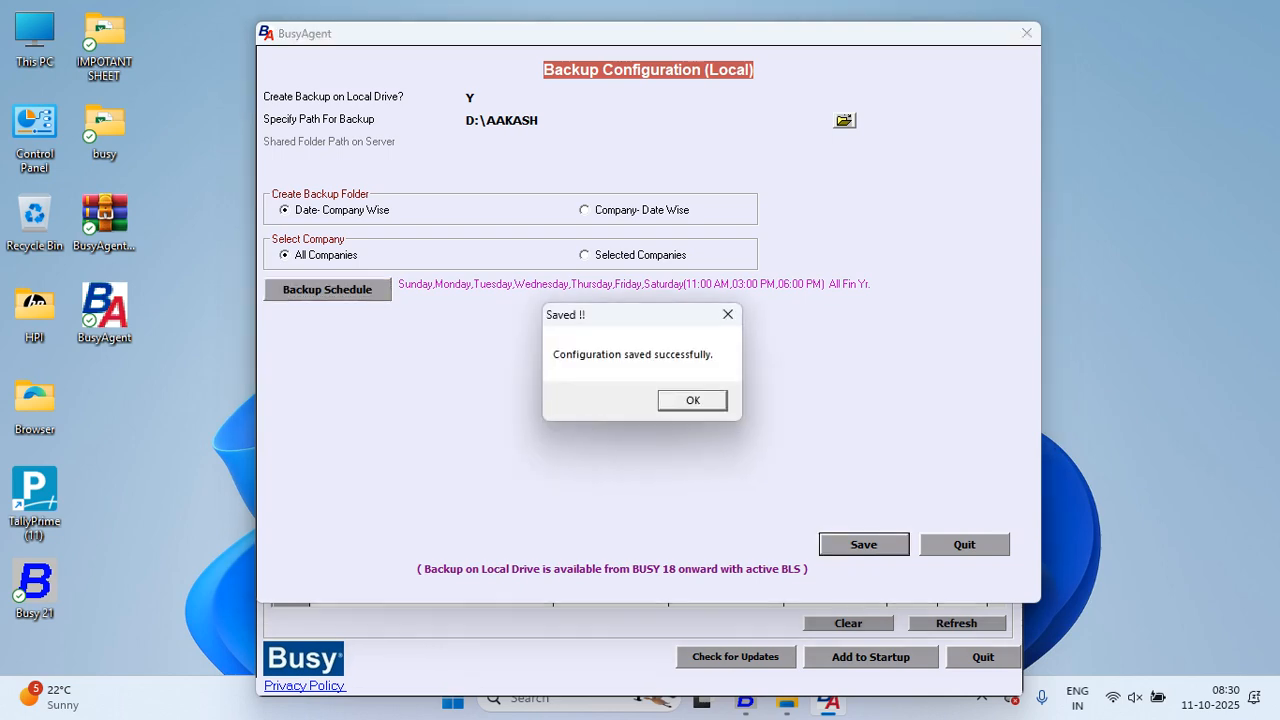
{"action": "key", "text": "Return"}
{"action": "left_click", "coordinate": [588, 121]}
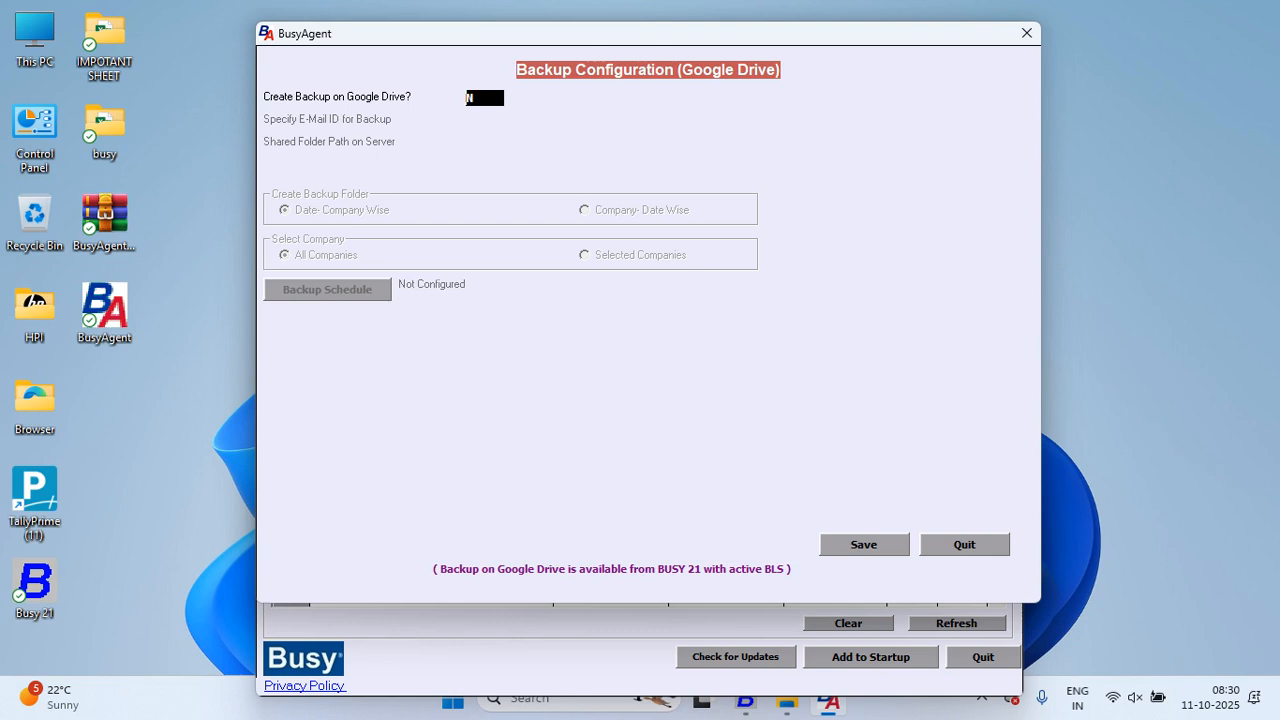
{"action": "type", "text": "Y"}
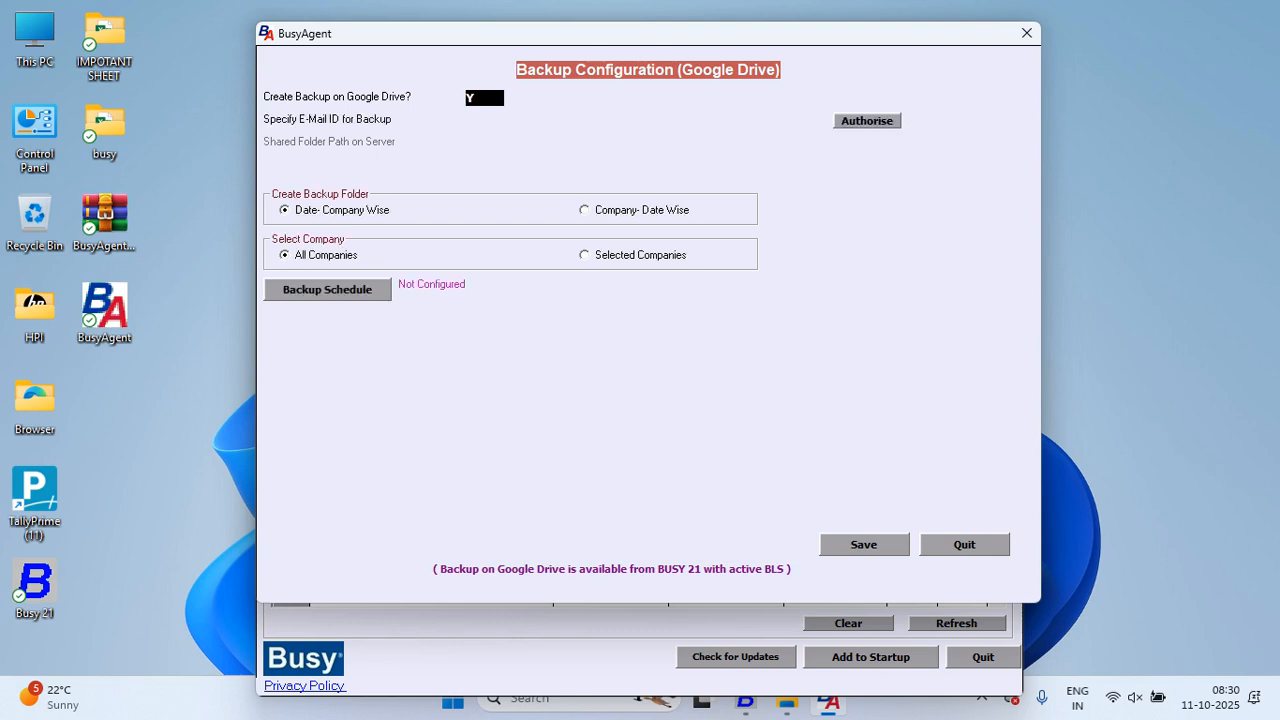
{"action": "key", "text": "Return"}
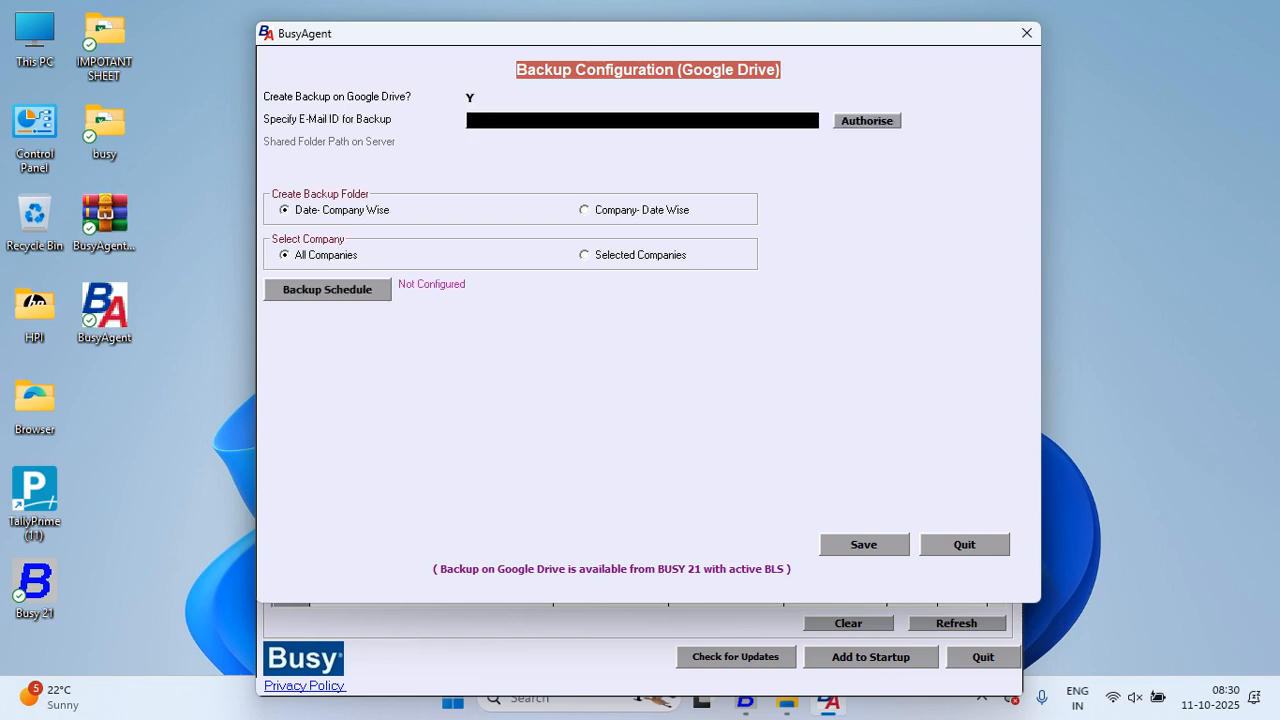
{"action": "key", "text": "Return"}
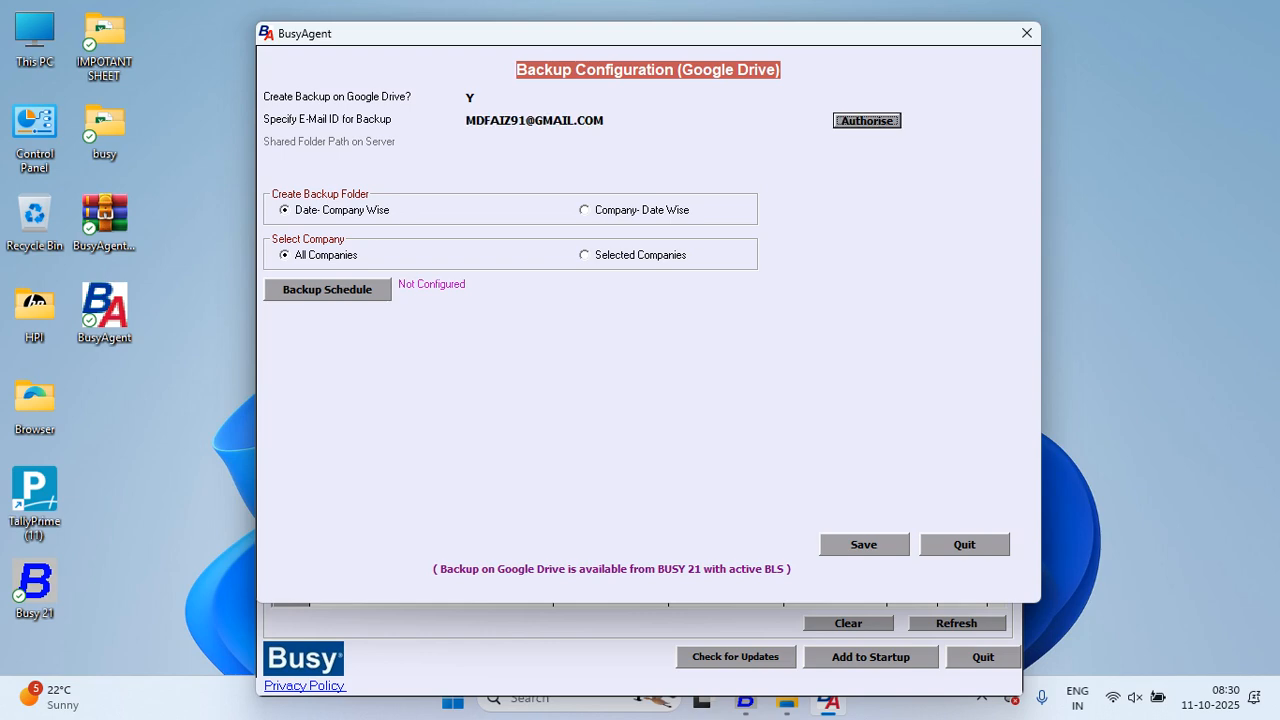
{"action": "left_click", "coordinate": [327, 290]}
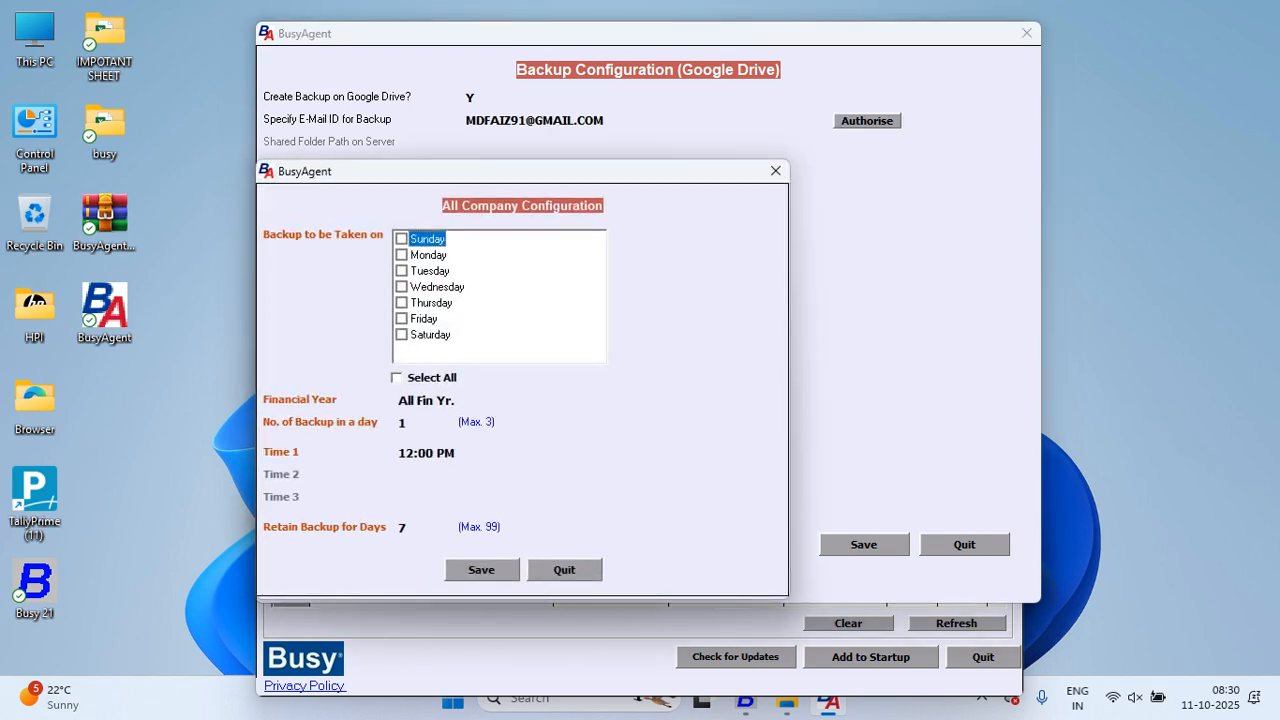
{"action": "left_click", "coordinate": [397, 378]}
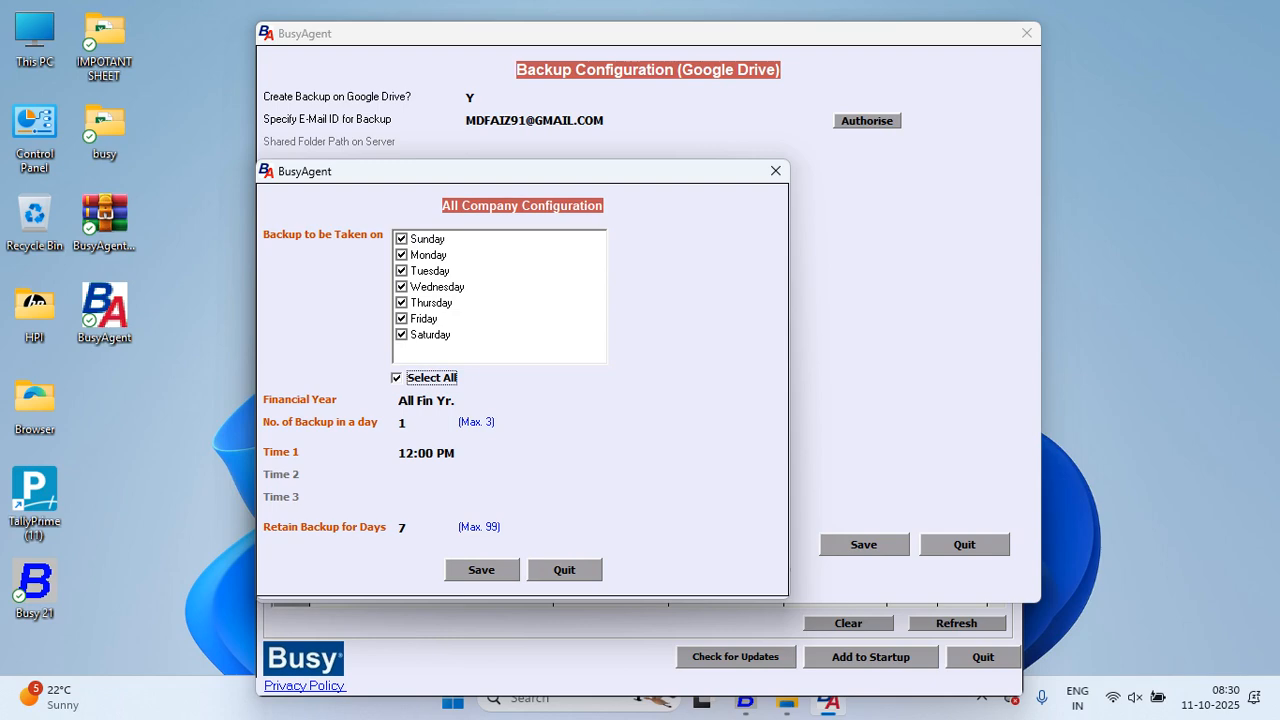
{"action": "left_click", "coordinate": [482, 570]}
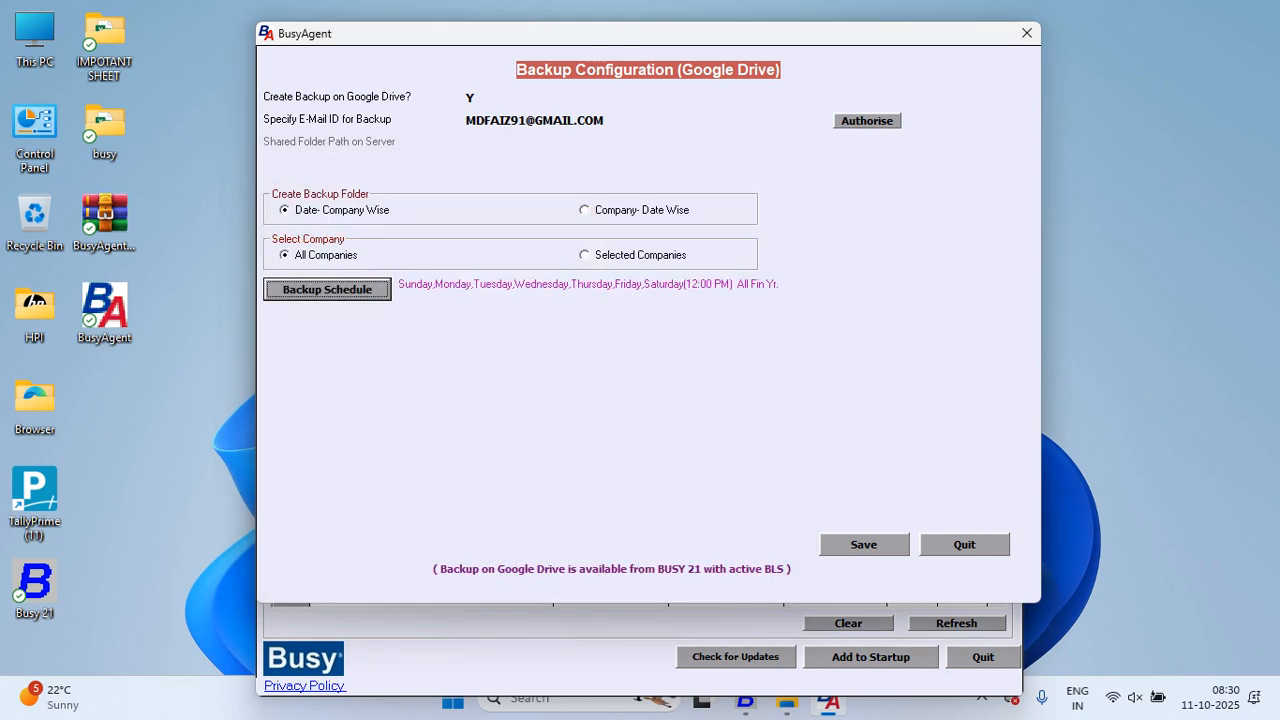
{"action": "left_click", "coordinate": [864, 545]}
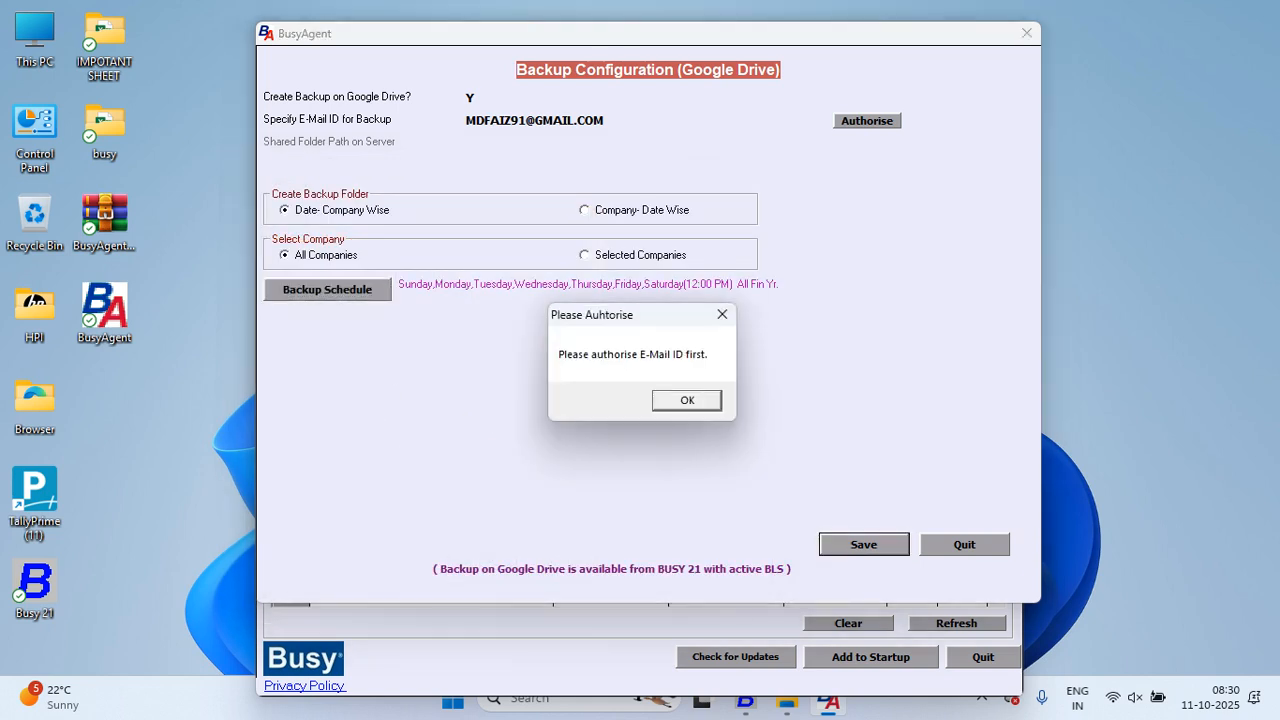
{"action": "key", "text": "Return"}
{"action": "key", "text": "Tab"}
{"action": "key", "text": "Return"}
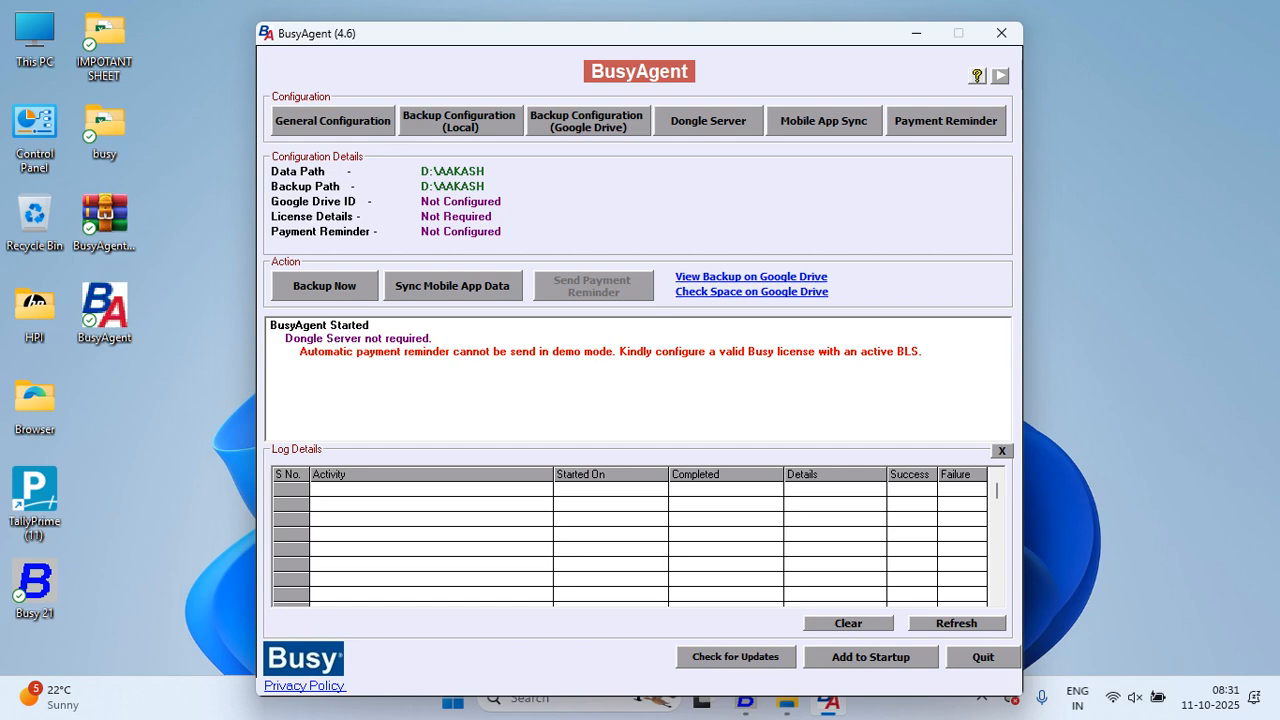
Step: Try Backup Now, check Dongle Server, refresh the log, then close BusyAgent
{"action": "left_click", "coordinate": [325, 286]}
{"action": "left_click", "coordinate": [708, 121]}
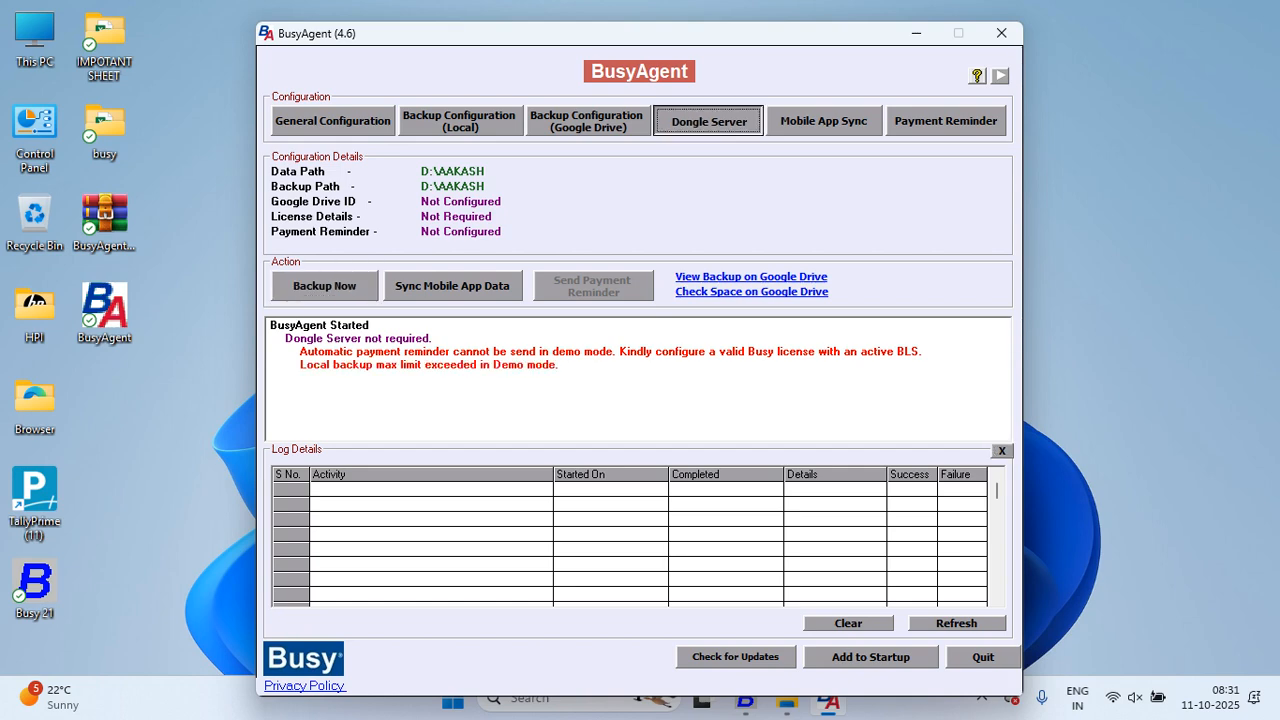
{"action": "left_click", "coordinate": [672, 585]}
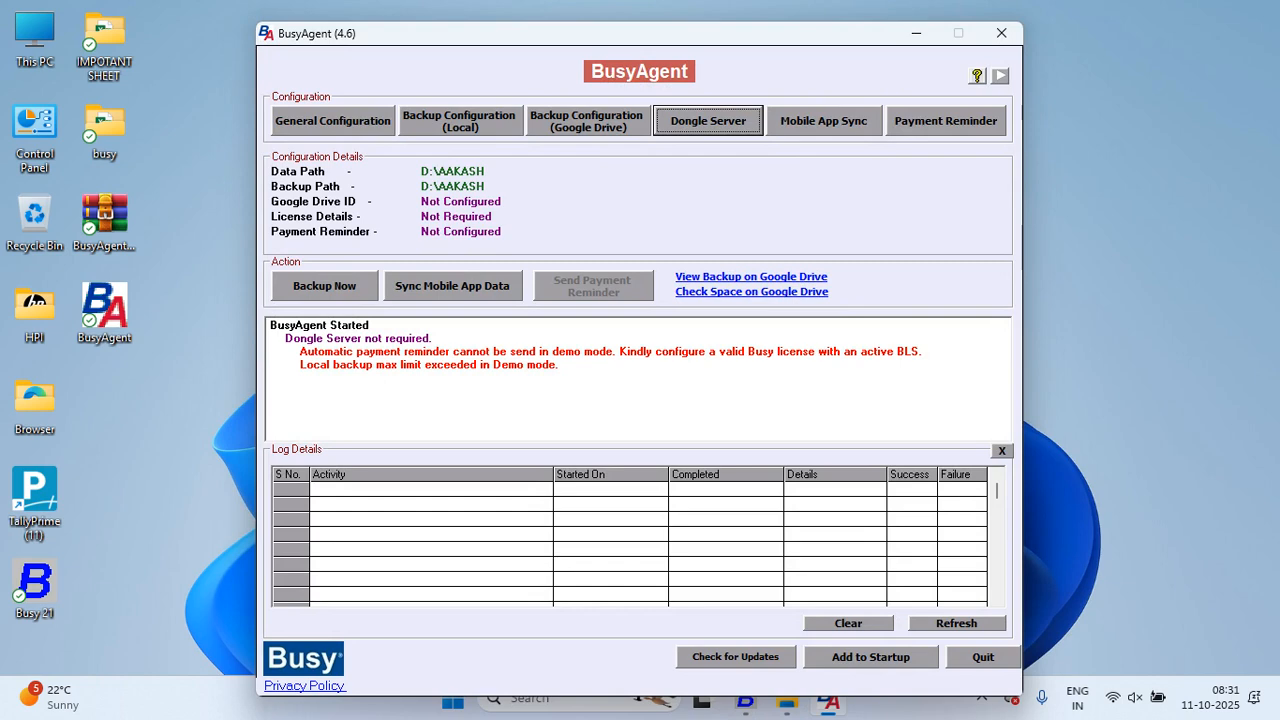
{"action": "left_click", "coordinate": [957, 623]}
{"action": "left_click", "coordinate": [957, 623]}
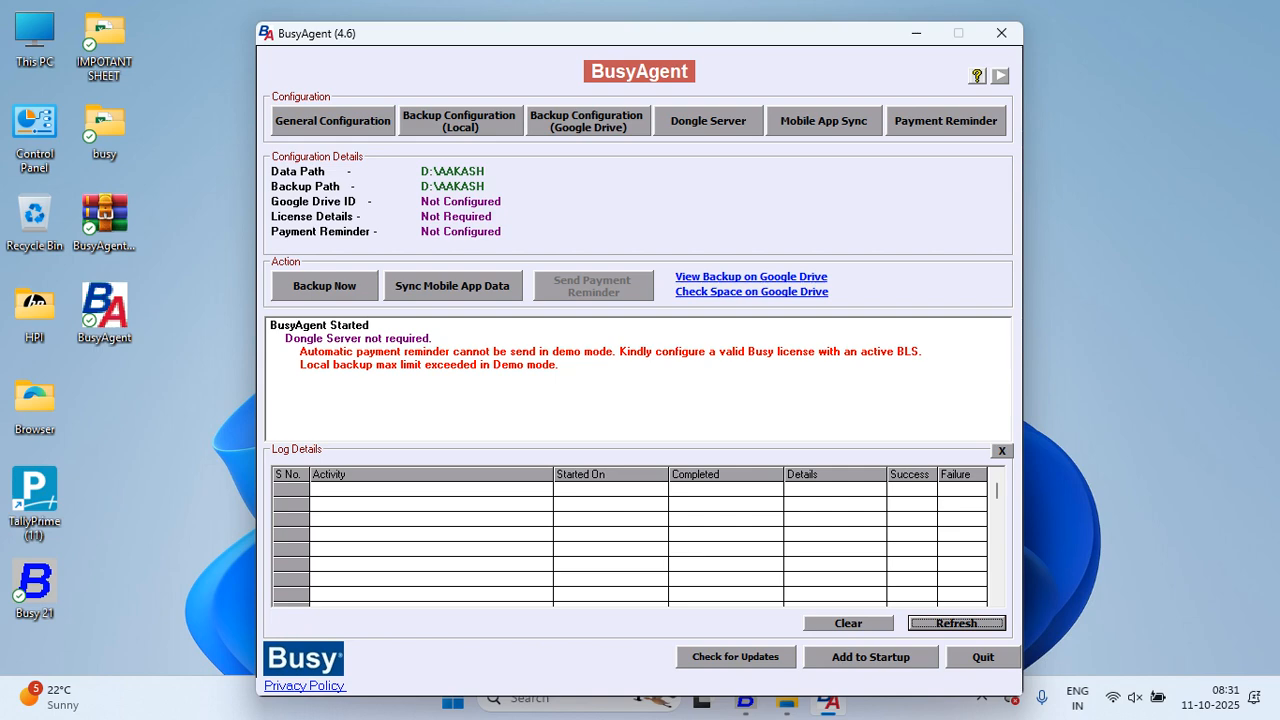
{"action": "left_click", "coordinate": [1001, 33]}
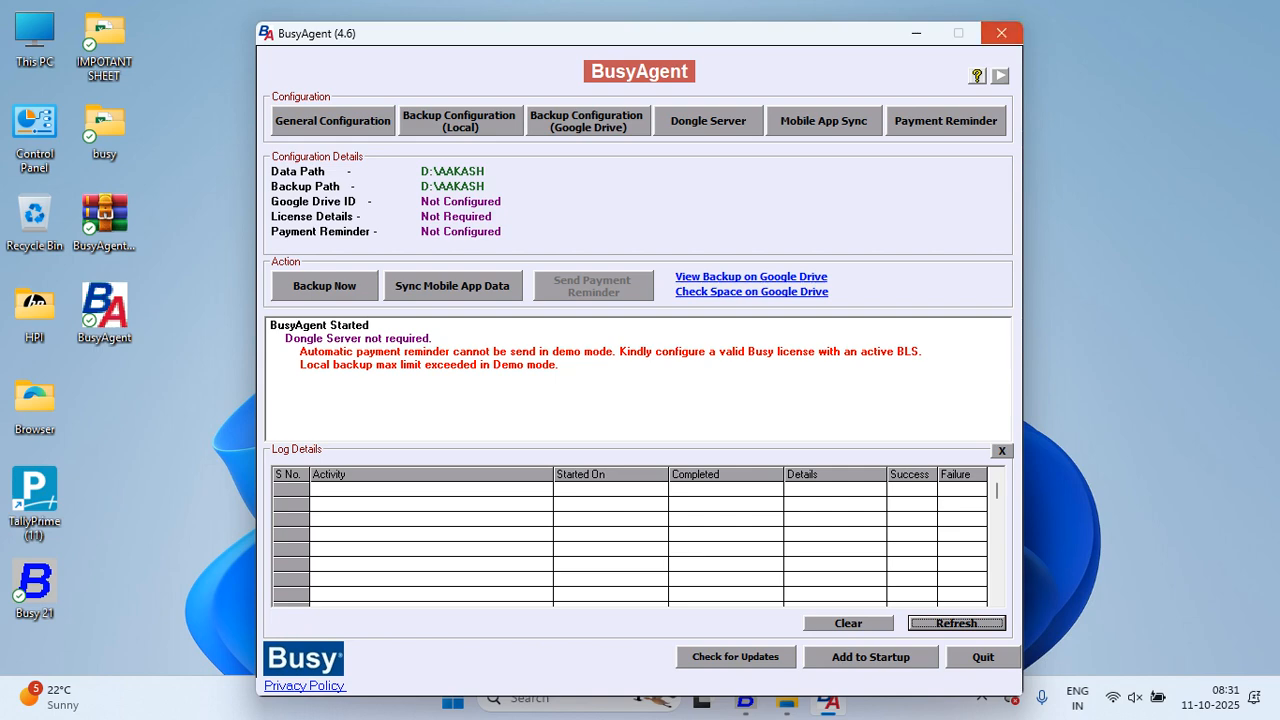
{"action": "left_click", "coordinate": [694, 407]}
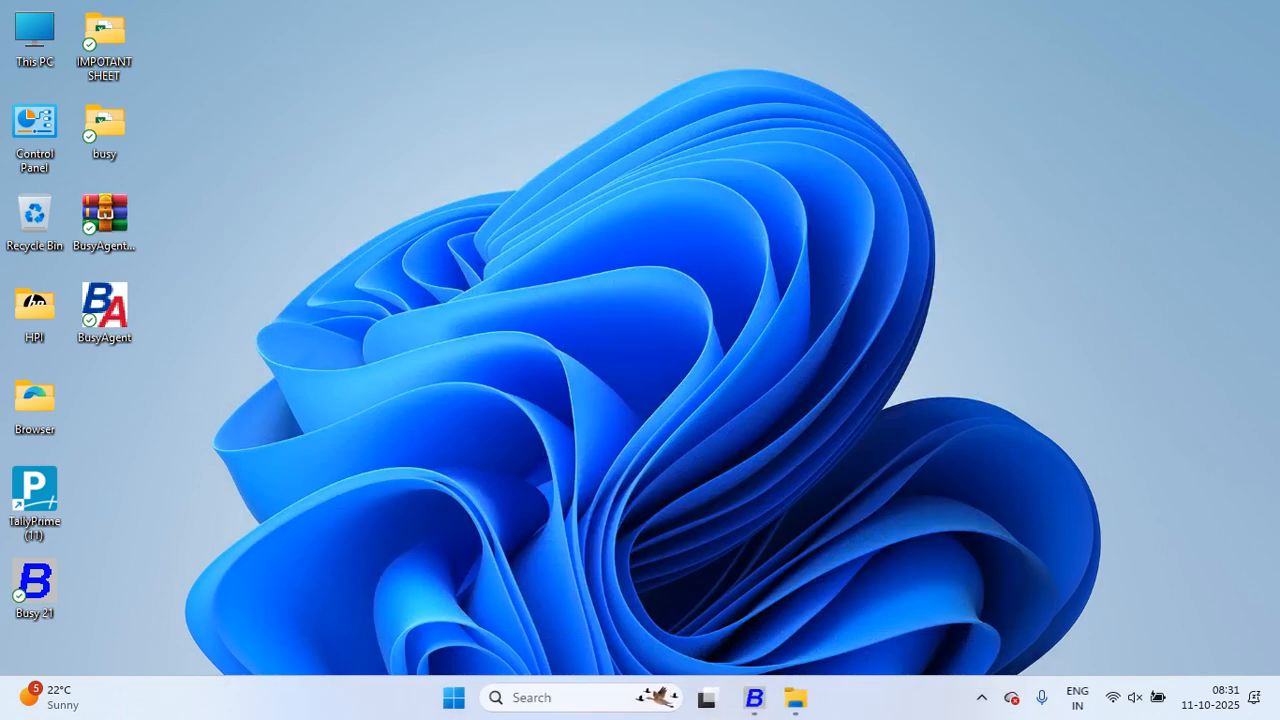
Step: Return to BUSY 21, dismiss Data Restoration, and open the DINESH ELECTRICALS company
{"action": "left_click", "coordinate": [766, 697]}
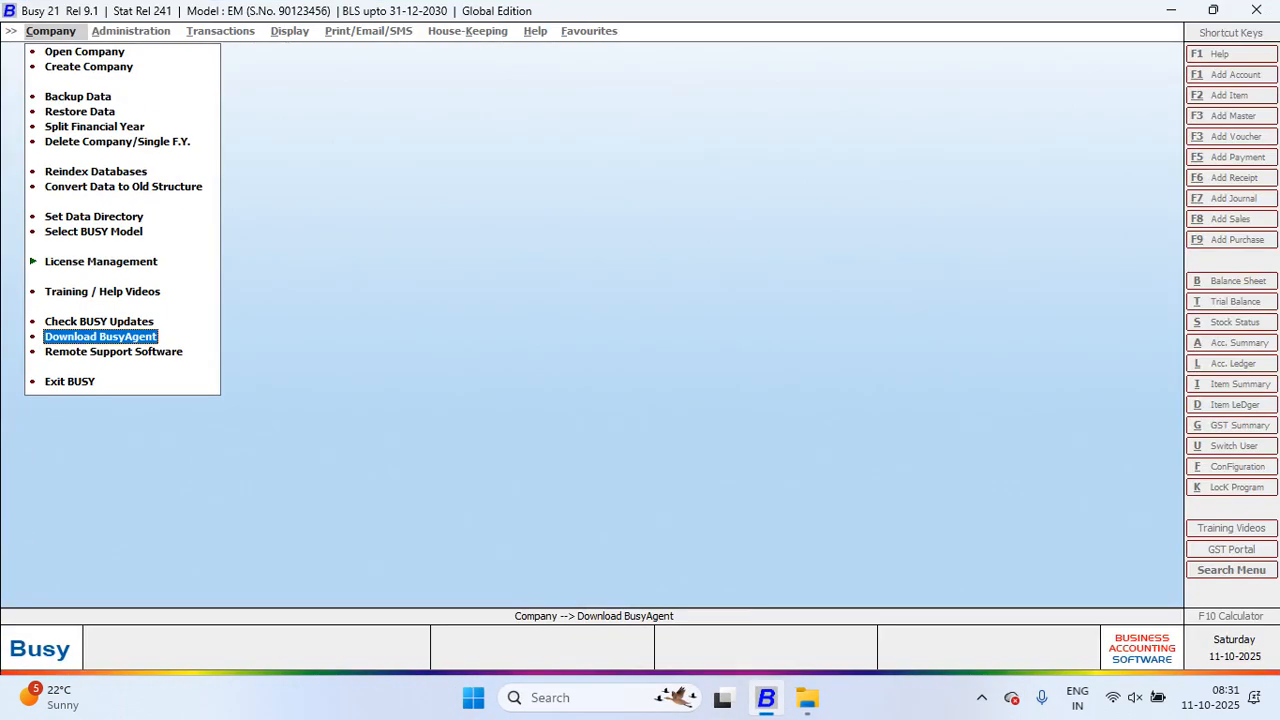
{"action": "left_click", "coordinate": [80, 112]}
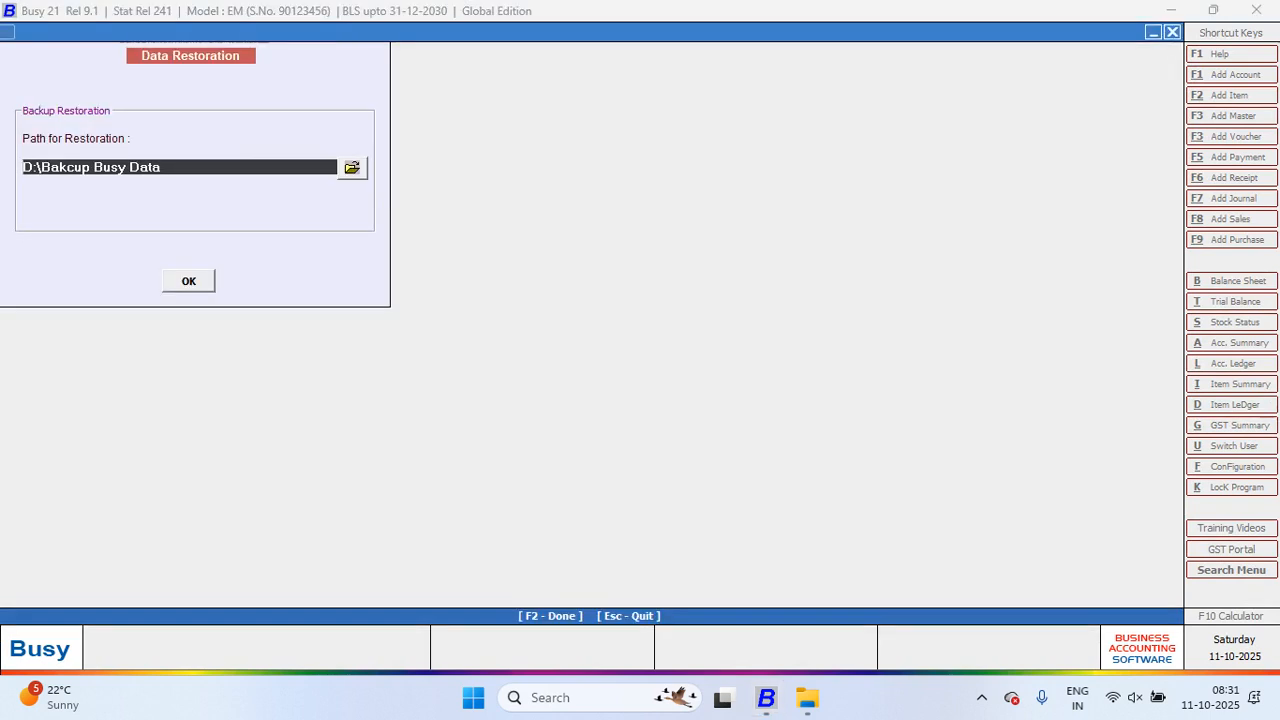
{"action": "key", "text": "Escape"}
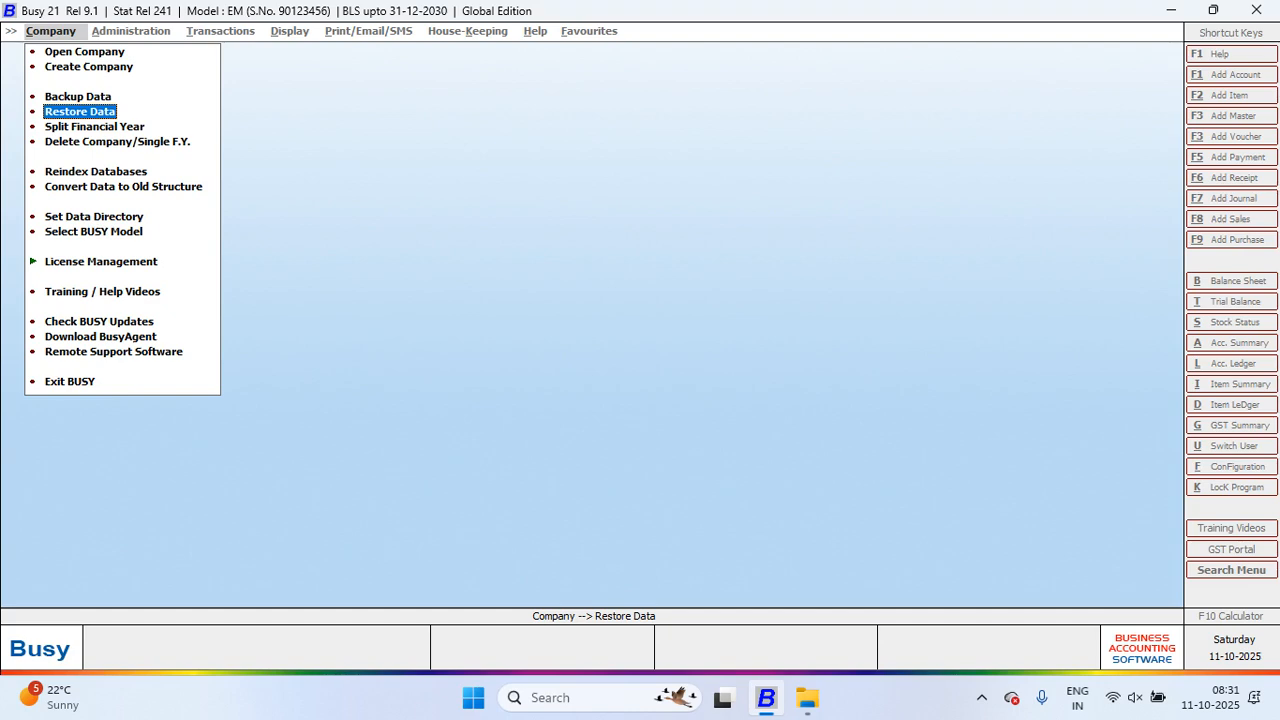
{"action": "key", "text": "Up"}
{"action": "key", "text": "Up"}
{"action": "key", "text": "Up"}
{"action": "key", "text": "Return"}
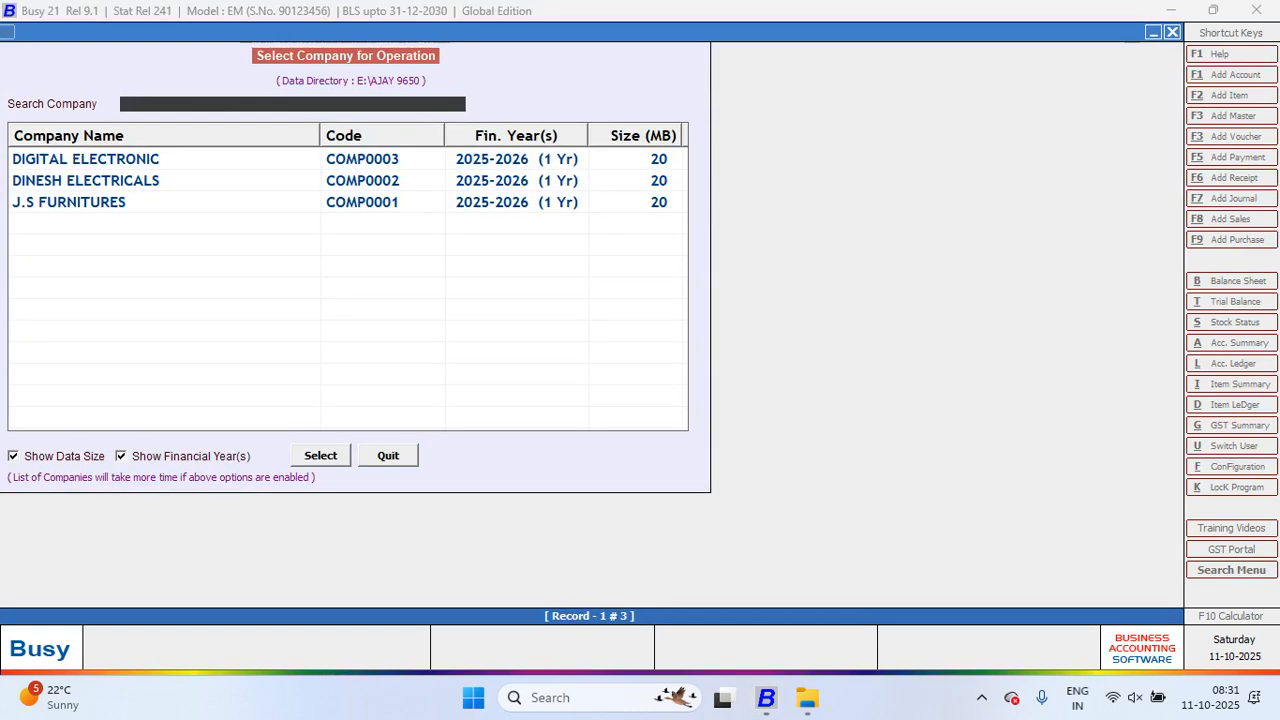
{"action": "key", "text": "Down"}
{"action": "key", "text": "Return"}
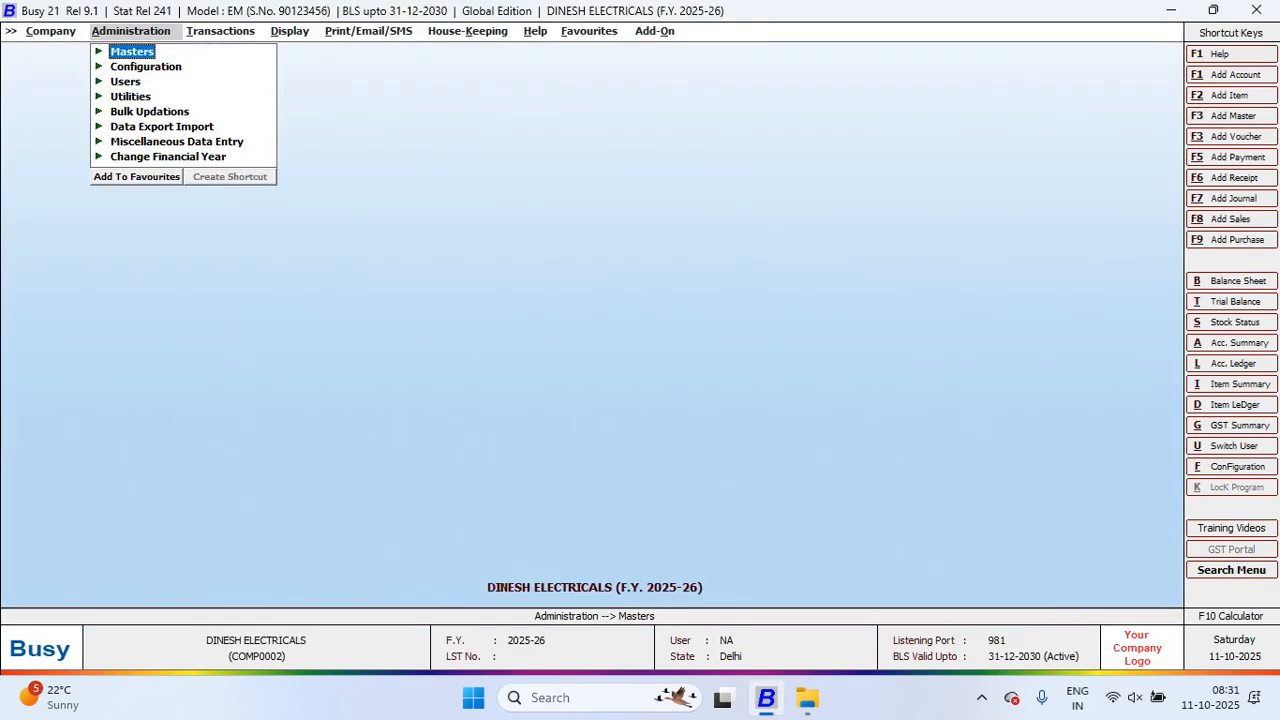
Step: Close DINESH ELECTRICALS, backing up all years to D:\Bakcup Busy Data\Daily Backup\sat
{"action": "key", "text": "Left"}
{"action": "key", "text": "Return"}
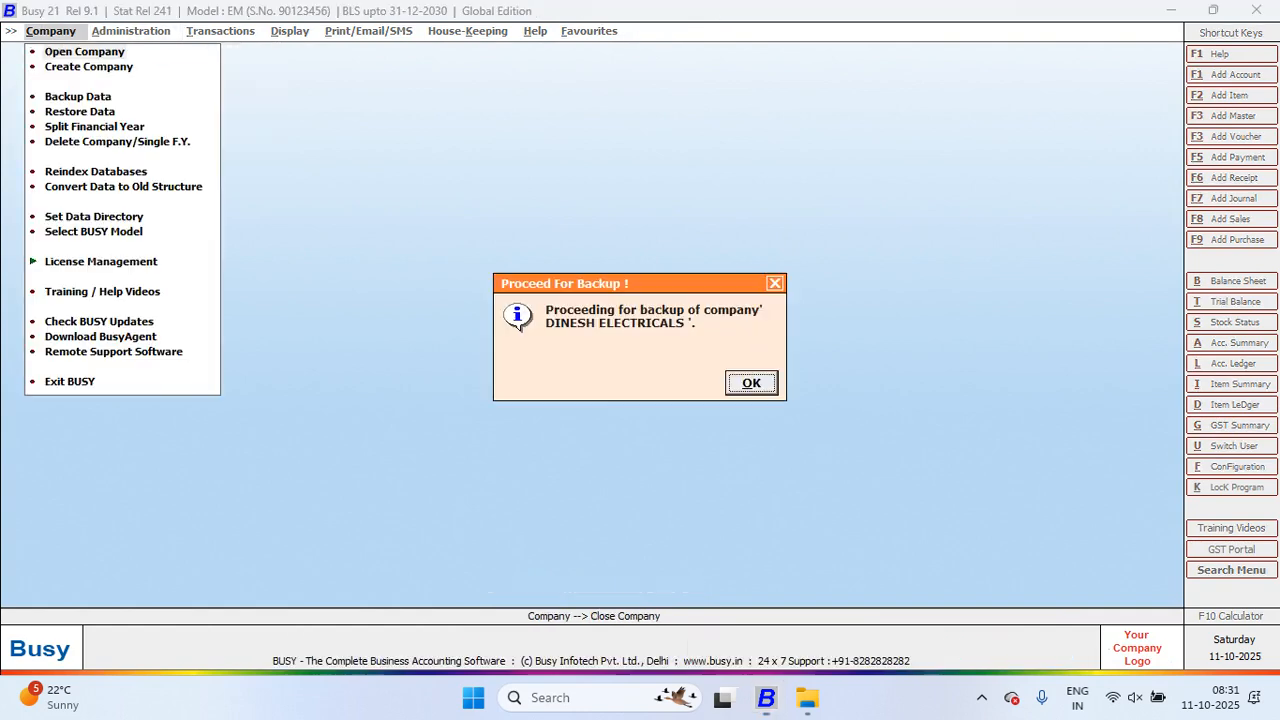
{"action": "key", "text": "Return"}
{"action": "key", "text": "Return"}
{"action": "key", "text": "Return"}
{"action": "key", "text": "Return"}
{"action": "key", "text": "Return"}
{"action": "key", "text": "Return"}
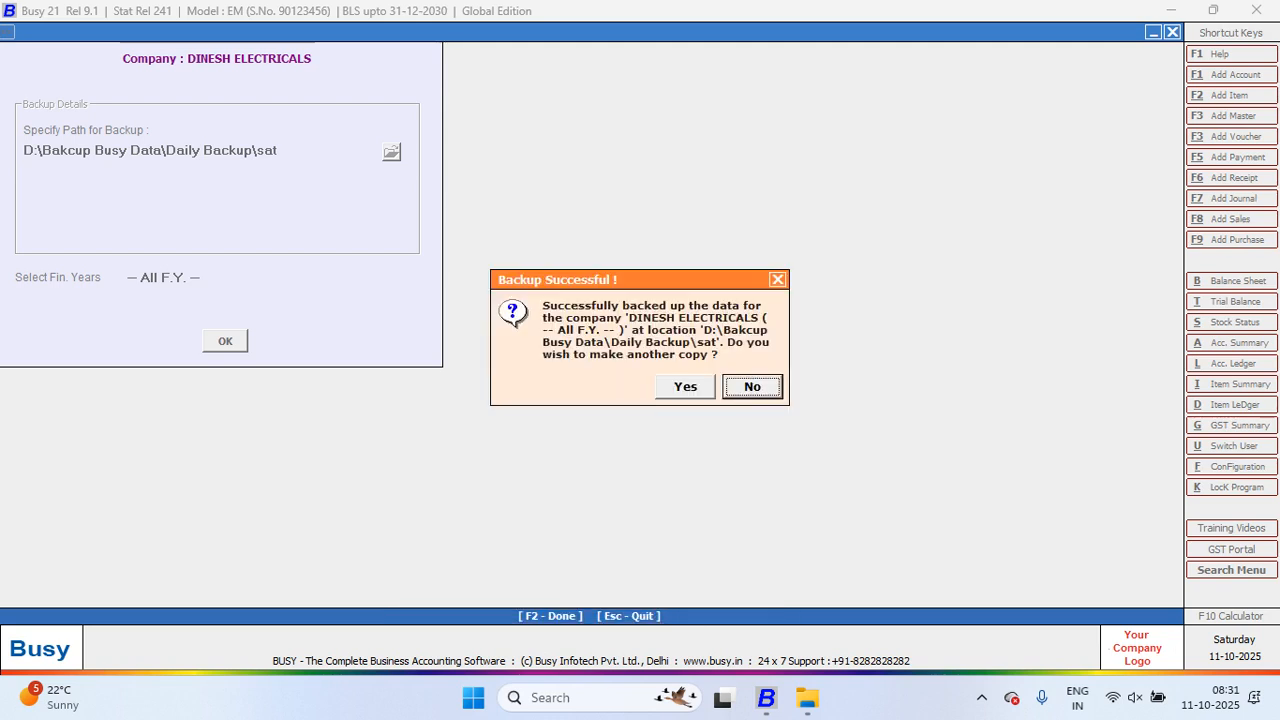
{"action": "key", "text": "Return"}
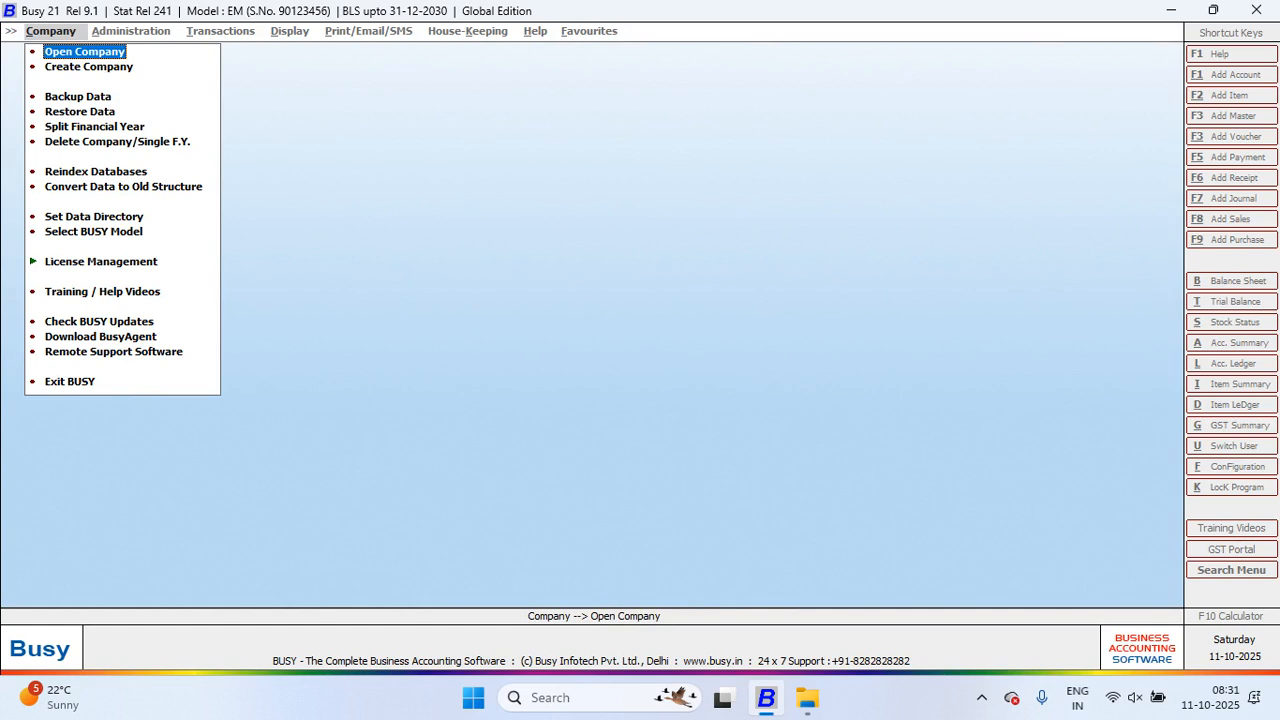
Step: Delete the complete DINESH ELECTRICALS company permanently and acknowledge the deletion message
{"action": "key", "text": "Down"}
{"action": "key", "text": "Down"}
{"action": "key", "text": "Down"}
{"action": "key", "text": "Down"}
{"action": "key", "text": "Down"}
{"action": "key", "text": "Return"}
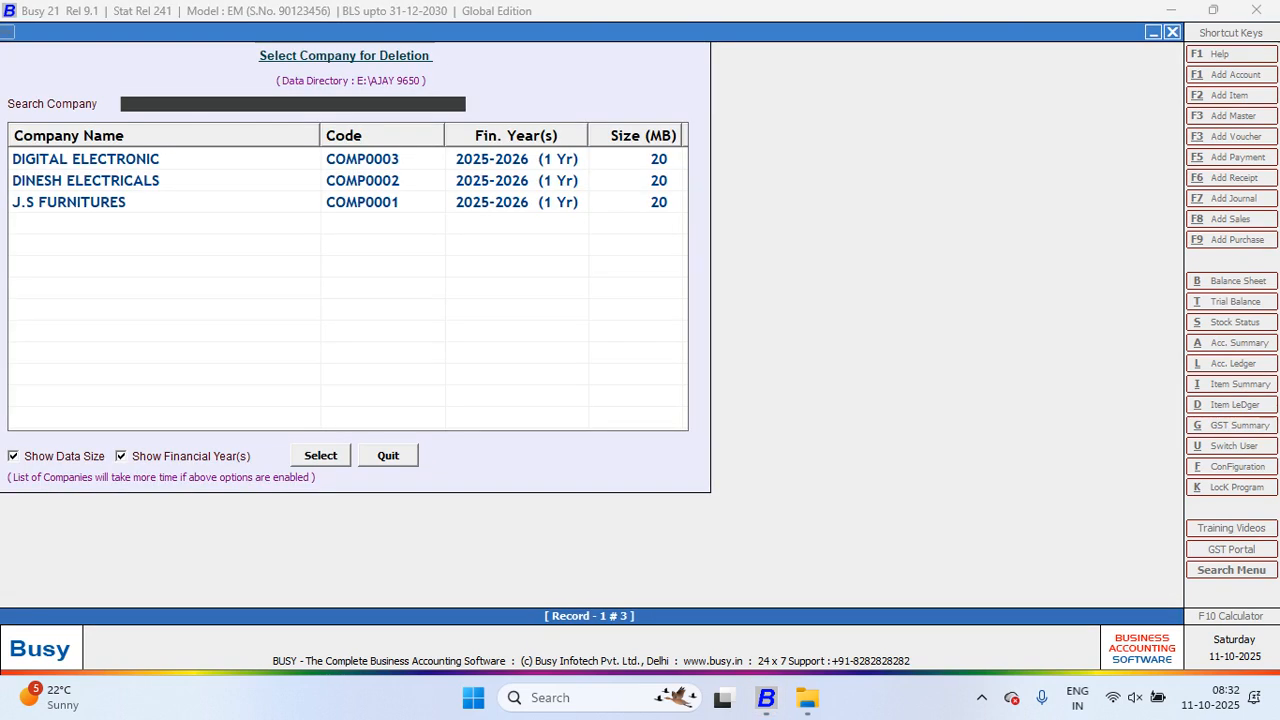
{"action": "key", "text": "Down"}
{"action": "key", "text": "Return"}
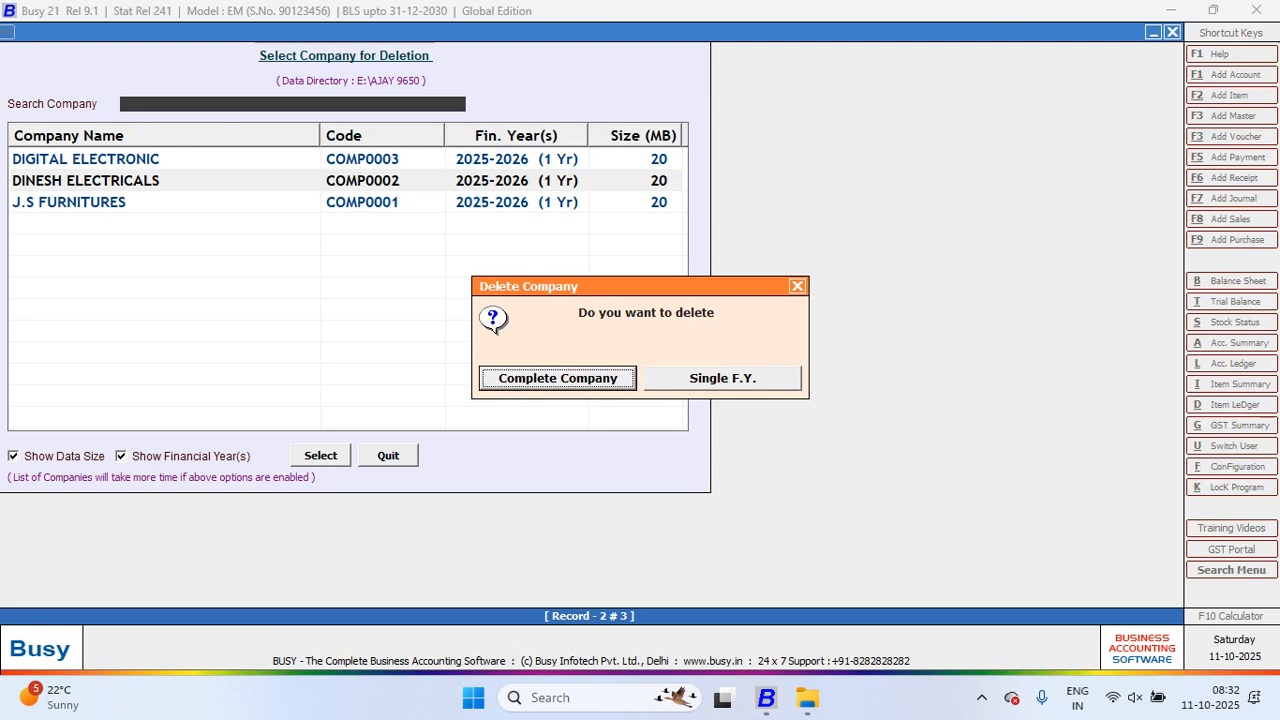
{"action": "key", "text": "Return"}
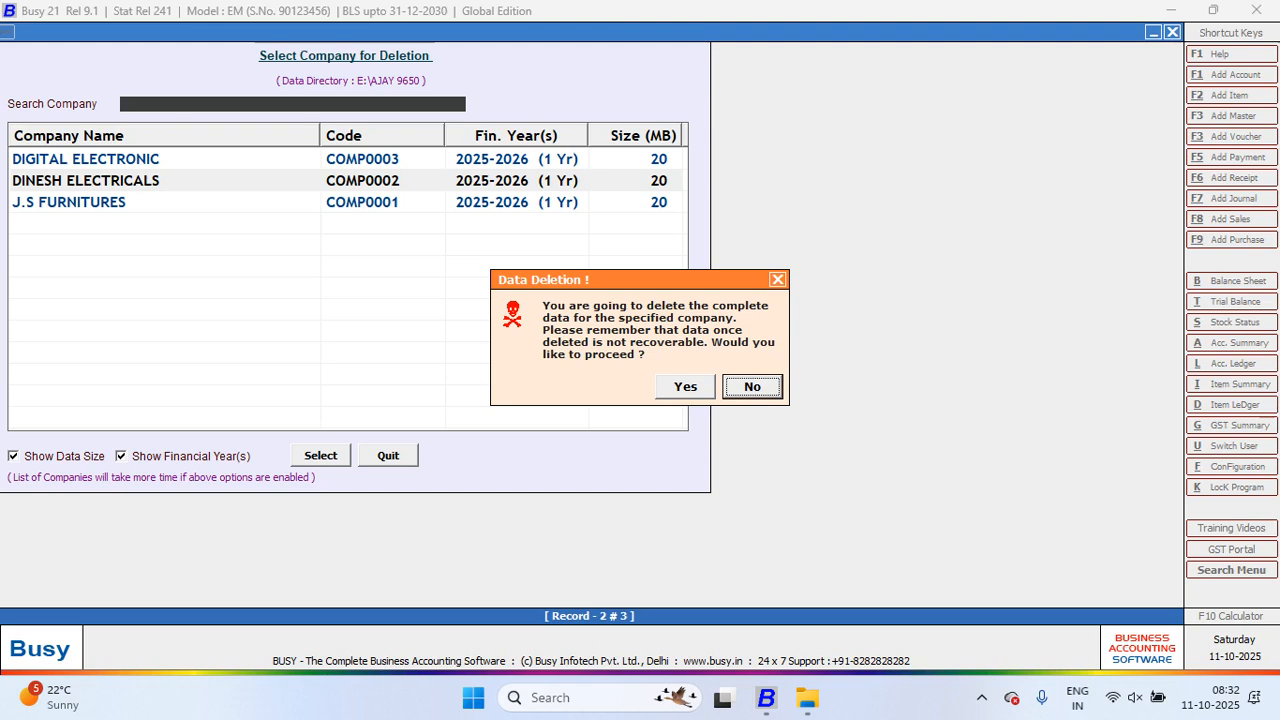
{"action": "key", "text": "Left"}
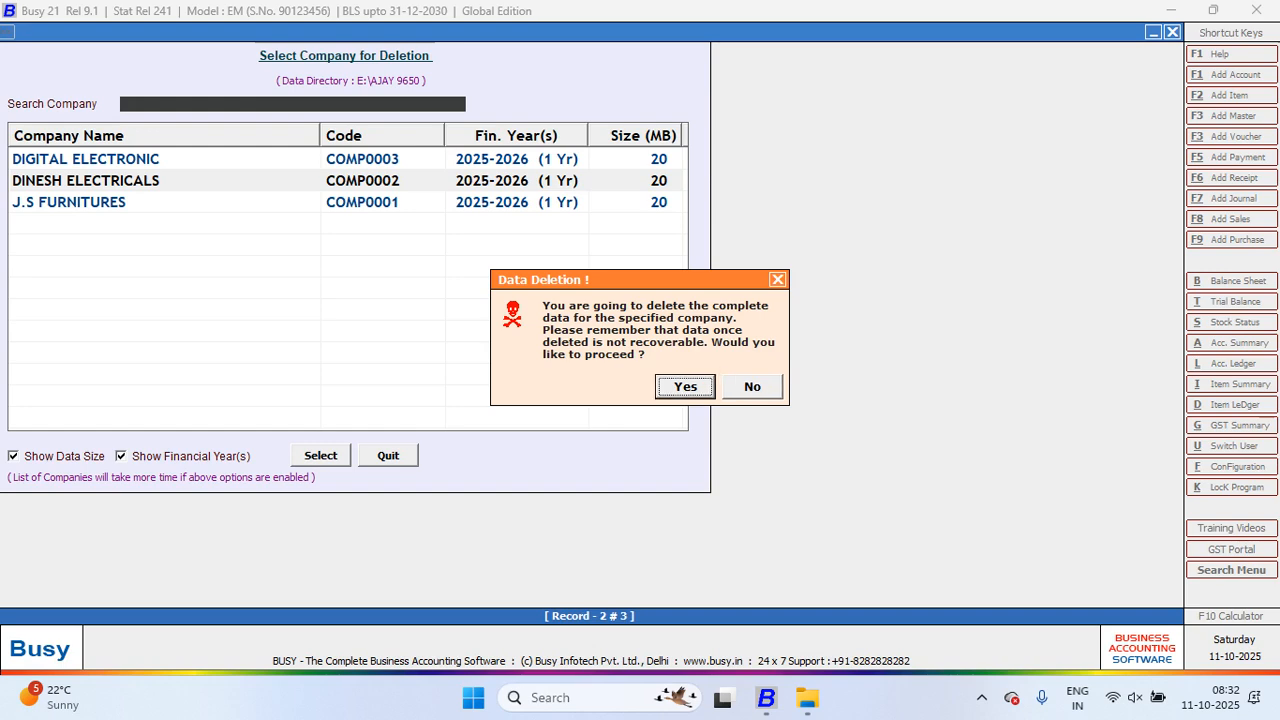
{"action": "key", "text": "Return"}
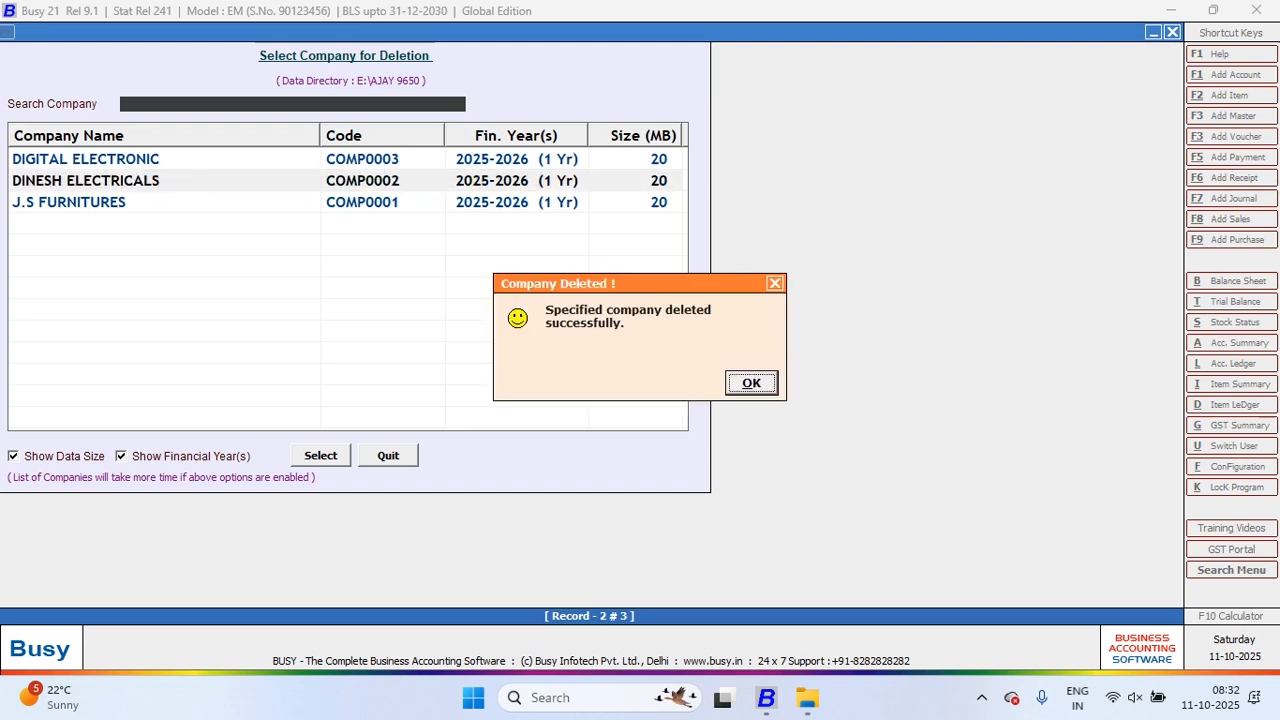
{"action": "key", "text": "Return"}
Step: Check the Open Company list now shows only DIGITAL ELECTRONIC and J.S FURNITURES
{"action": "key", "text": "Up"}
{"action": "key", "text": "Up"}
{"action": "key", "text": "Up"}
{"action": "key", "text": "Up"}
{"action": "key", "text": "Up"}
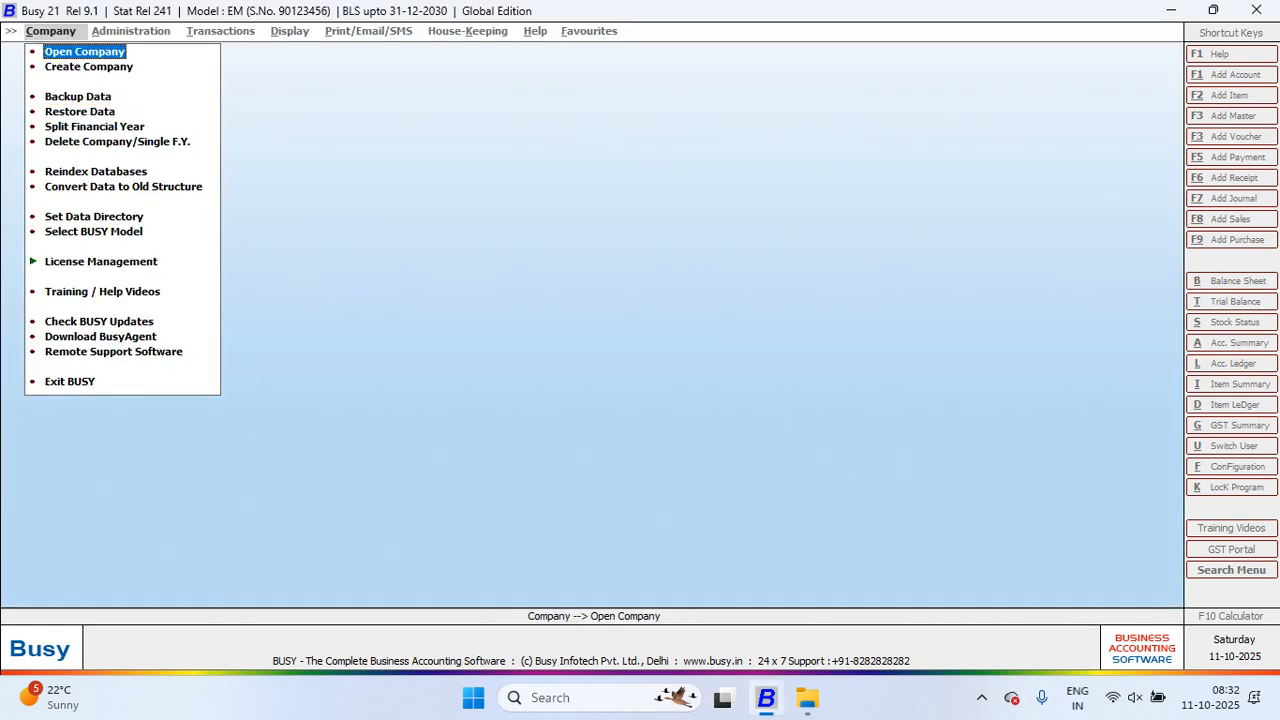
{"action": "key", "text": "Return"}
{"action": "key", "text": "Down"}
{"action": "key", "text": "Up"}
{"action": "key", "text": "Down"}
{"action": "key", "text": "Up"}
{"action": "key", "text": "Down"}
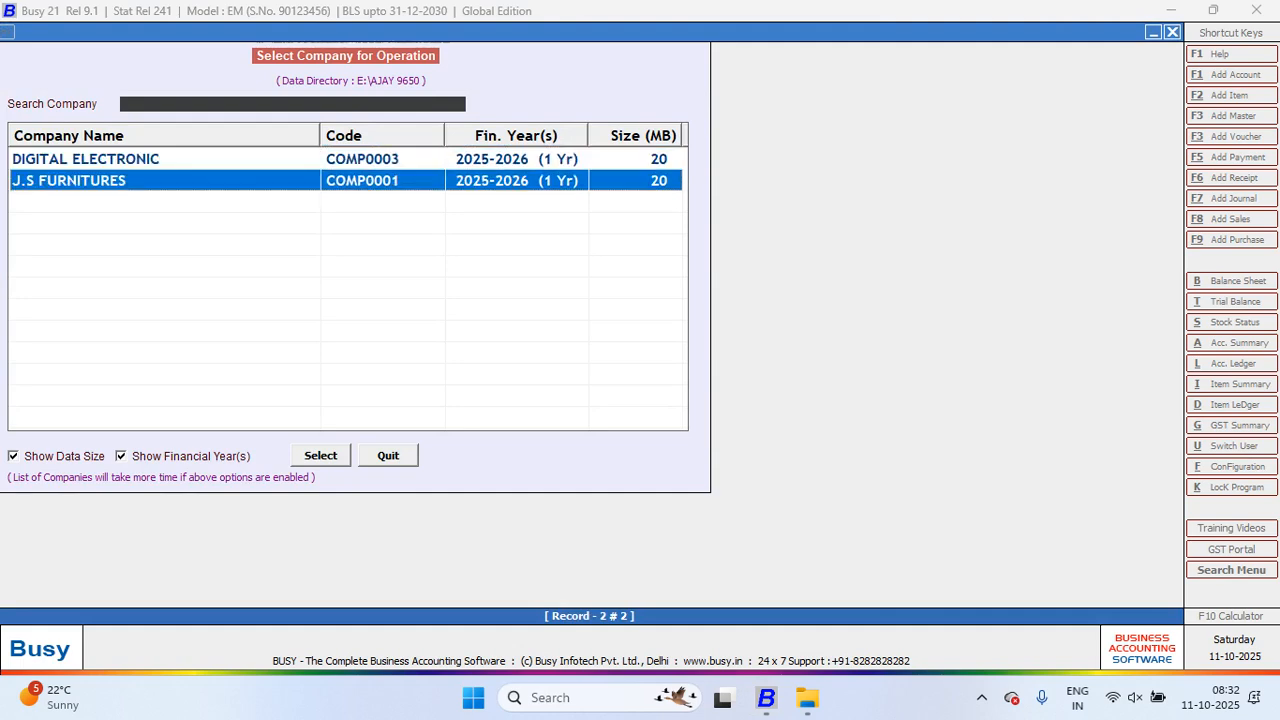
{"action": "key", "text": "Escape"}
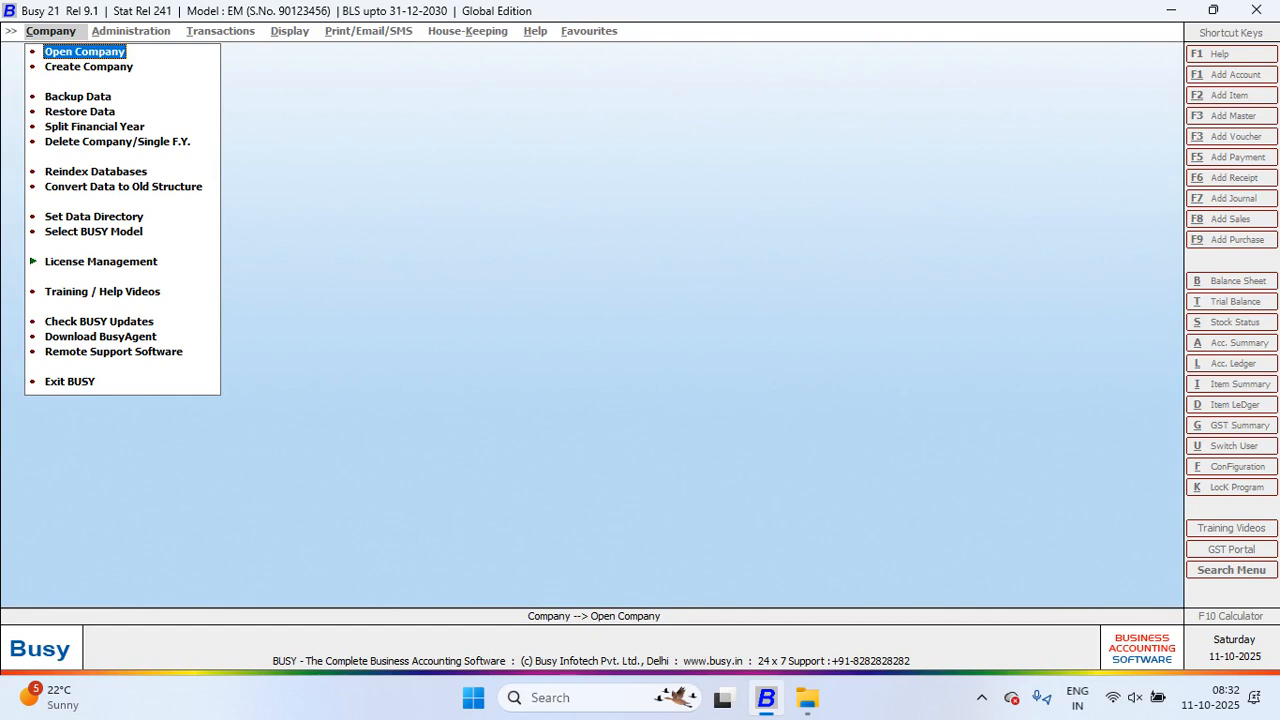
{"action": "key", "text": "Down"}
{"action": "key", "text": "Down"}
{"action": "key", "text": "Down"}
Step: Set the Restore Data path to D:\Bakcup Busy Data\Daily Backup\sat
{"action": "key", "text": "Return"}
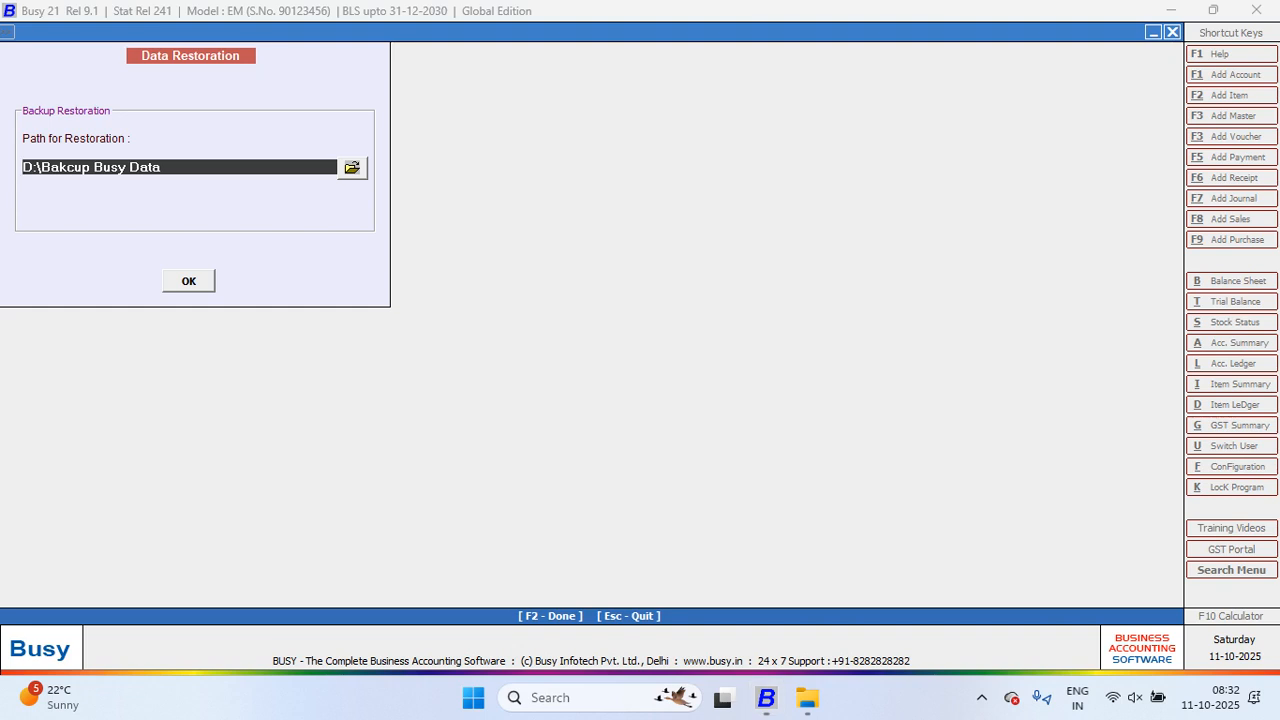
{"action": "key", "text": "Return"}
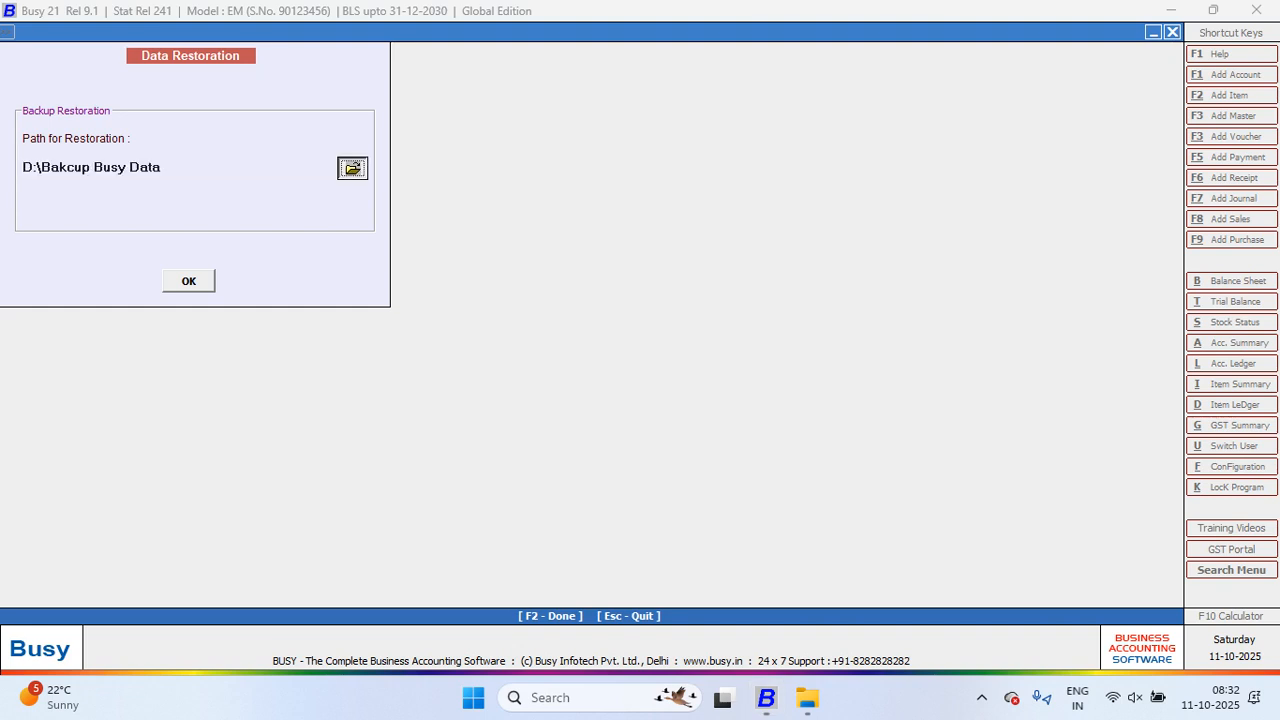
{"action": "key", "text": "Return"}
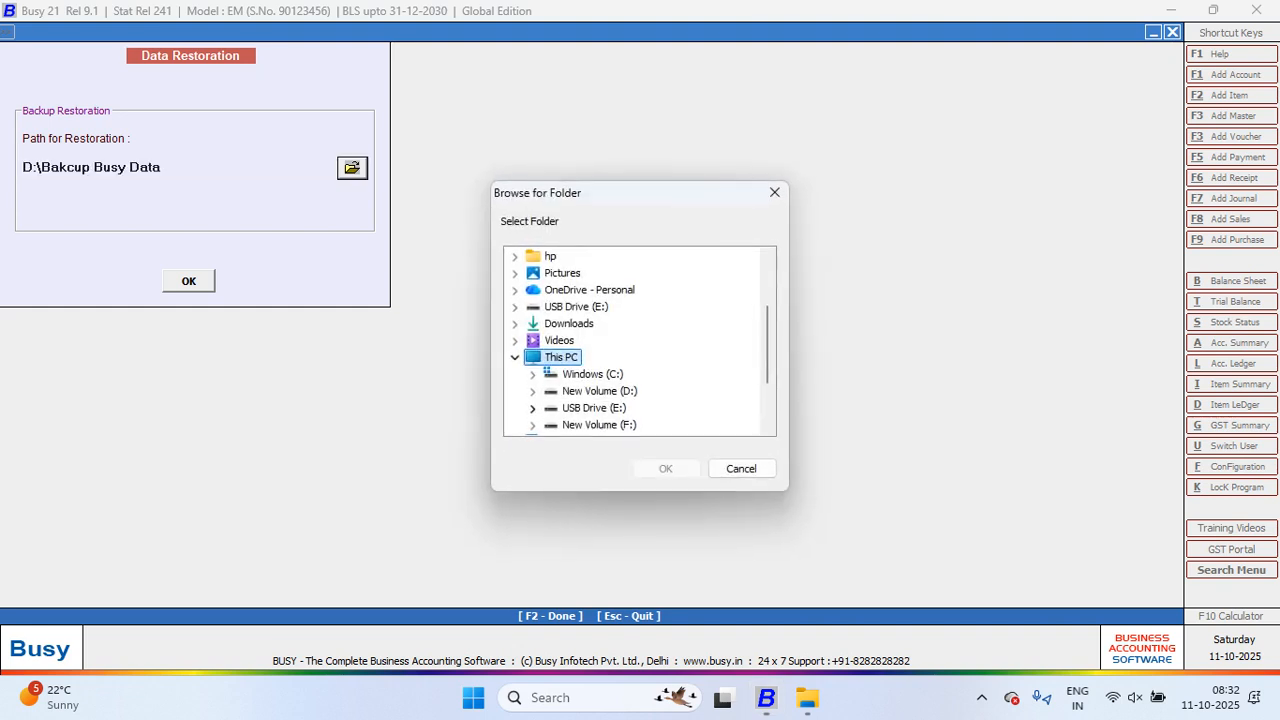
{"action": "left_click", "coordinate": [532, 391]}
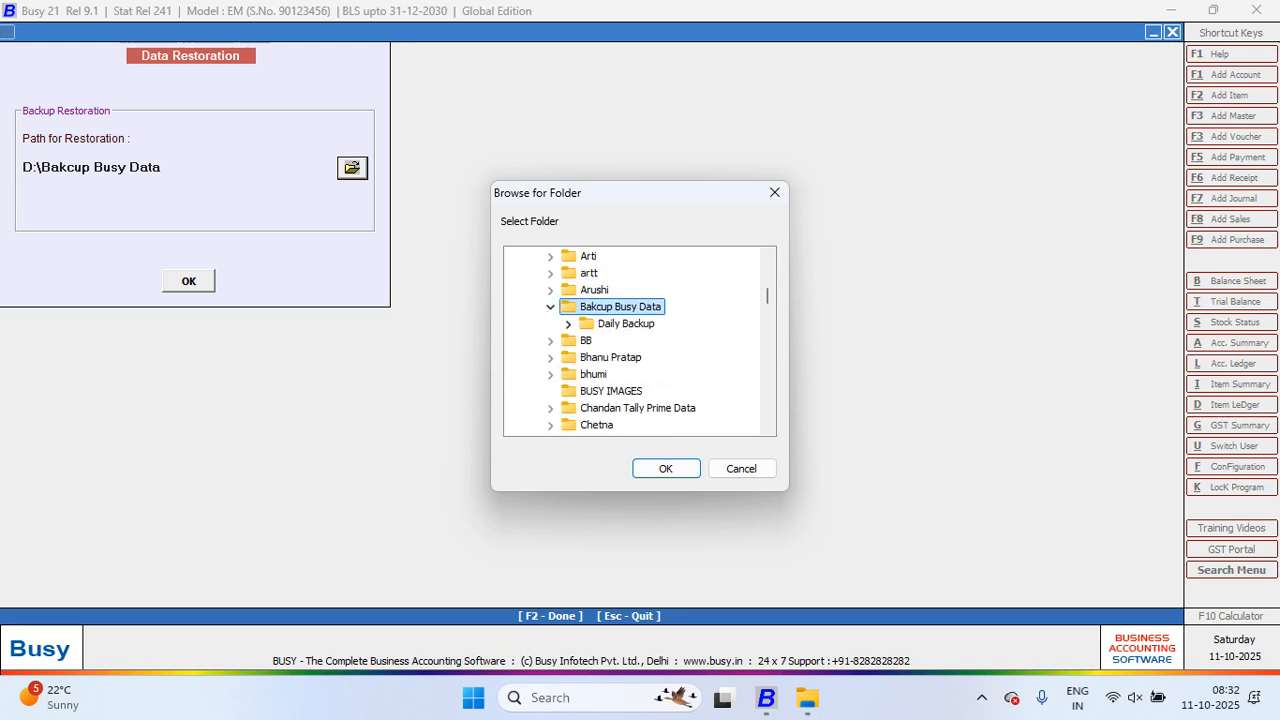
{"action": "left_click", "coordinate": [568, 324]}
{"action": "scroll", "coordinate": [632, 341], "scroll_direction": "down", "scroll_amount": 1}
{"action": "left_click", "coordinate": [622, 341]}
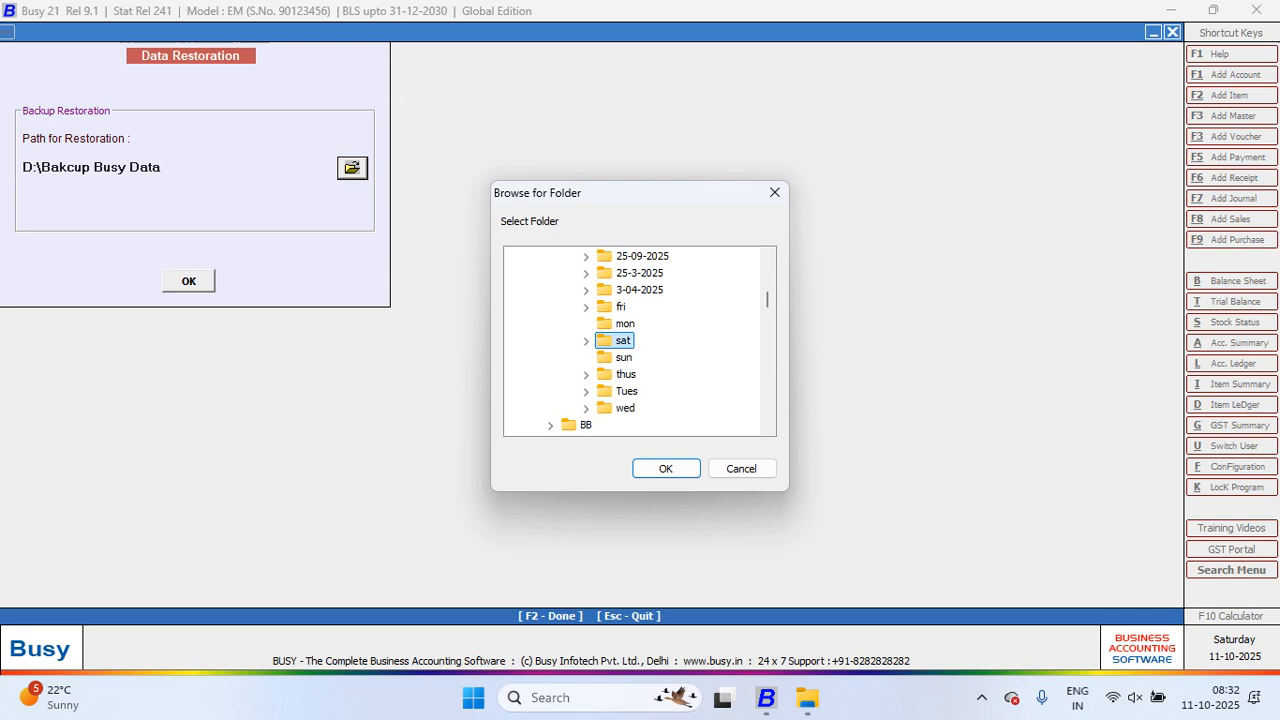
{"action": "left_click", "coordinate": [666, 468]}
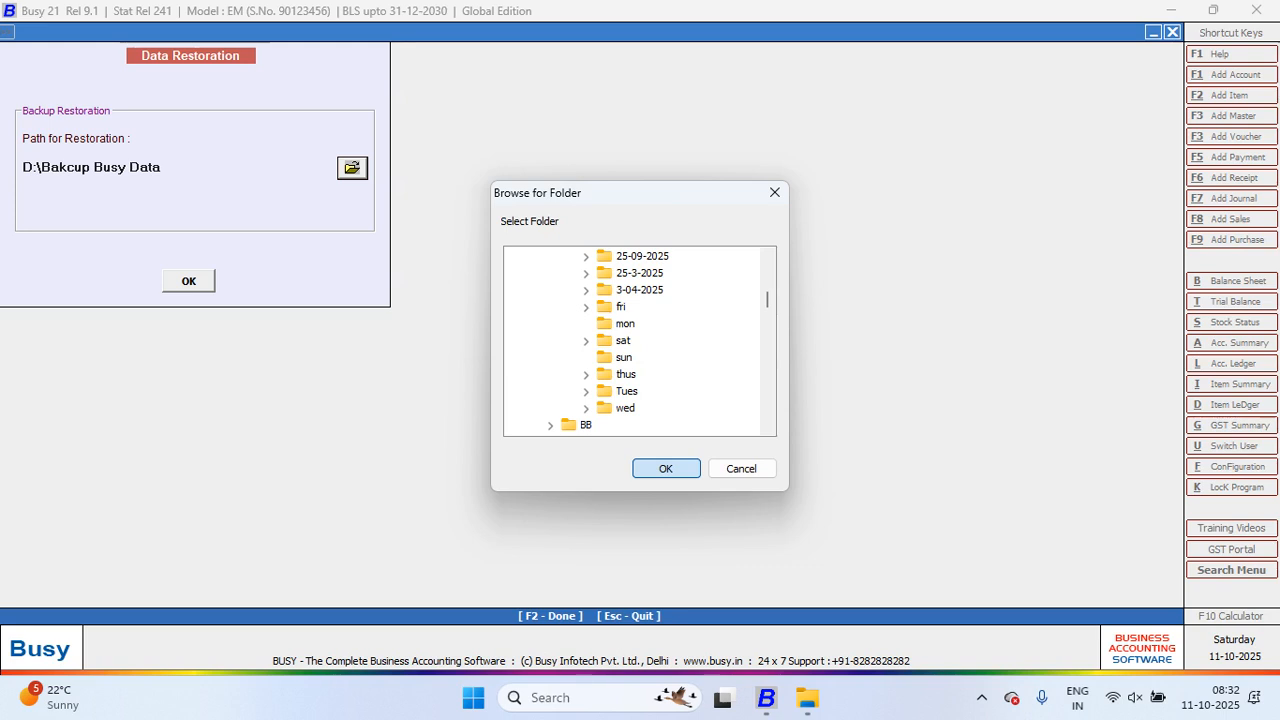
Step: Restore DINESH ELECTRICALS from that backup and confirm it reappears in the company list
{"action": "key", "text": "Return"}
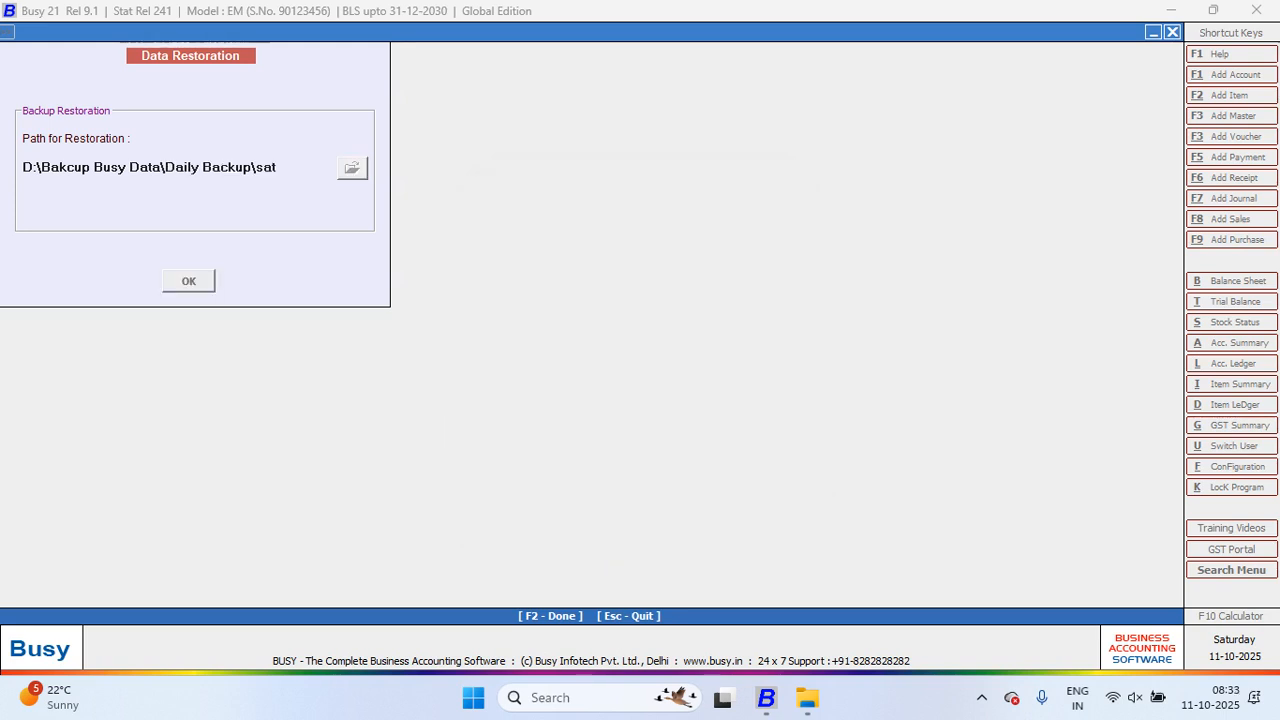
{"action": "key", "text": "Return"}
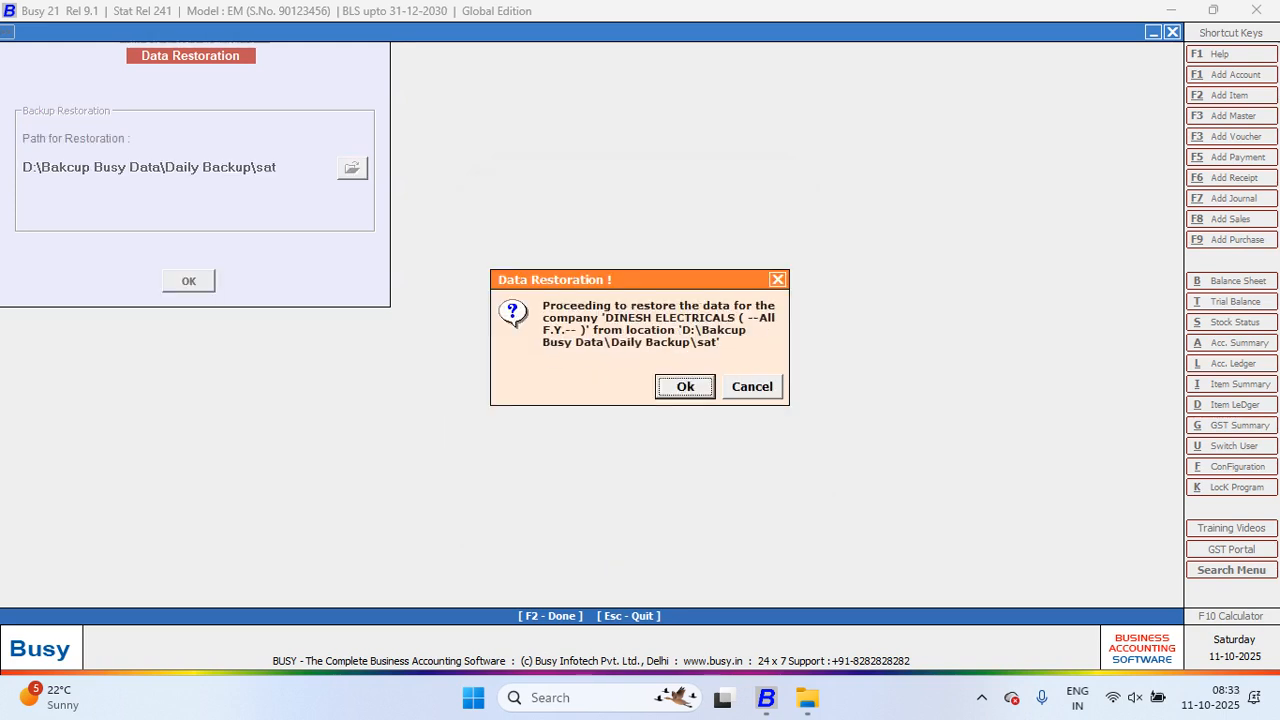
{"action": "key", "text": "Return"}
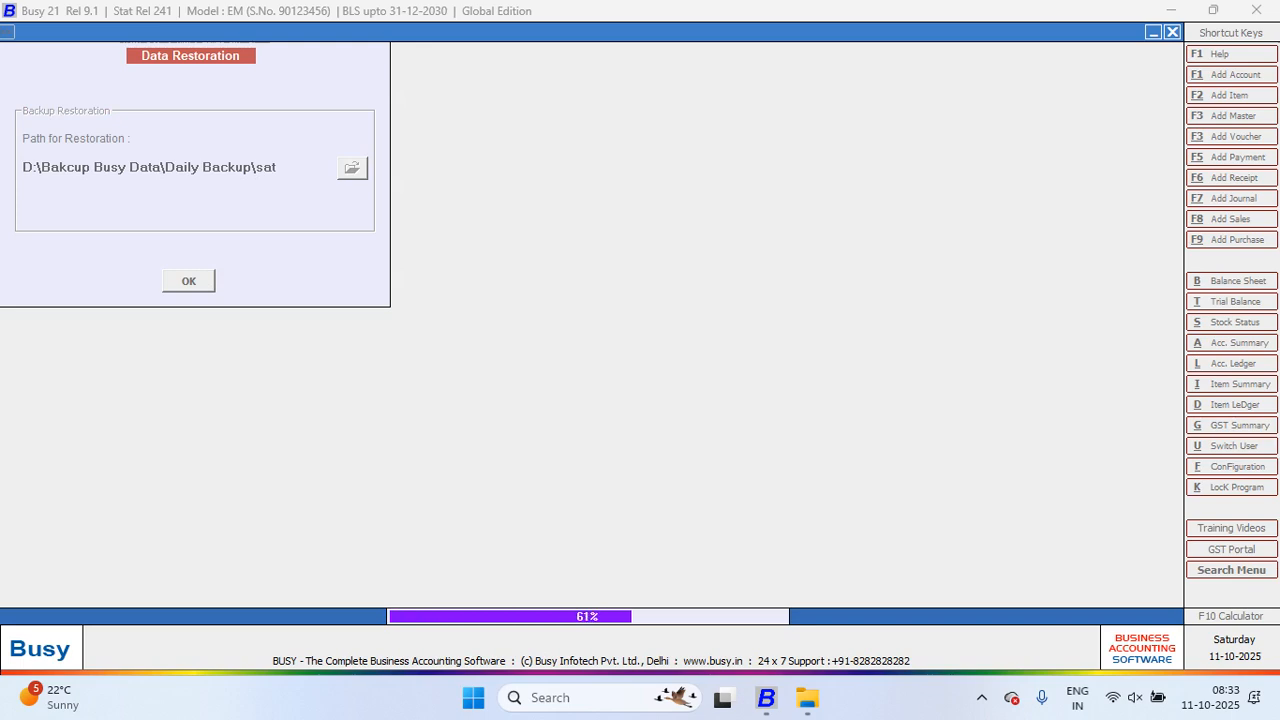
{"action": "key", "text": "Return"}
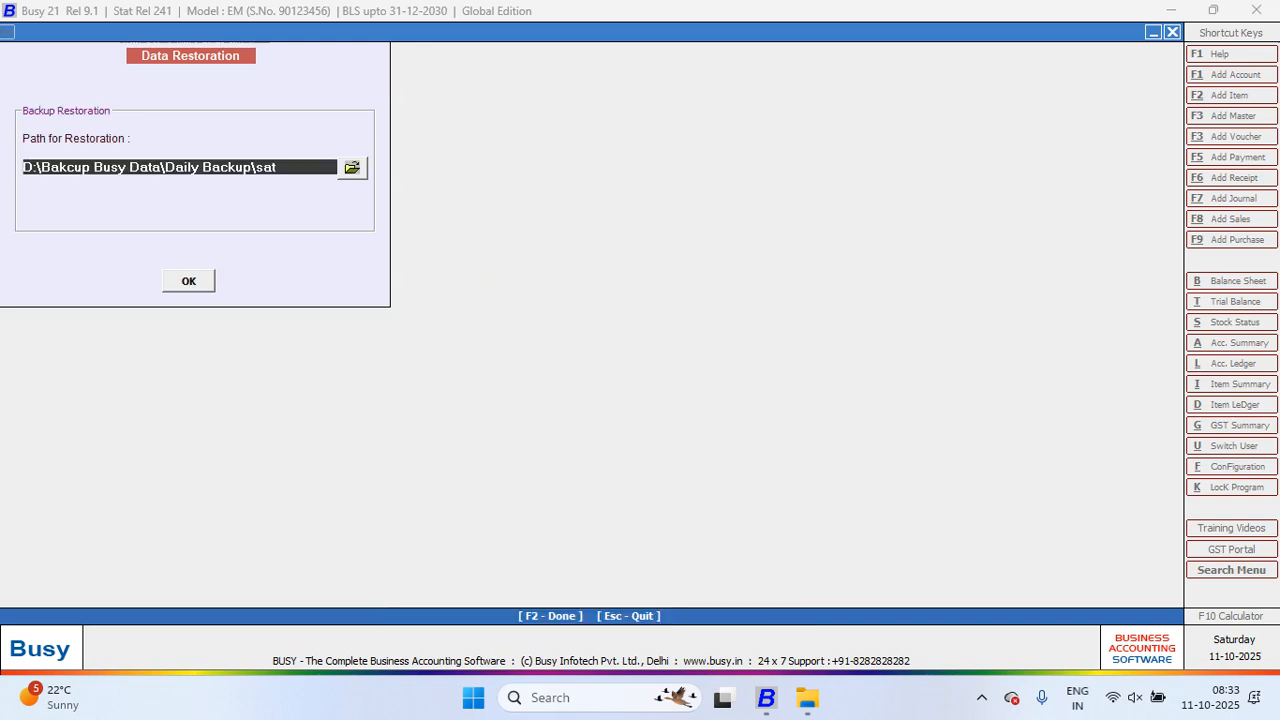
{"action": "key", "text": "Escape"}
{"action": "key", "text": "Up"}
{"action": "key", "text": "Up"}
{"action": "key", "text": "Up"}
{"action": "key", "text": "Return"}
{"action": "key", "text": "Down"}
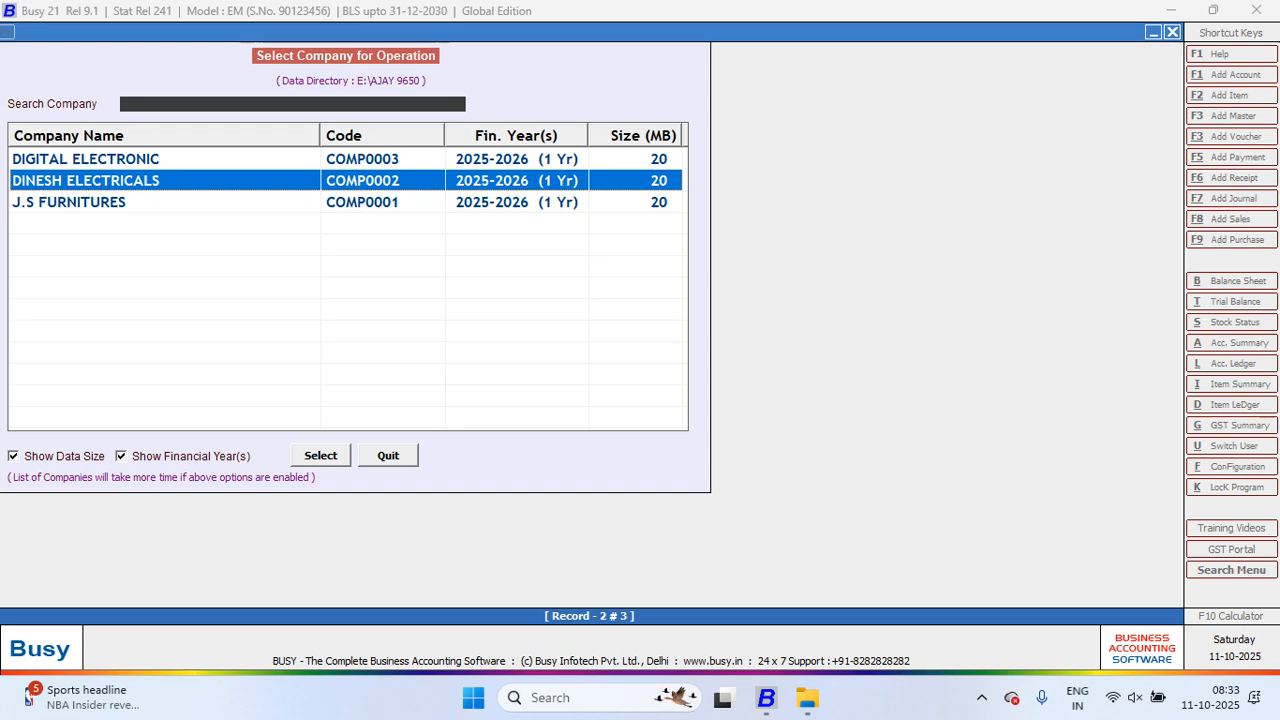
Step: Leave the Open Company list and show the Split Financial Year company selection with all three companies
{"action": "key", "text": "Escape"}
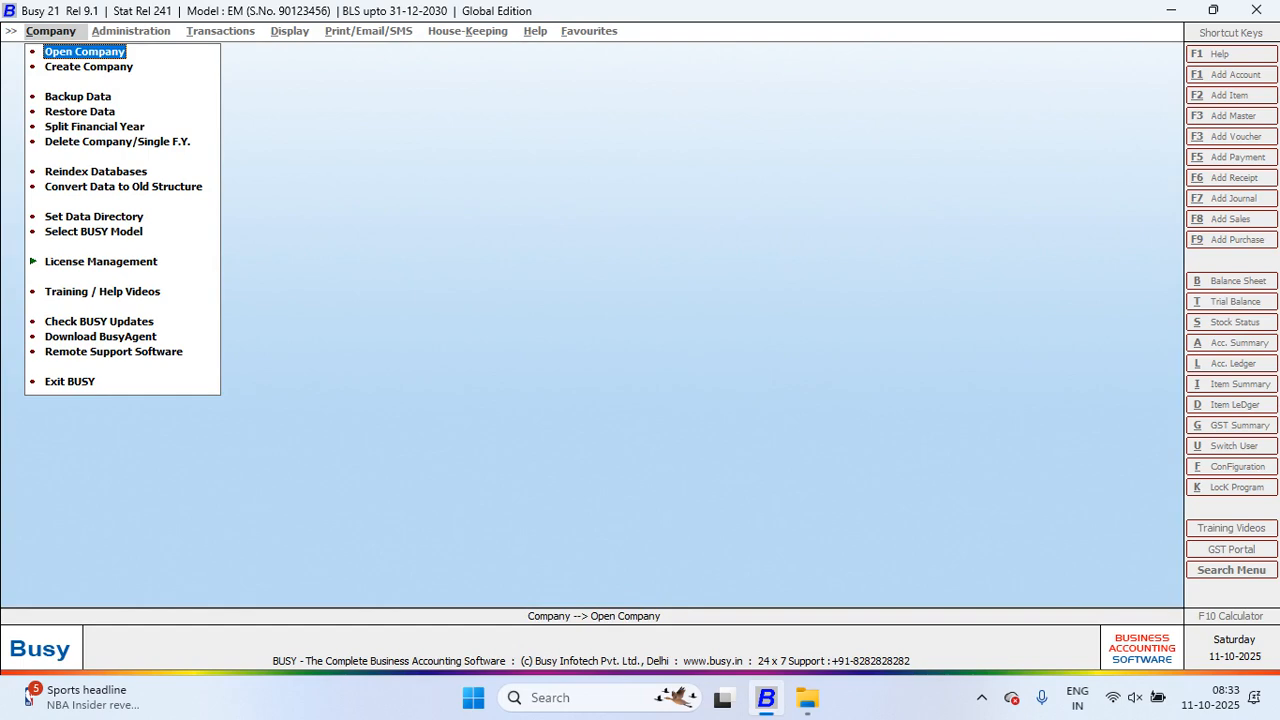
{"action": "key", "text": "Return"}
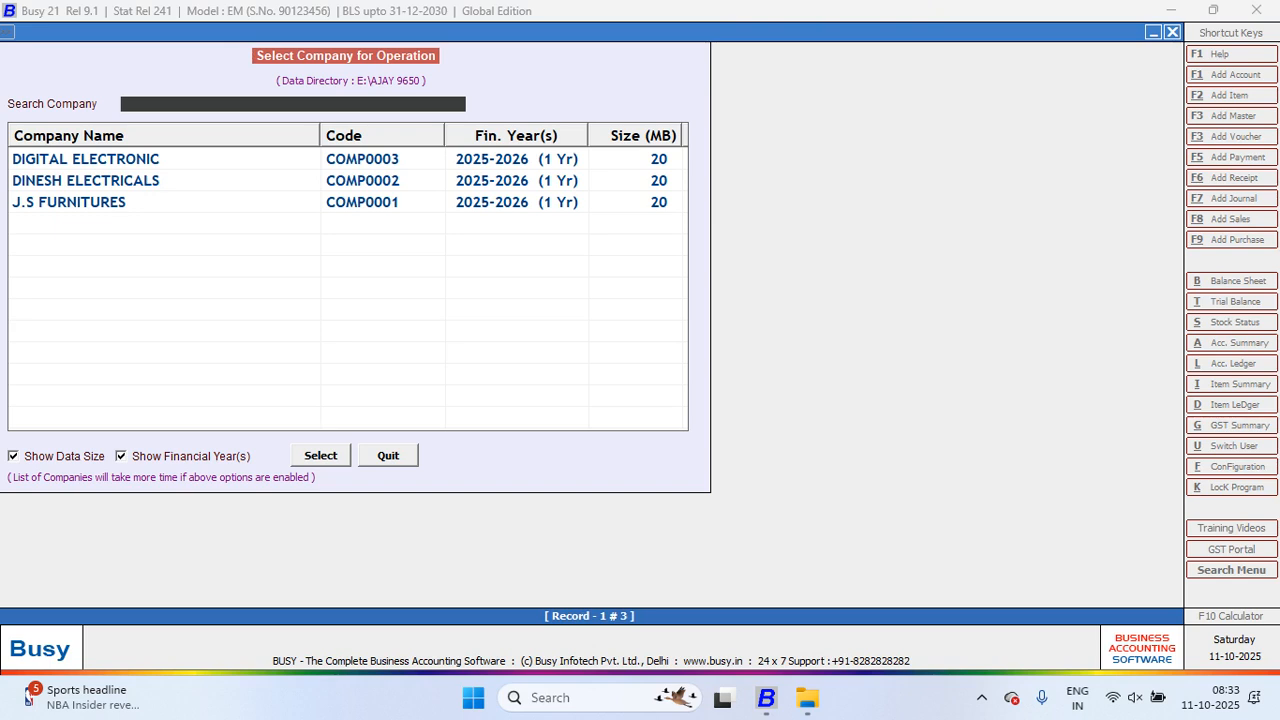
{"action": "key", "text": "Escape"}
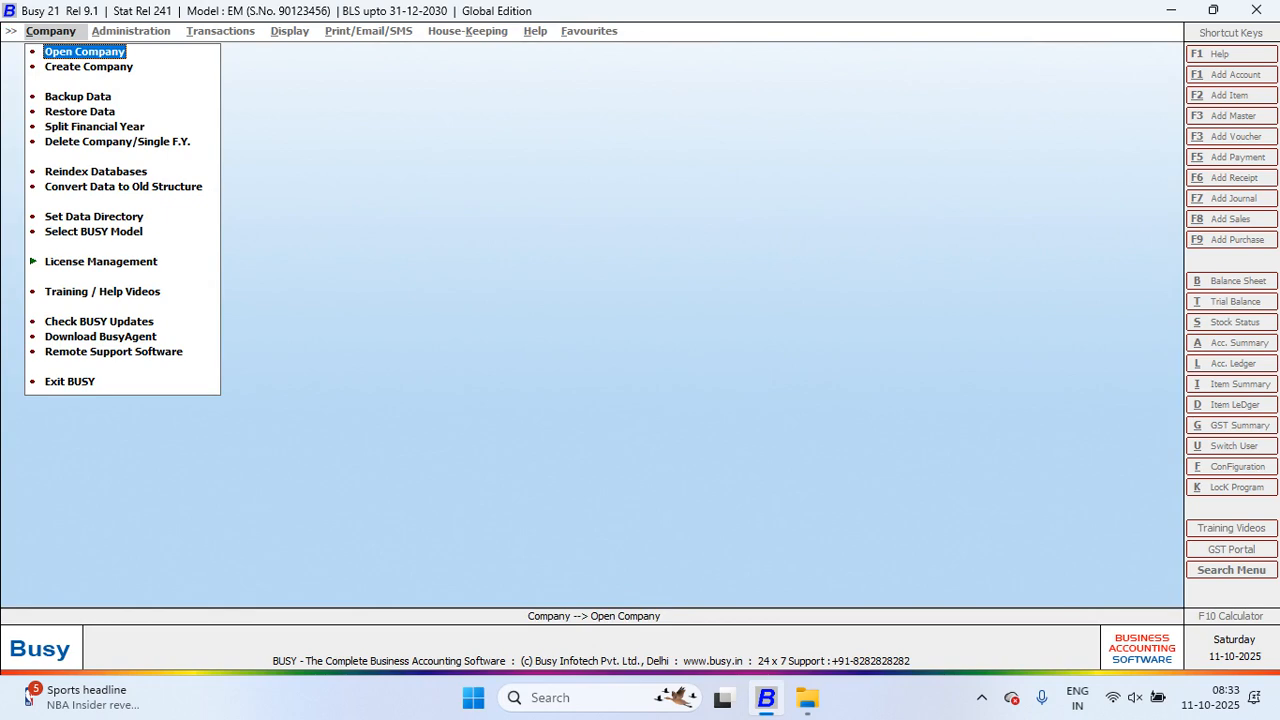
{"action": "key", "text": "Down"}
{"action": "key", "text": "Down"}
{"action": "key", "text": "Down"}
{"action": "key", "text": "Down"}
{"action": "key", "text": "Return"}
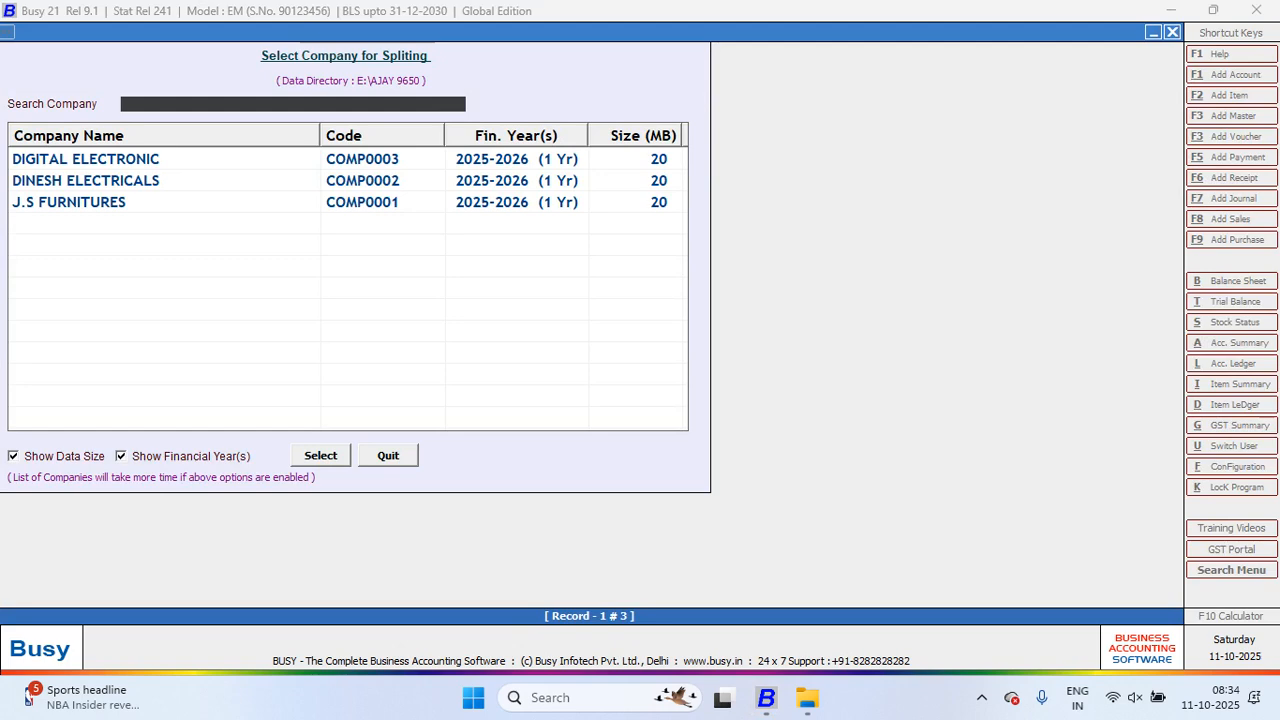
Step: Browse and close the Split Financial Year company list
{"action": "key", "text": "Down"}
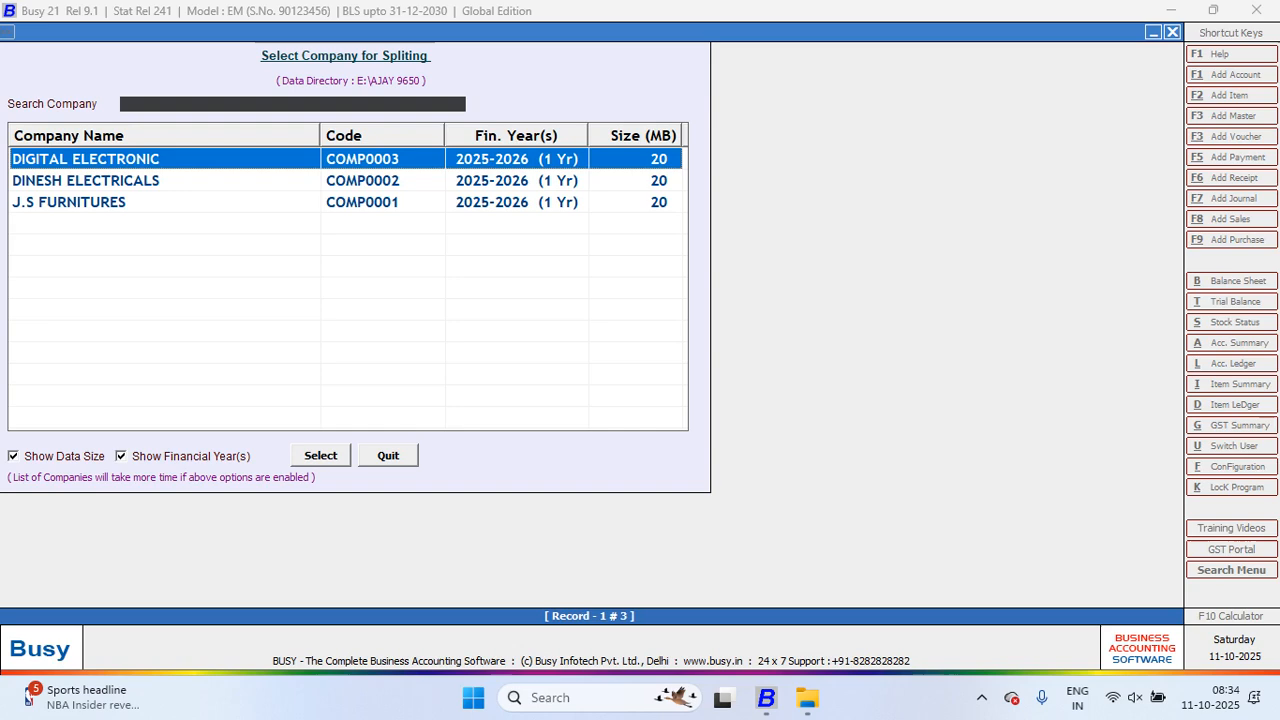
{"action": "key", "text": "Escape"}
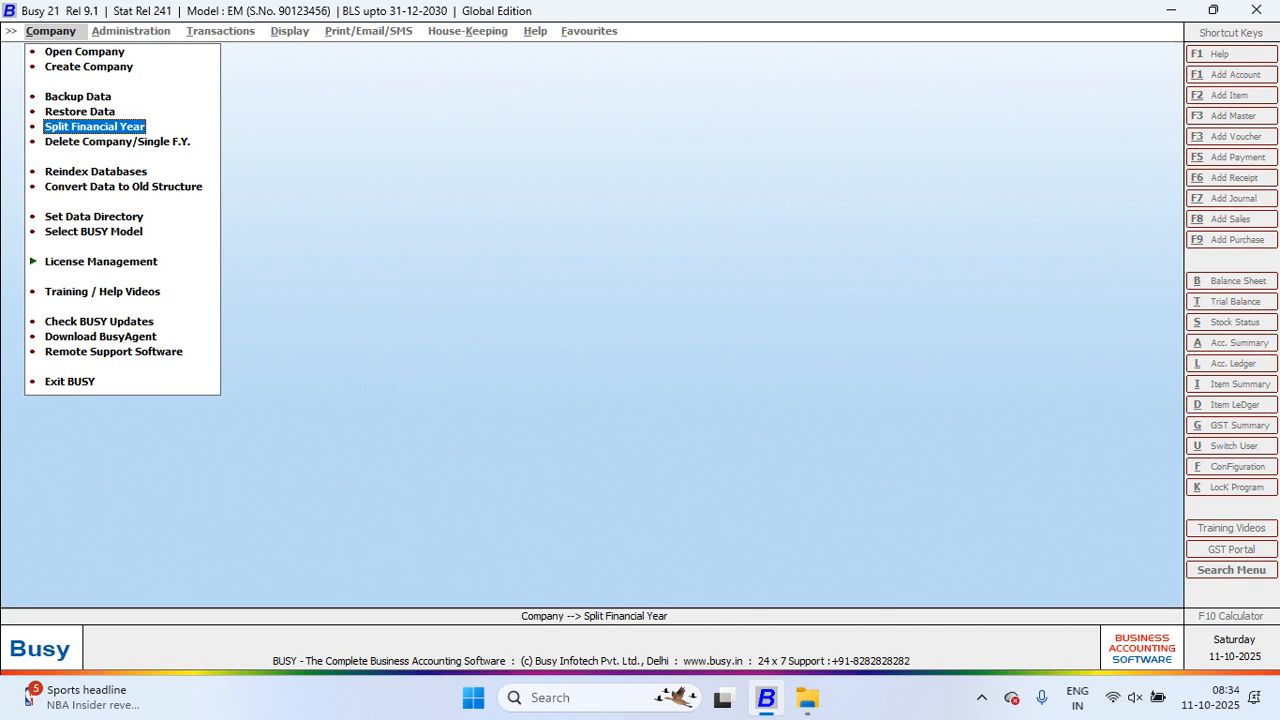
{"action": "key", "text": "Return"}
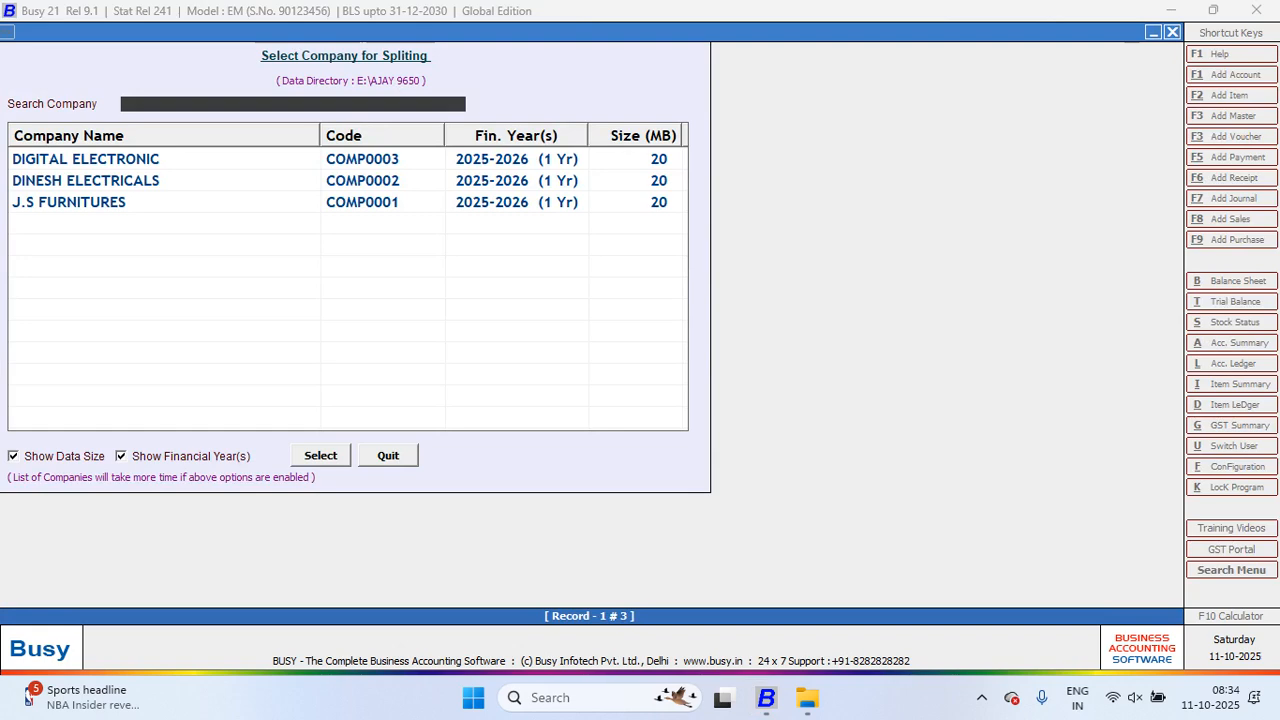
{"action": "key", "text": "Escape"}
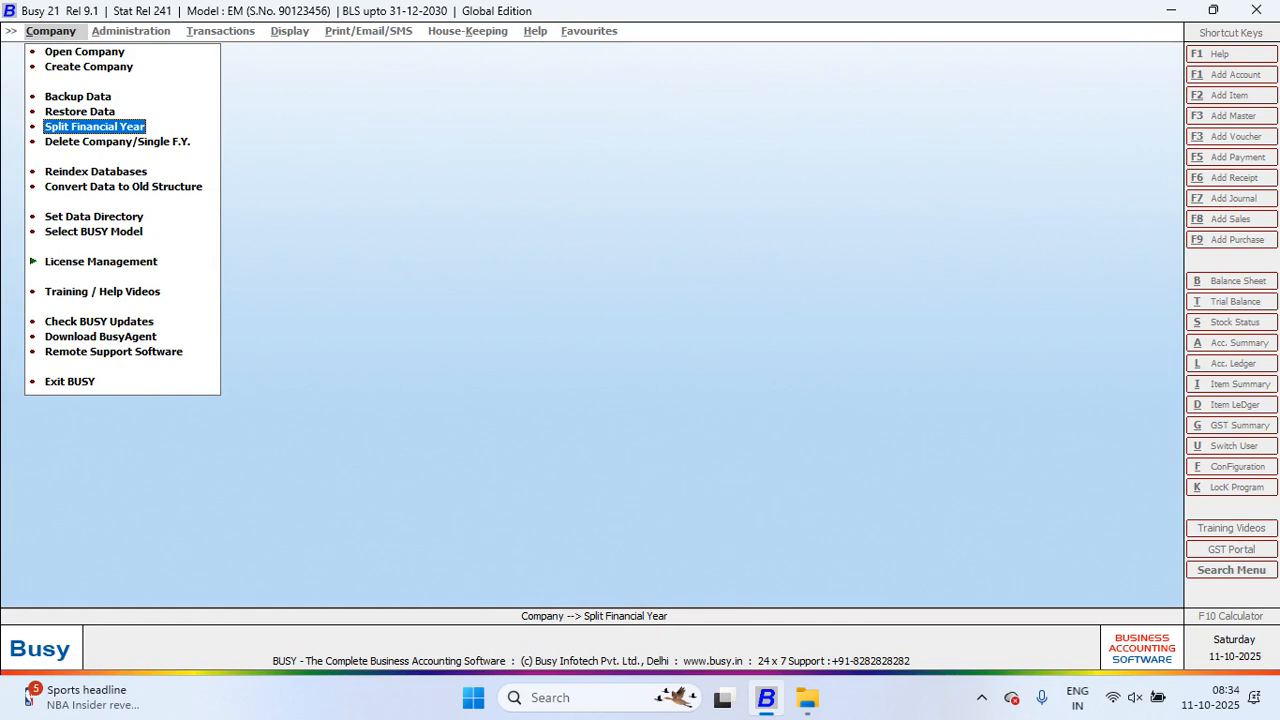
Step: Review DINESH ELECTRICALS in the deletion list without deleting, then show the Reindex Databases company list
{"action": "key", "text": "Down"}
{"action": "key", "text": "Return"}
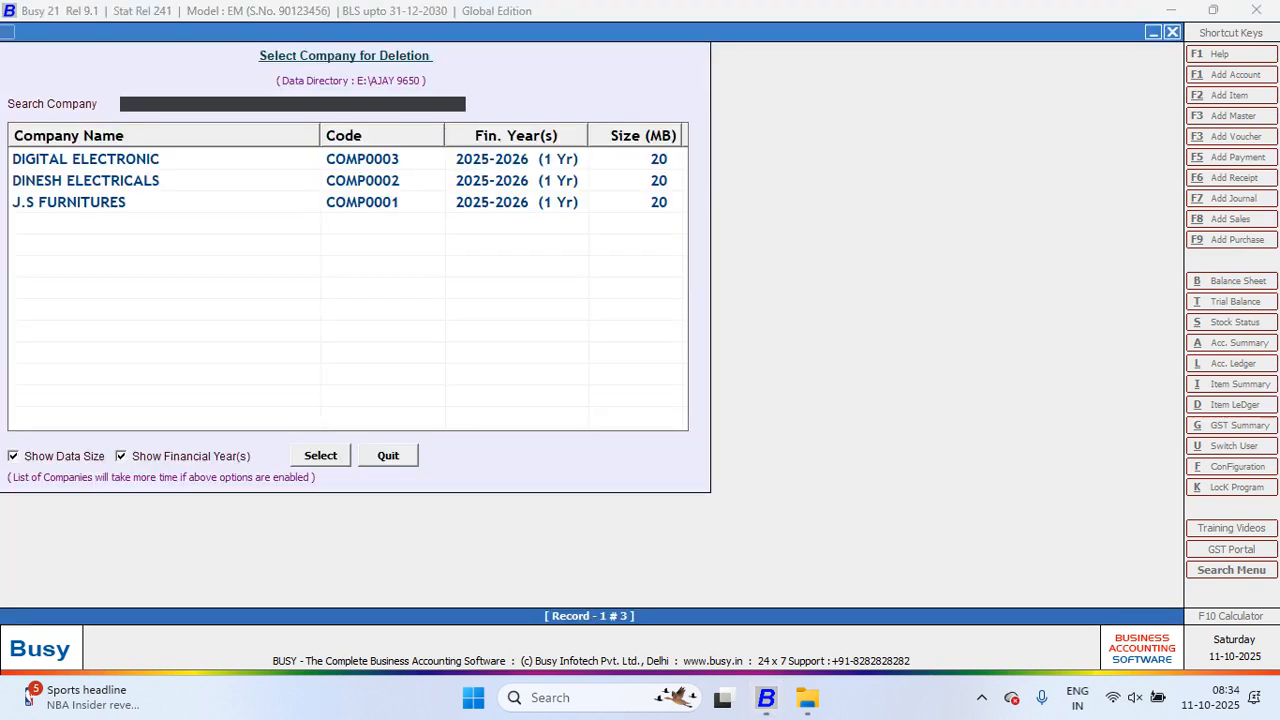
{"action": "key", "text": "Down"}
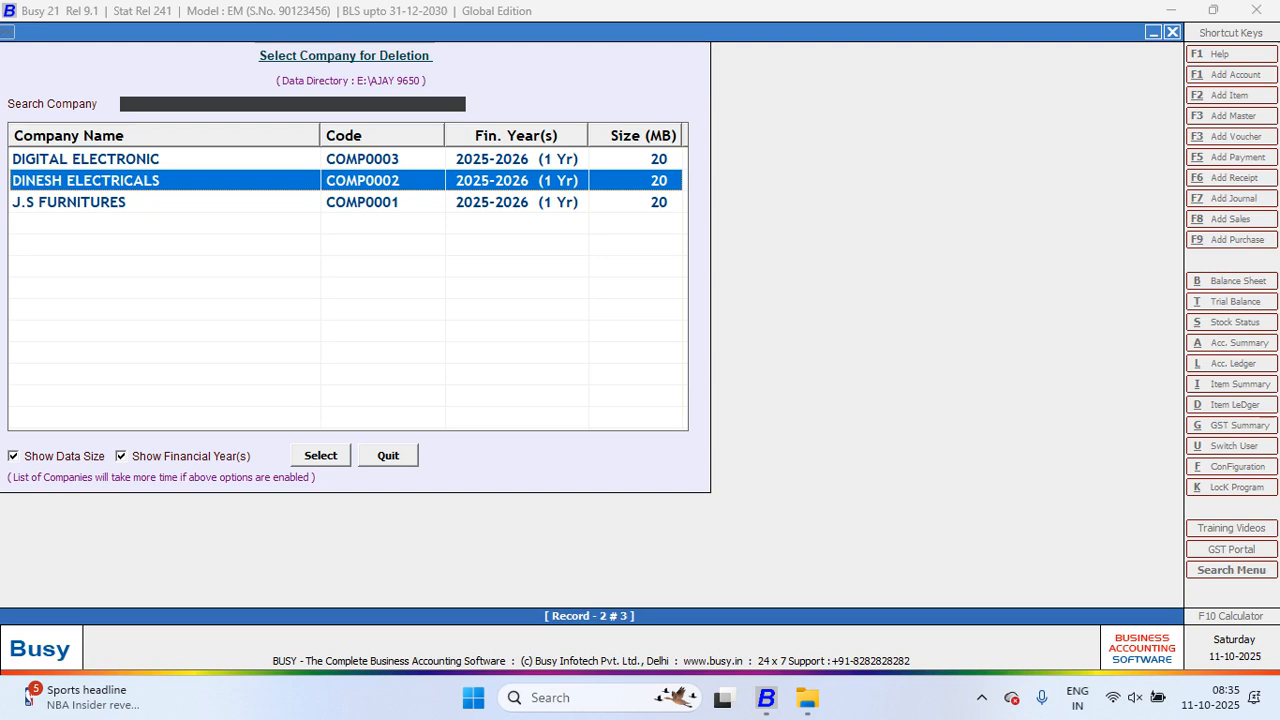
{"action": "key", "text": "Escape"}
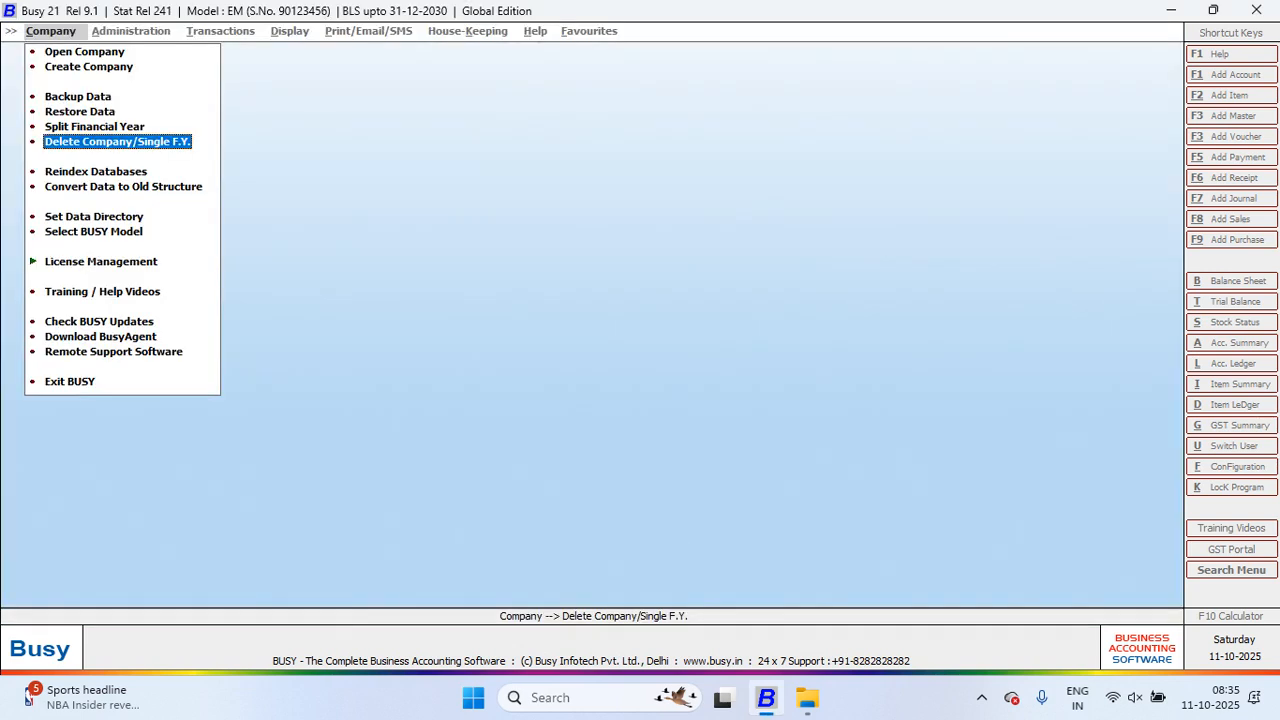
{"action": "key", "text": "Down"}
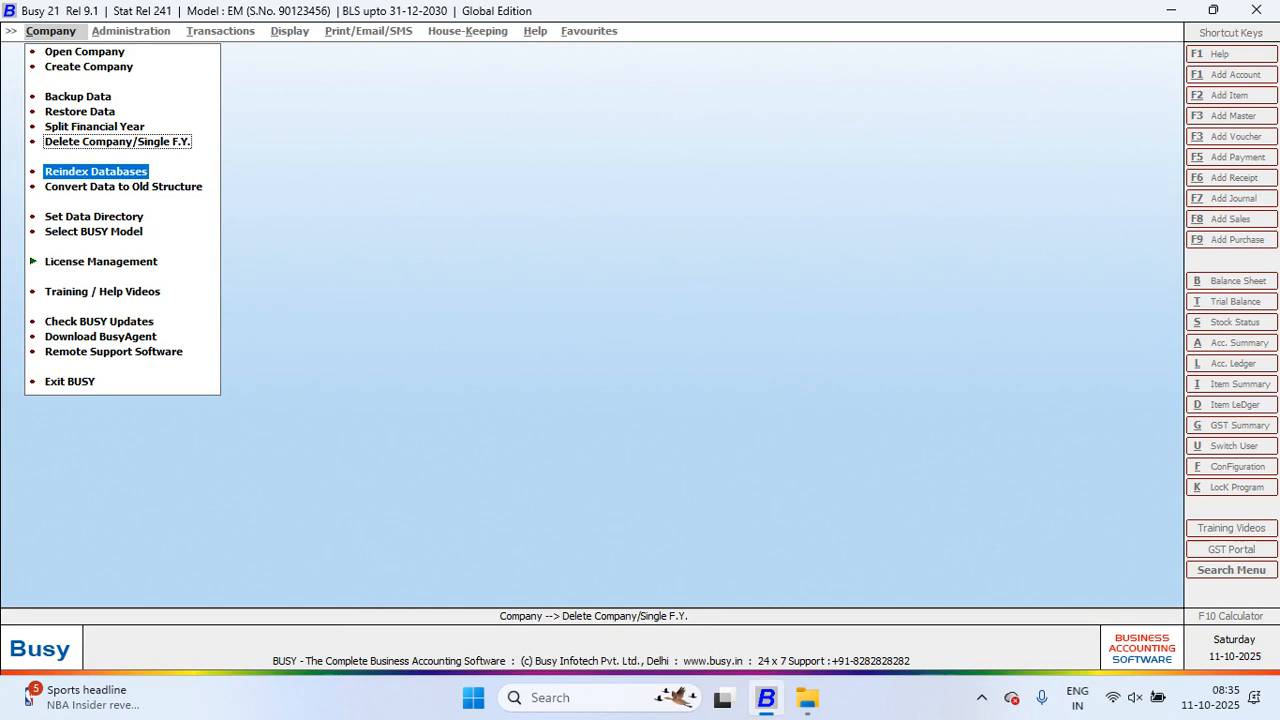
{"action": "key", "text": "Return"}
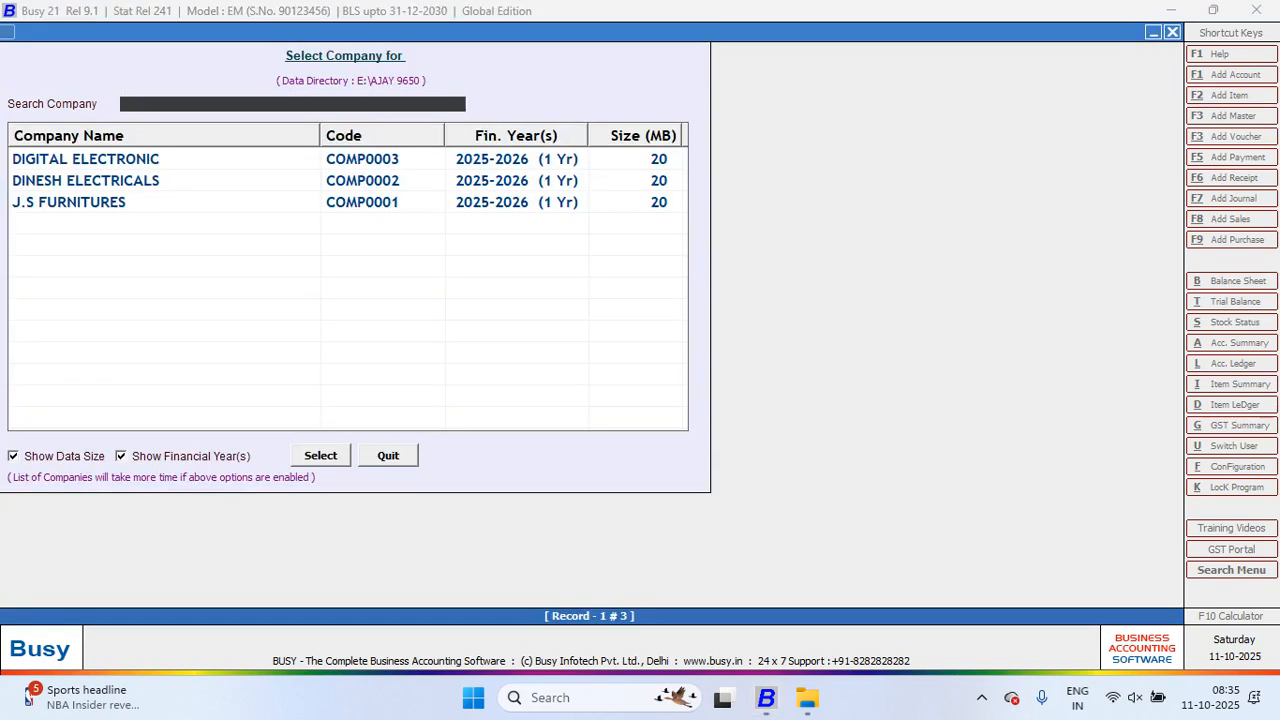
Step: Reindex the DINESH ELECTRICALS 2025-2026 databases, stating a latest backup already exists
{"action": "key", "text": "Escape"}
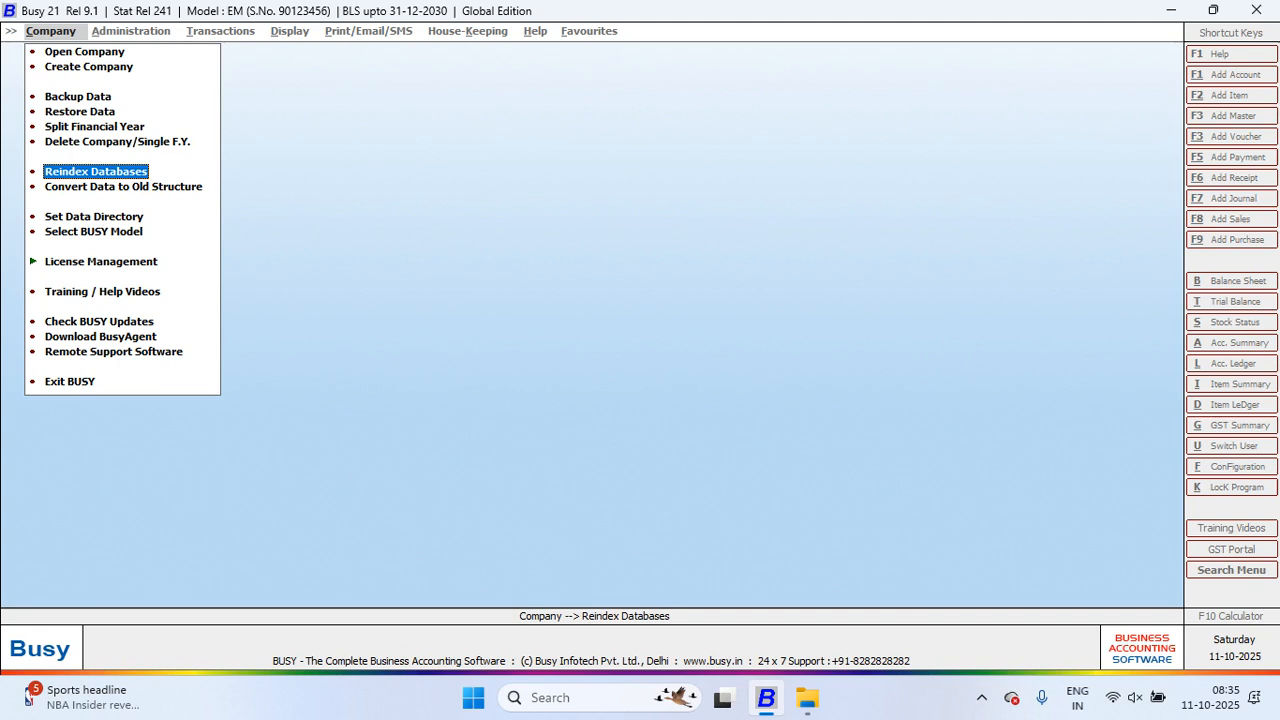
{"action": "key", "text": "Return"}
{"action": "key", "text": "Down"}
{"action": "key", "text": "Return"}
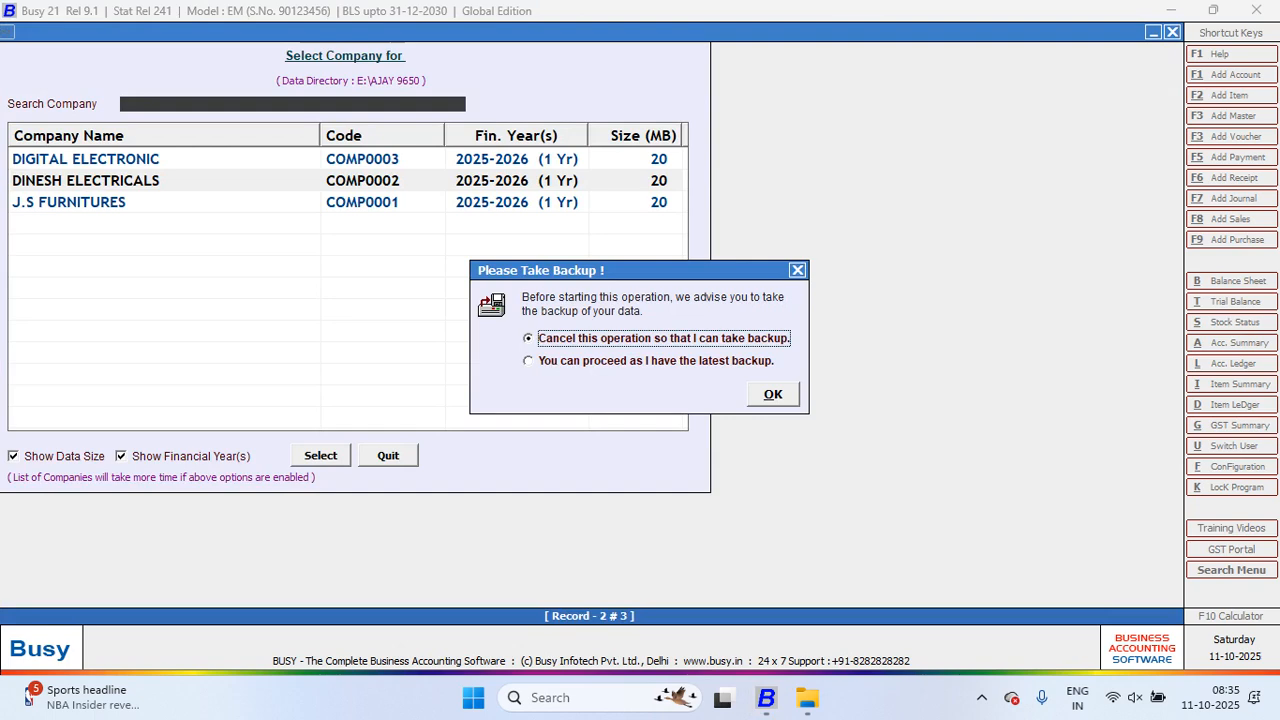
{"action": "key", "text": "Down"}
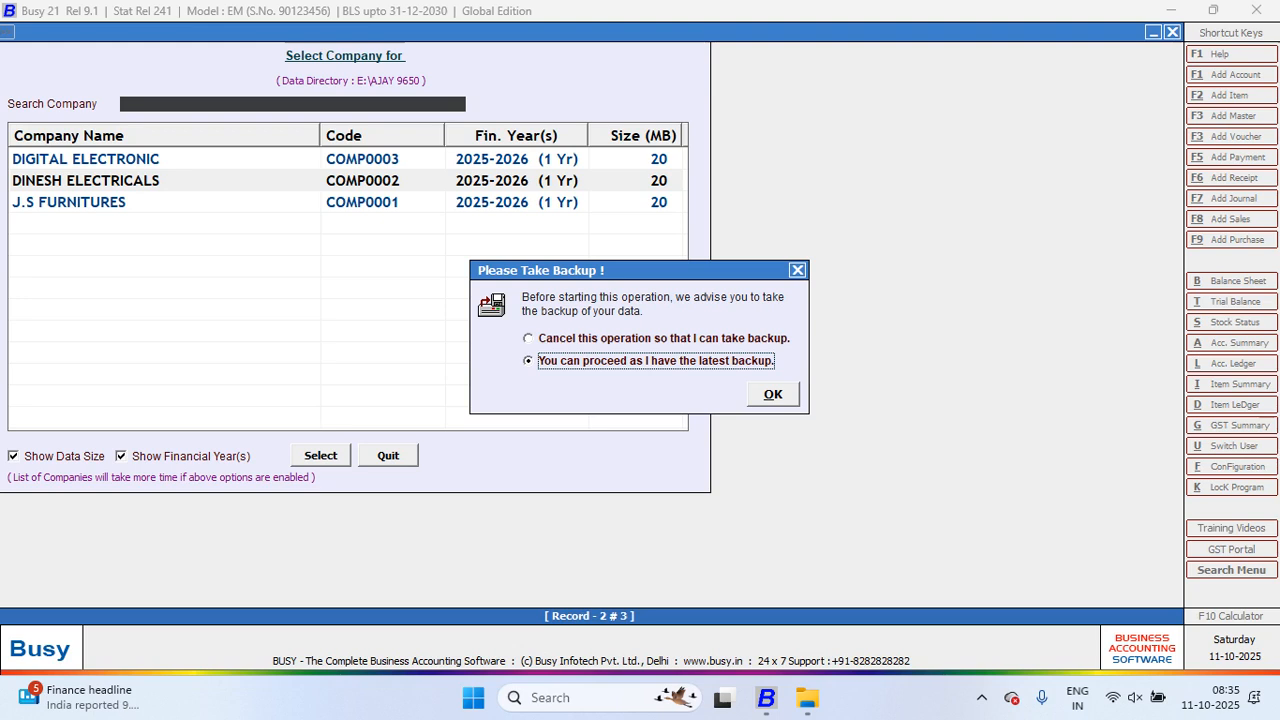
{"action": "key", "text": "Return"}
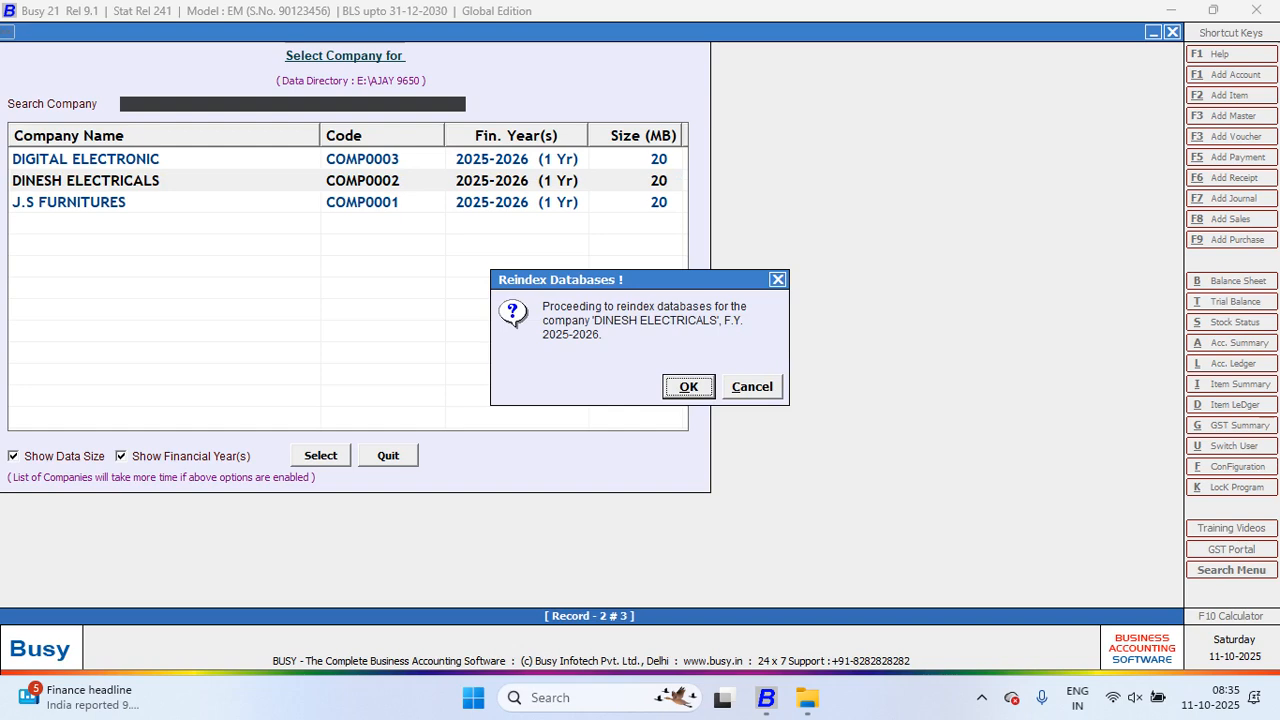
{"action": "key", "text": "Return"}
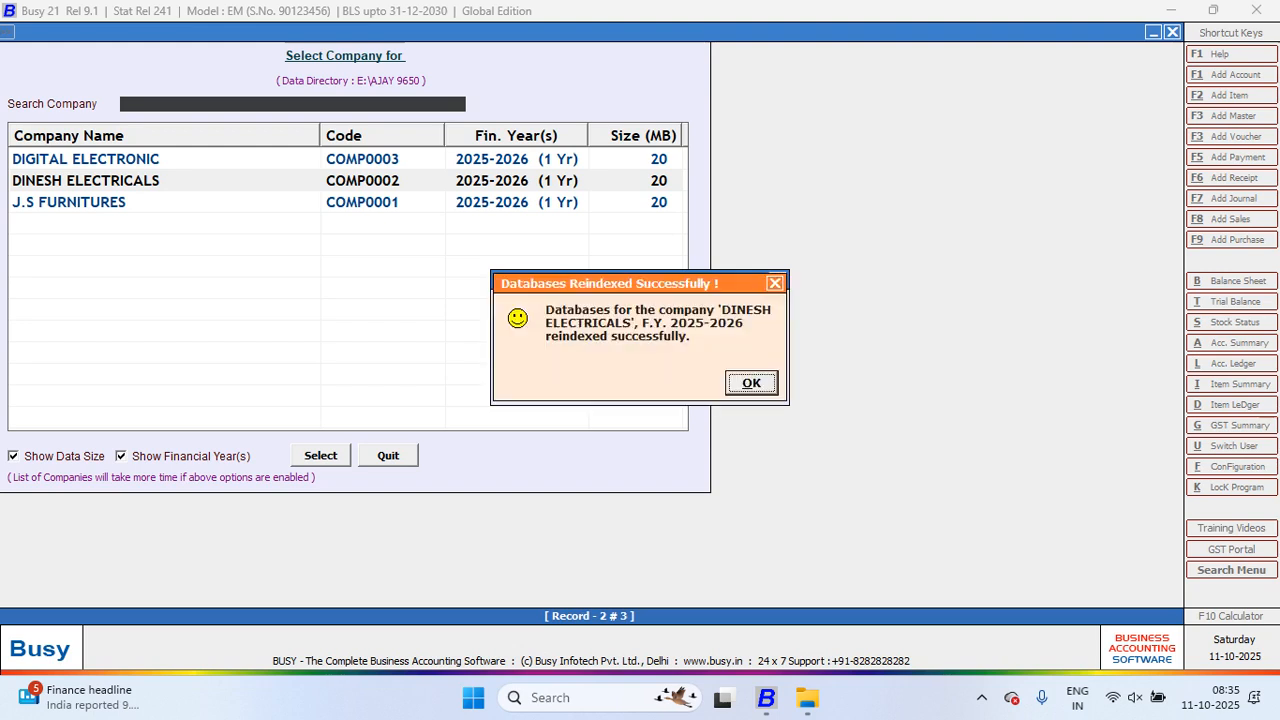
{"action": "key", "text": "Return"}
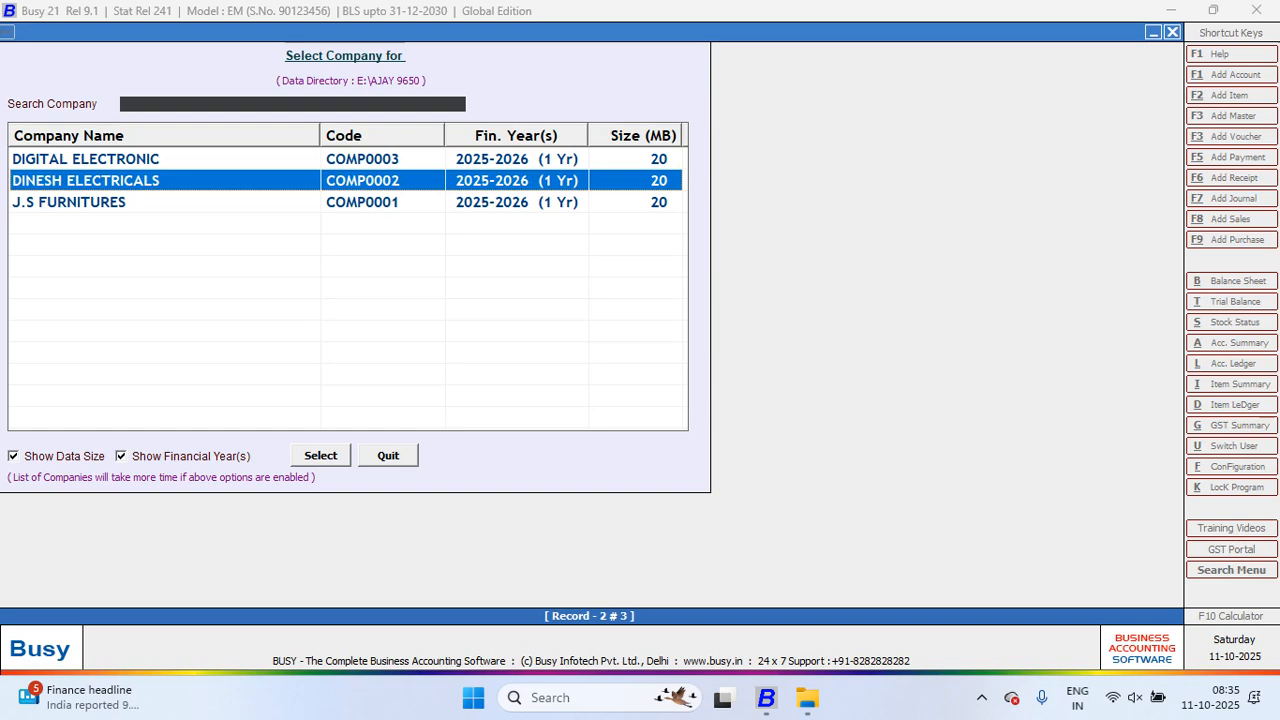
Step: Leave the reindexing list and bring up the Set Data Directory form
{"action": "key", "text": "Escape"}
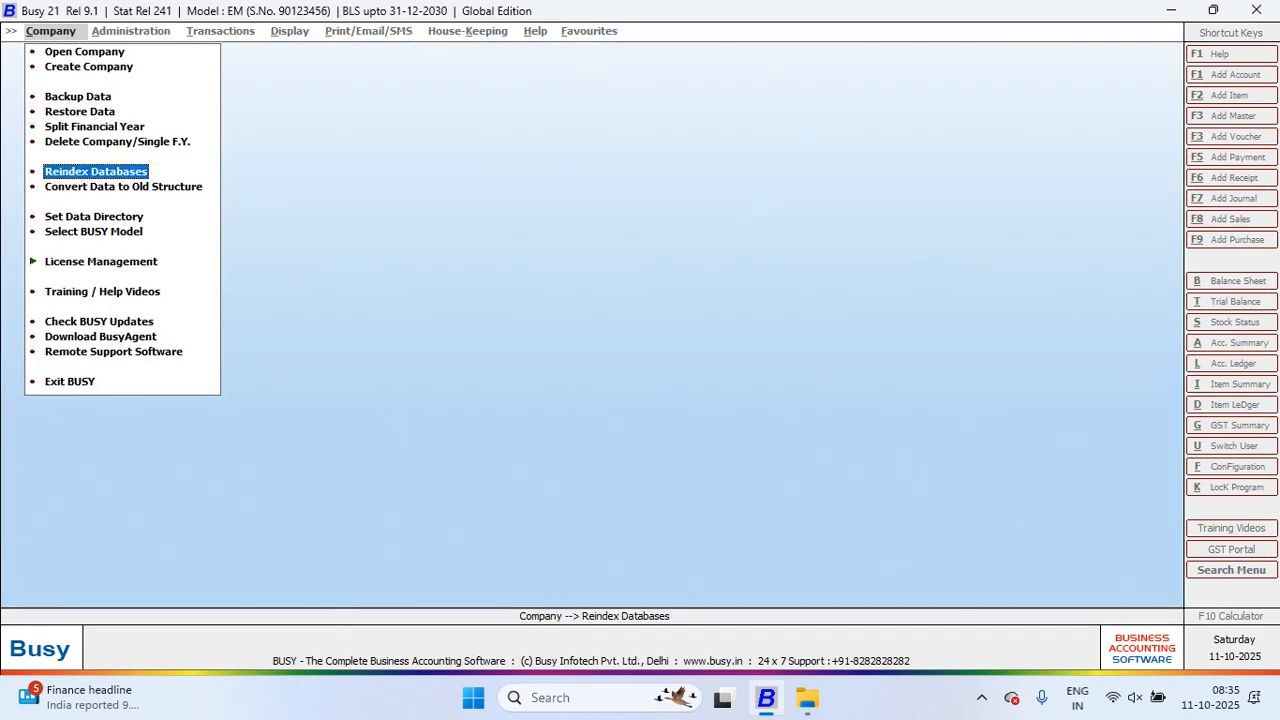
{"action": "key", "text": "Down"}
{"action": "key", "text": "Down"}
{"action": "key", "text": "Return"}
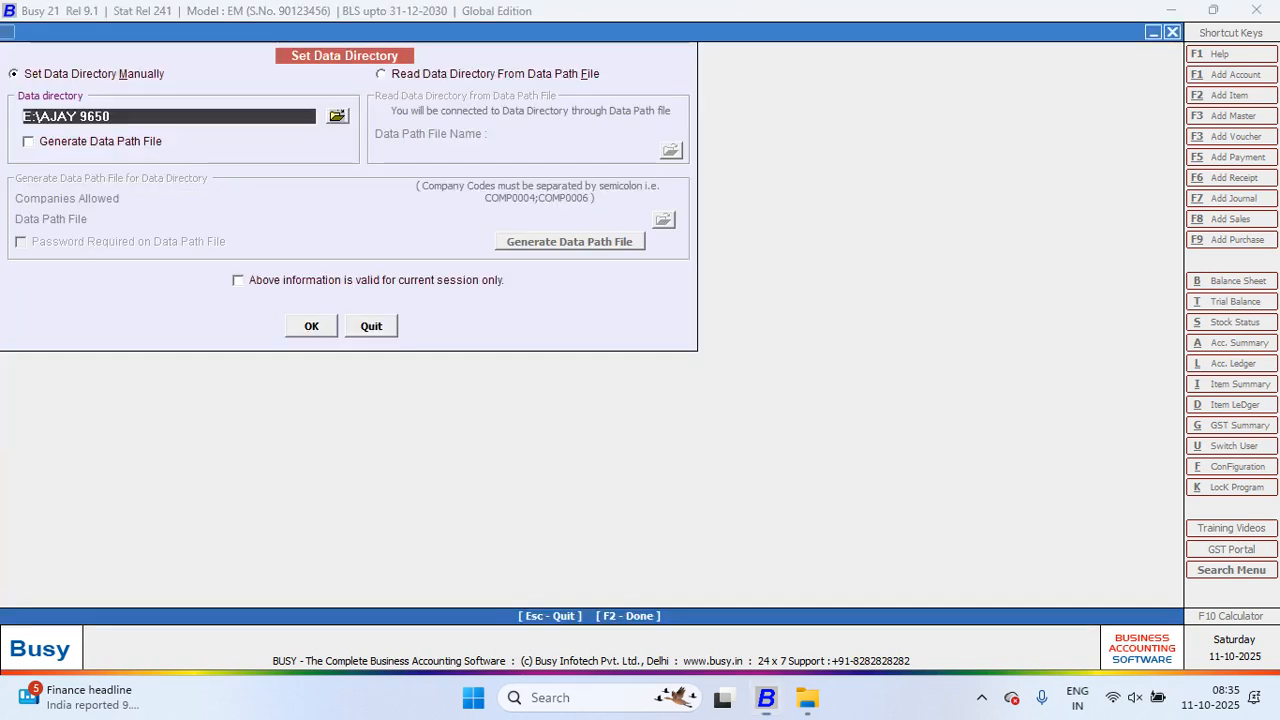
Step: Choose the Standard edition in Select BUSY Model, save it, and expand License Management
{"action": "key", "text": "Escape"}
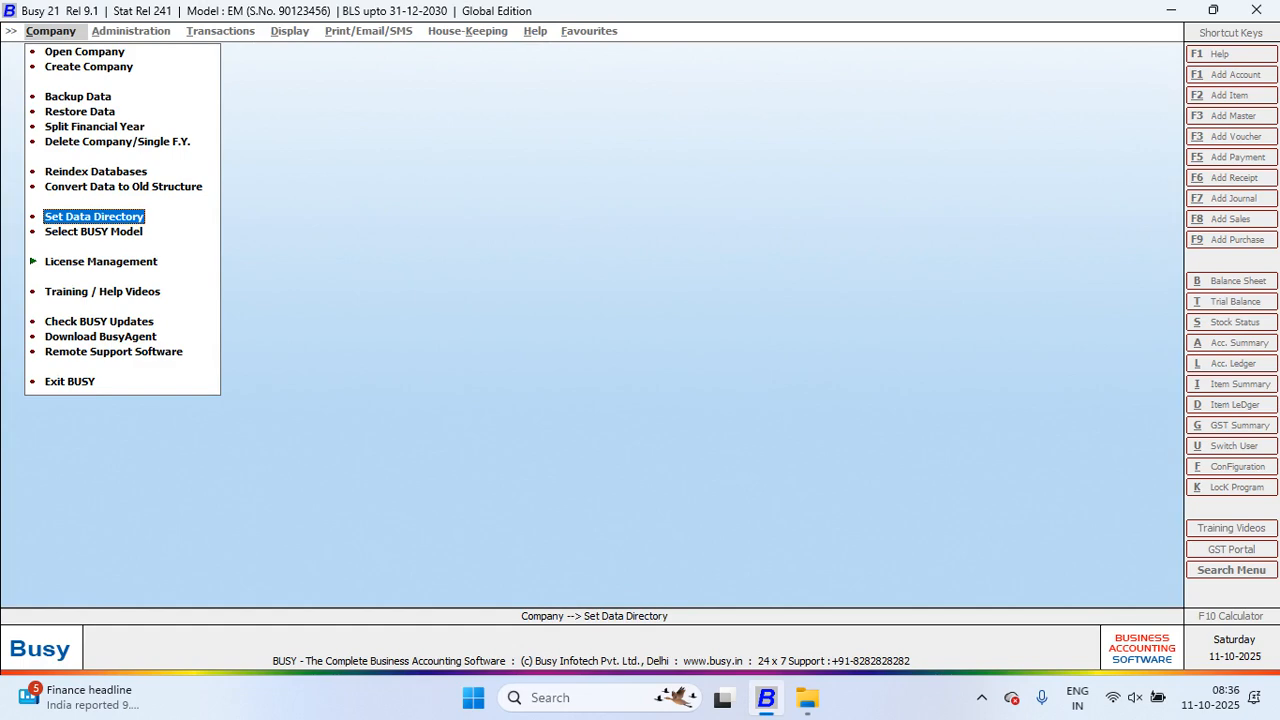
{"action": "key", "text": "Down"}
{"action": "key", "text": "Return"}
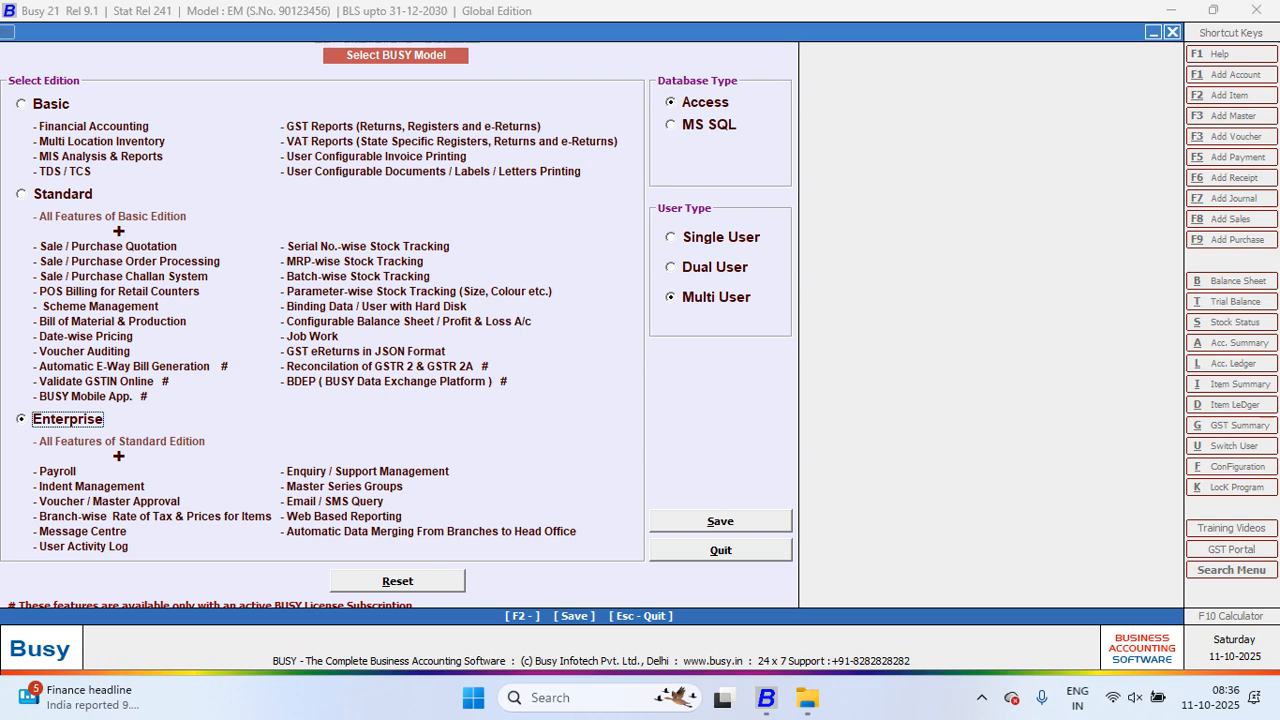
{"action": "key", "text": "Down"}
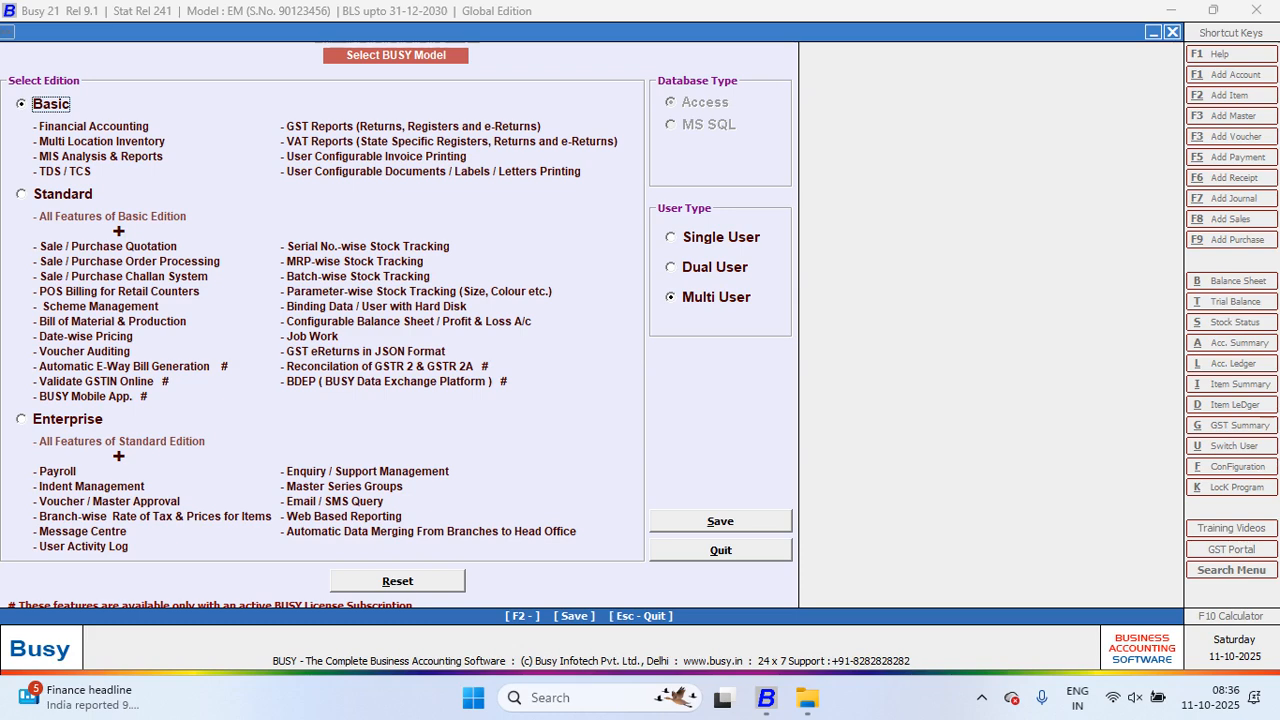
{"action": "key", "text": "Down"}
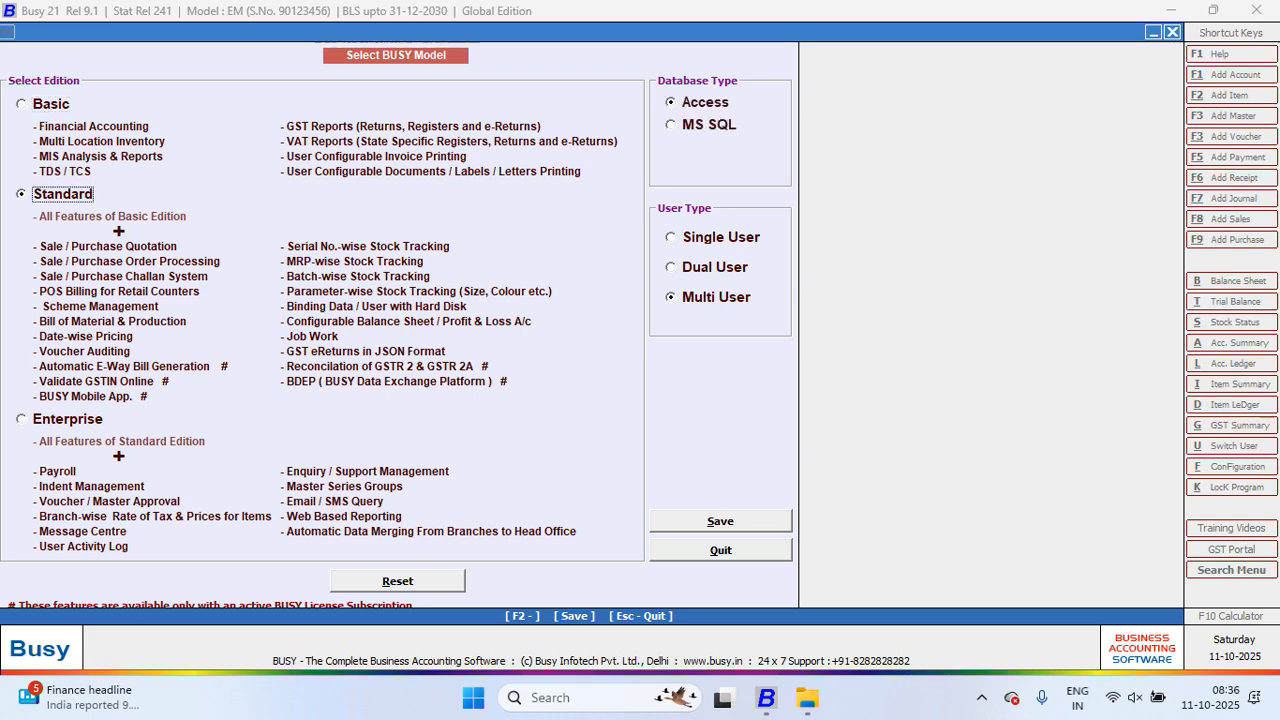
{"action": "key", "text": "Down"}
{"action": "key", "text": "Return"}
{"action": "left_click", "coordinate": [67, 419]}
{"action": "key", "text": "F2"}
{"action": "key", "text": "Return"}
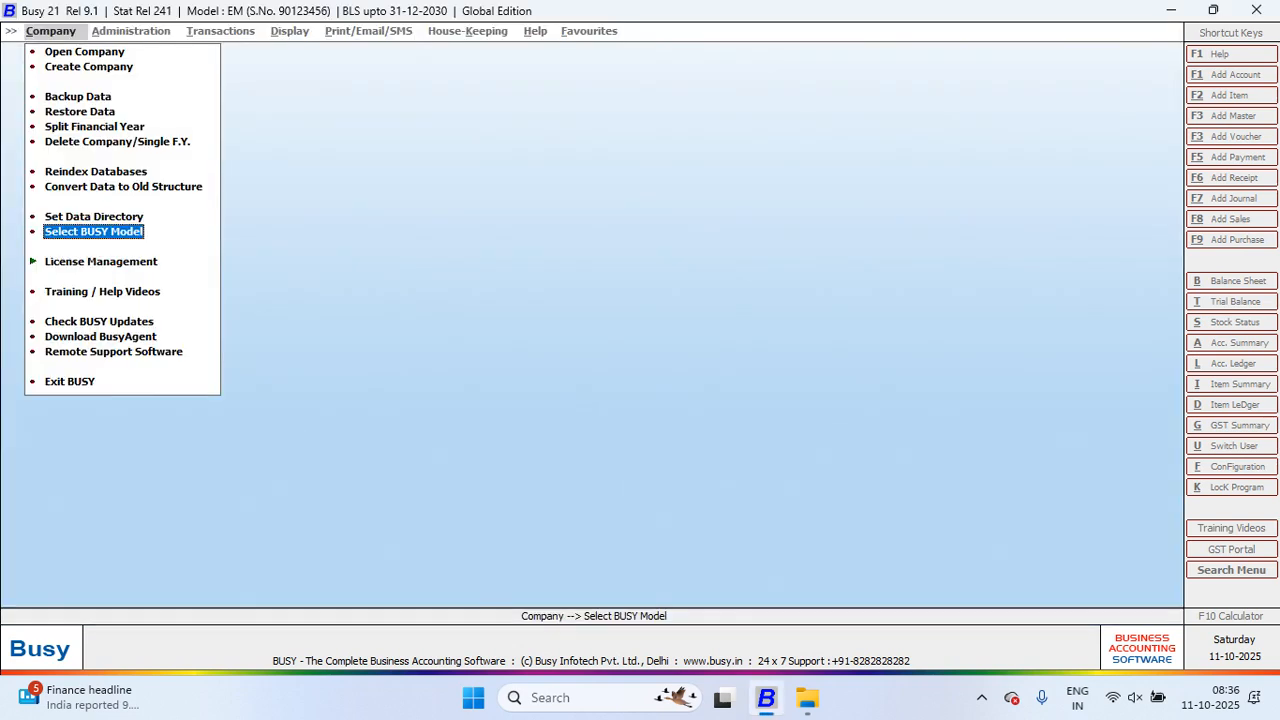
{"action": "key", "text": "Down"}
{"action": "key", "text": "Return"}
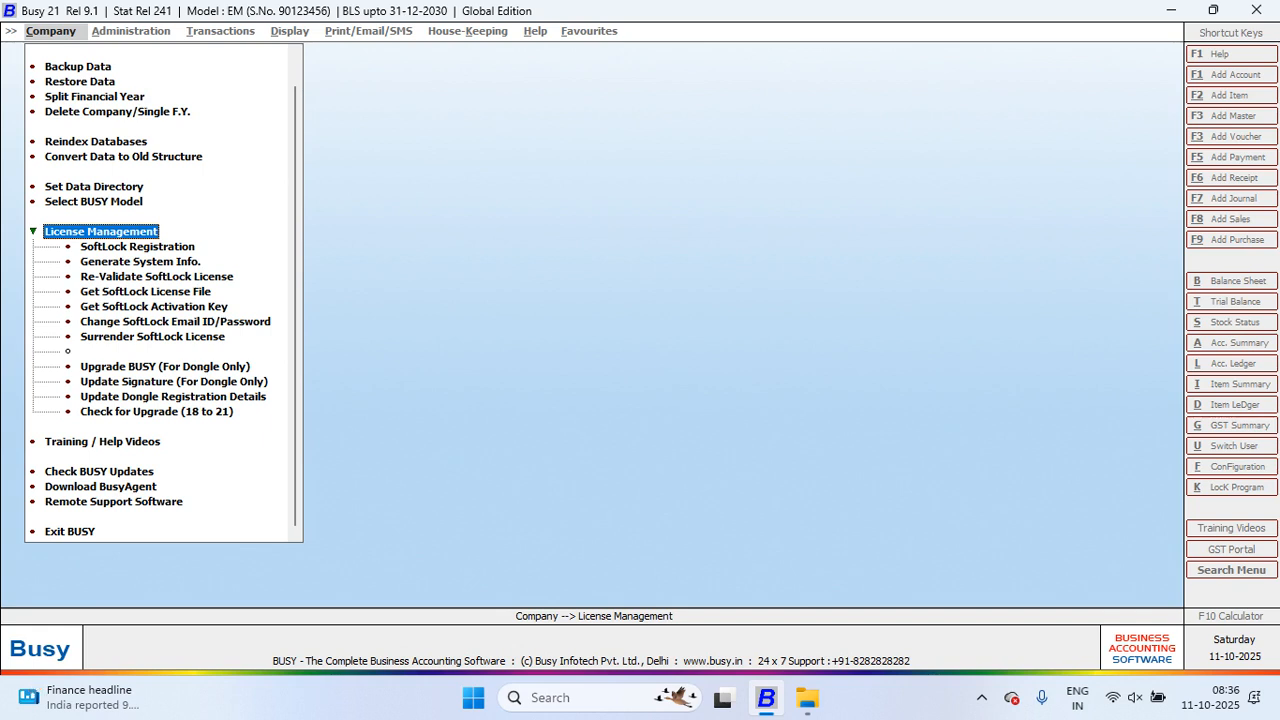
Step: Try validating SoftLock Registration with no serial number, dismiss the error, and quit
{"action": "key", "text": "Down"}
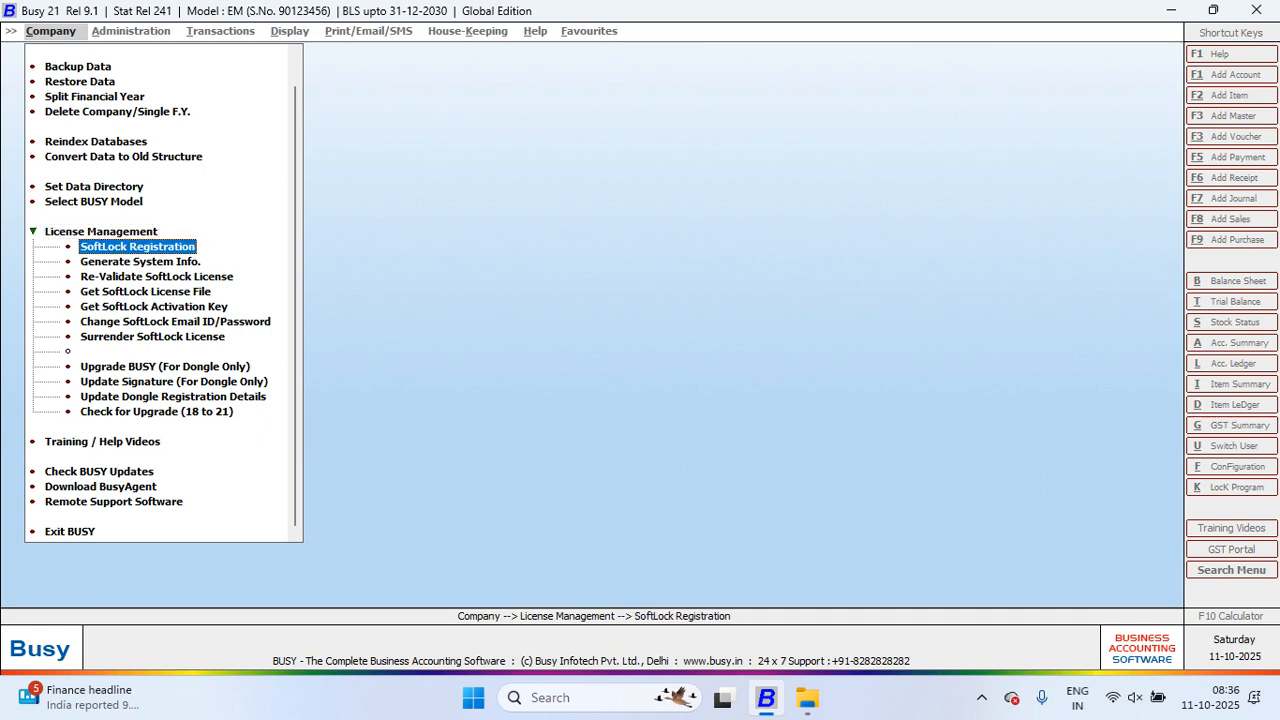
{"action": "key", "text": "Return"}
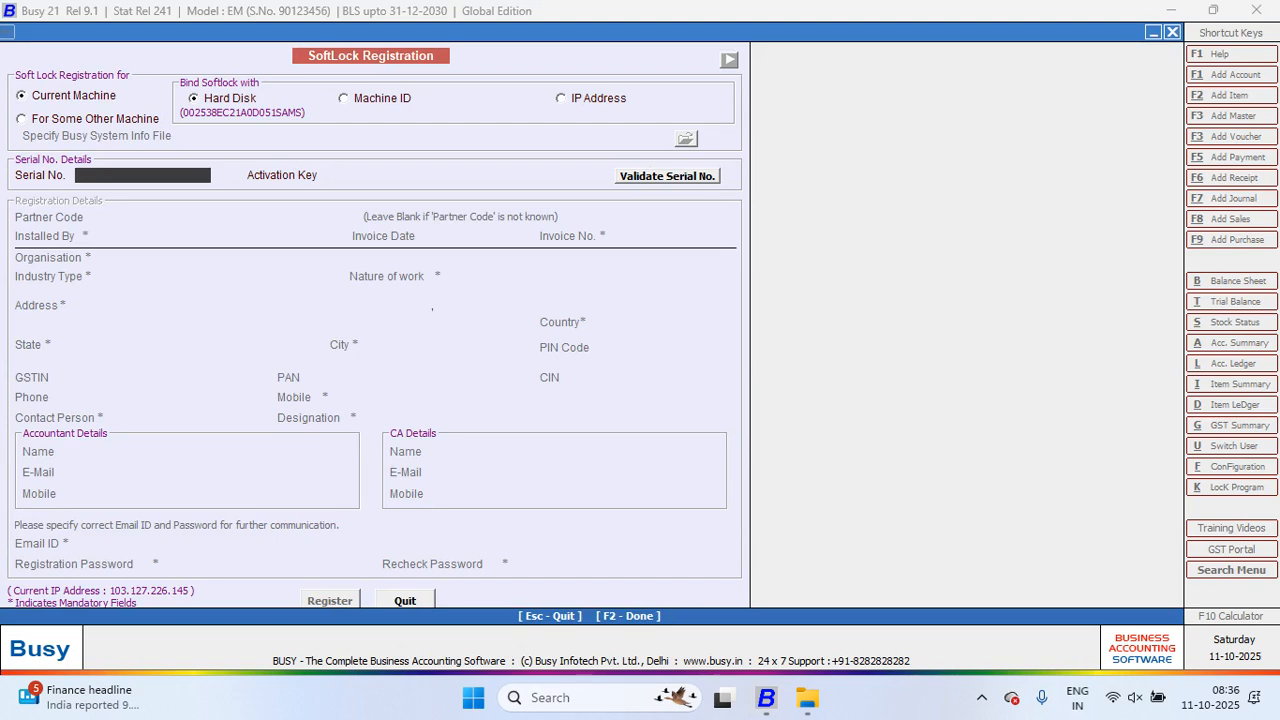
{"action": "key", "text": "Return"}
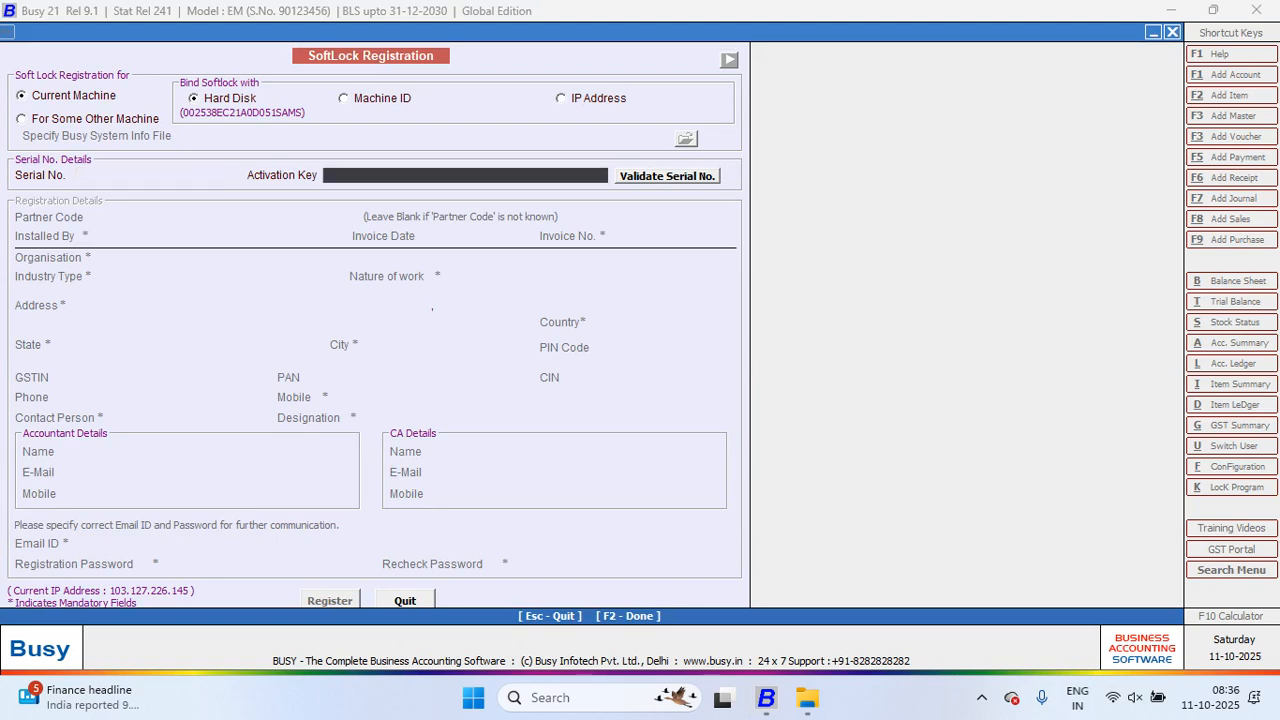
{"action": "key", "text": "Return"}
{"action": "key", "text": "Return"}
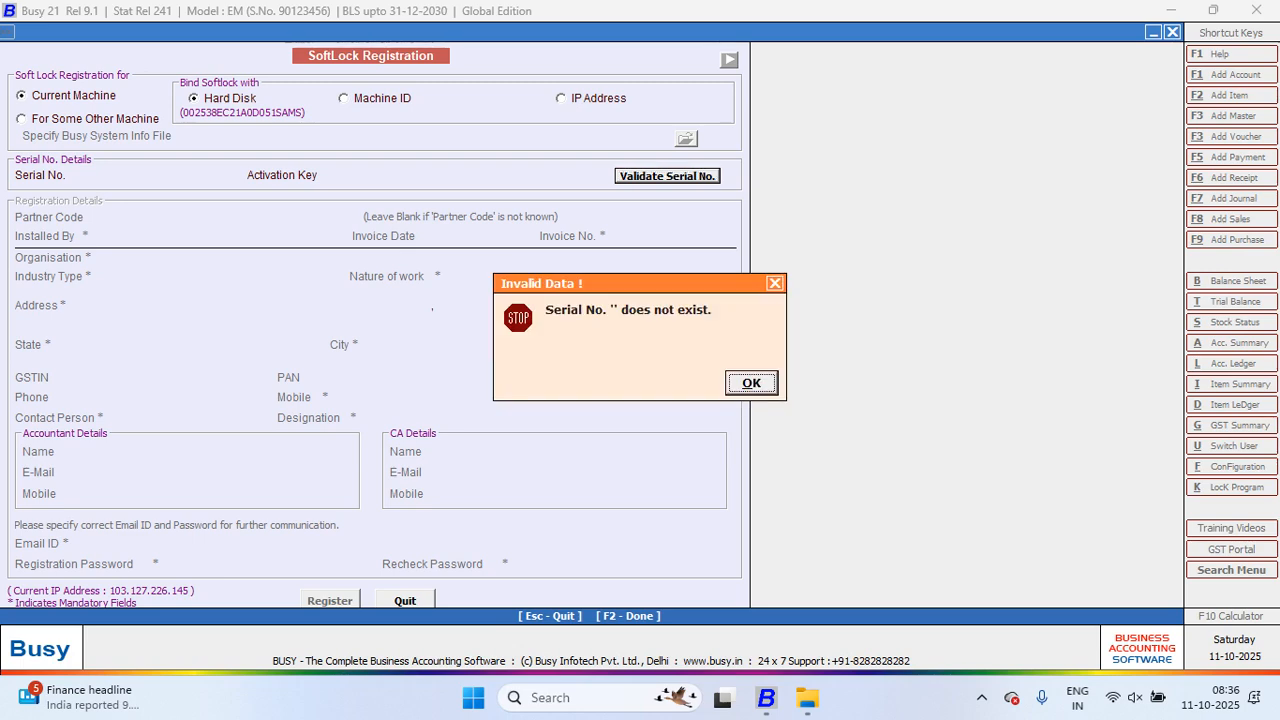
{"action": "key", "text": "Return"}
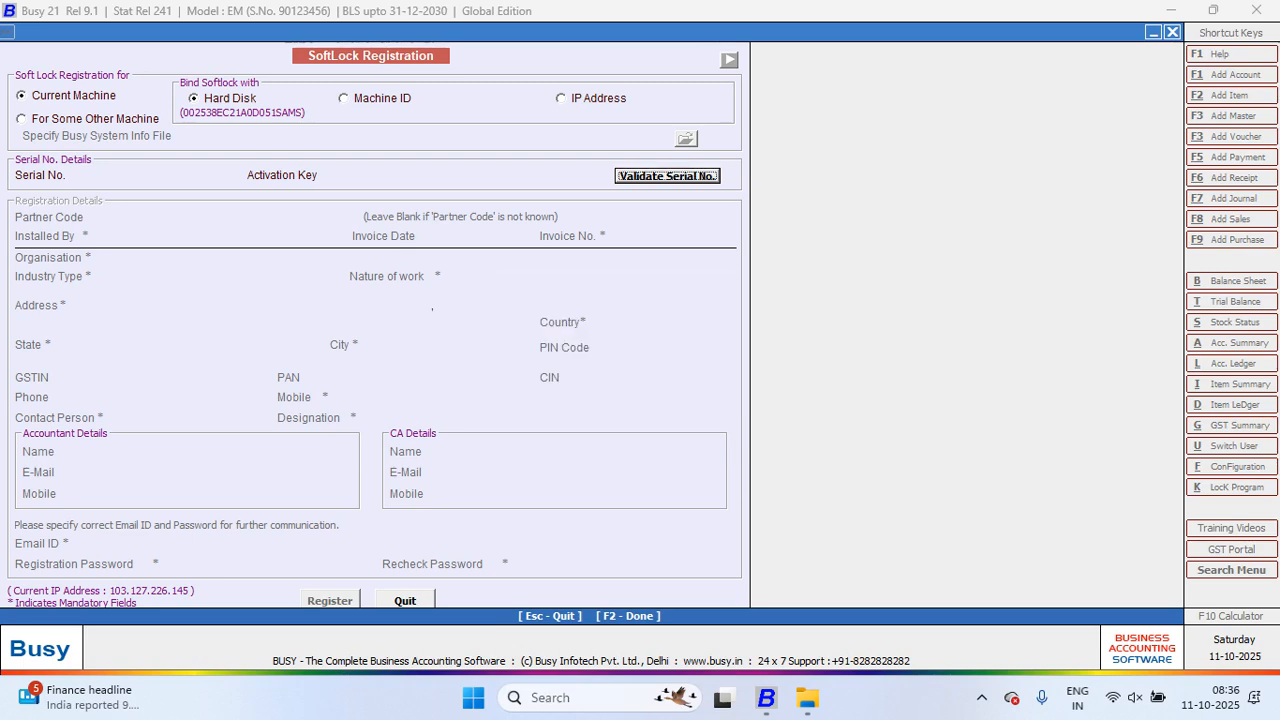
{"action": "key", "text": "Tab"}
{"action": "key", "text": "Return"}
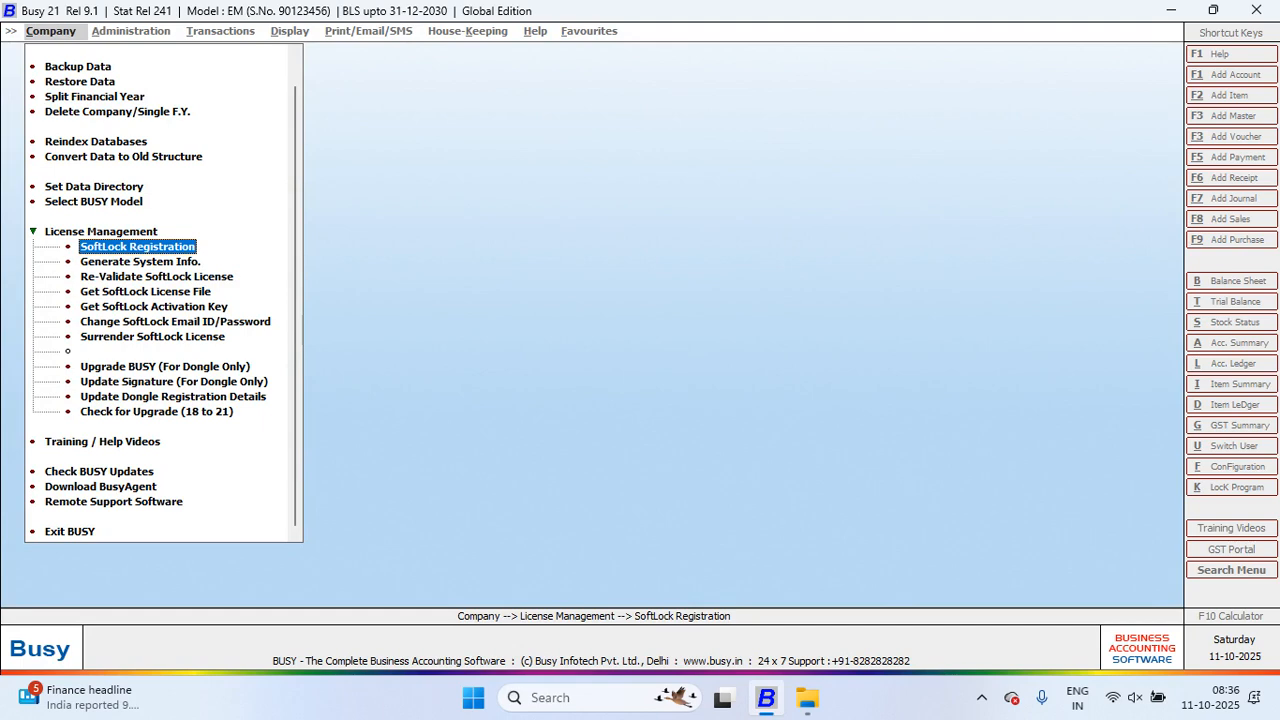
Step: Collapse License Management and view then close the BUSY Training / Help Videos page
{"action": "key", "text": "Left"}
{"action": "key", "text": "Left"}
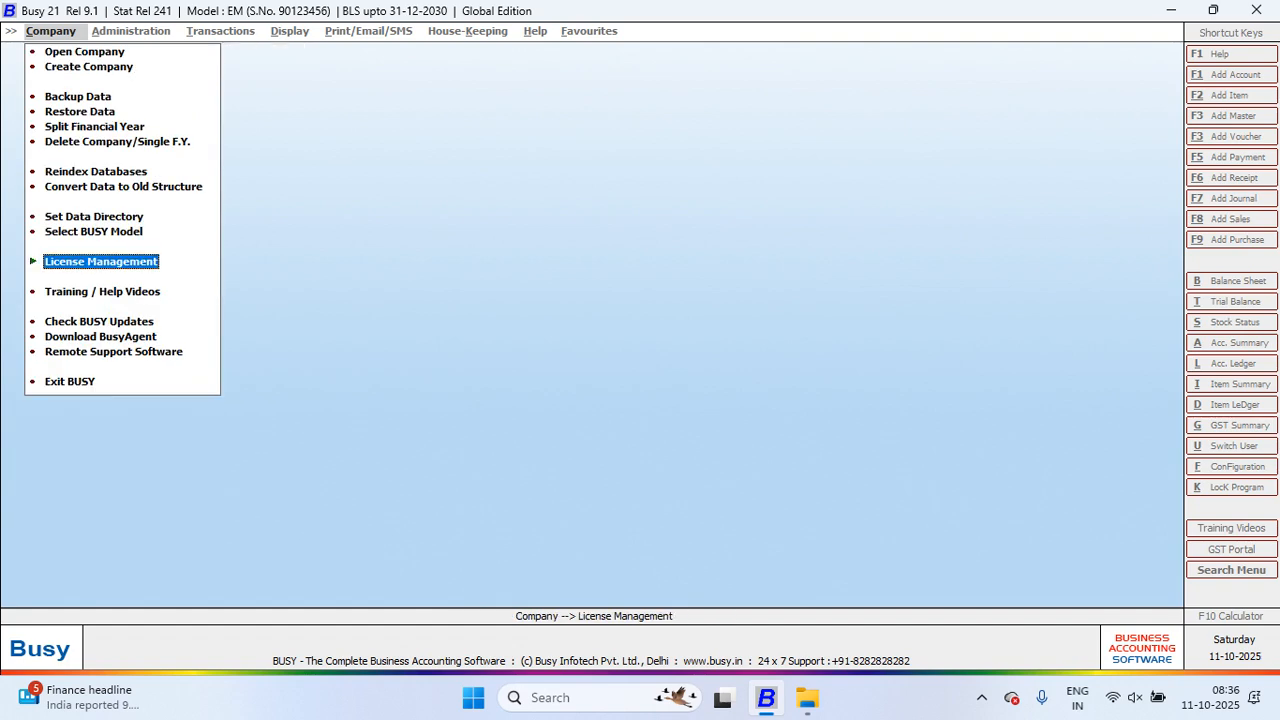
{"action": "key", "text": "Down"}
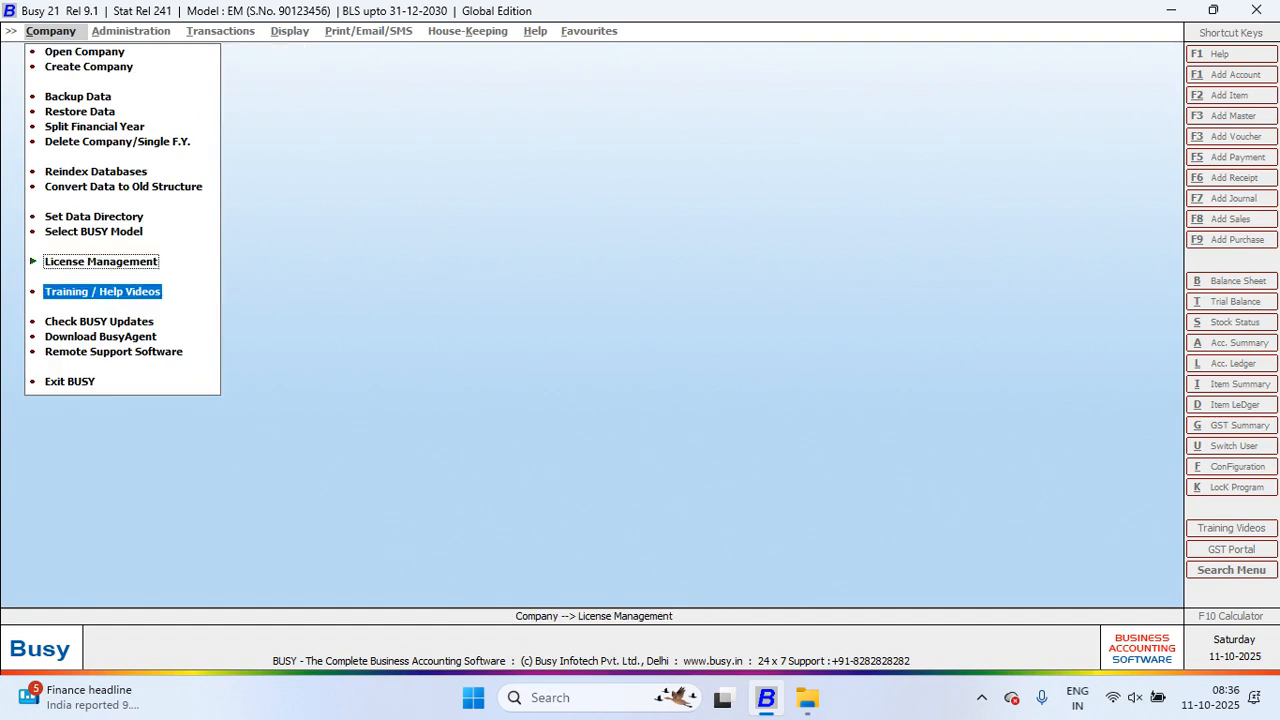
{"action": "key", "text": "Return"}
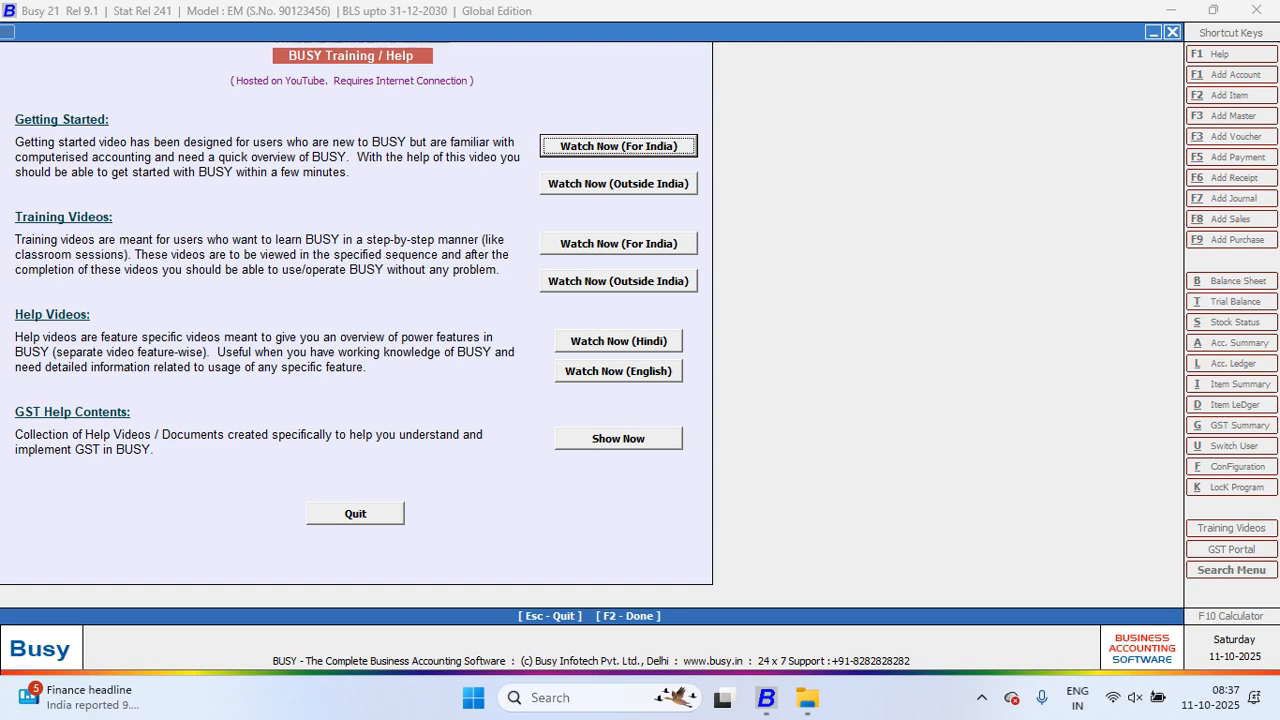
{"action": "key", "text": "Escape"}
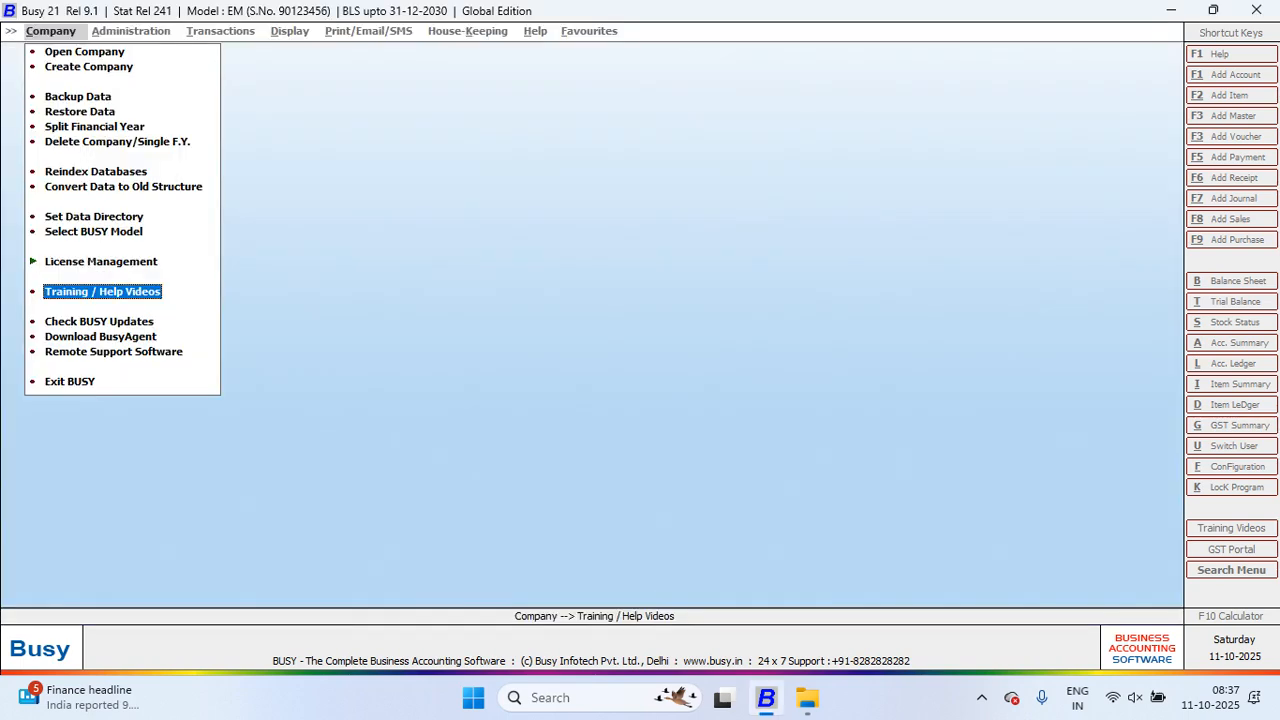
Step: Check BUSY Updates, showing release 13.5 and stat release 274, then close it
{"action": "key", "text": "Down"}
{"action": "key", "text": "Return"}
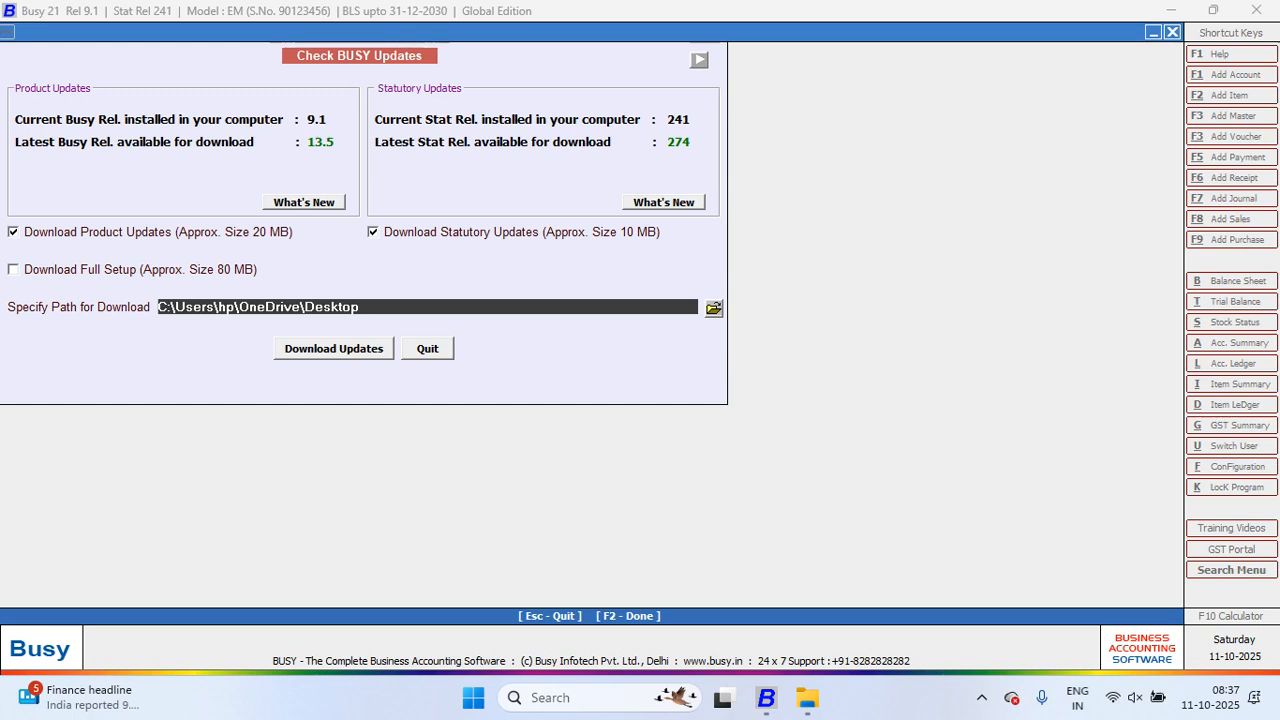
{"action": "key", "text": "Escape"}
Step: Dismiss the Download BusyAgent prompt and bring up the Remote Support Software prompt
{"action": "key", "text": "Down"}
{"action": "key", "text": "Return"}
{"action": "key", "text": "Escape"}
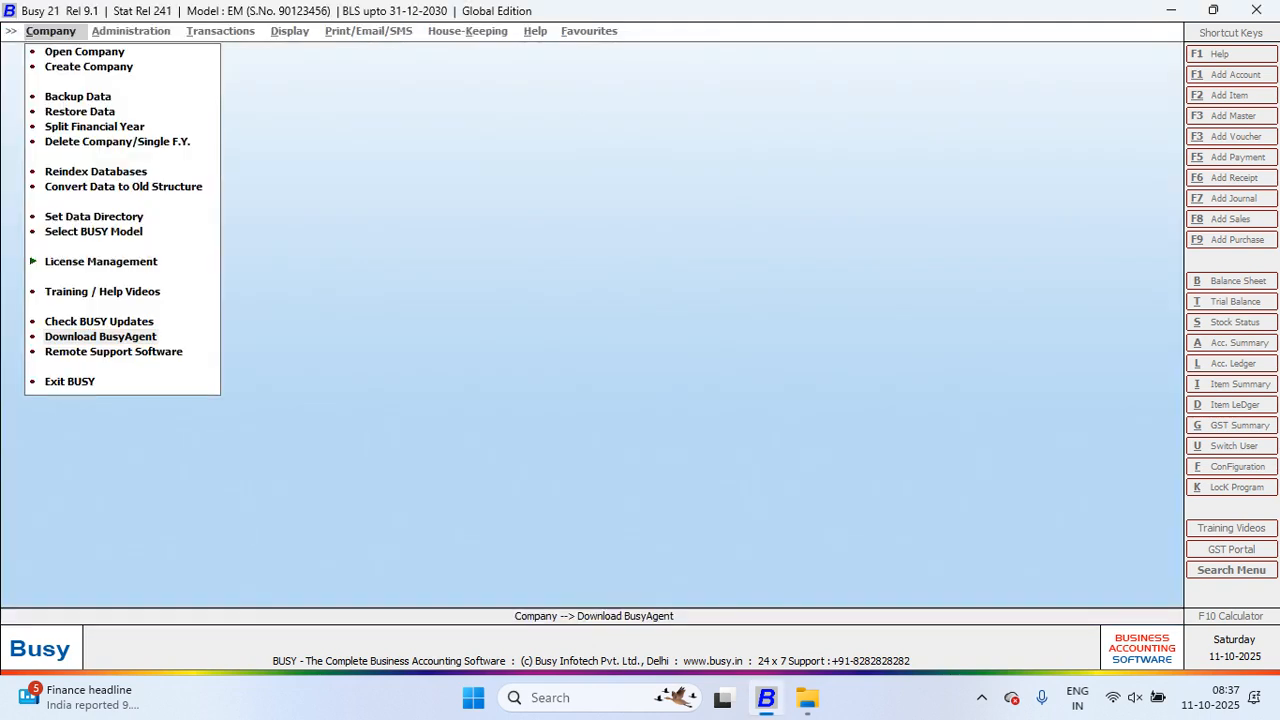
{"action": "key", "text": "Down"}
{"action": "key", "text": "Return"}
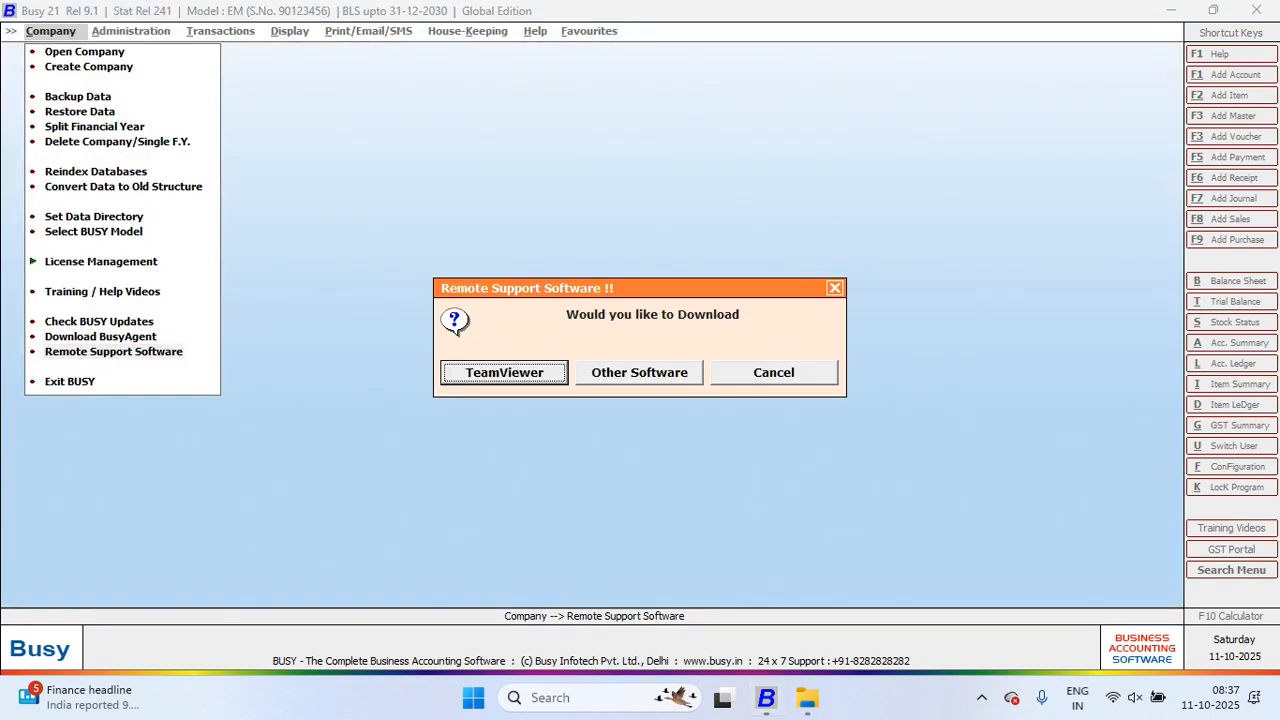
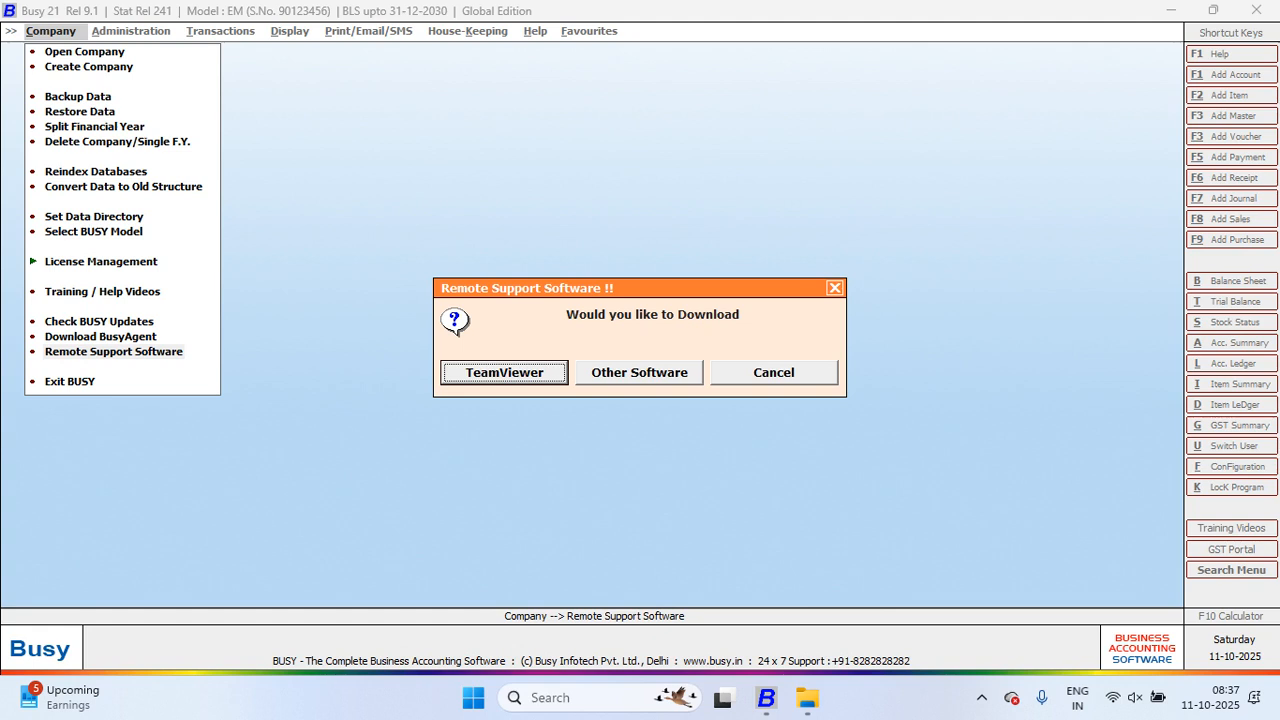
Step: Close the remote support prompt, exit BUSY 21, and open the desktop's Browser folder
{"action": "left_click", "coordinate": [834, 288]}
{"action": "left_click", "coordinate": [1256, 9]}
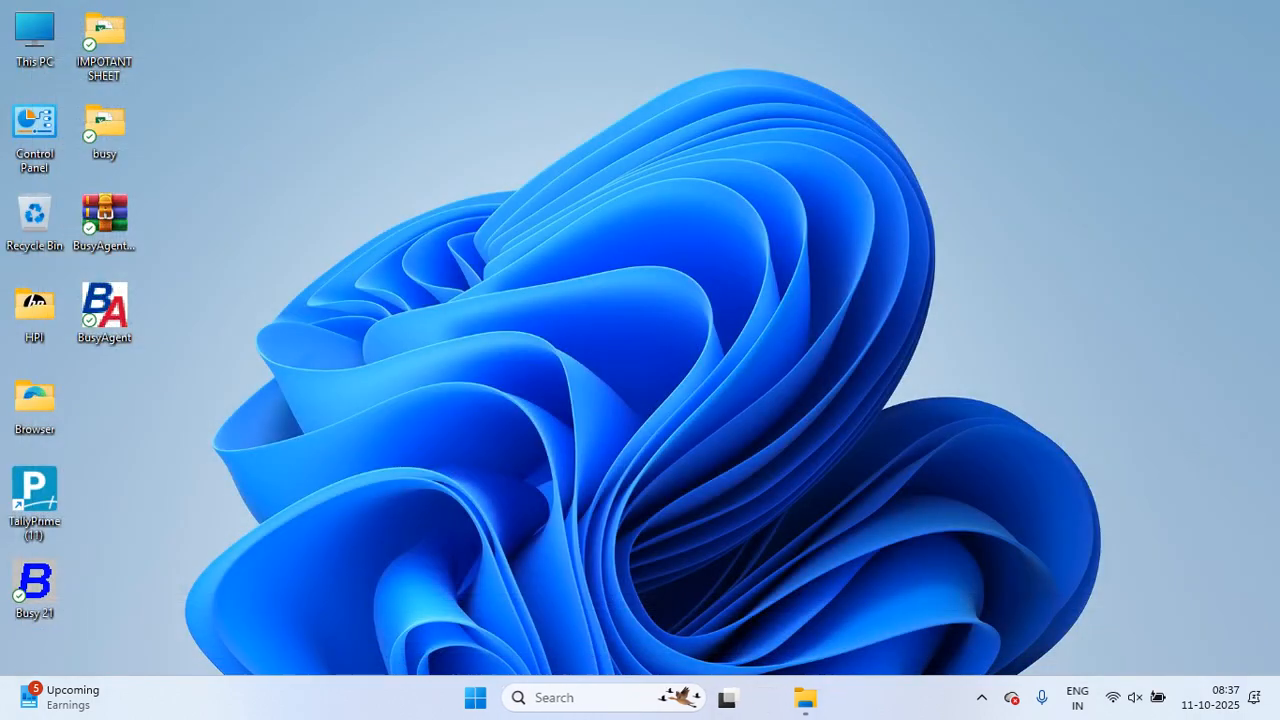
{"action": "double_click", "coordinate": [34, 400]}
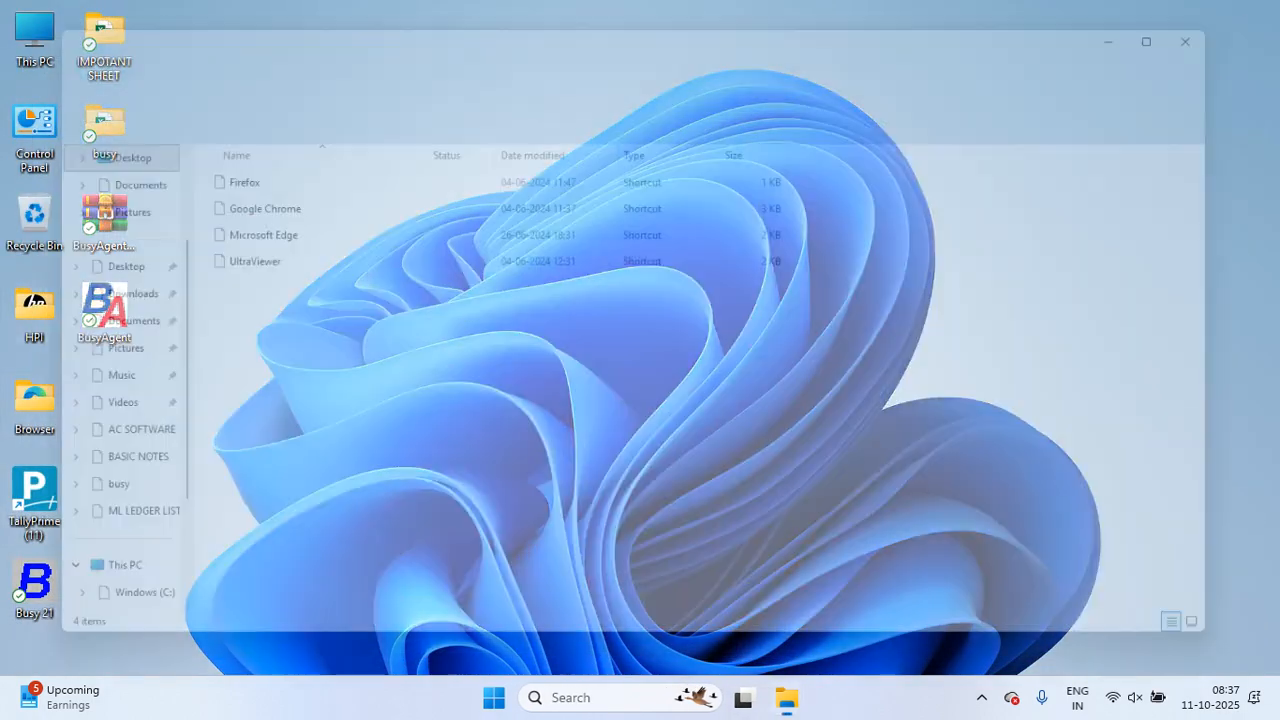
Step: Launch UltraViewer from the Browser folder and select this computer's ID and password values
{"action": "double_click", "coordinate": [240, 257]}
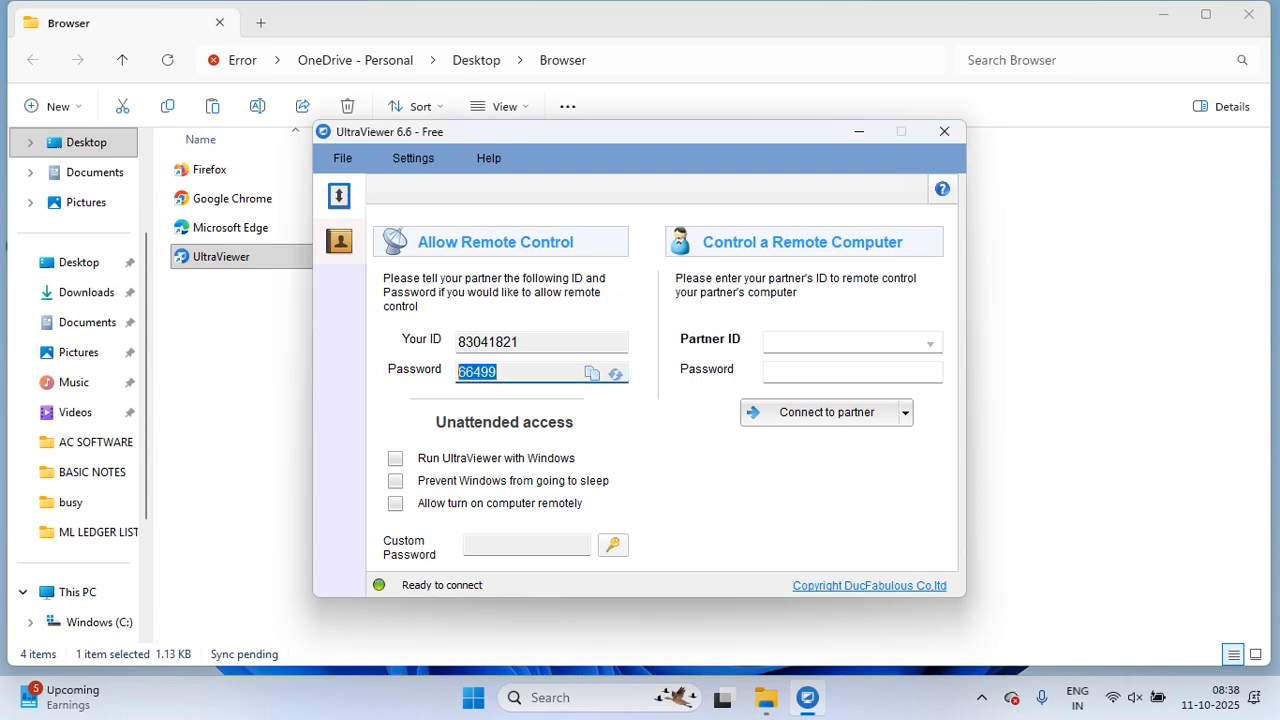
{"action": "left_click", "coordinate": [490, 342]}
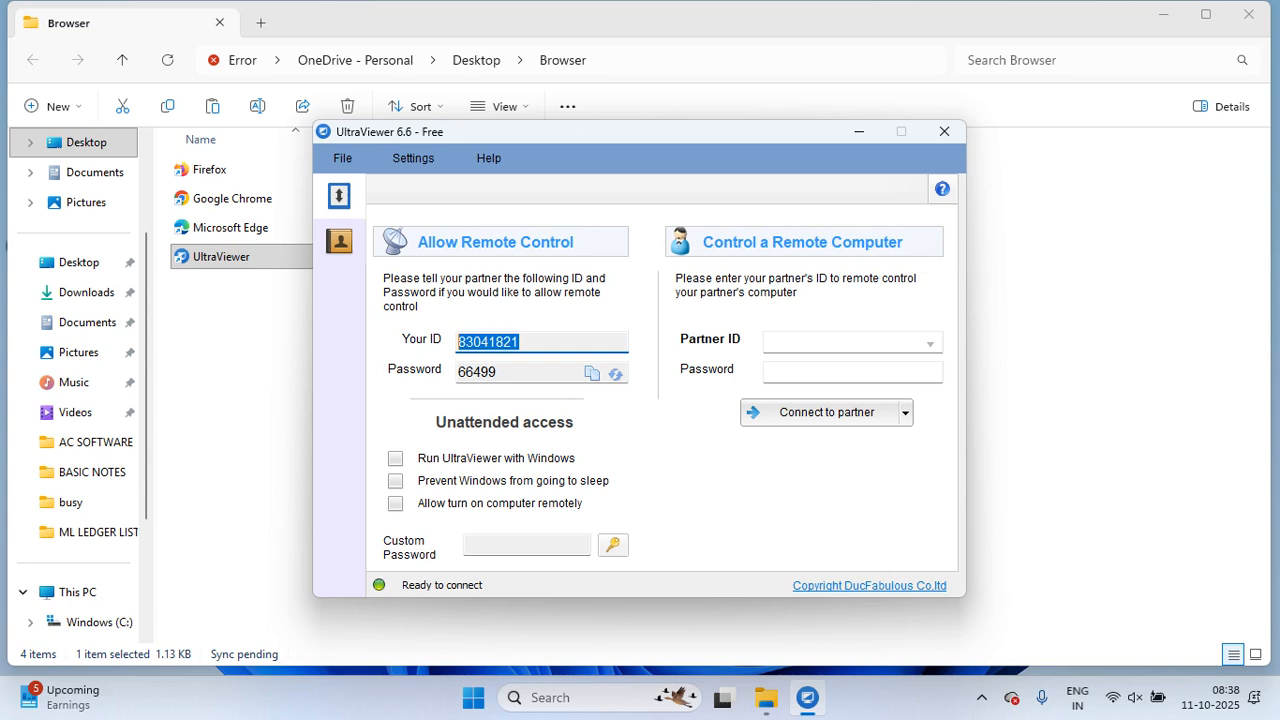
{"action": "left_click", "coordinate": [500, 372]}
{"action": "double_click", "coordinate": [489, 342]}
{"action": "left_click", "coordinate": [480, 372]}
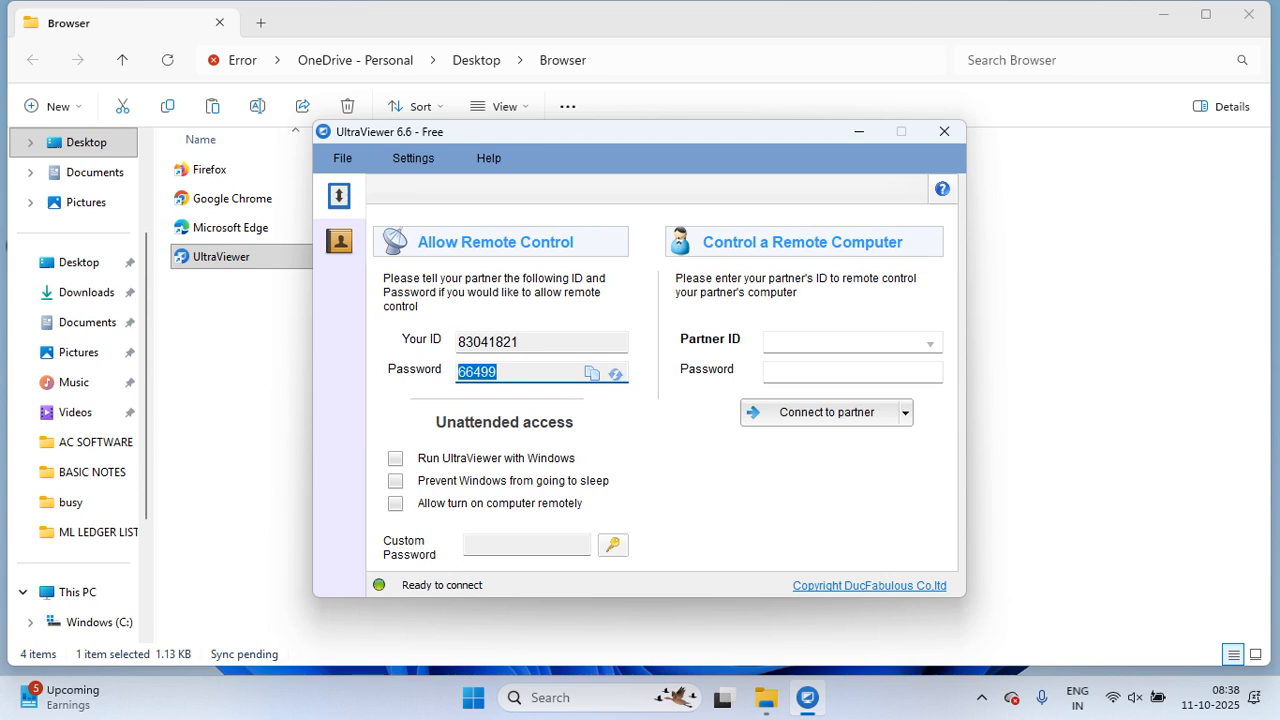
{"action": "left_click", "coordinate": [530, 342]}
{"action": "left_click", "coordinate": [480, 372]}
{"action": "left_click_drag", "start_coordinate": [519, 342], "coordinate": [459, 372]}
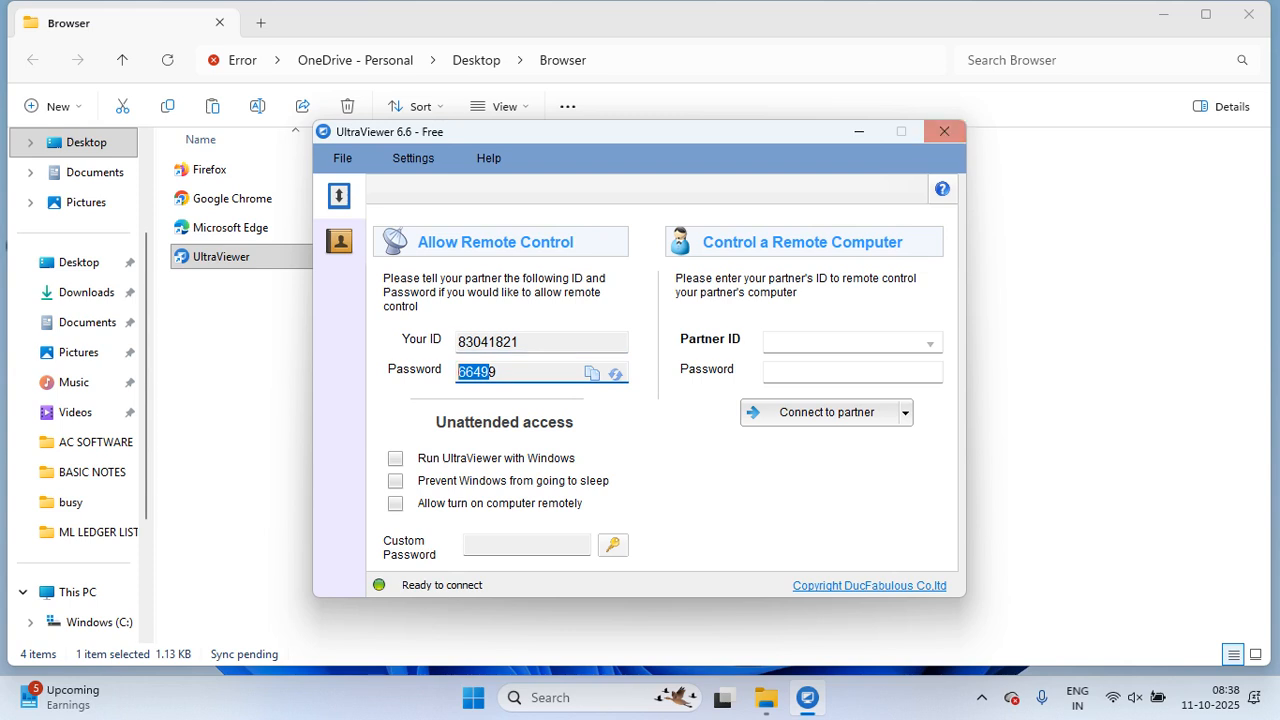
Step: Exit UltraViewer with Ok and close the Browser folder window
{"action": "left_click", "coordinate": [944, 131]}
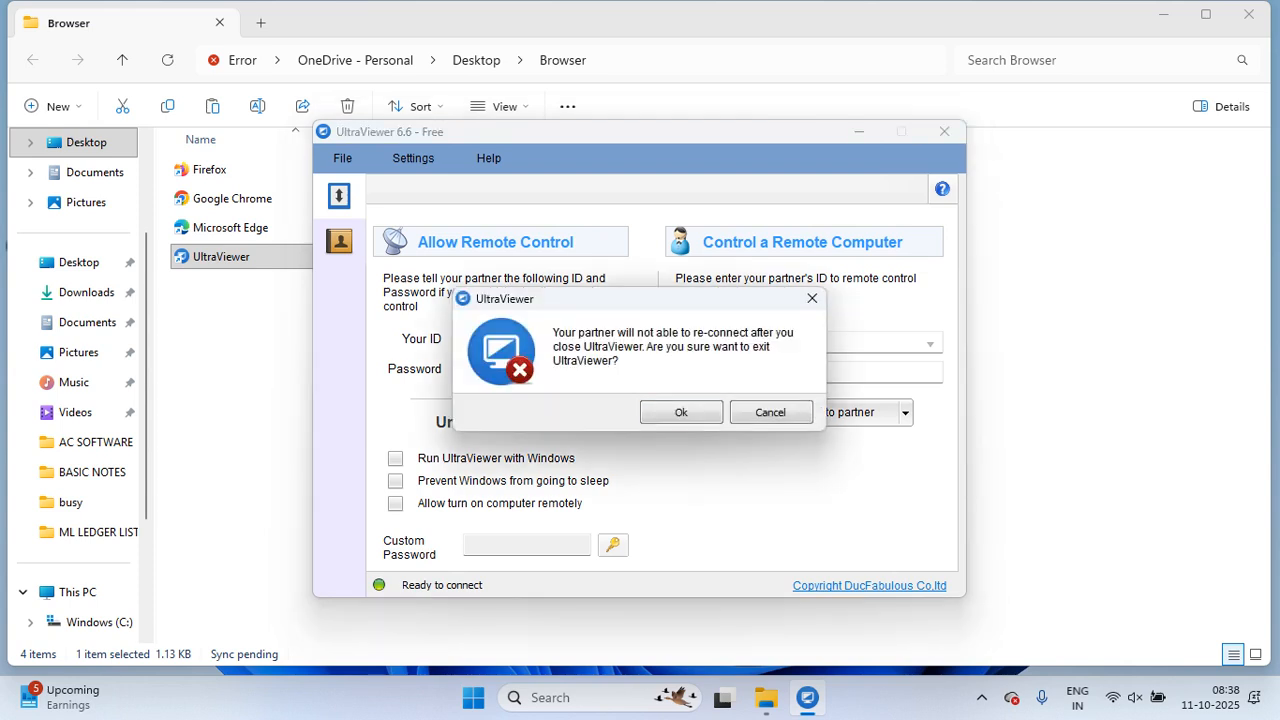
{"action": "left_click", "coordinate": [681, 412]}
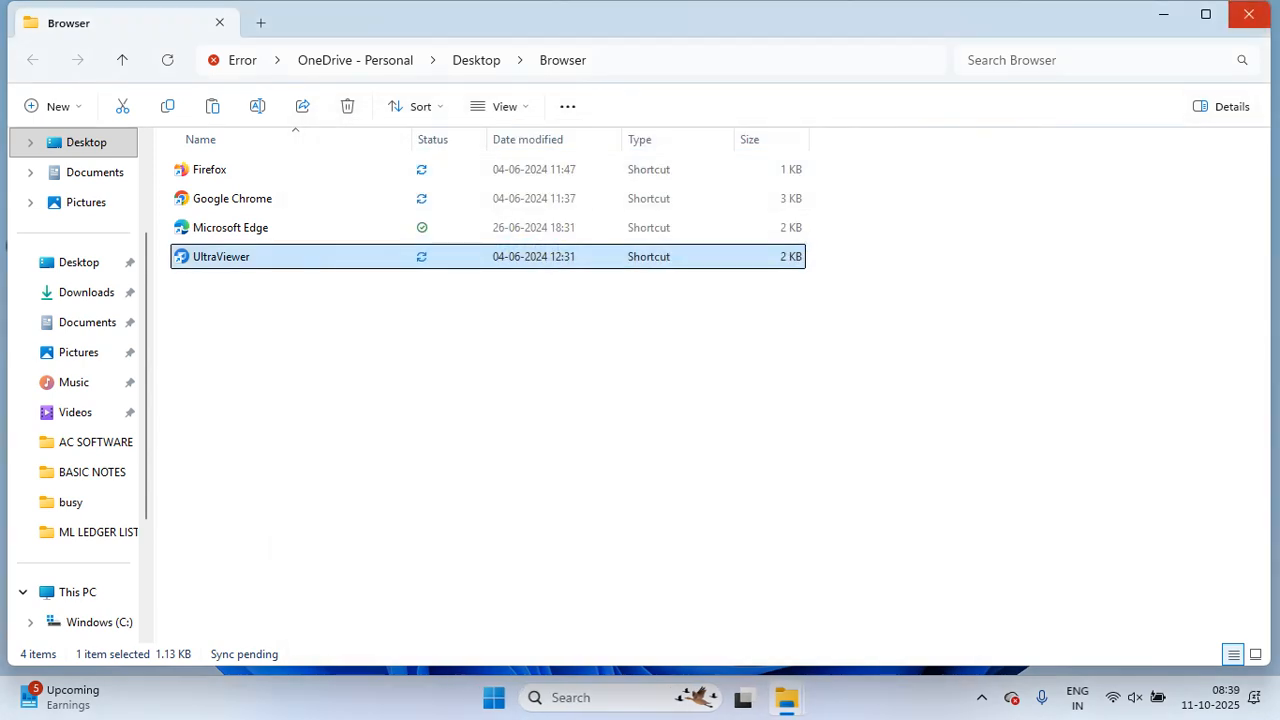
{"action": "left_click", "coordinate": [1248, 14]}
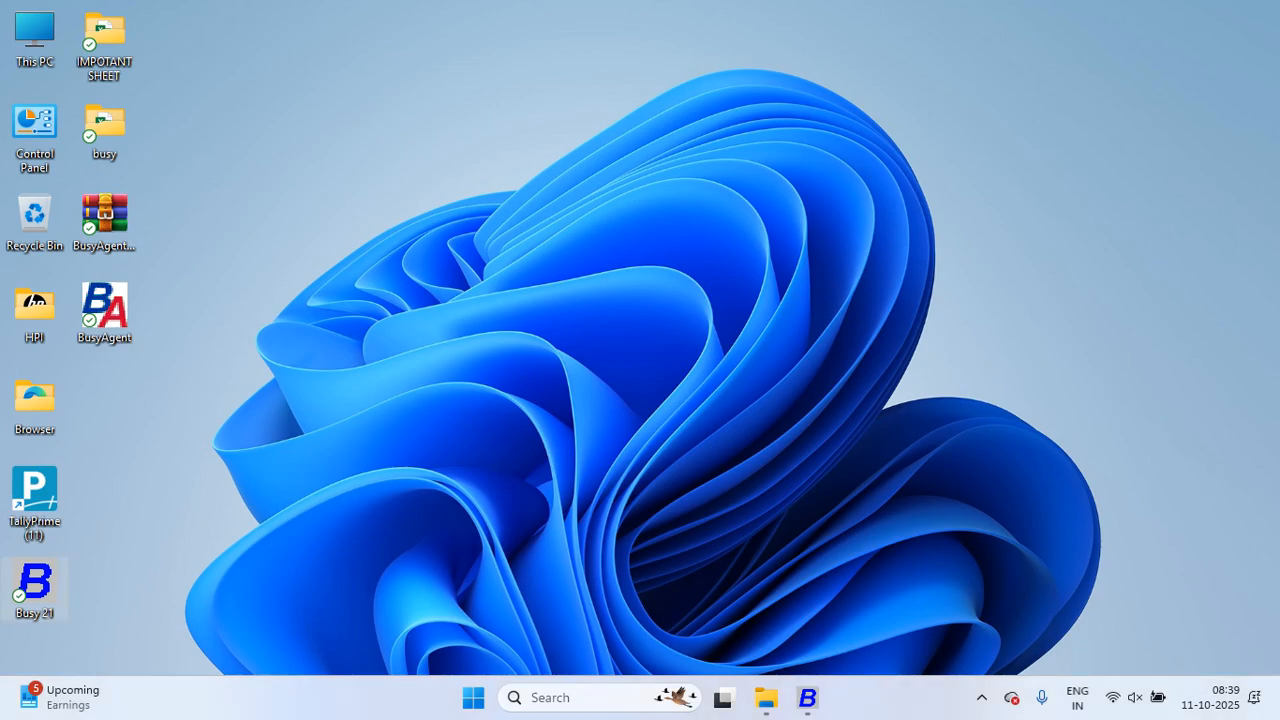
Step: Launch Google Chrome from the Browser folder and search Google for 'anydesk download'
{"action": "double_click", "coordinate": [35, 405]}
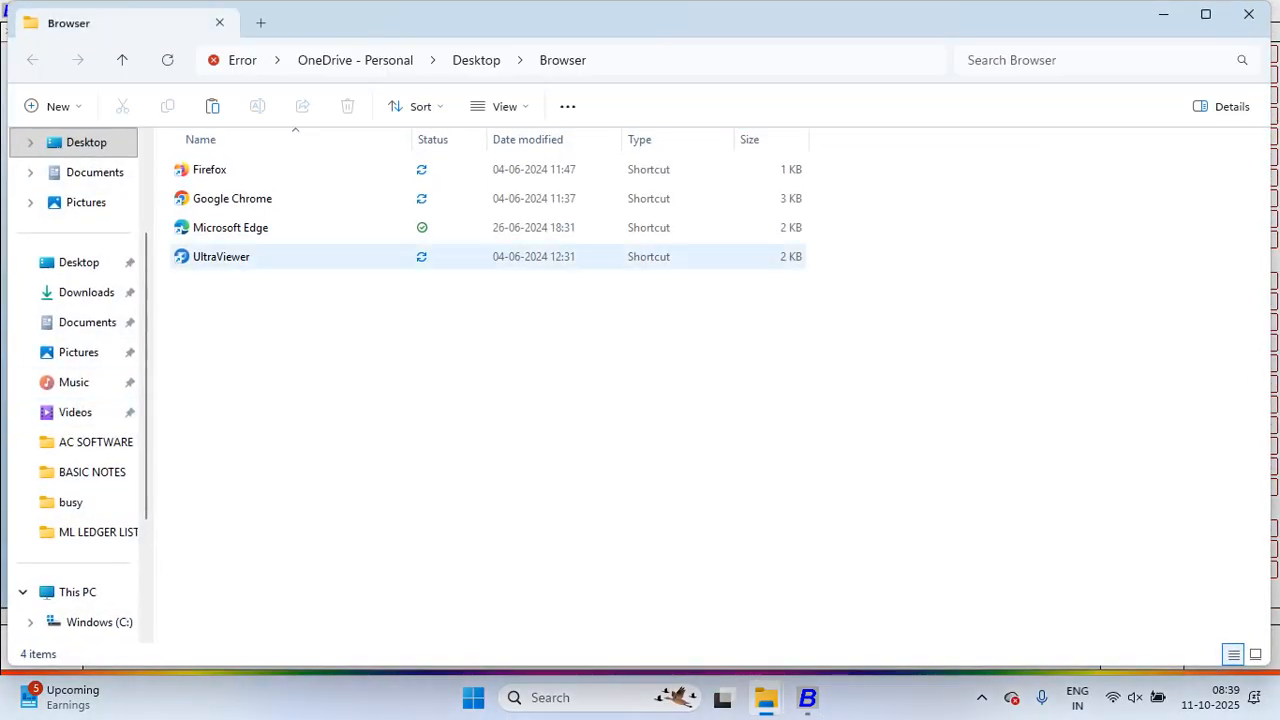
{"action": "double_click", "coordinate": [232, 198]}
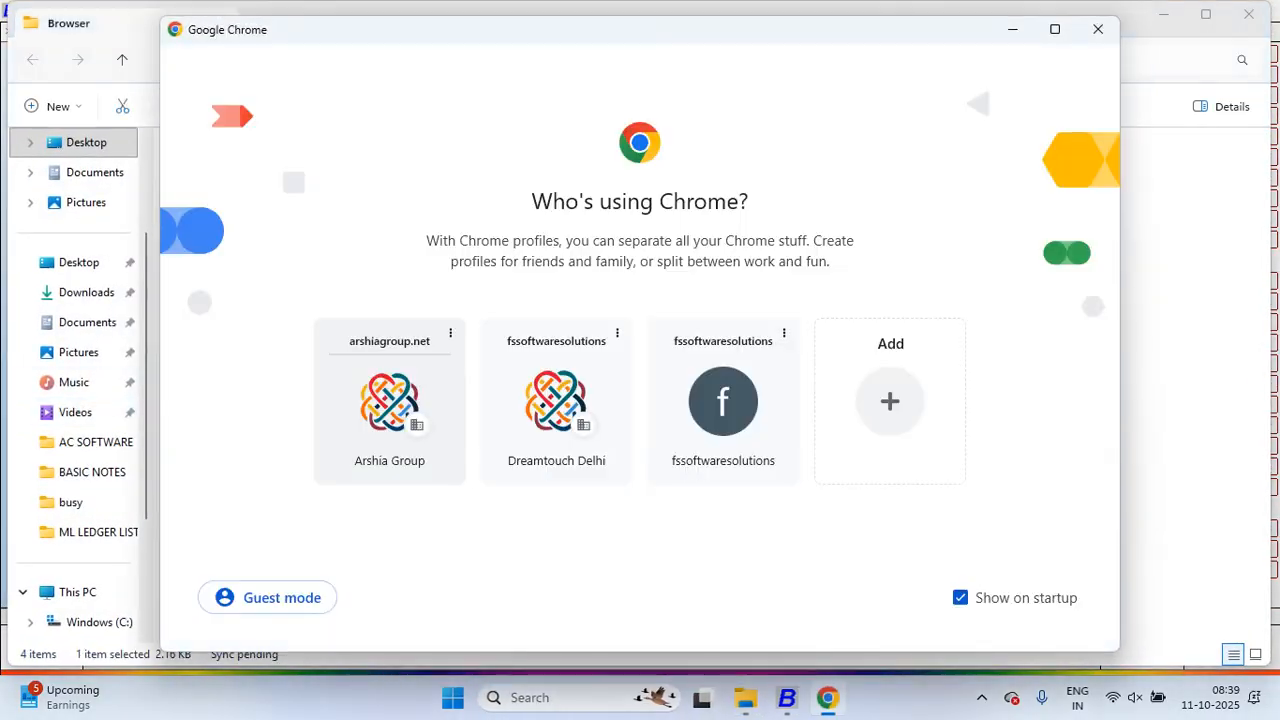
{"action": "left_click", "coordinate": [556, 400]}
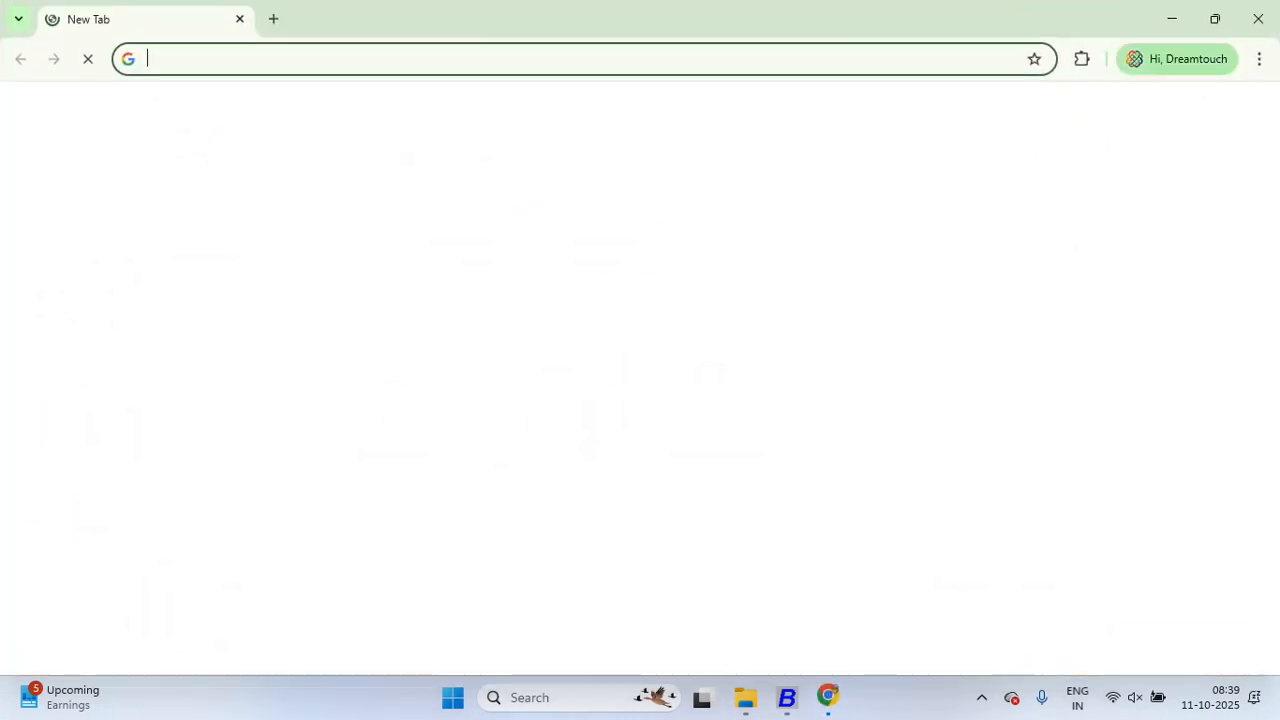
{"action": "left_click", "coordinate": [556, 351]}
{"action": "type", "text": "AN"}
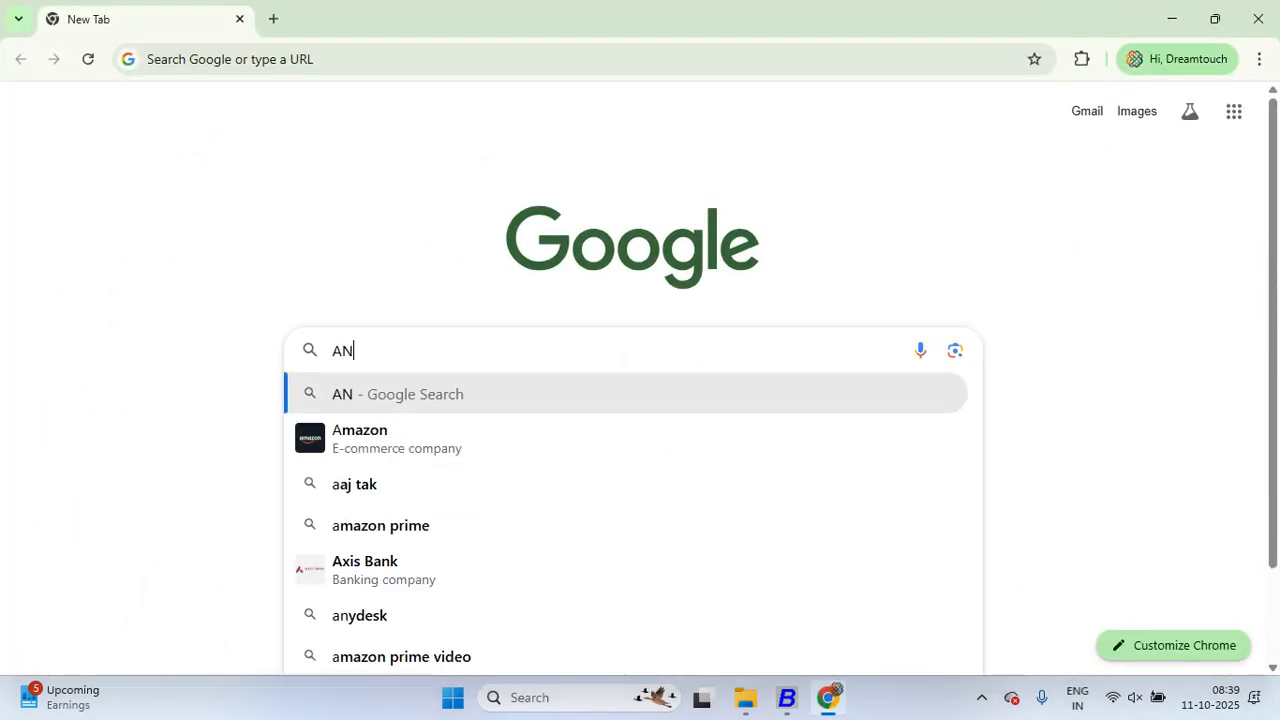
{"action": "key", "text": "Down"}
{"action": "key", "text": "Down"}
{"action": "key", "text": "Return"}
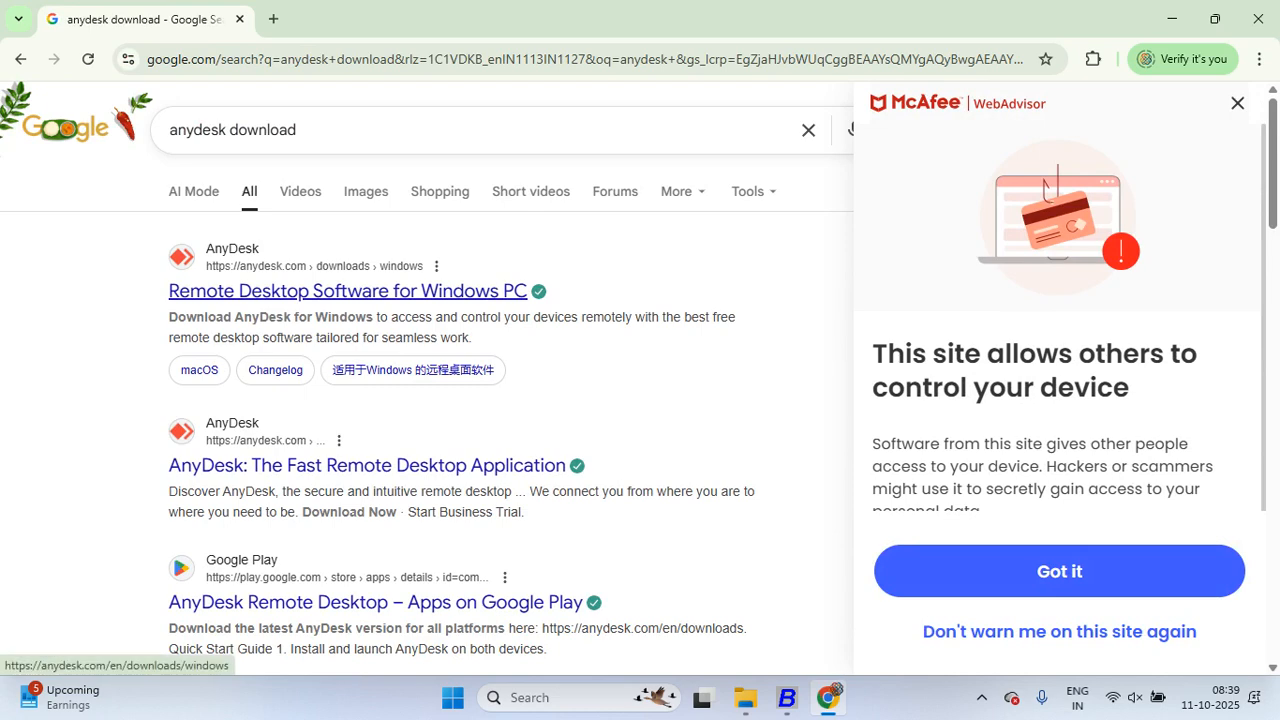
Step: Download and run AnyDesk from its official Windows page, close it, and open a new tab
{"action": "left_click", "coordinate": [347, 291]}
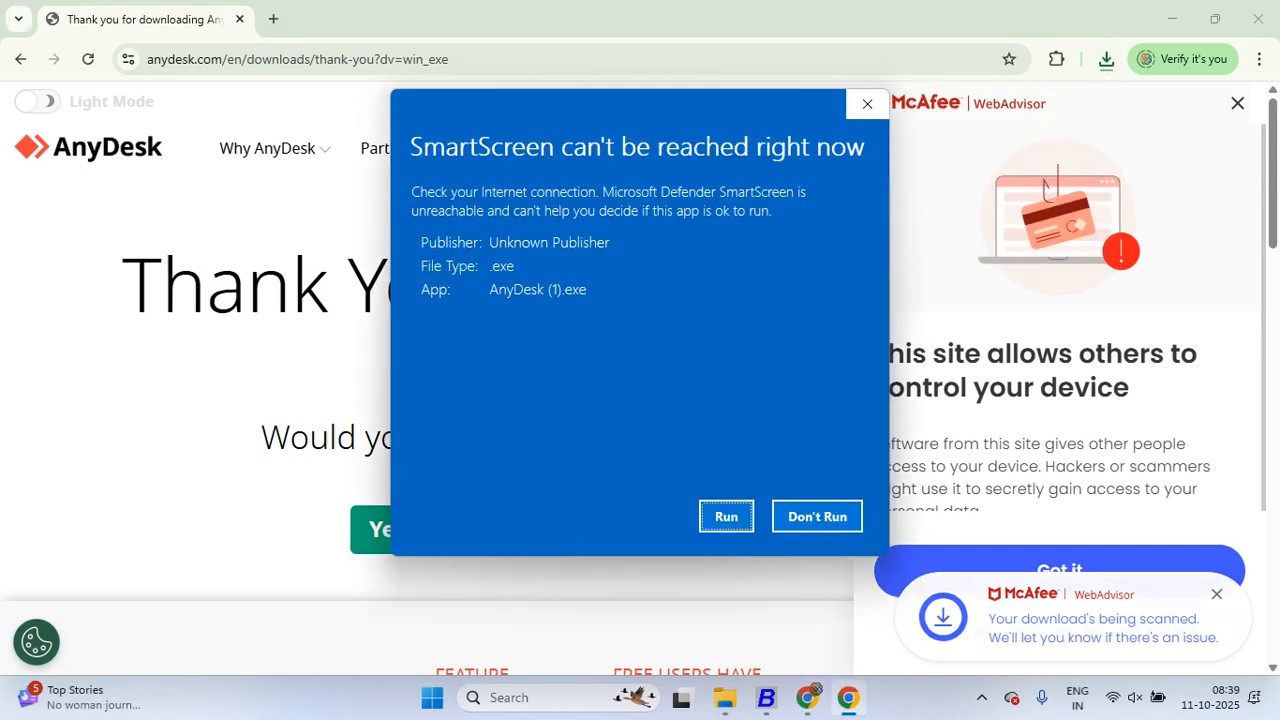
{"action": "left_click", "coordinate": [726, 517]}
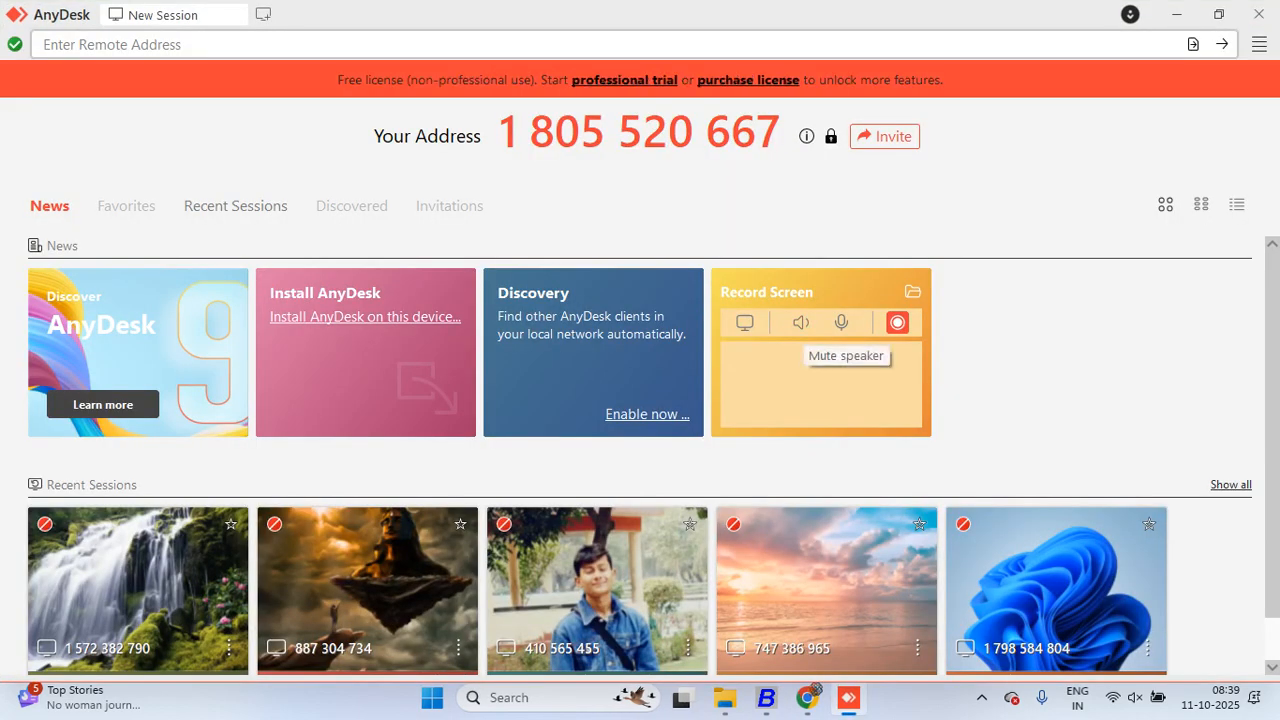
{"action": "left_click", "coordinate": [1258, 14]}
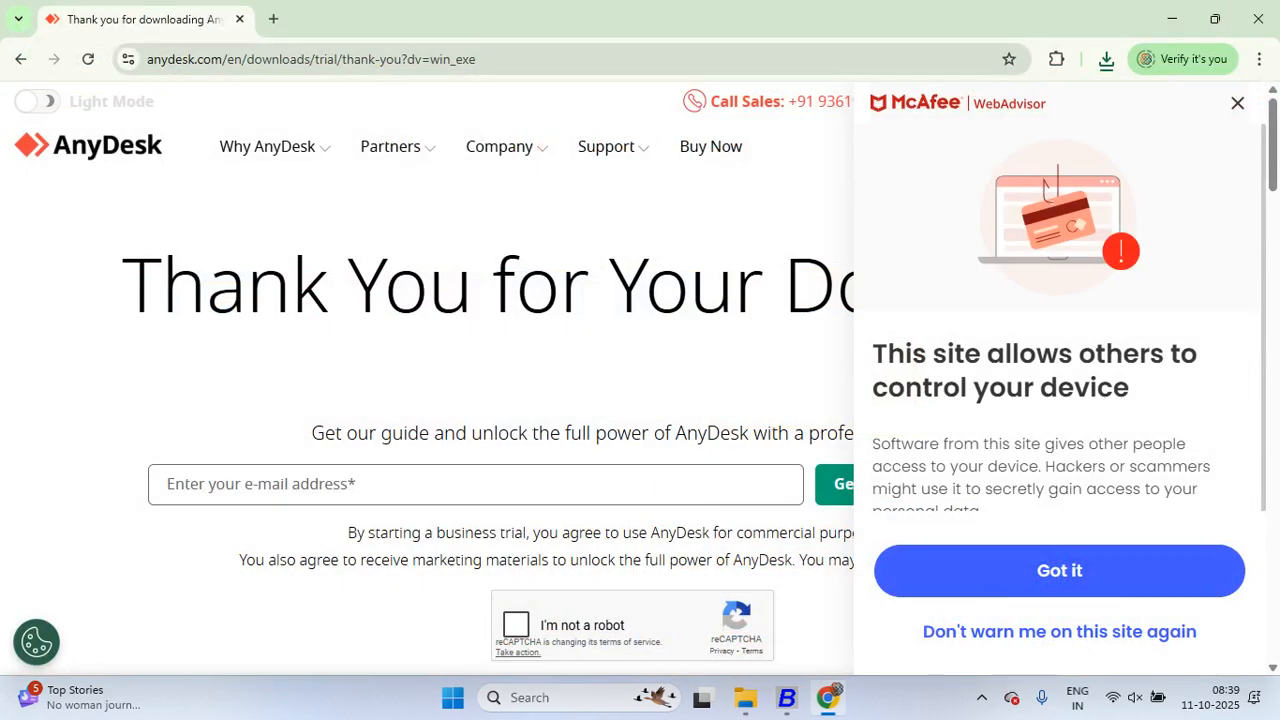
{"action": "key", "text": "ctrl+t"}
{"action": "left_click", "coordinate": [560, 351]}
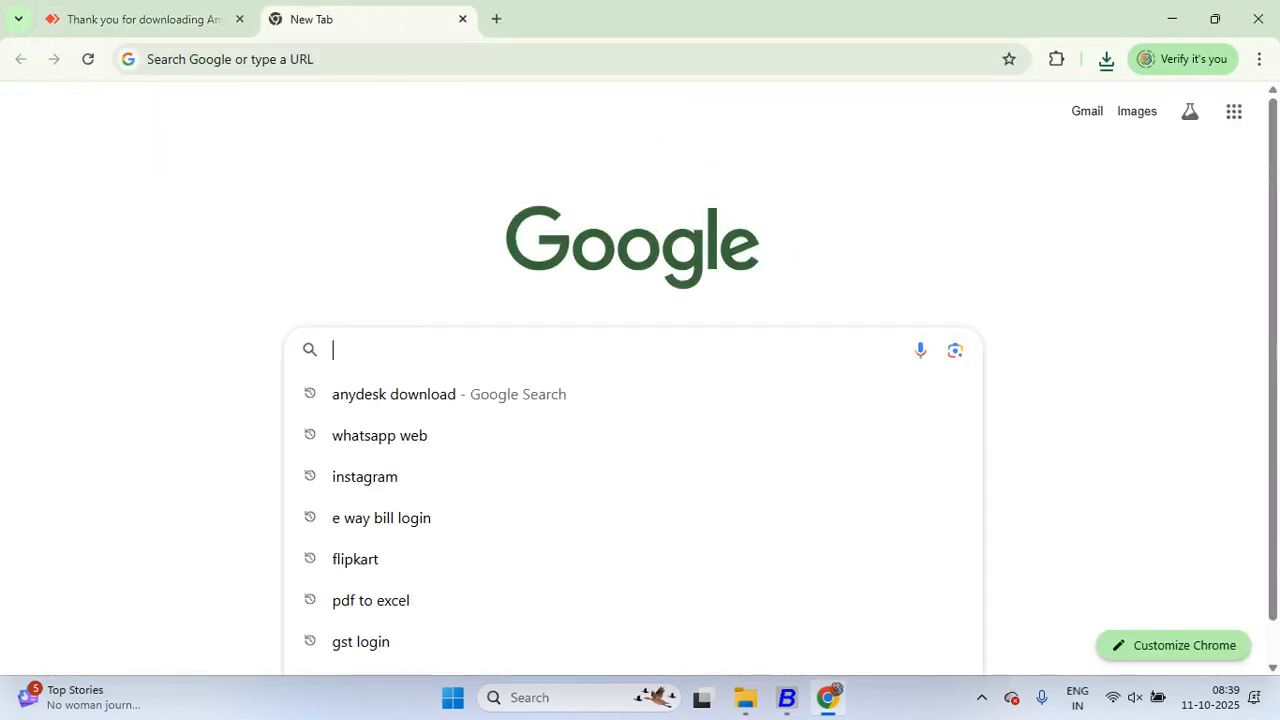
Step: Search 'ultraviewer download' and download the Install (EXE) version from ultraviewer.net
{"action": "type", "text": "UL"}
{"action": "key", "text": "Down"}
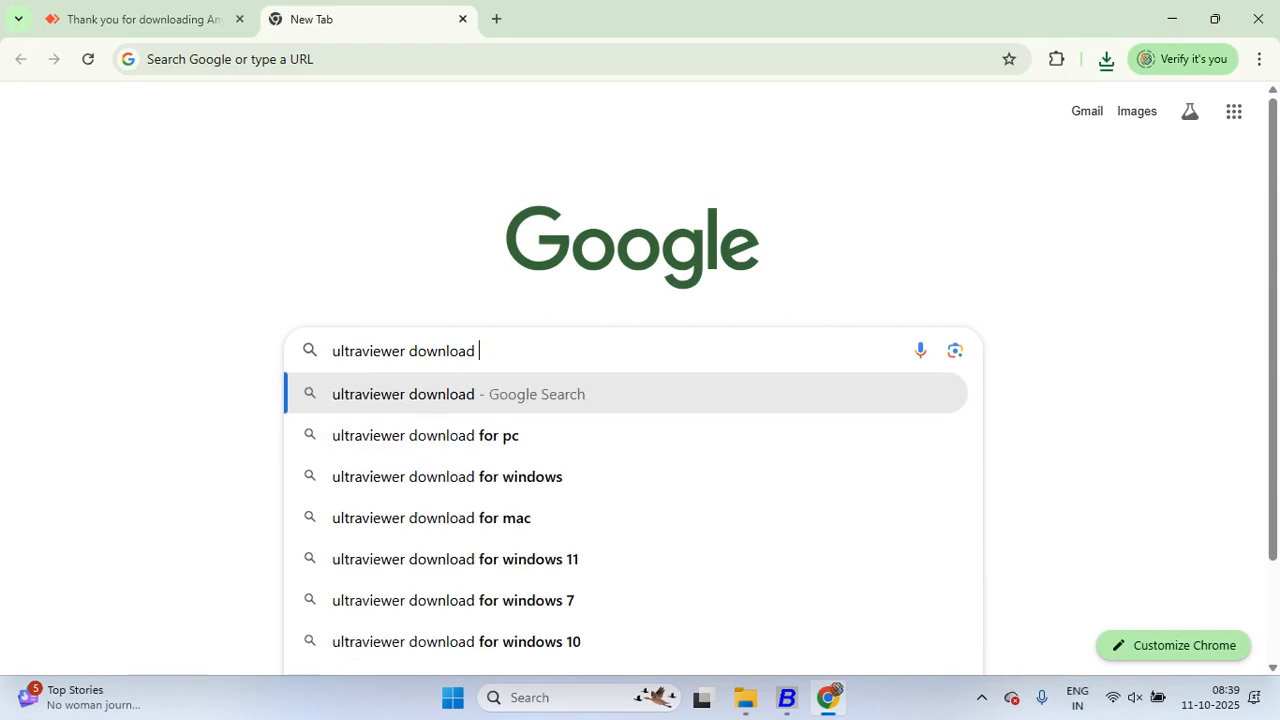
{"action": "key", "text": "Return"}
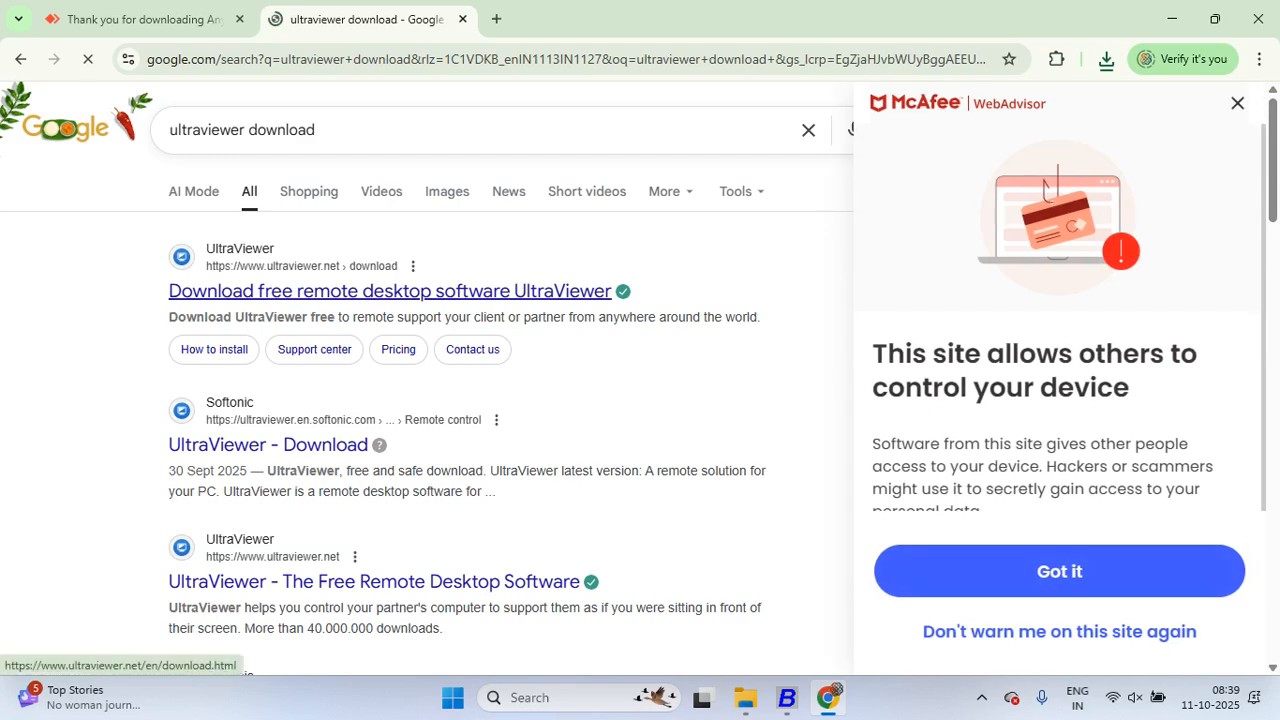
{"action": "left_click", "coordinate": [390, 291]}
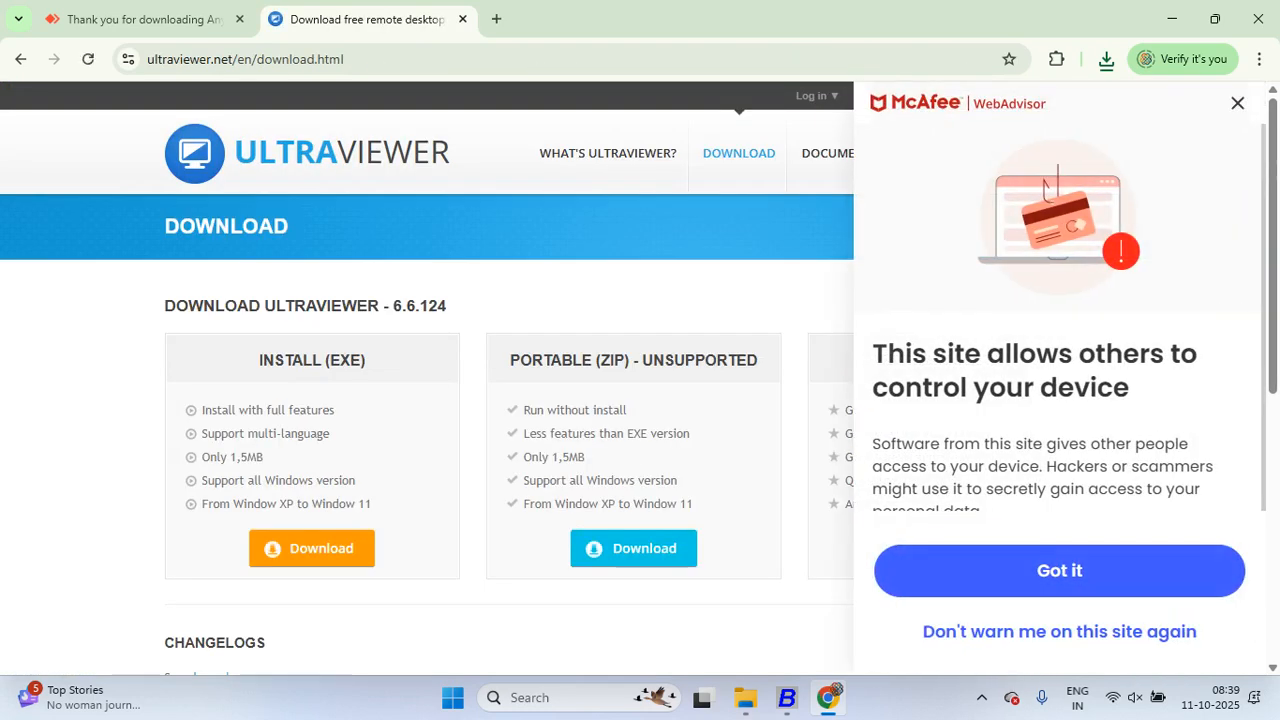
{"action": "scroll", "coordinate": [427, 380], "scroll_direction": "down", "scroll_amount": 5}
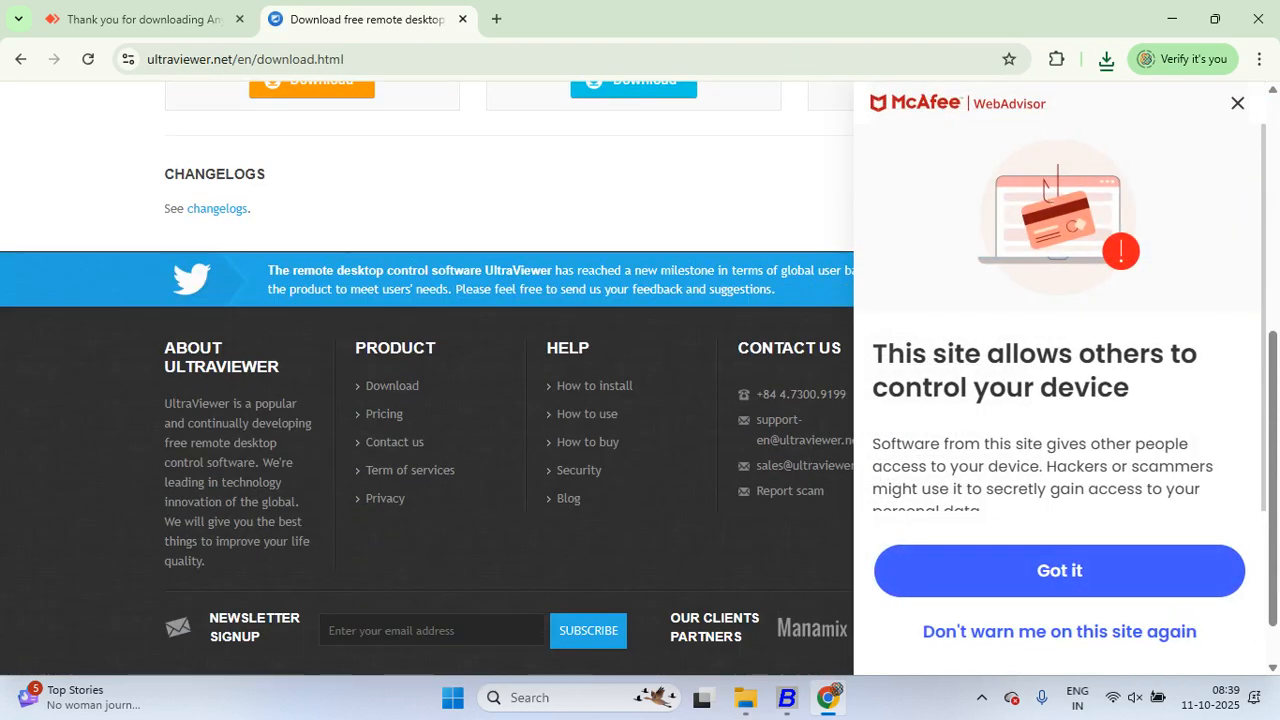
{"action": "scroll", "coordinate": [427, 380], "scroll_direction": "up", "scroll_amount": 5}
{"action": "left_click", "coordinate": [311, 548]}
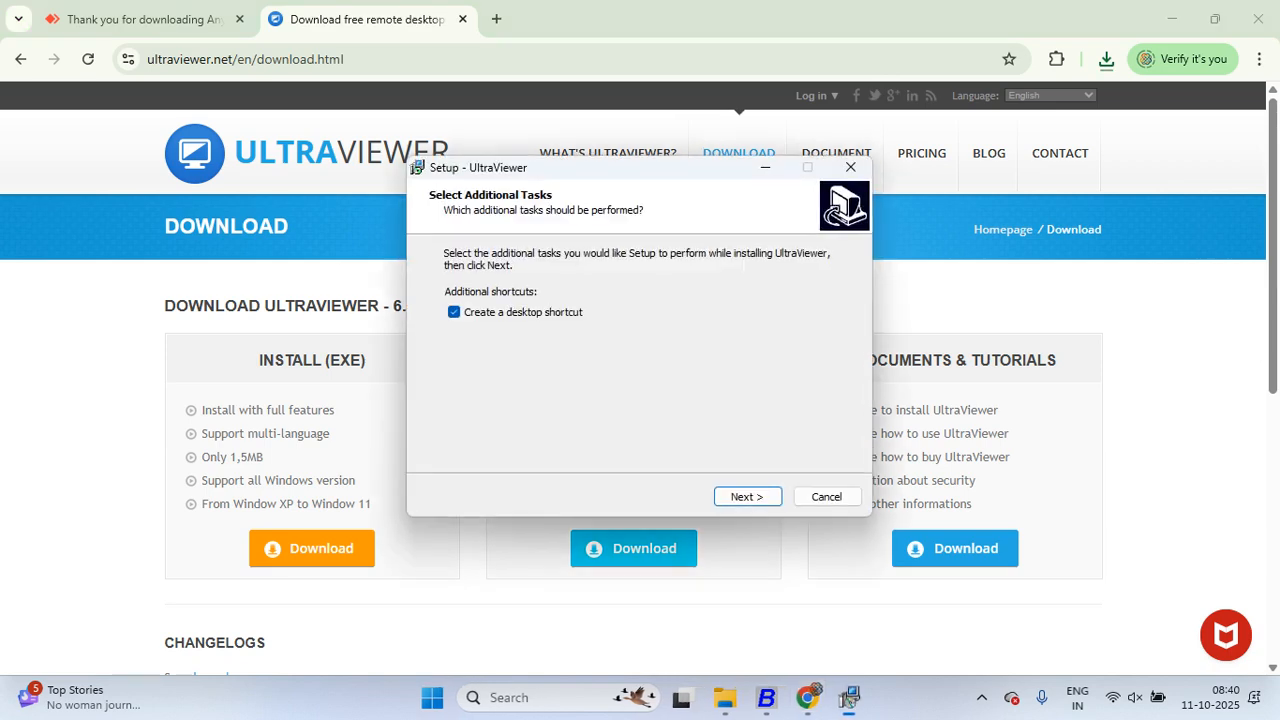
Step: Start the UltraViewer installation, close the AnyDesk thank-you tab, and show the desktop
{"action": "left_click", "coordinate": [748, 496]}
{"action": "key", "text": "Return"}
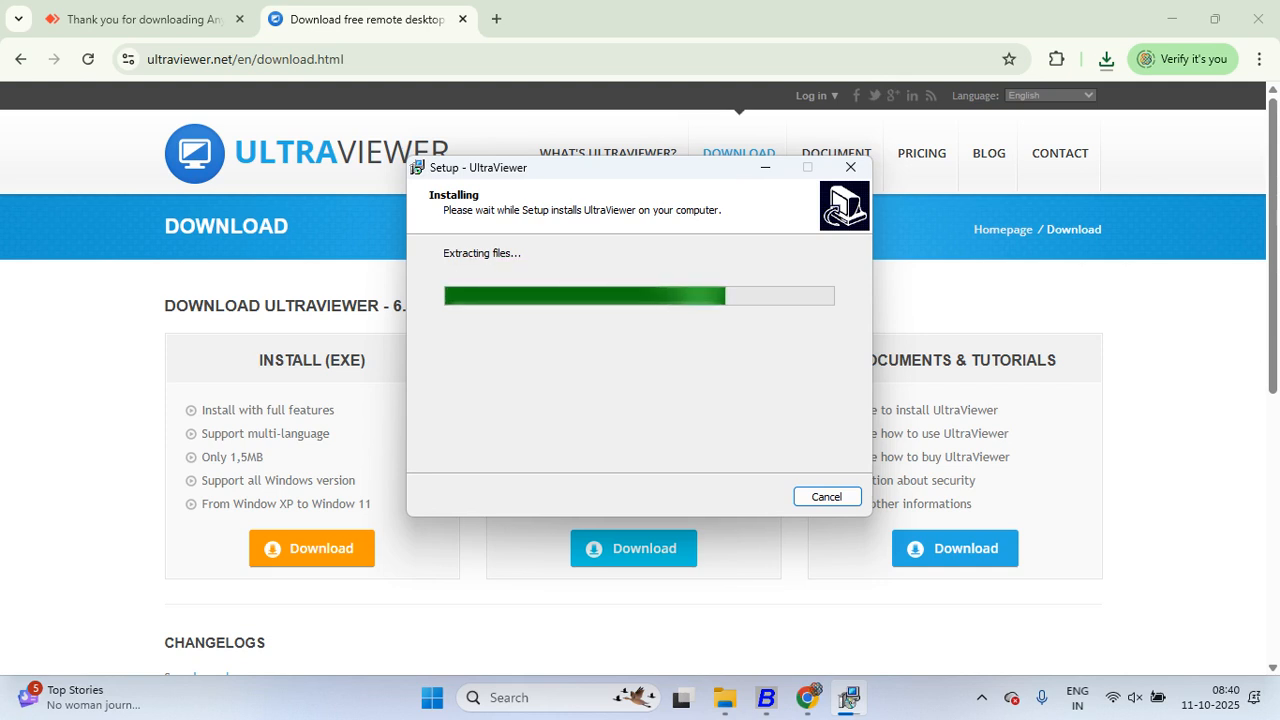
{"action": "left_click", "coordinate": [143, 19]}
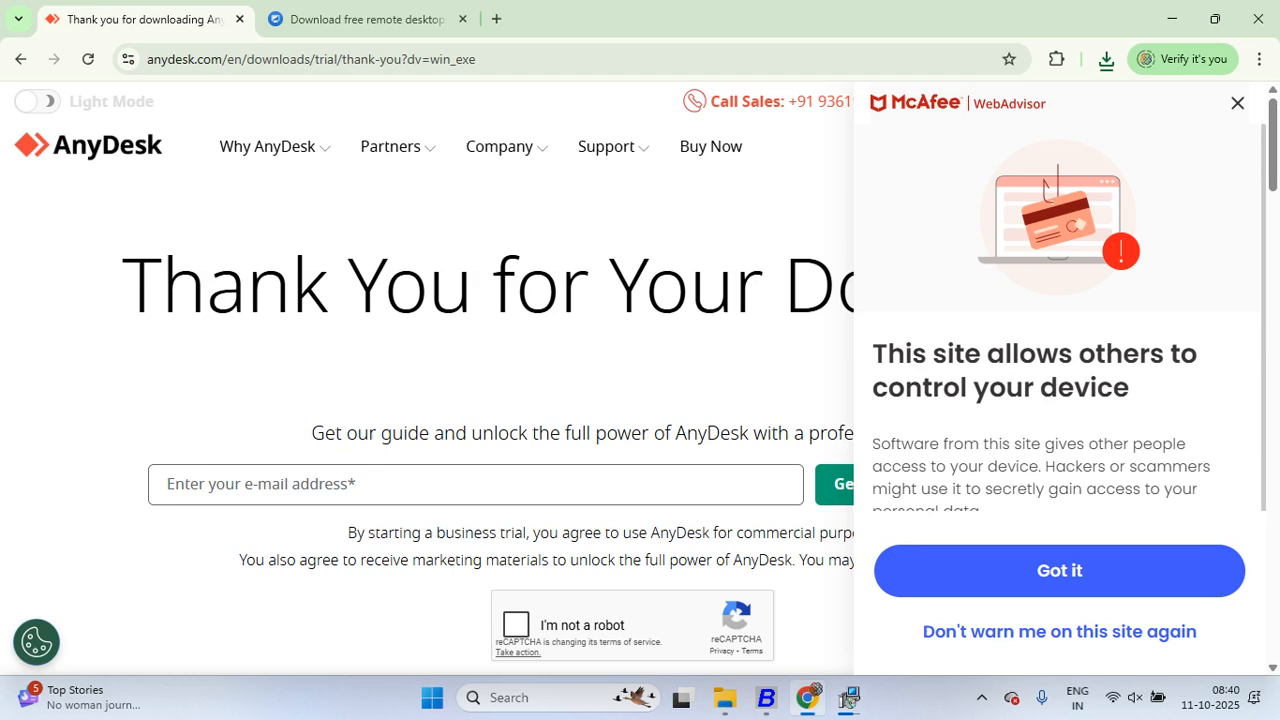
{"action": "left_click", "coordinate": [239, 19]}
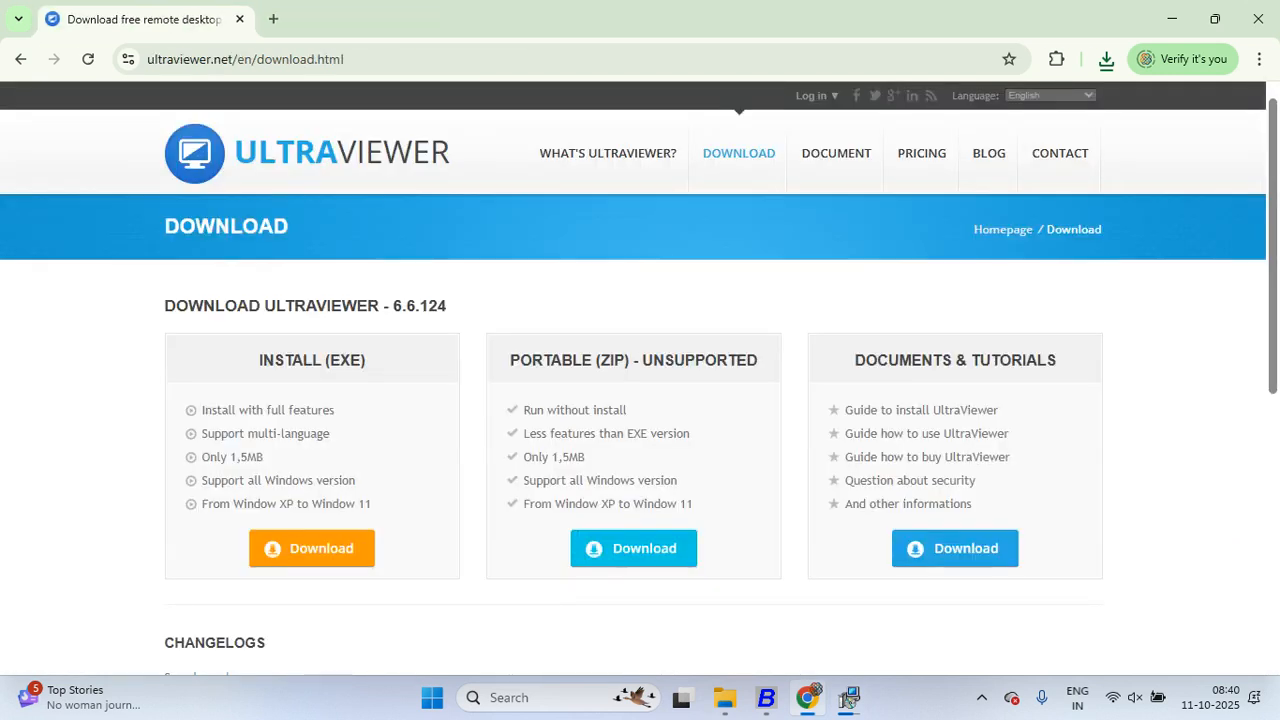
{"action": "left_click", "coordinate": [848, 697]}
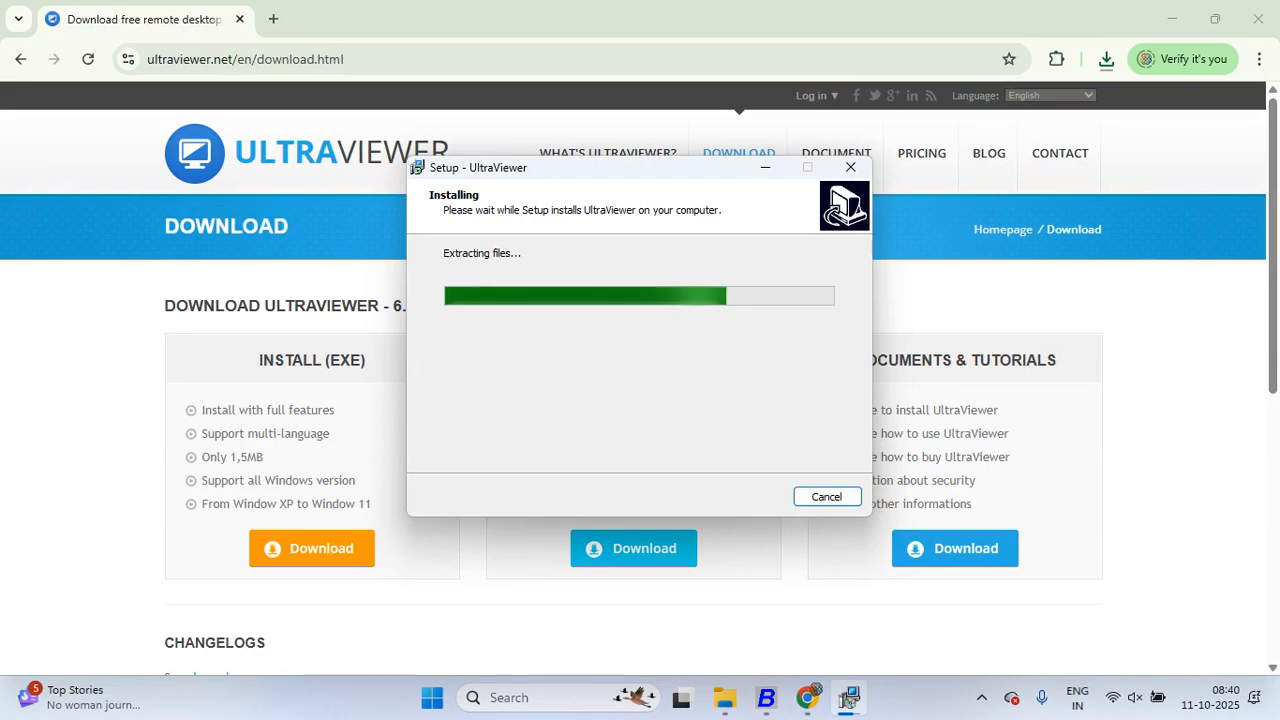
{"action": "key", "text": "super+d"}
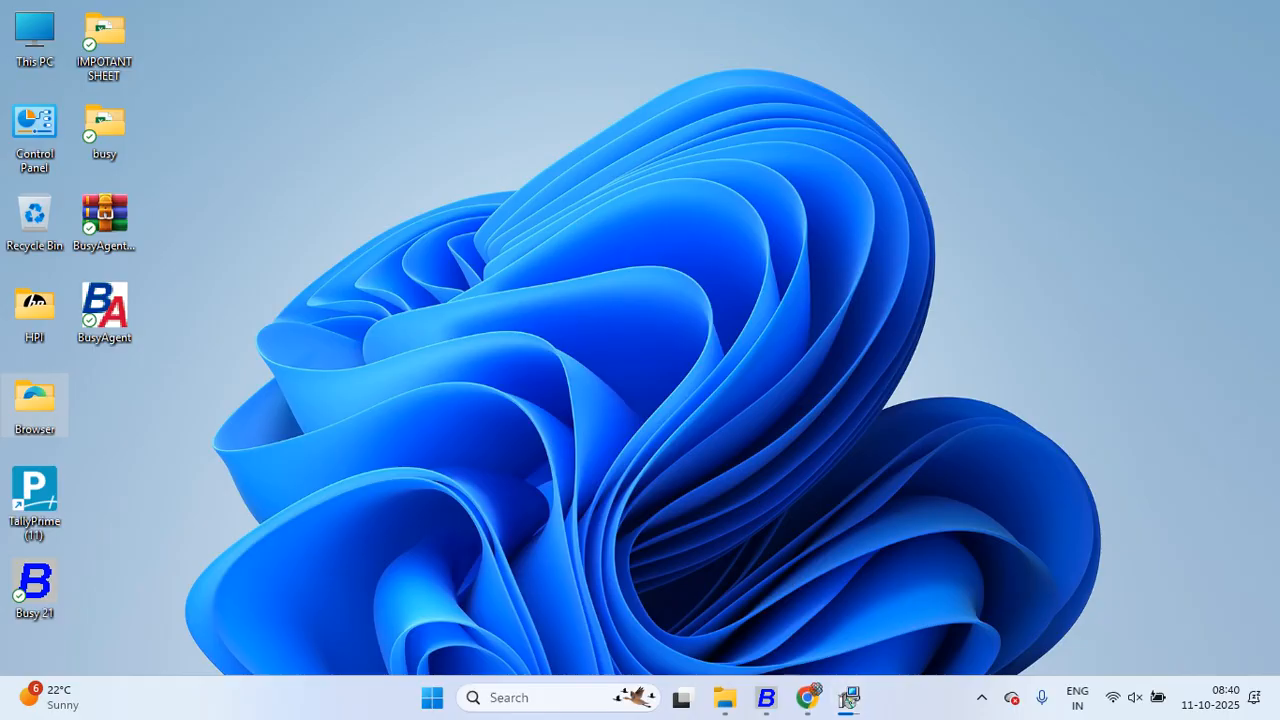
{"action": "key", "text": "super+d"}
Step: Search the Start menu for 'ANY' and launch AnyDesk.exe
{"action": "key", "text": "super"}
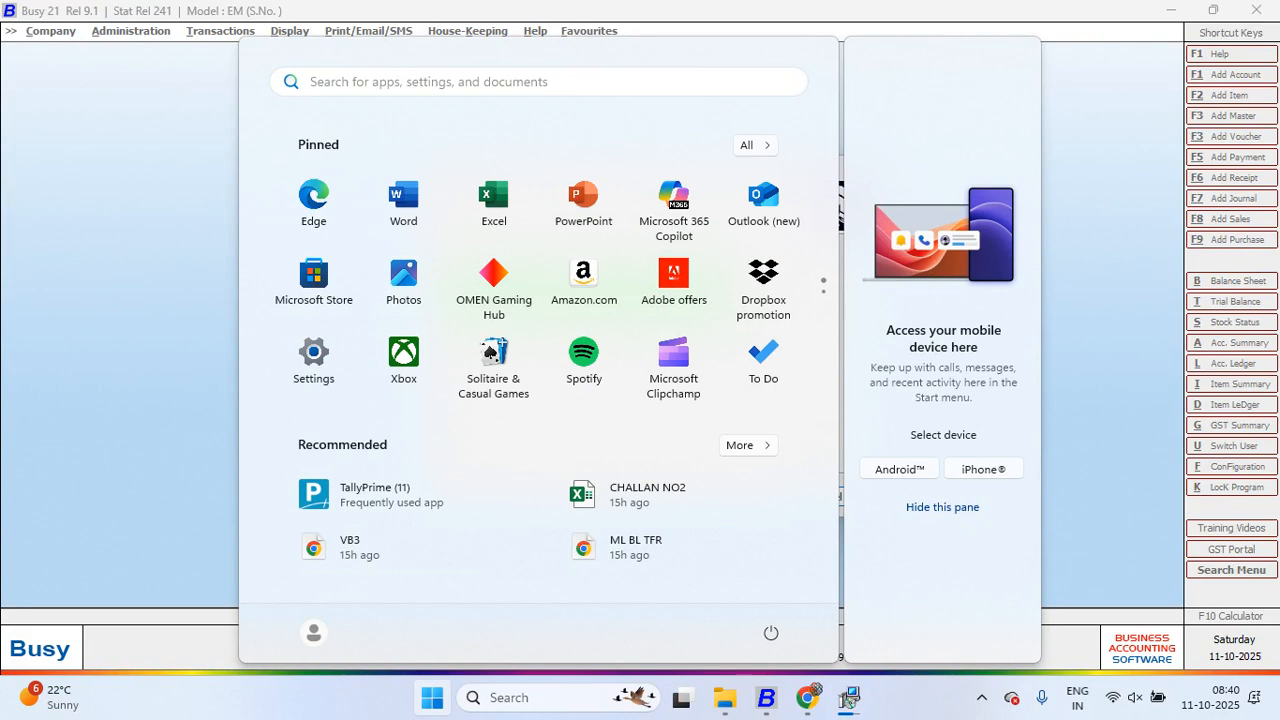
{"action": "left_click", "coordinate": [538, 82]}
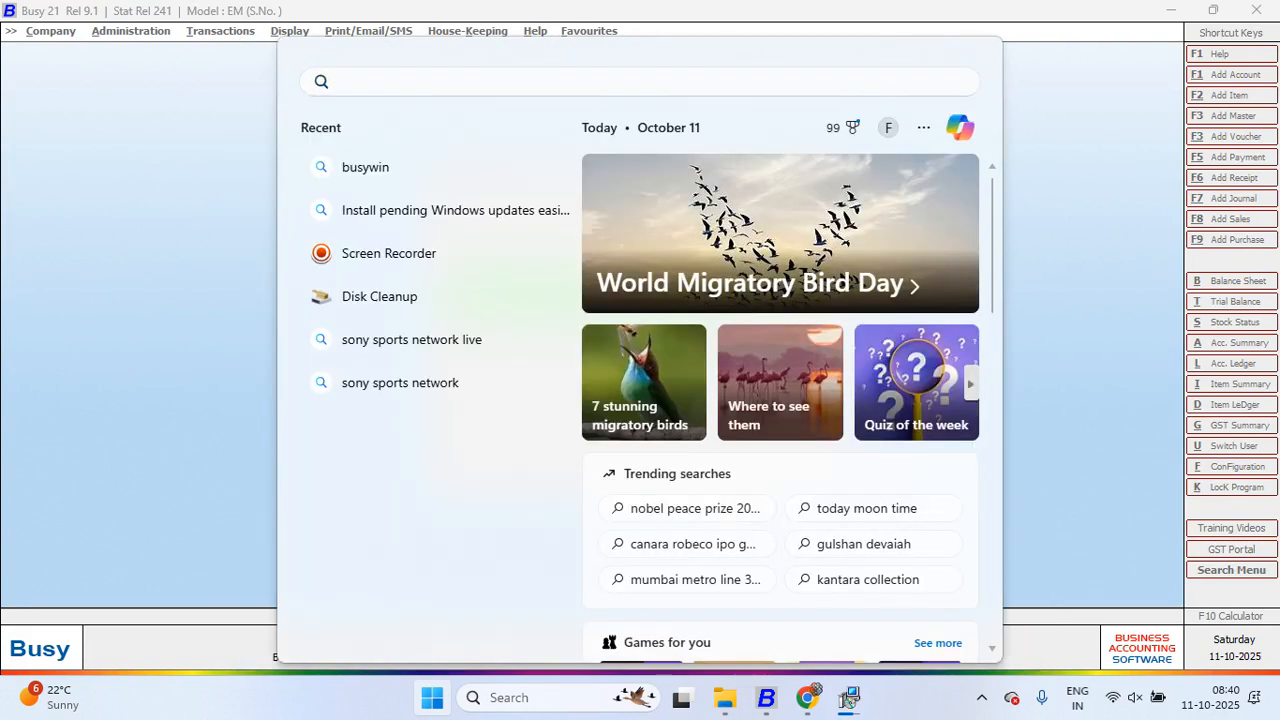
{"action": "type", "text": "AN"}
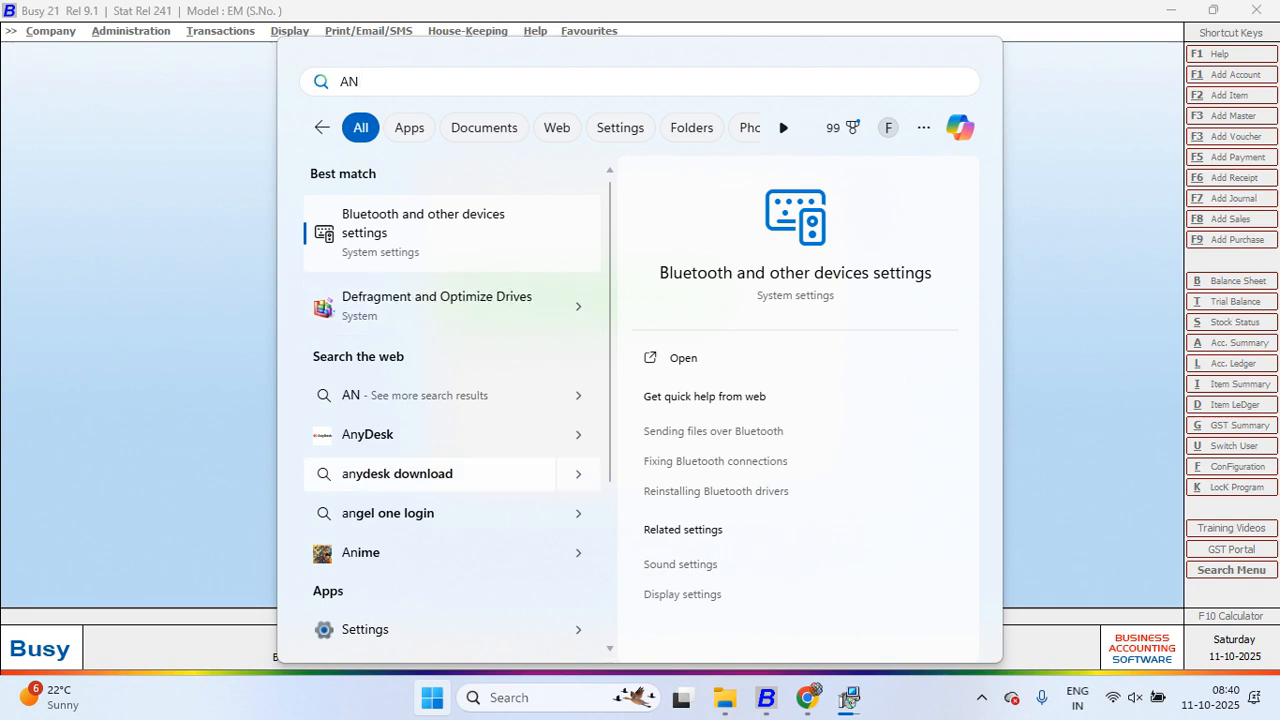
{"action": "type", "text": "Y"}
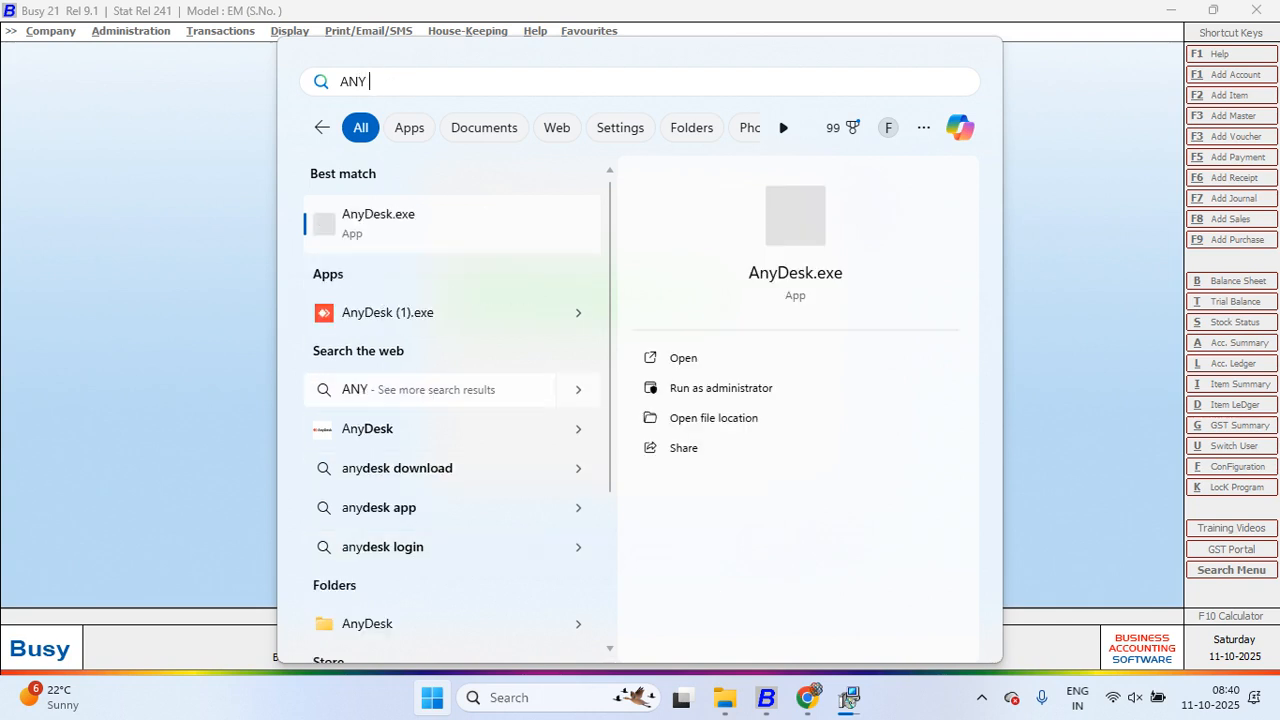
{"action": "key", "text": "Return"}
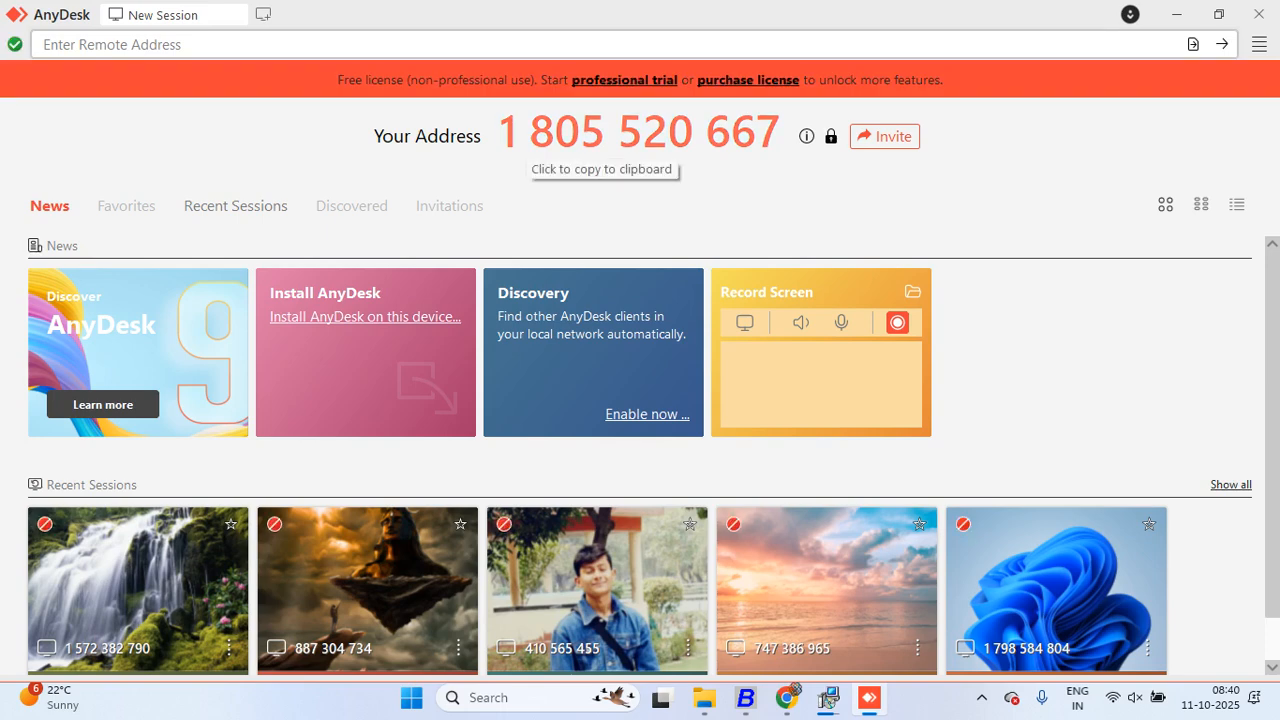
Step: Look over AnyDesk's home panel, close AnyDesk, and dismiss the security check message
{"action": "scroll", "coordinate": [640, 456], "scroll_direction": "down", "scroll_amount": 1}
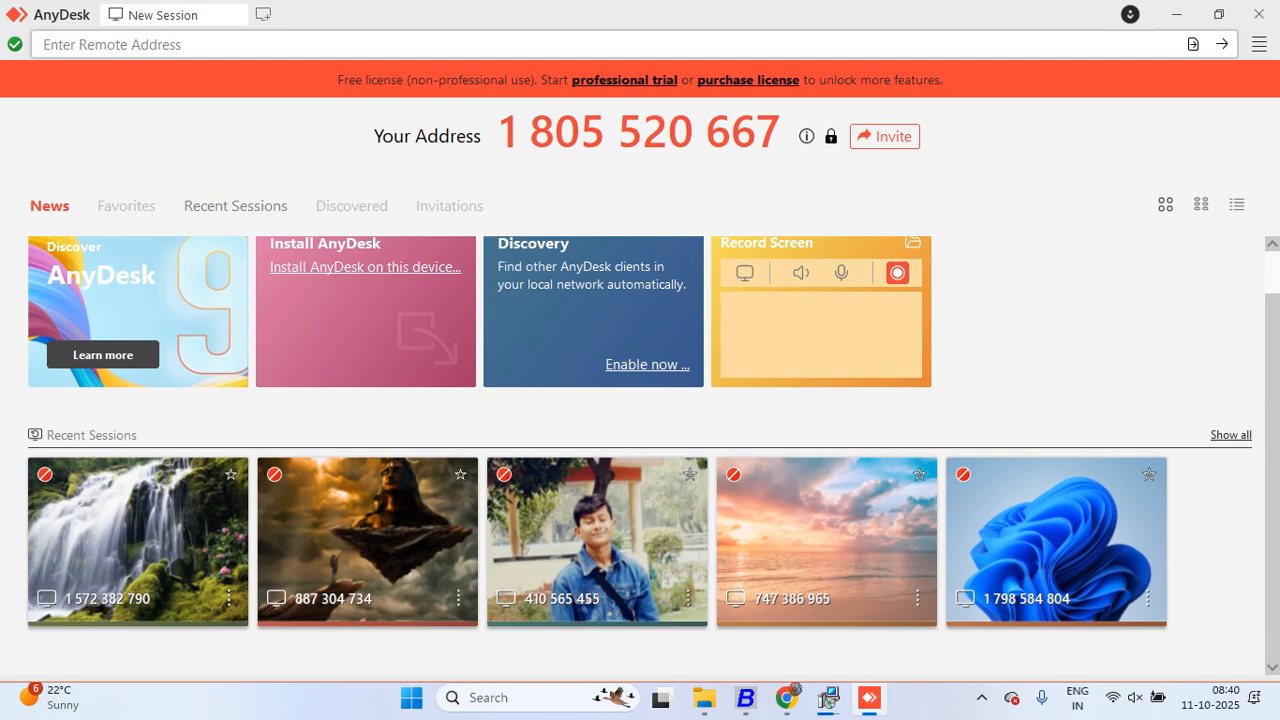
{"action": "scroll", "coordinate": [640, 456], "scroll_direction": "up", "scroll_amount": 1}
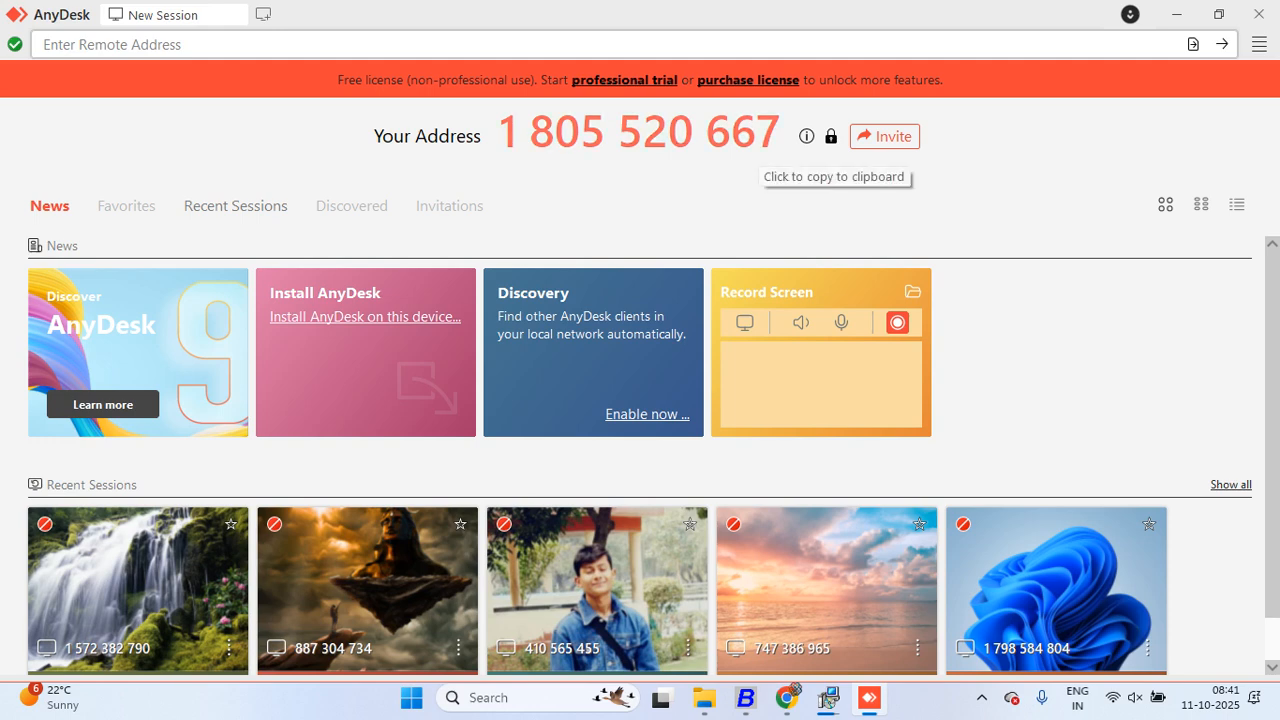
{"action": "scroll", "coordinate": [640, 456], "scroll_direction": "down", "scroll_amount": 1}
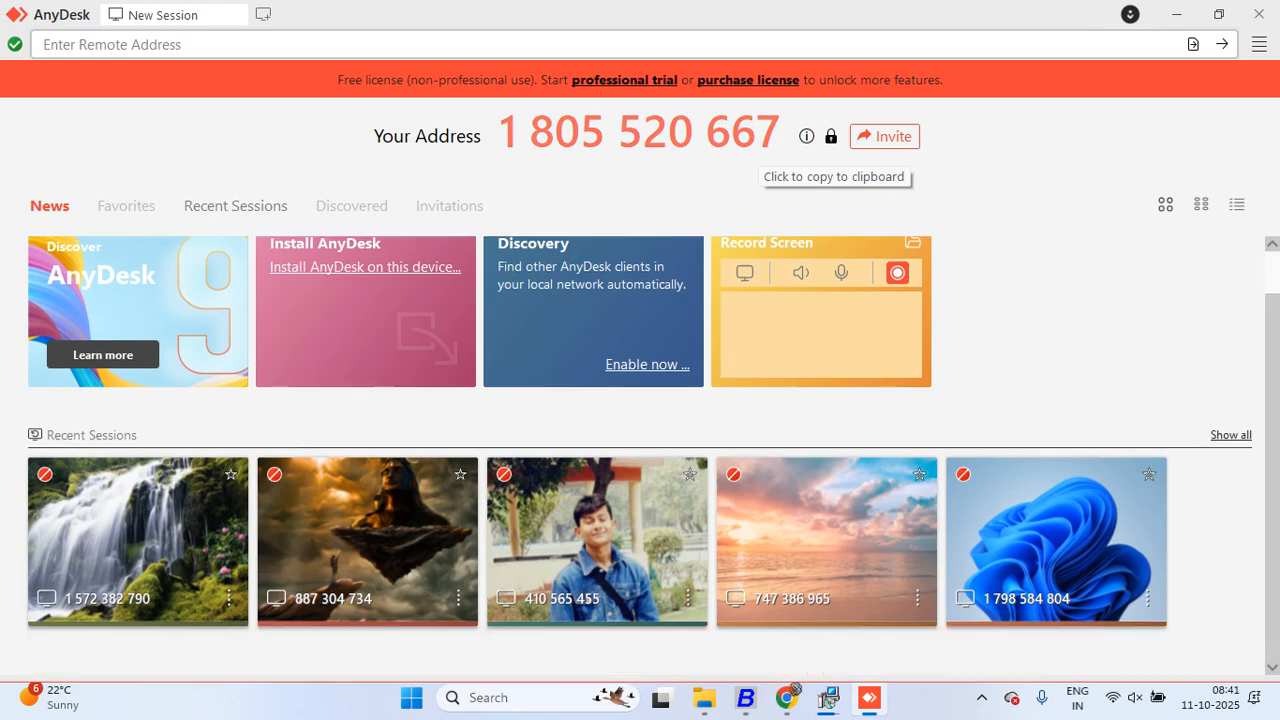
{"action": "scroll", "coordinate": [640, 456], "scroll_direction": "up", "scroll_amount": 1}
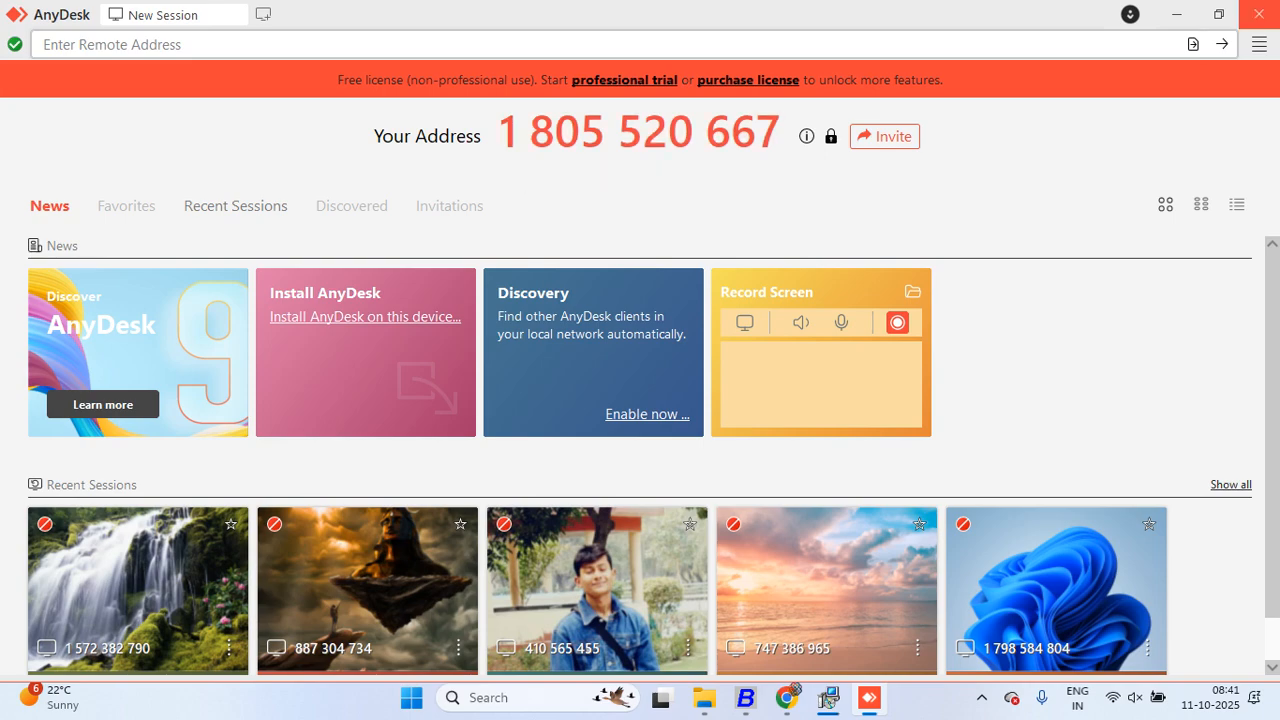
{"action": "left_click", "coordinate": [1259, 14]}
{"action": "key", "text": "Return"}
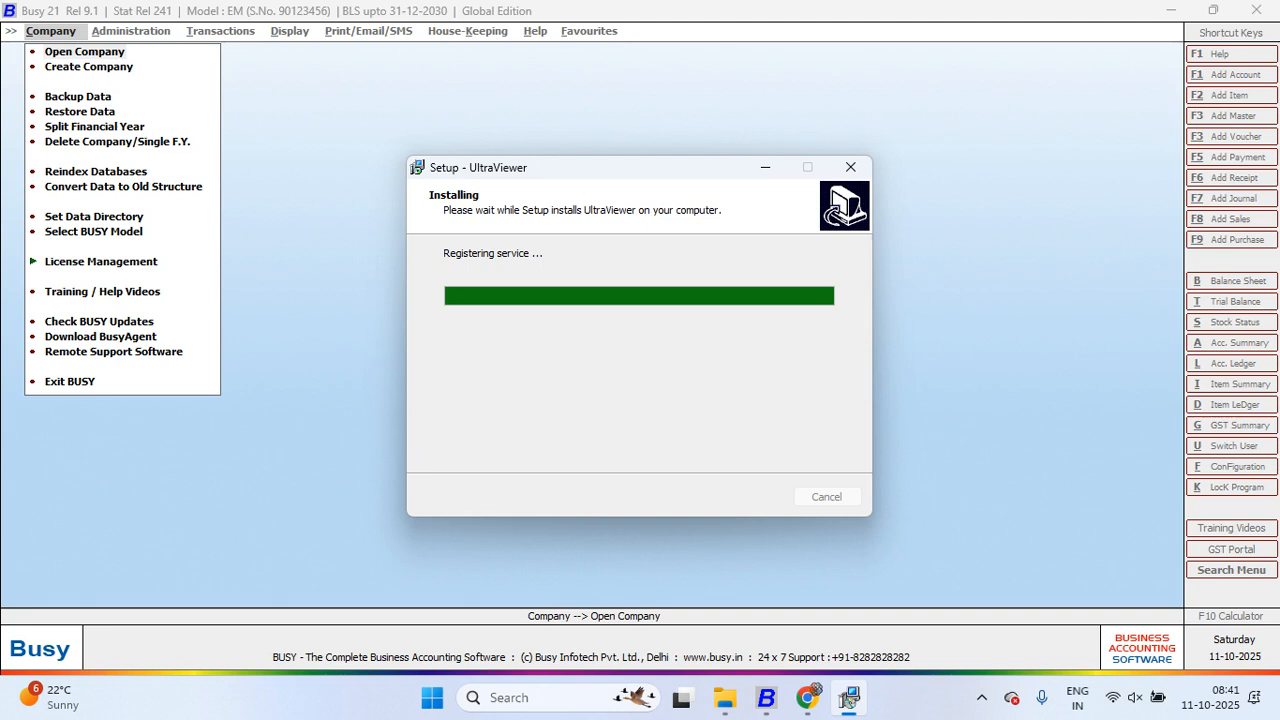
Step: Complete the UltraViewer 6.6.124 setup wizard so its main window opens
{"action": "key", "text": "Return"}
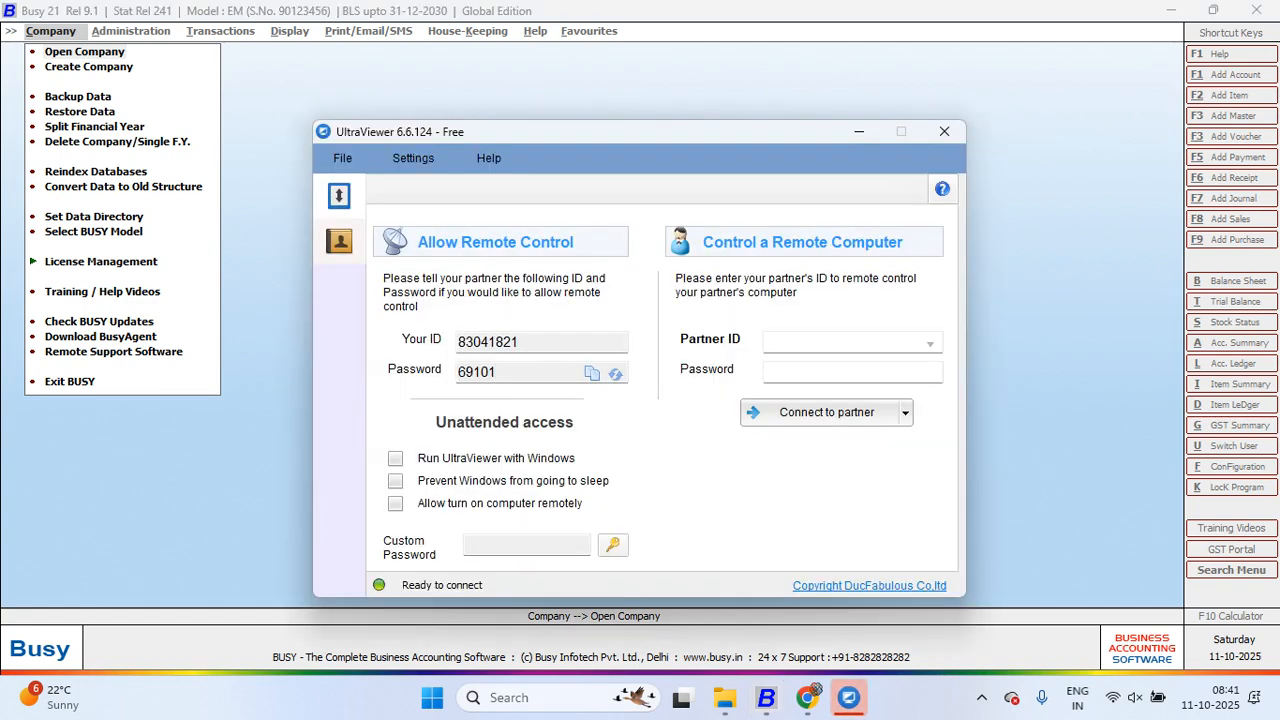
Step: Close UltraViewer and confirm the exit with Ok
{"action": "left_click", "coordinate": [944, 131]}
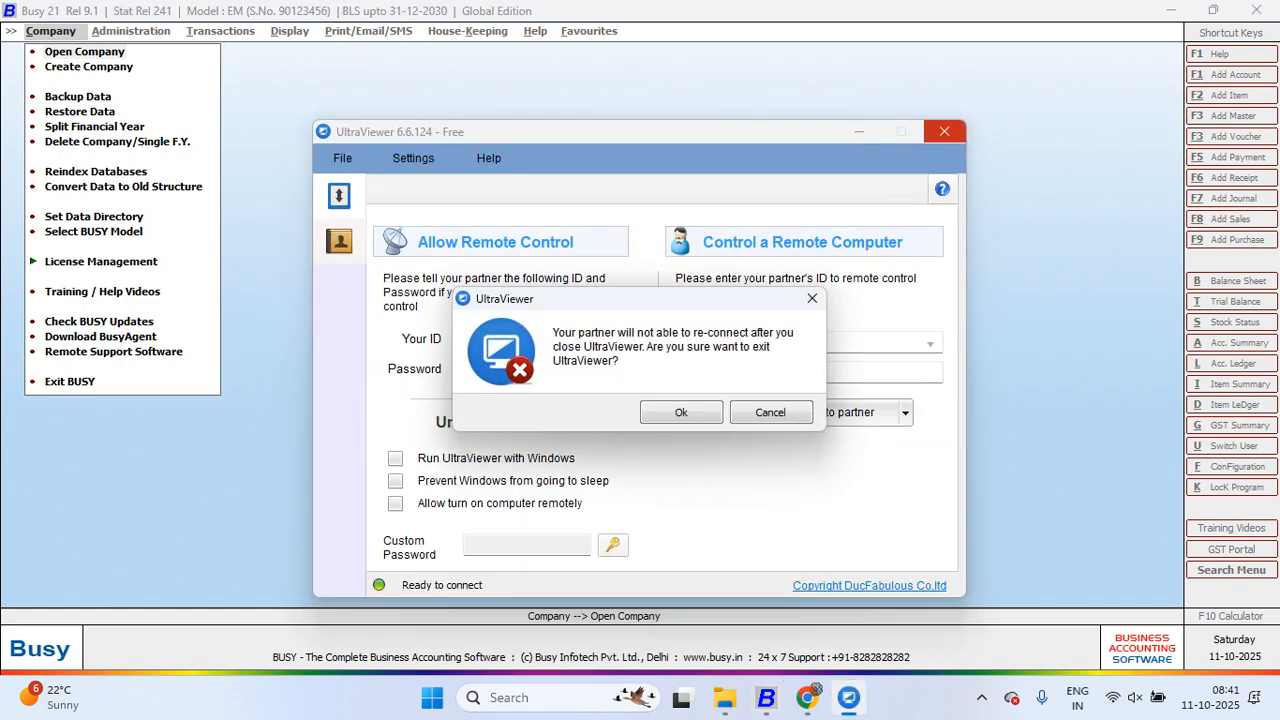
{"action": "left_click", "coordinate": [681, 412]}
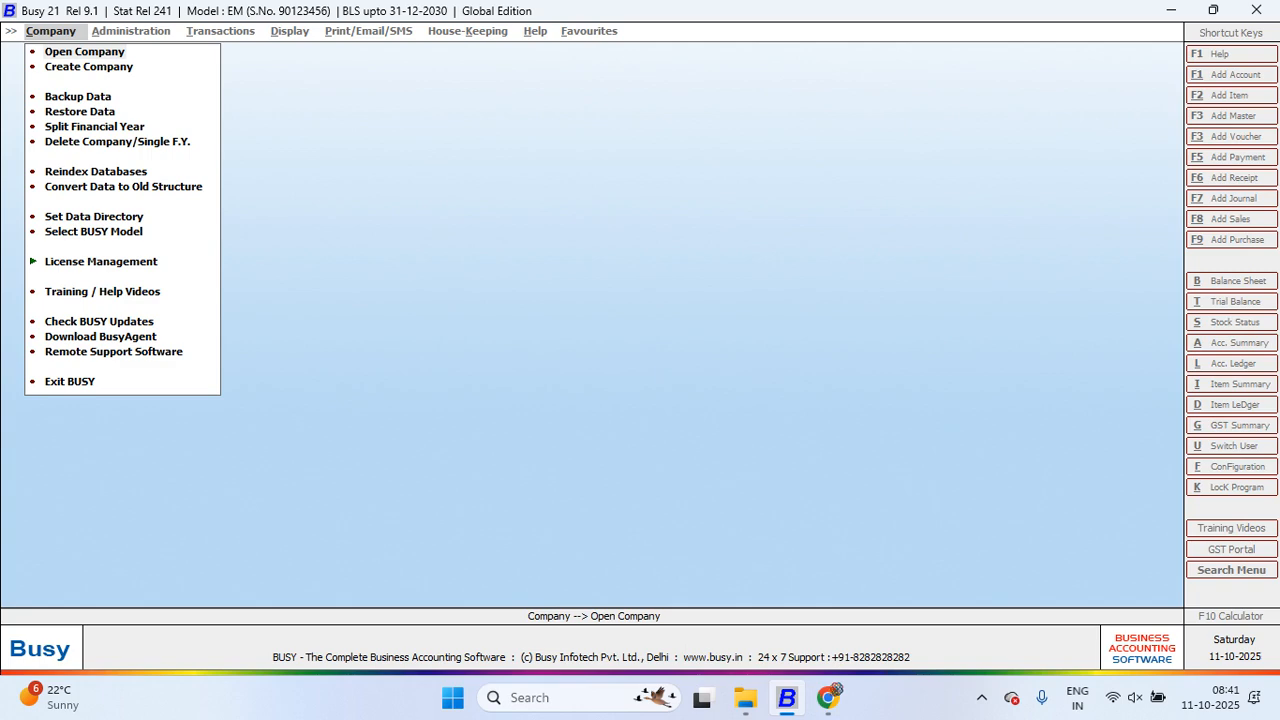
Step: Open the DINESH ELECTRICALS company and bring up its Edit Company form
{"action": "key", "text": "Return"}
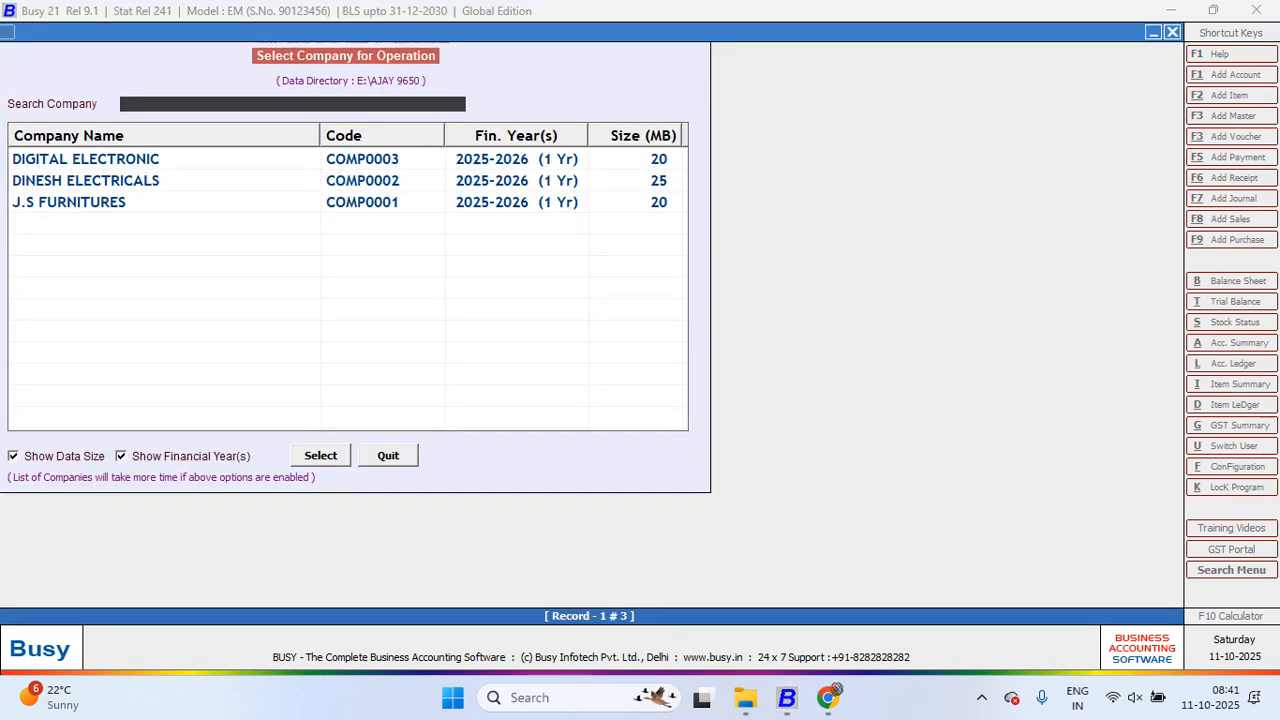
{"action": "key", "text": "Down"}
{"action": "key", "text": "Return"}
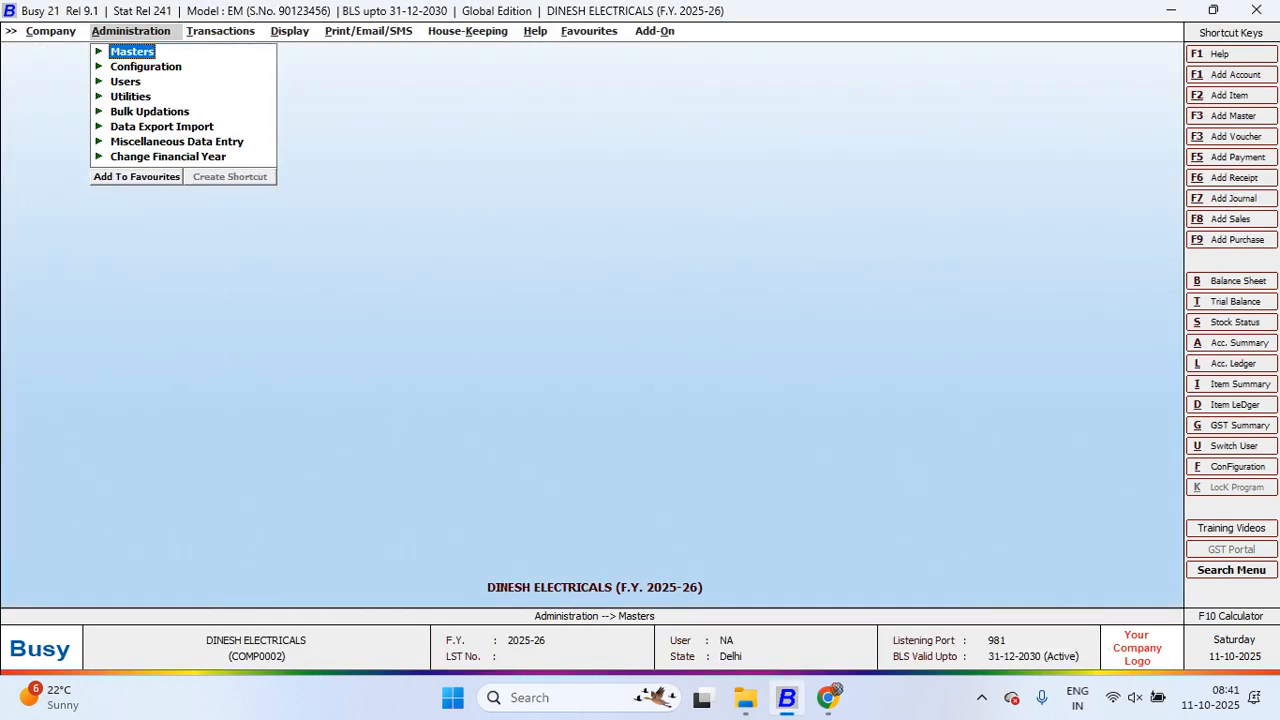
{"action": "key", "text": "Left"}
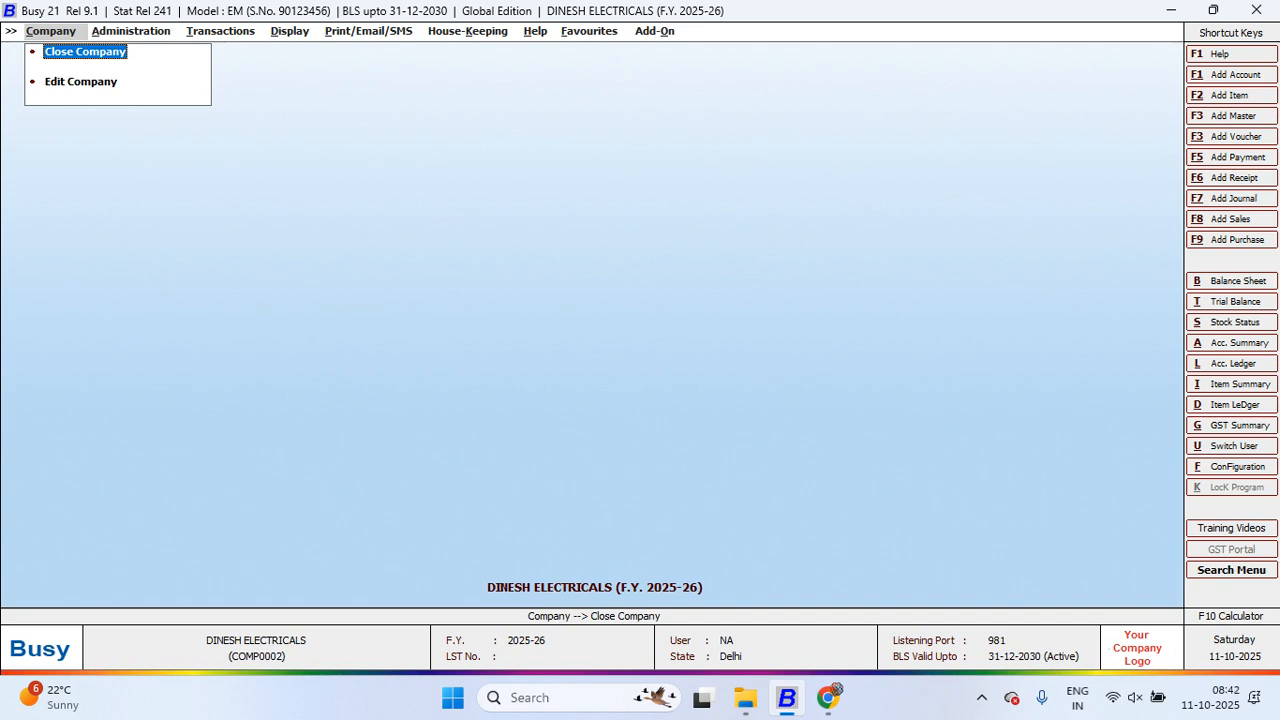
{"action": "key", "text": "Down"}
{"action": "key", "text": "Return"}
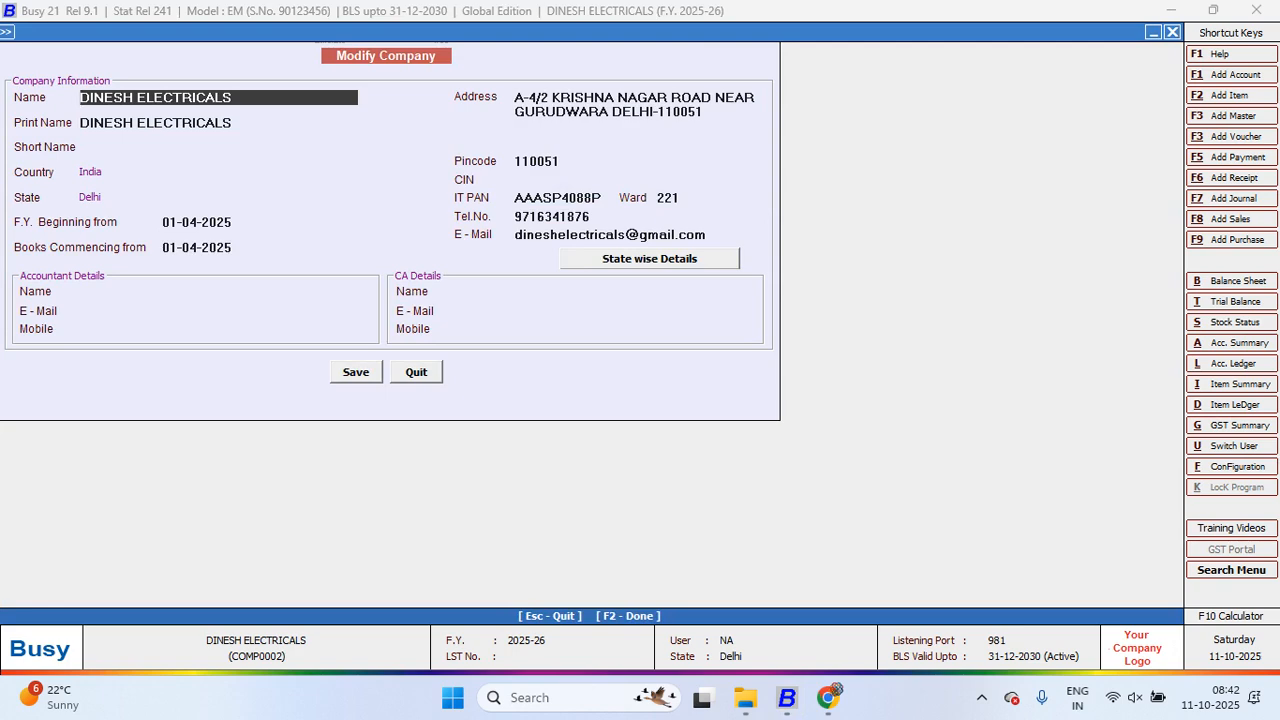
Step: Enter DEC as the company's Short Name and save the company details
{"action": "key", "text": "Return"}
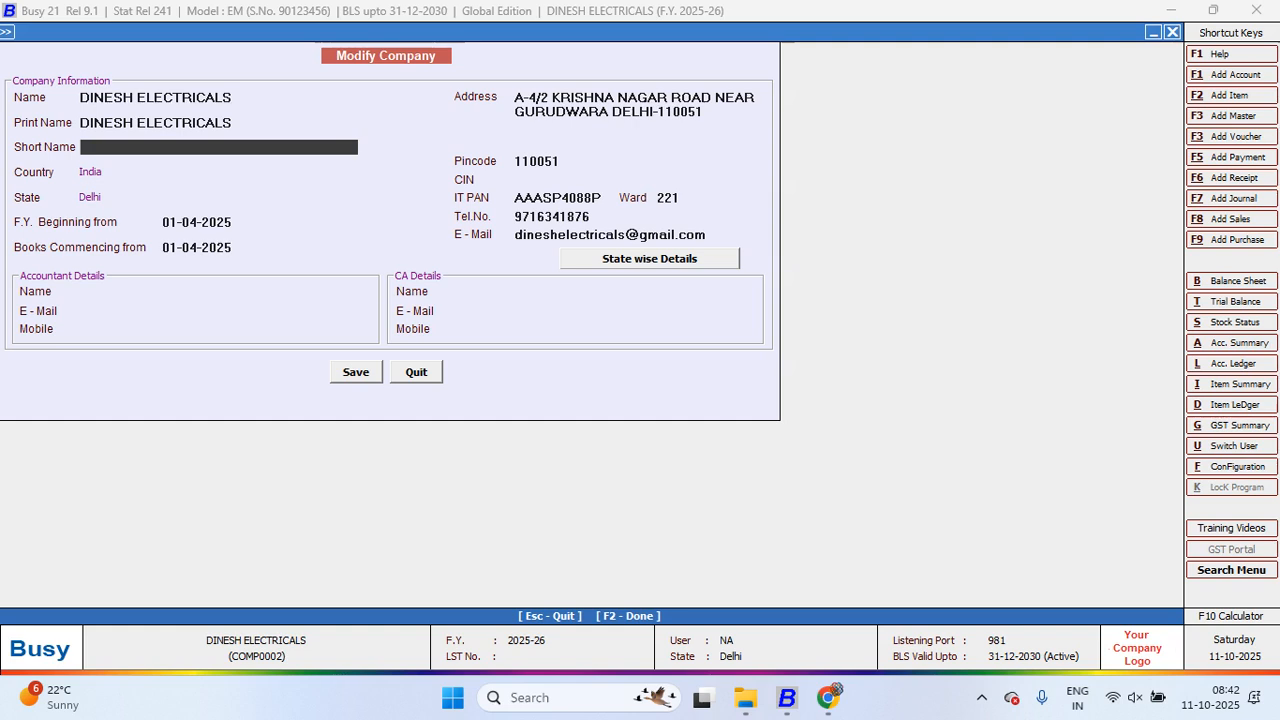
{"action": "type", "text": "DEC"}
{"action": "key", "text": "Return"}
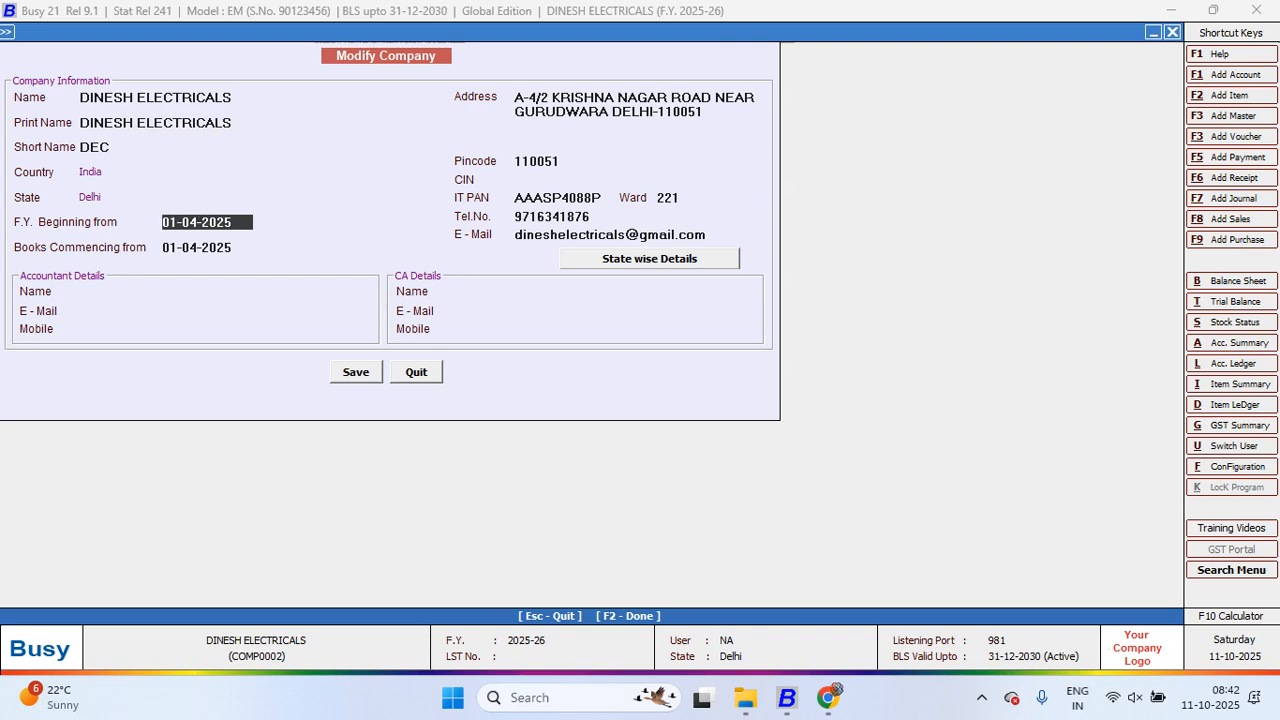
{"action": "key", "text": "Return"}
{"action": "key", "text": "Return"}
{"action": "key", "text": "Return"}
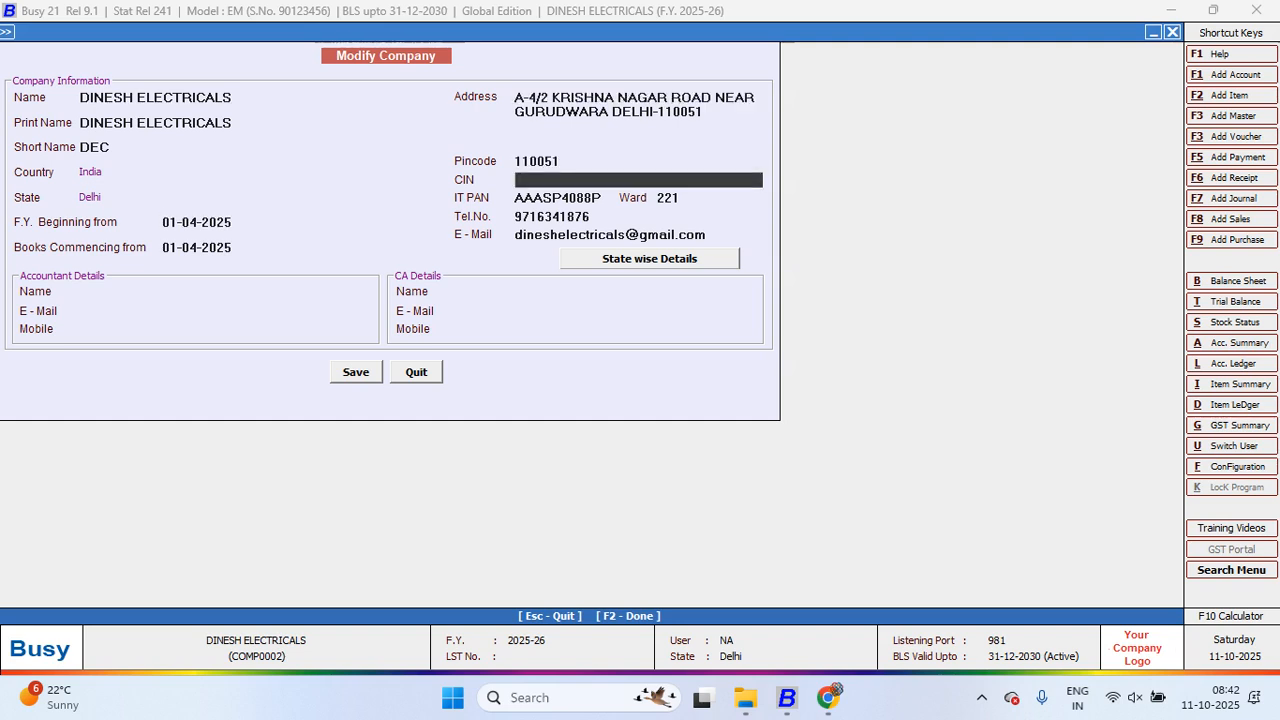
{"action": "key", "text": "Return"}
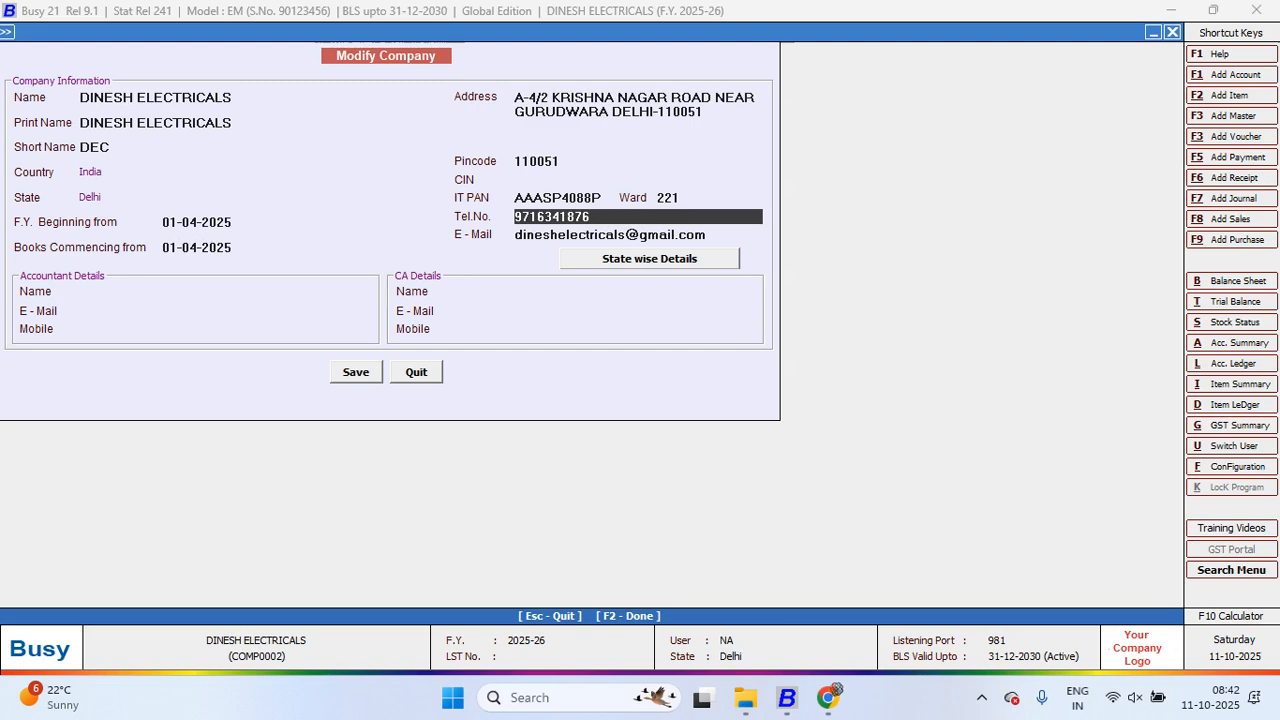
{"action": "key", "text": "F2"}
{"action": "key", "text": "Return"}
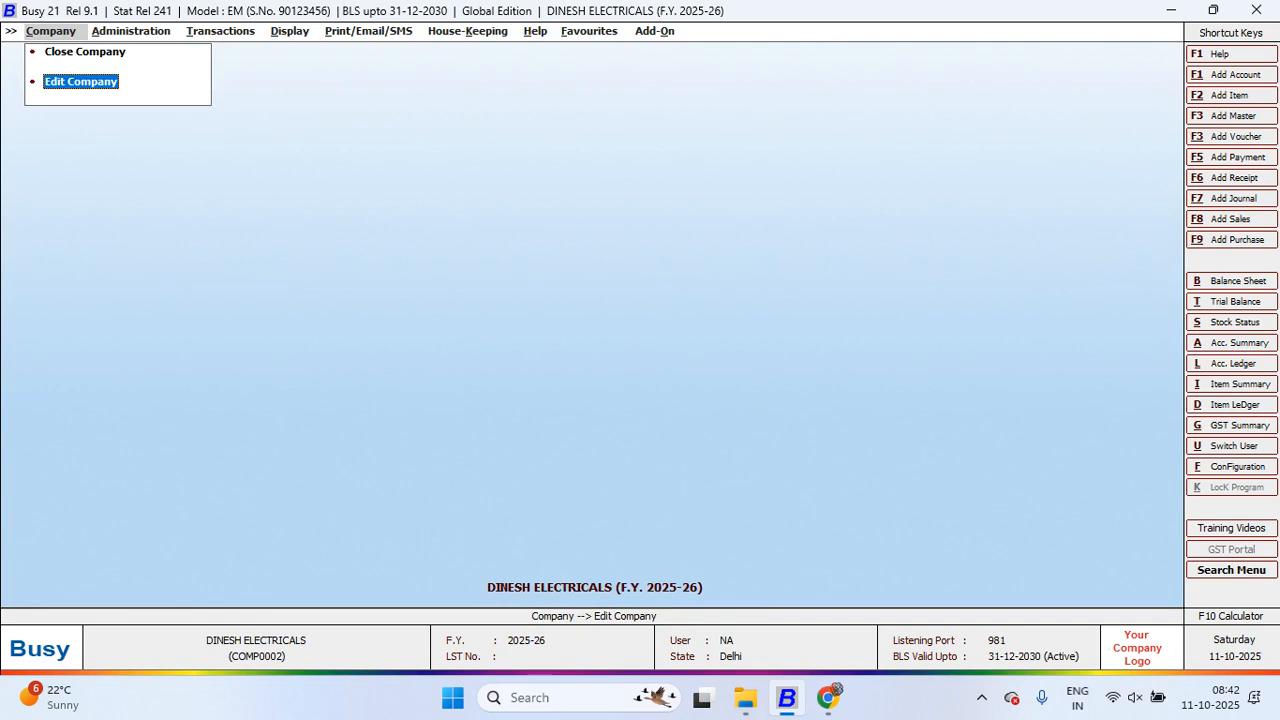
Step: In Features / Options Regional Settings, change the state to Uttar Pradesh and save
{"action": "key", "text": "Right"}
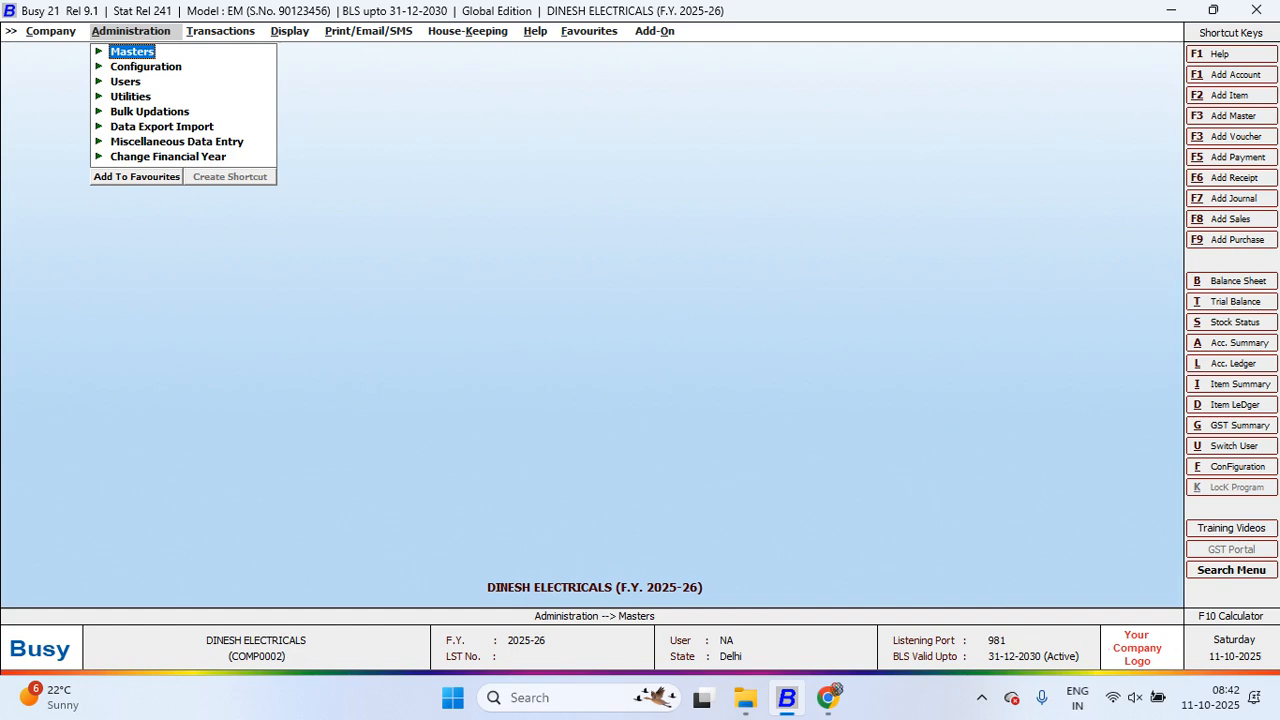
{"action": "key", "text": "Down"}
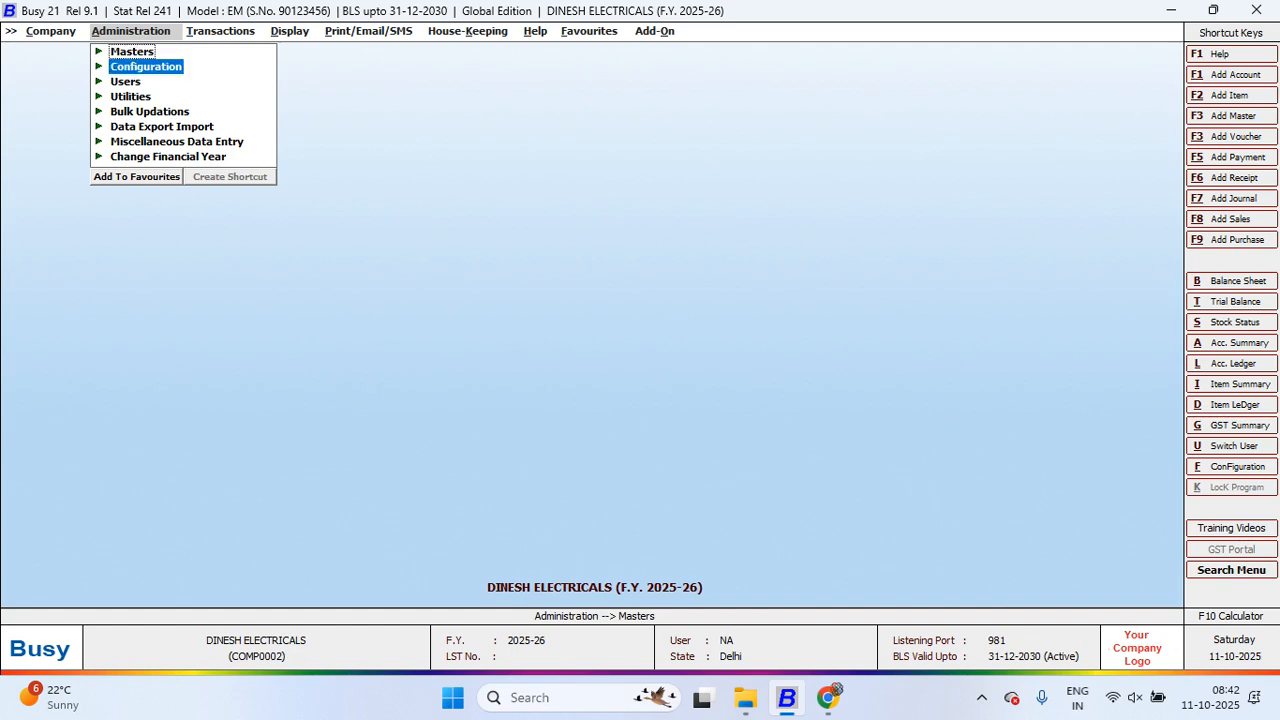
{"action": "key", "text": "Return"}
{"action": "key", "text": "Down"}
{"action": "key", "text": "Return"}
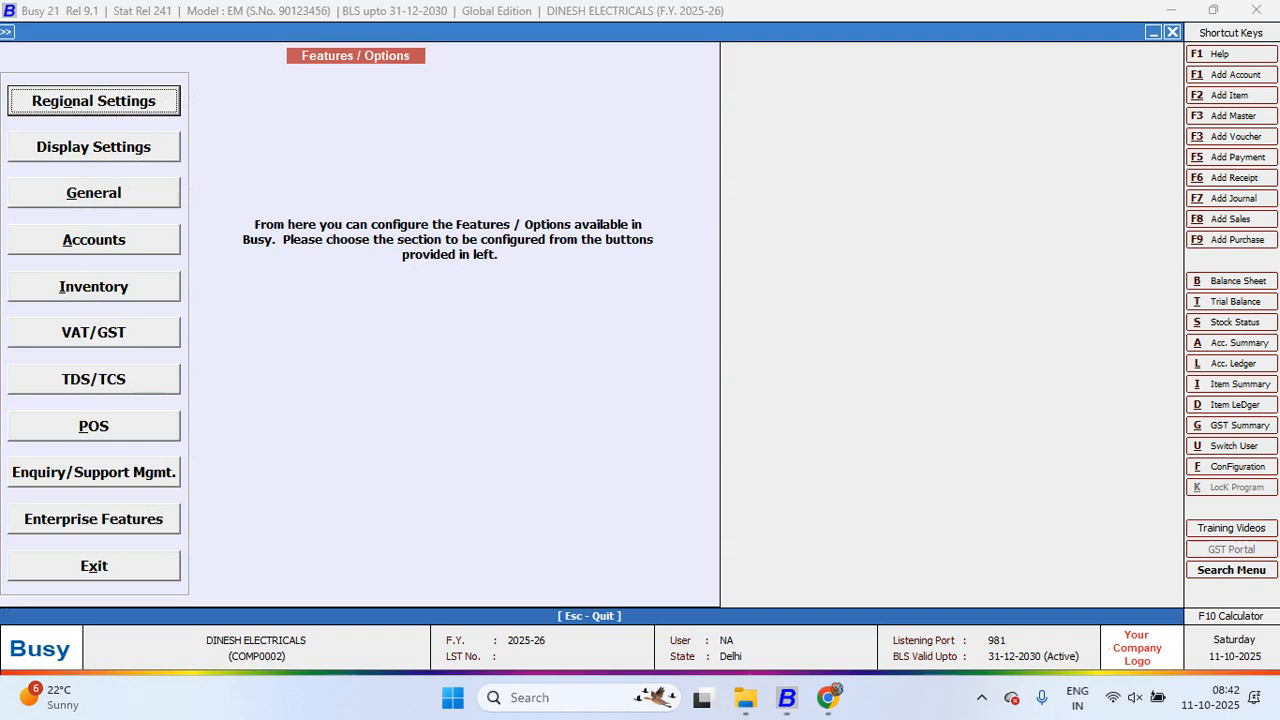
{"action": "key", "text": "Return"}
{"action": "key", "text": "Return"}
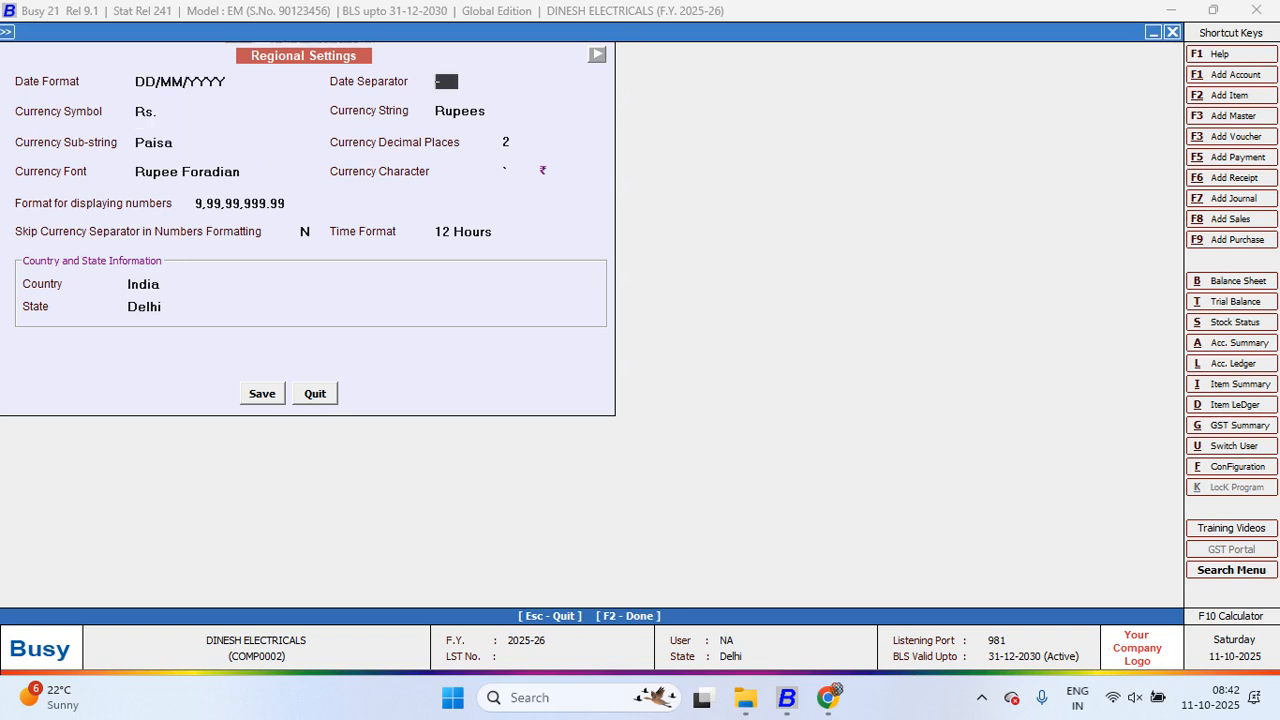
{"action": "left_click", "coordinate": [146, 307]}
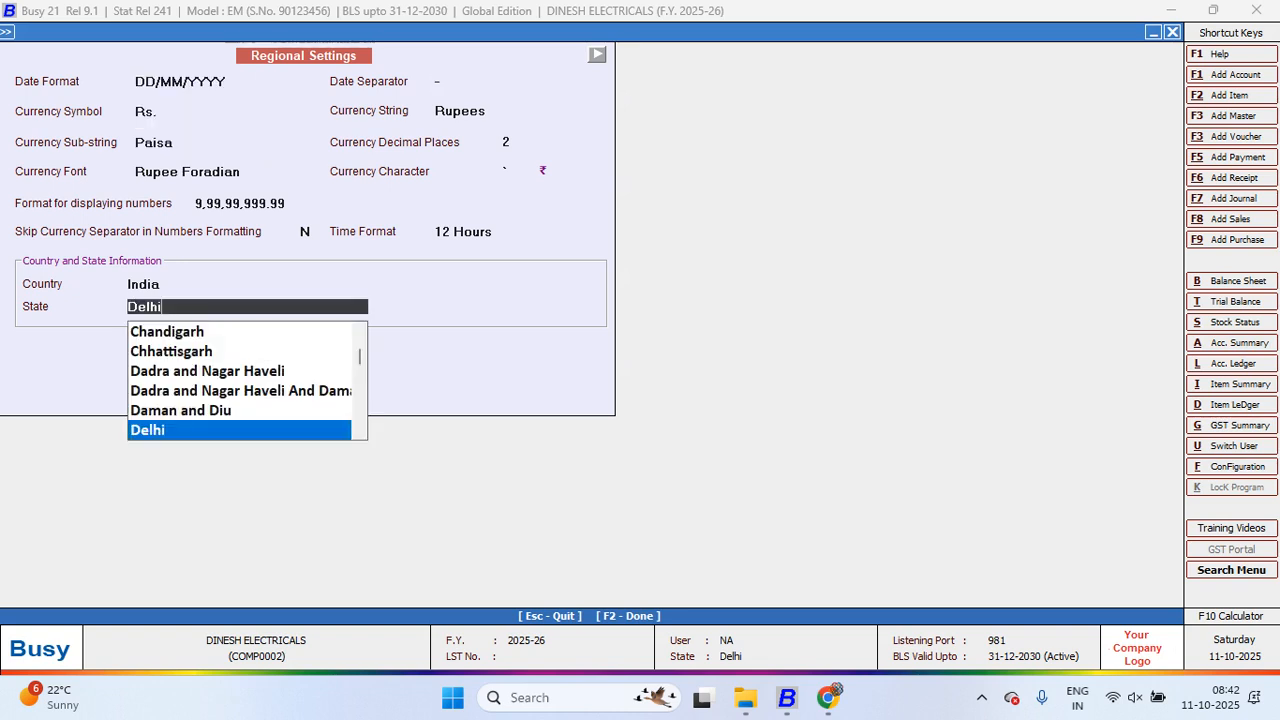
{"action": "scroll", "coordinate": [240, 380], "scroll_direction": "down", "scroll_amount": 5}
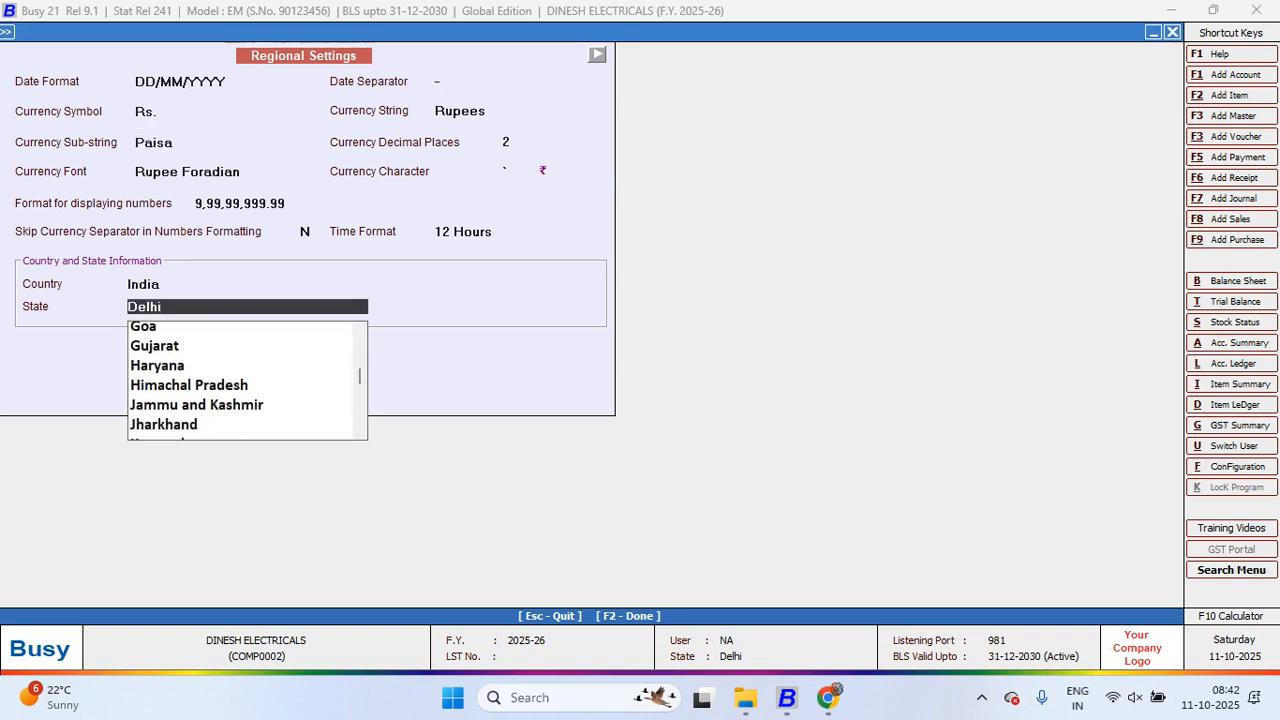
{"action": "scroll", "coordinate": [240, 380], "scroll_direction": "down", "scroll_amount": 4}
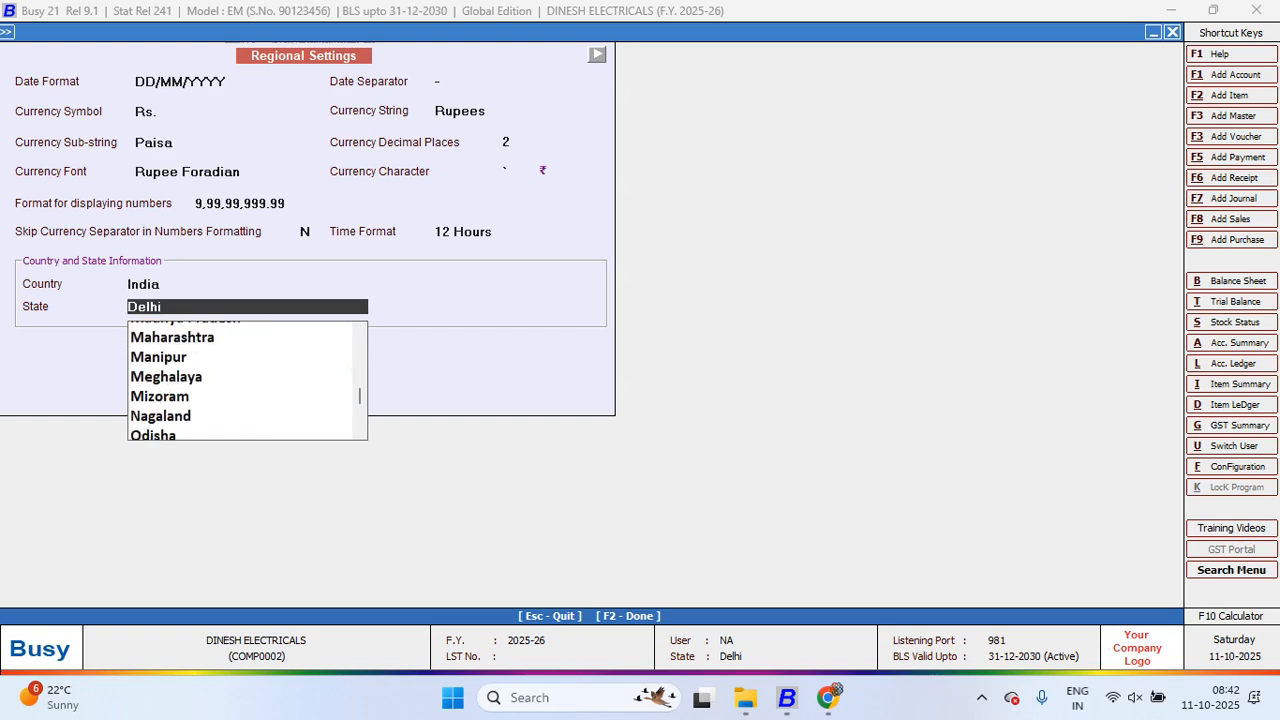
{"action": "left_click", "coordinate": [176, 411]}
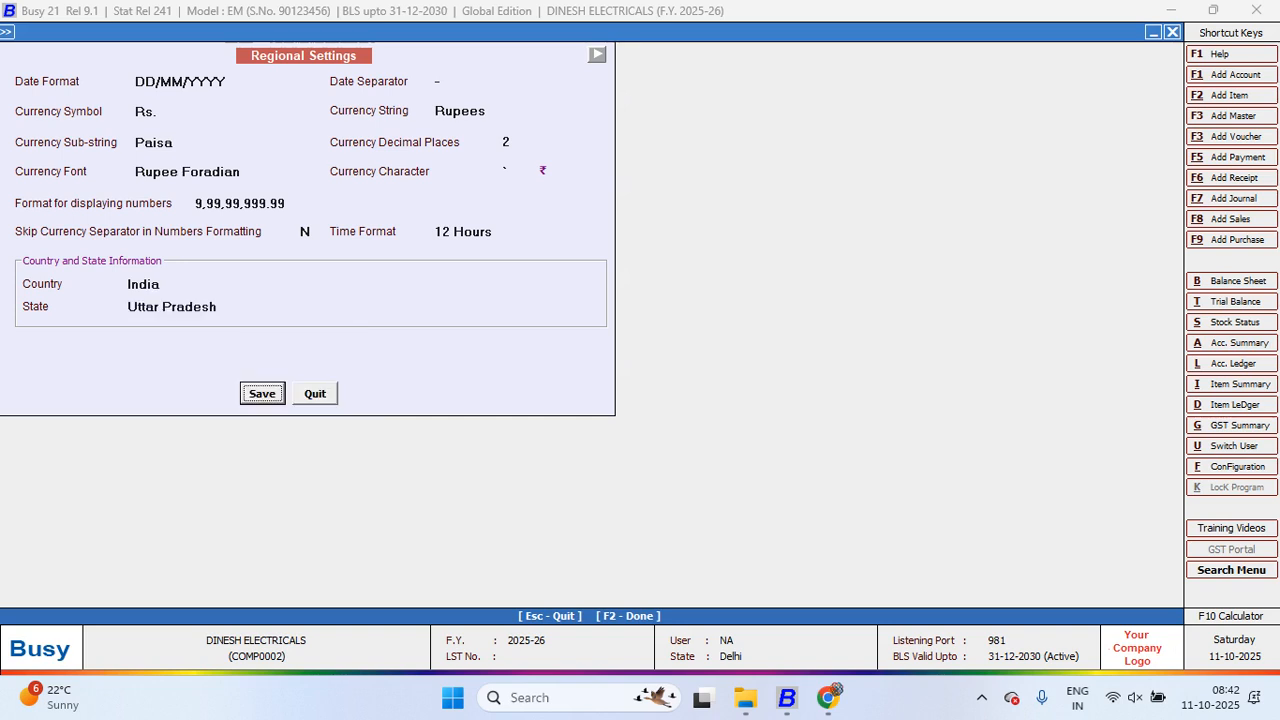
{"action": "key", "text": "Return"}
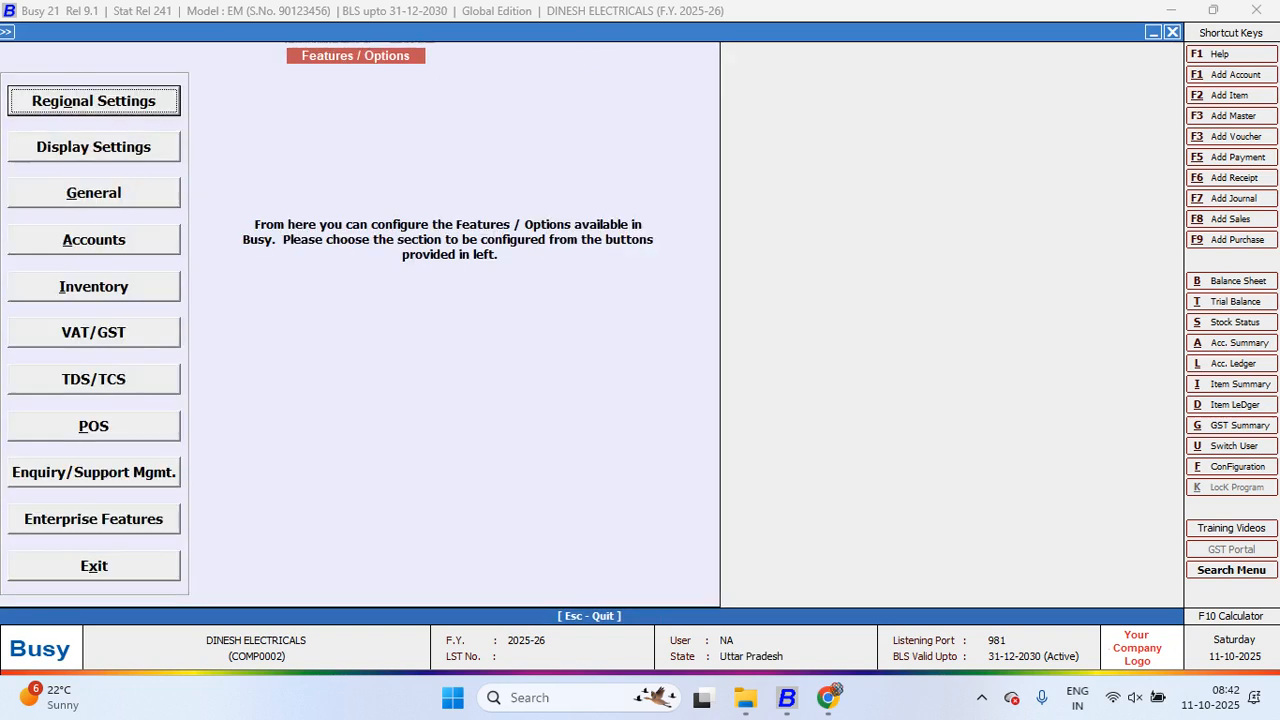
Step: Reopen Regional Settings, switch the country to Nepal, then quit without saving
{"action": "key", "text": "Return"}
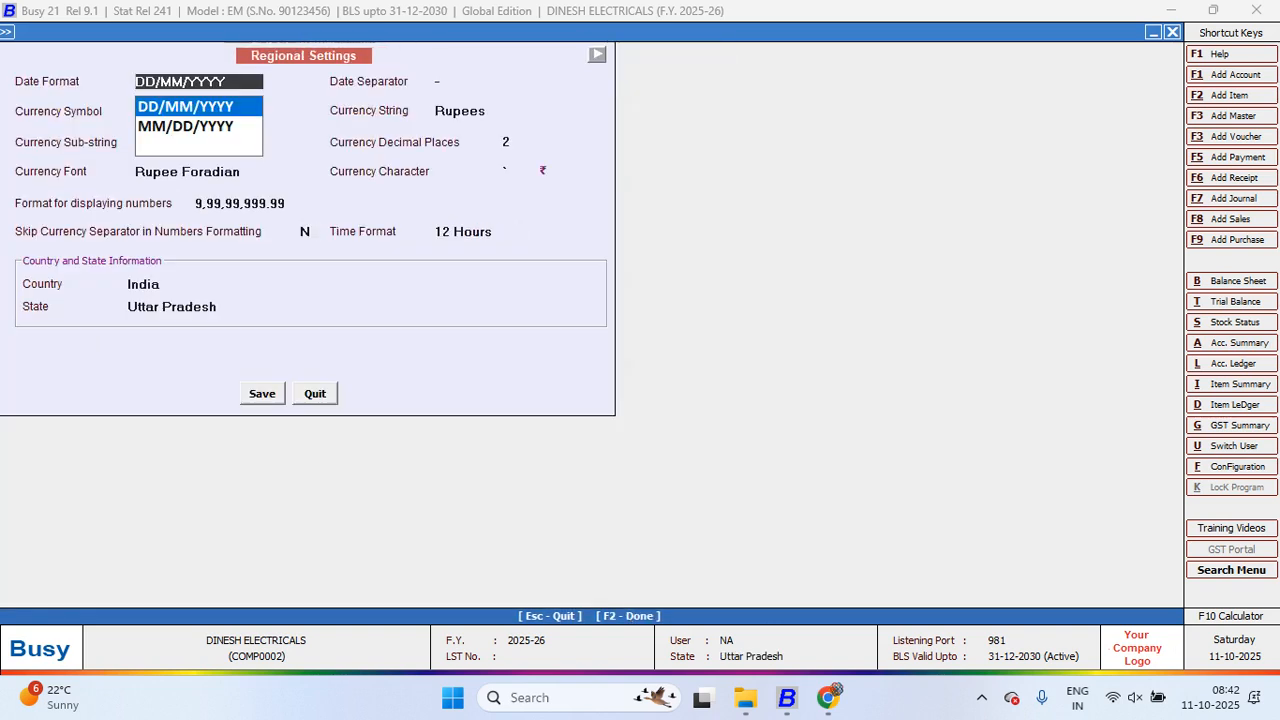
{"action": "left_click", "coordinate": [144, 284]}
{"action": "key", "text": "Down"}
{"action": "key", "text": "Return"}
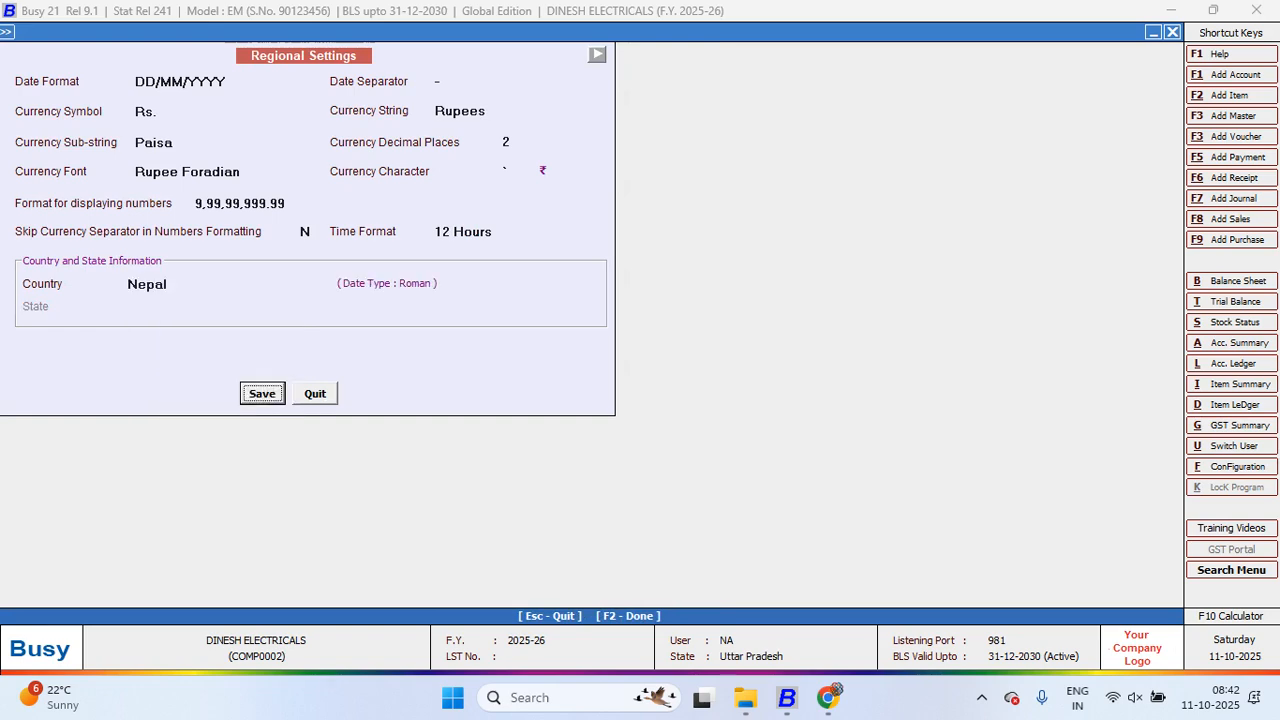
{"action": "key", "text": "Tab"}
{"action": "key", "text": "Return"}
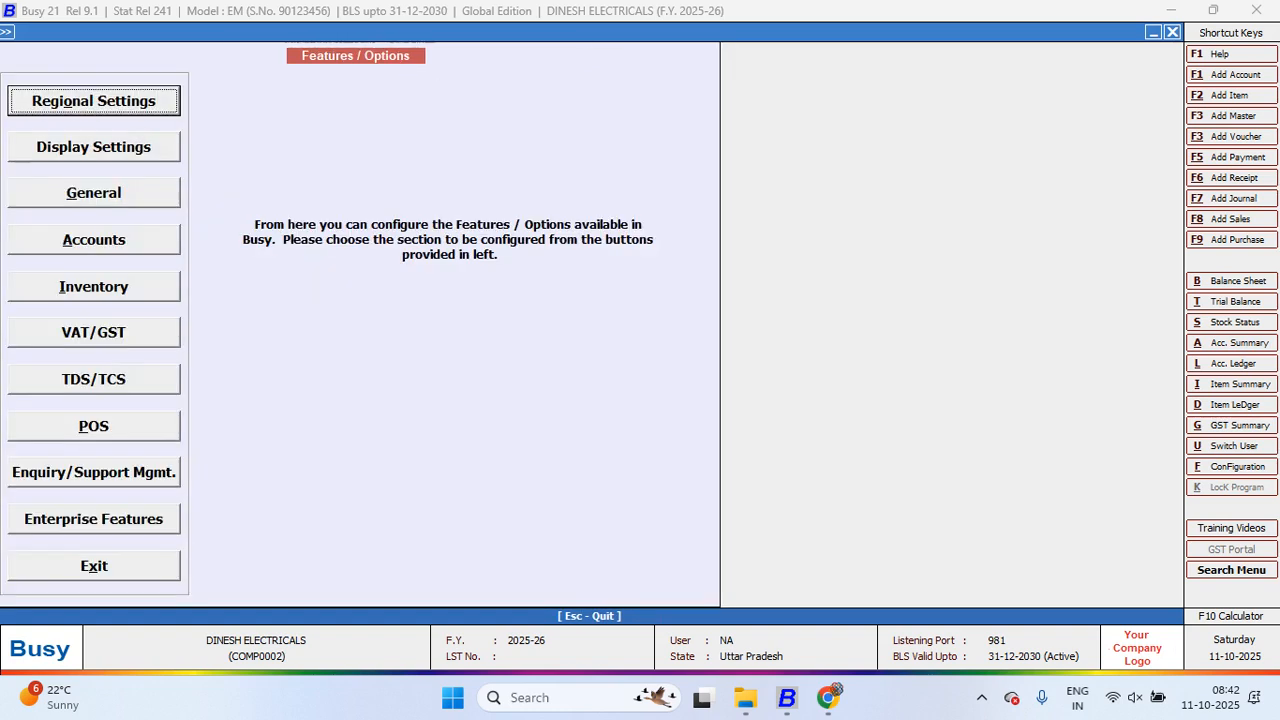
{"action": "key", "text": "Return"}
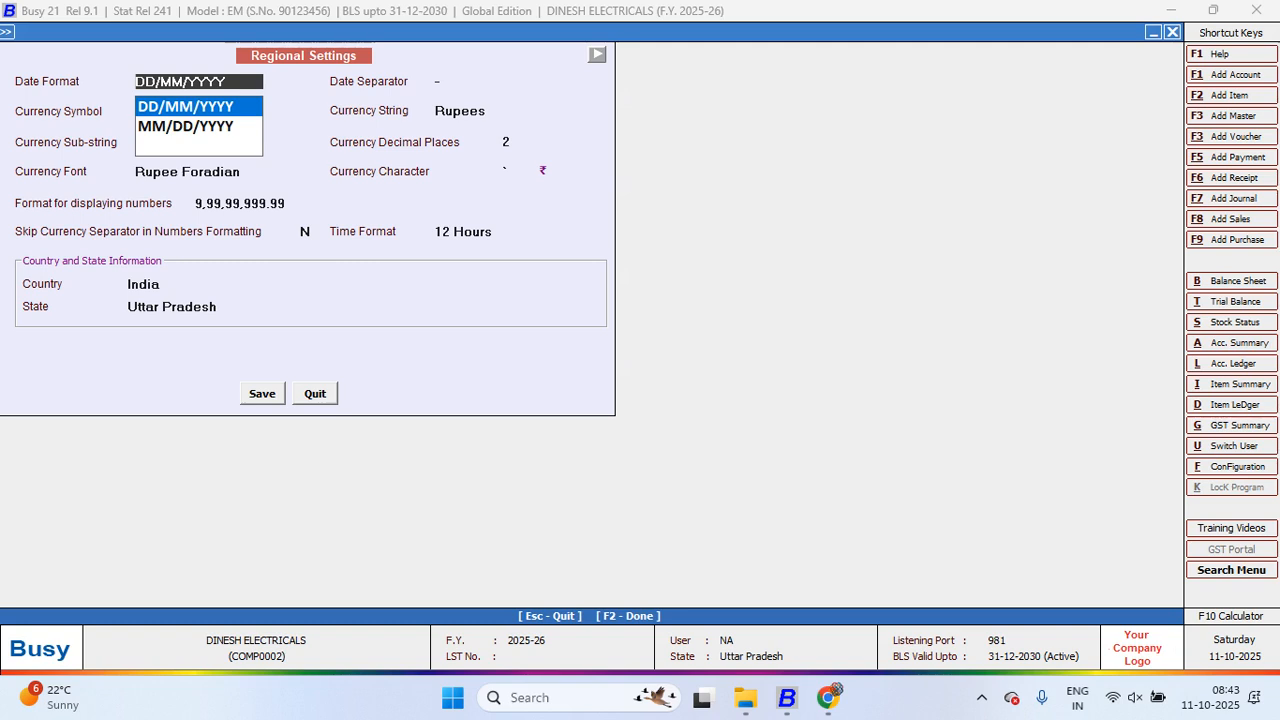
{"action": "key", "text": "Return"}
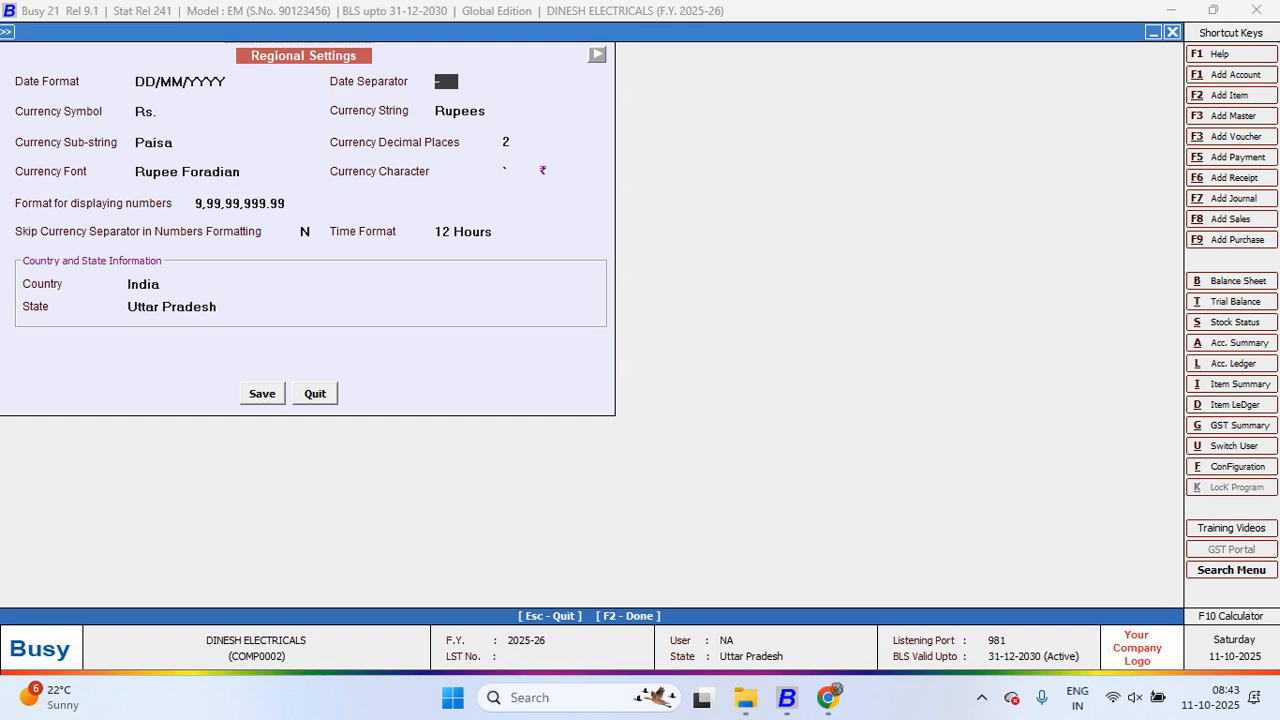
{"action": "key", "text": "Up"}
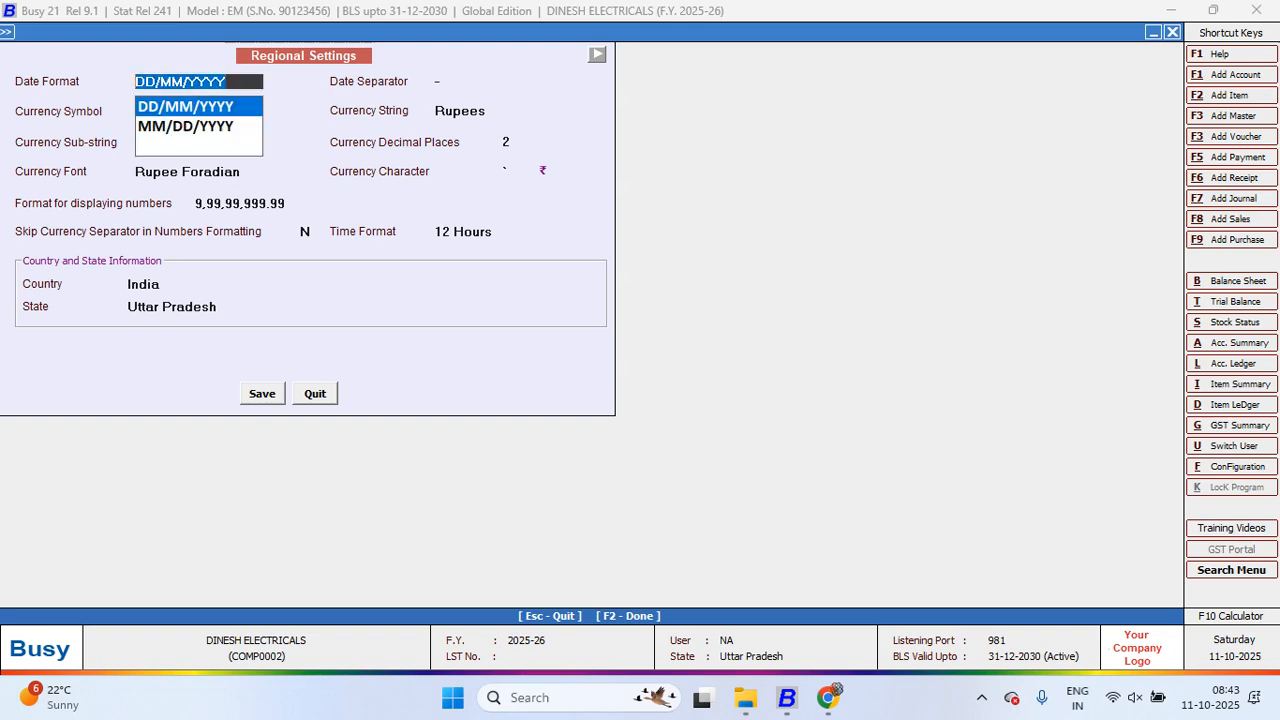
{"action": "key", "text": "Return"}
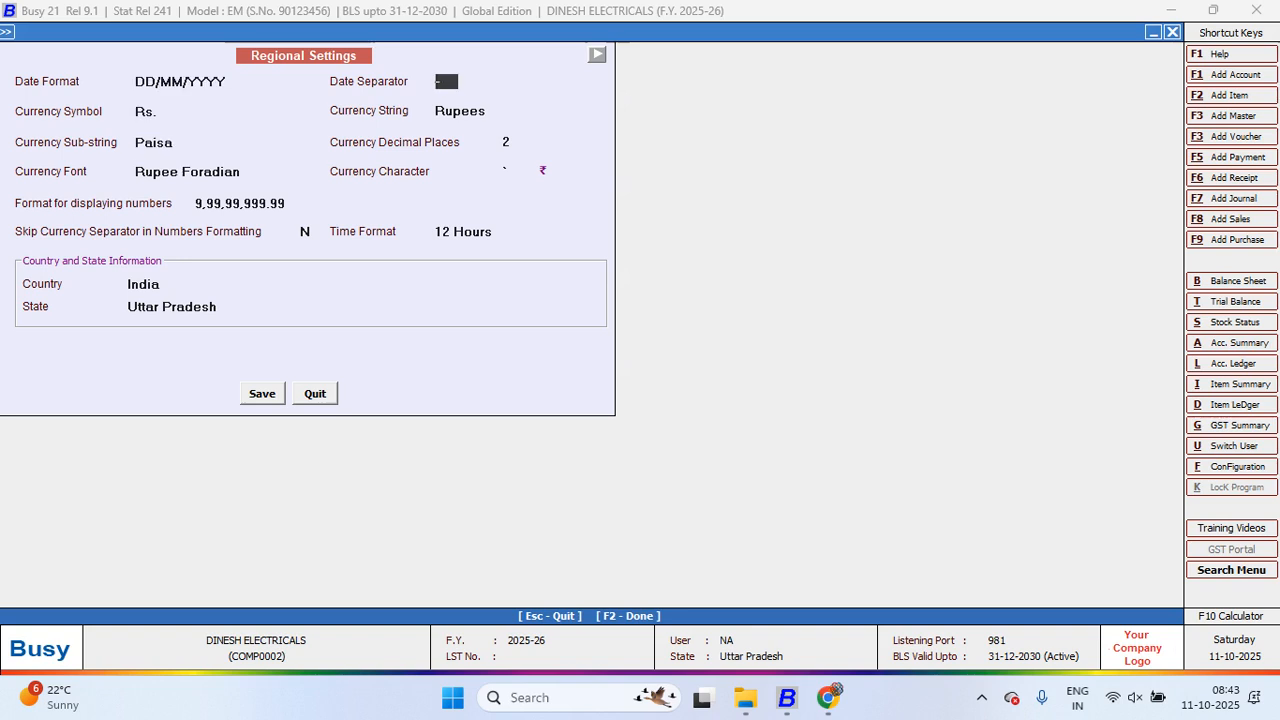
{"action": "key", "text": "Return"}
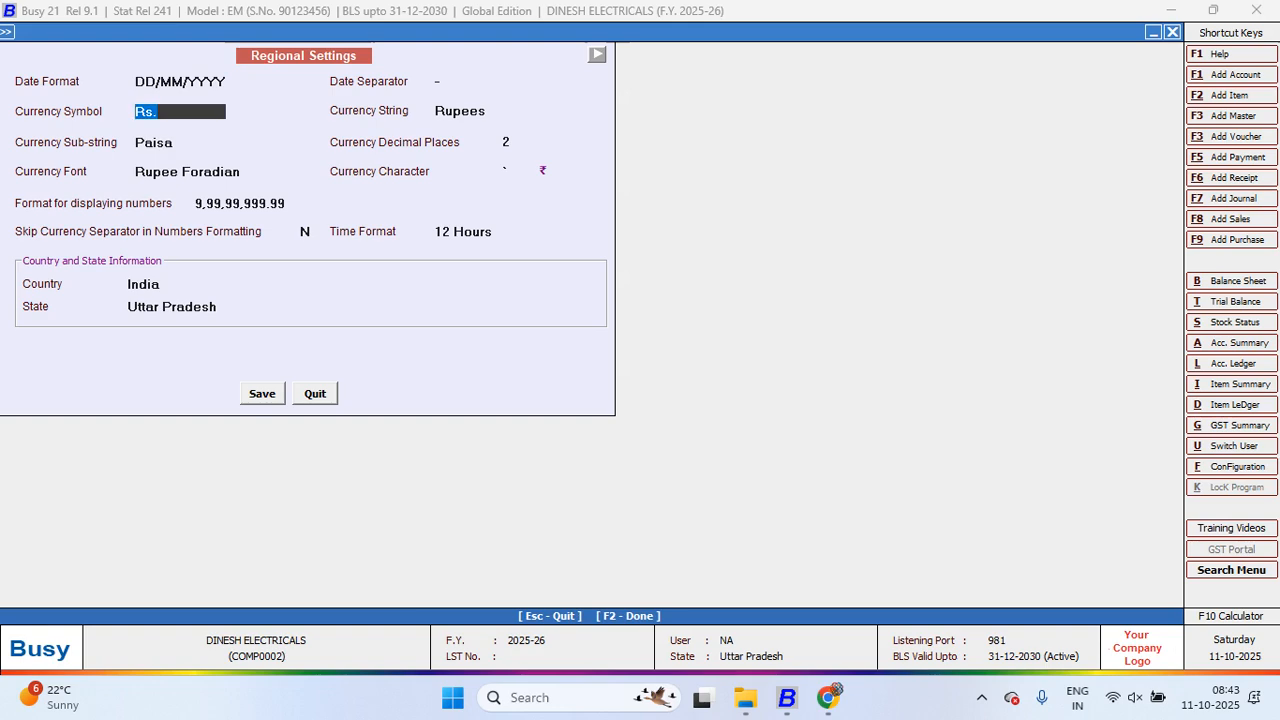
{"action": "left_click", "coordinate": [155, 142]}
{"action": "key", "text": "Return"}
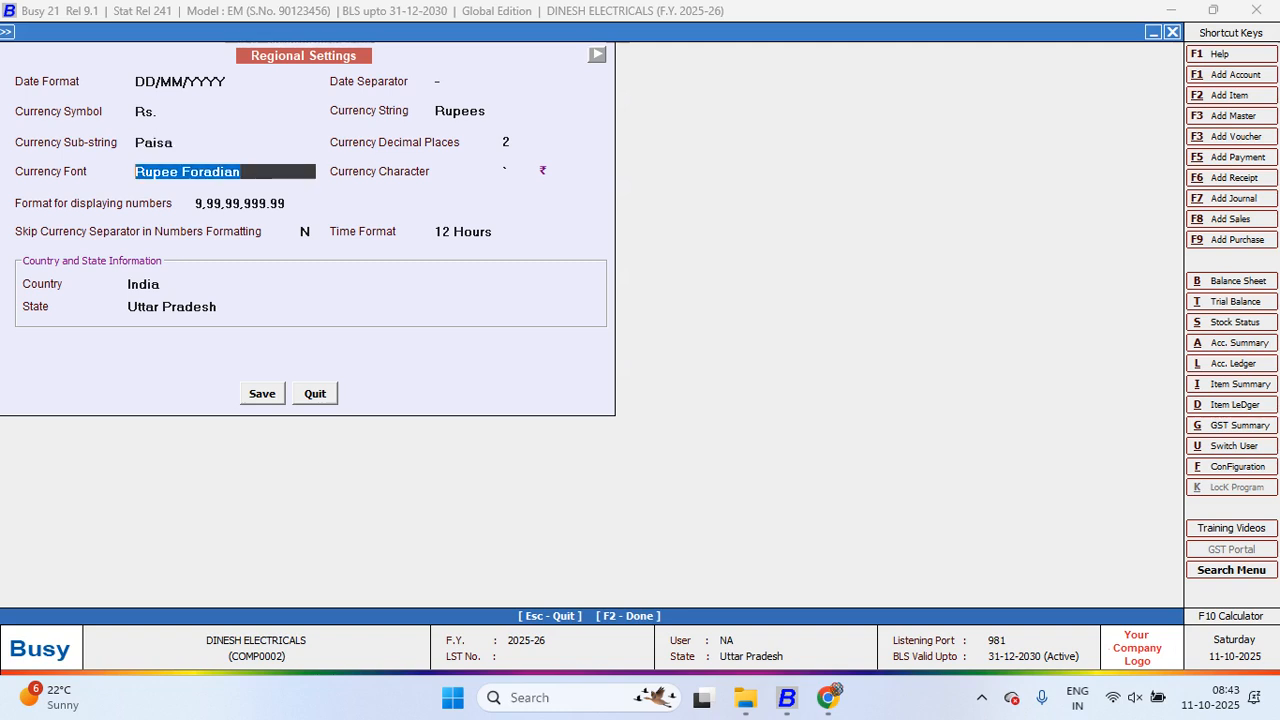
{"action": "key", "text": "Return"}
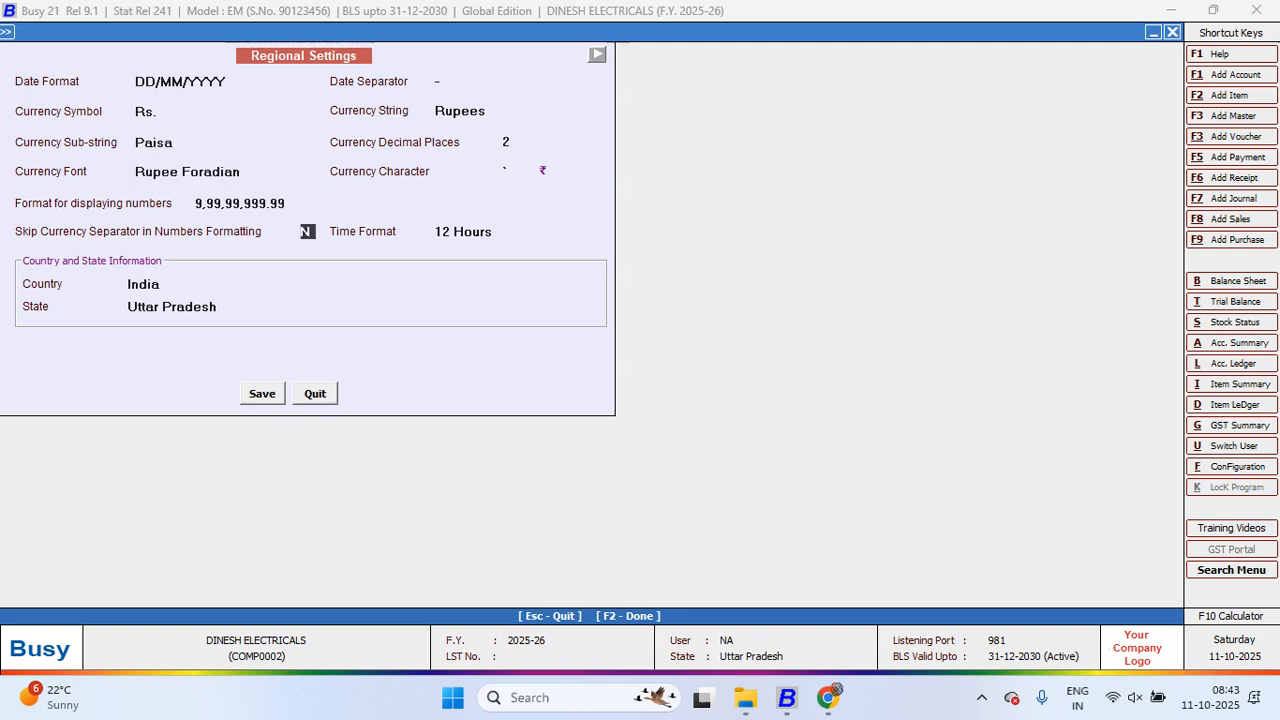
{"action": "key", "text": "Return"}
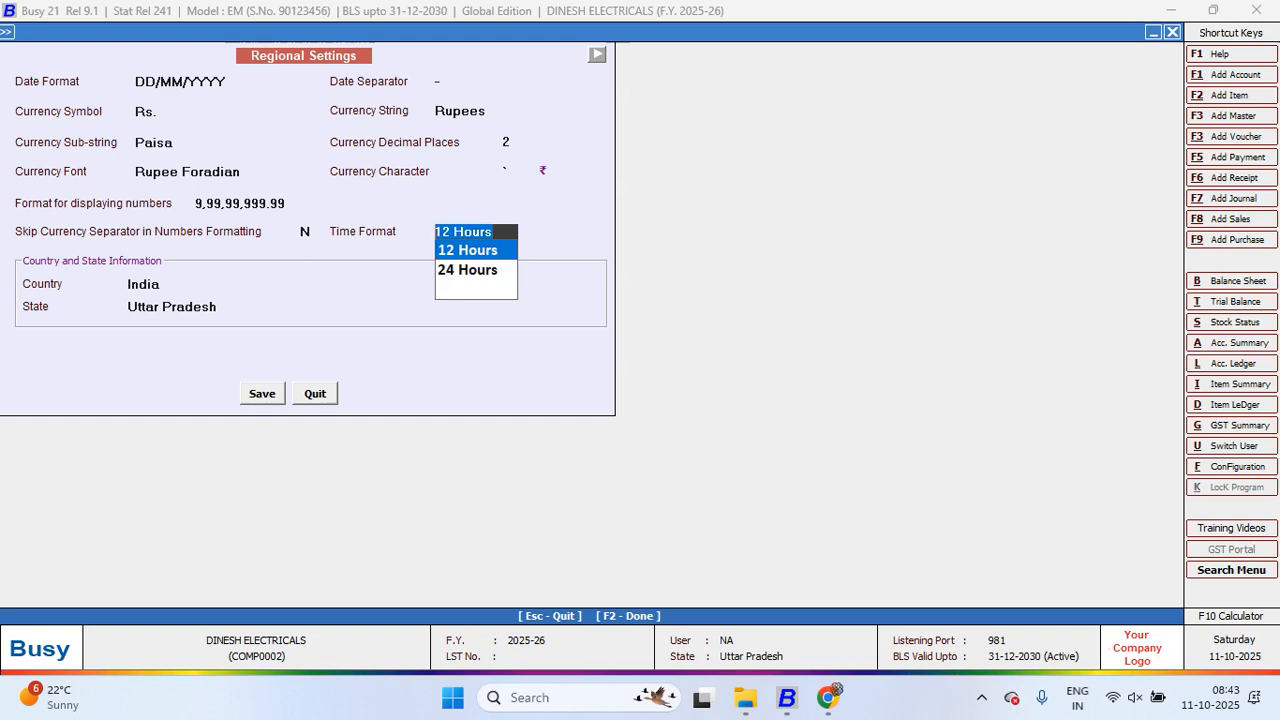
{"action": "key", "text": "Down"}
{"action": "key", "text": "Return"}
{"action": "key", "text": "Return"}
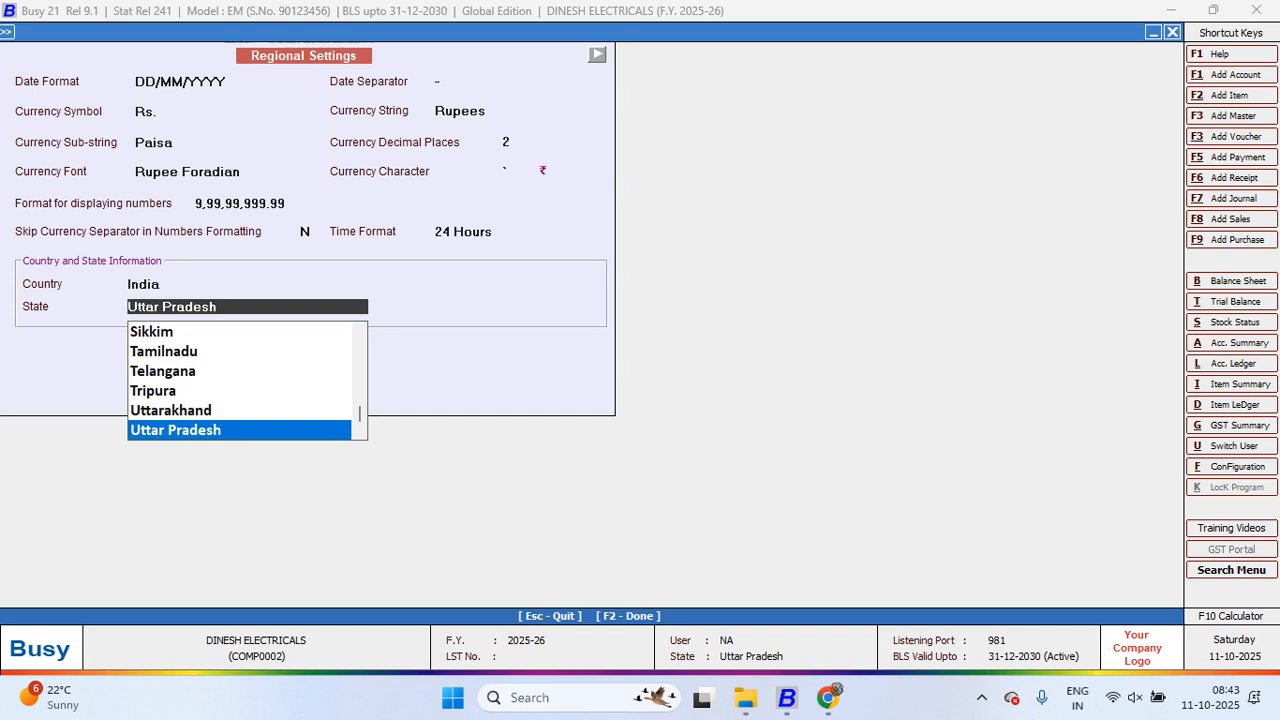
{"action": "key", "text": "Return"}
{"action": "key", "text": "y"}
{"action": "key", "text": "Return"}
{"action": "key", "text": "Return"}
{"action": "key", "text": "Return"}
{"action": "key", "text": "Return"}
{"action": "key", "text": "Escape"}
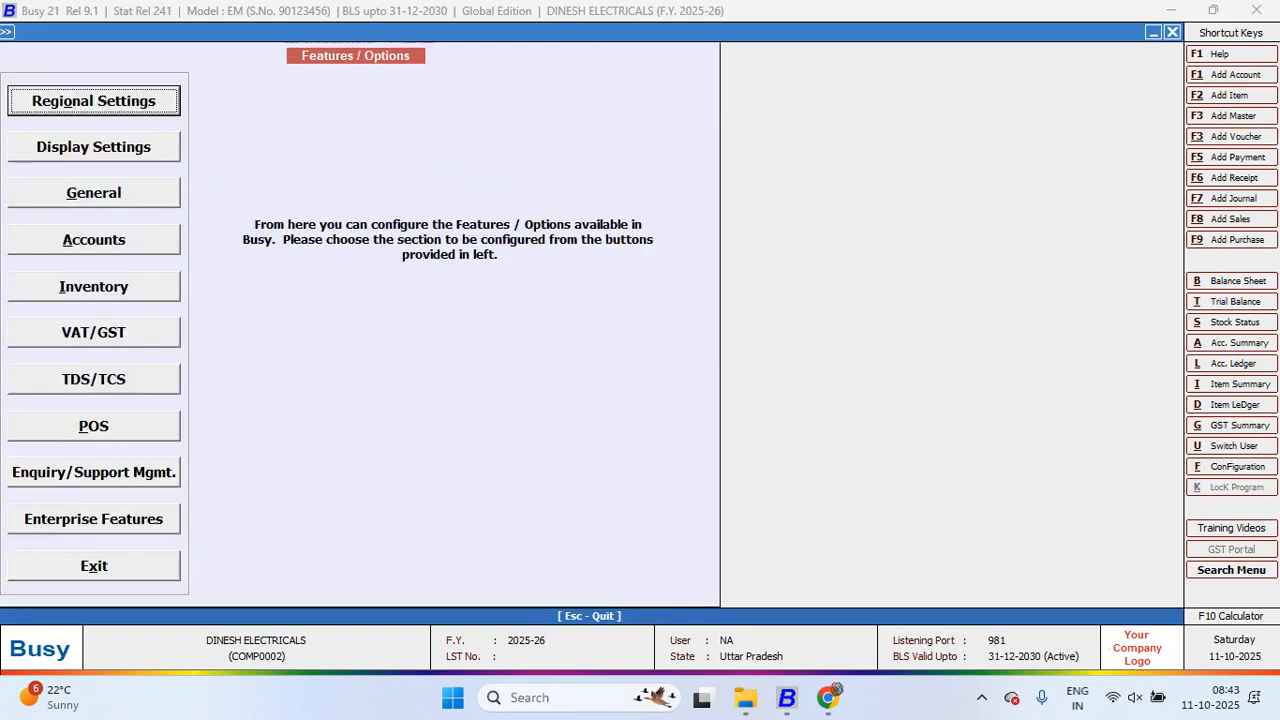
{"action": "key", "text": "Return"}
Step: Close Regional Settings, then open and close Display Settings twice without changing anything
{"action": "key", "text": "Escape"}
{"action": "key", "text": "Down"}
{"action": "key", "text": "Return"}
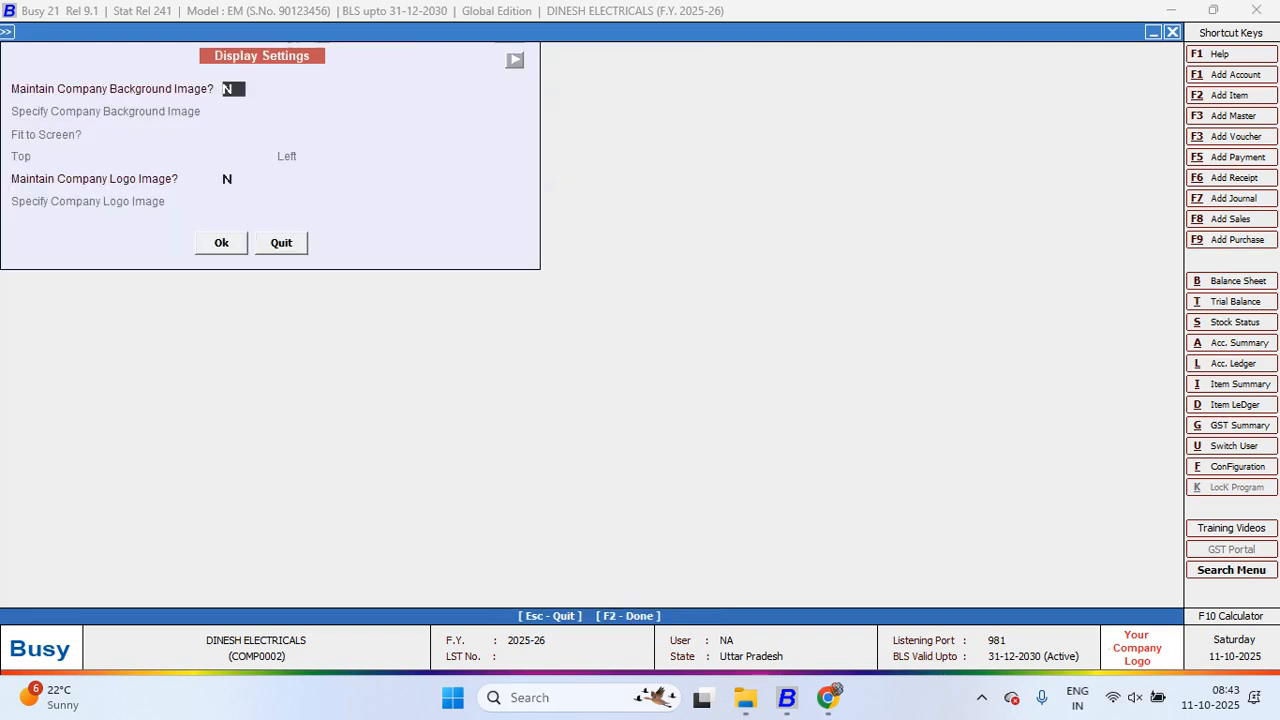
{"action": "key", "text": "Escape"}
{"action": "key", "text": "Return"}
{"action": "key", "text": "Return"}
{"action": "key", "text": "Escape"}
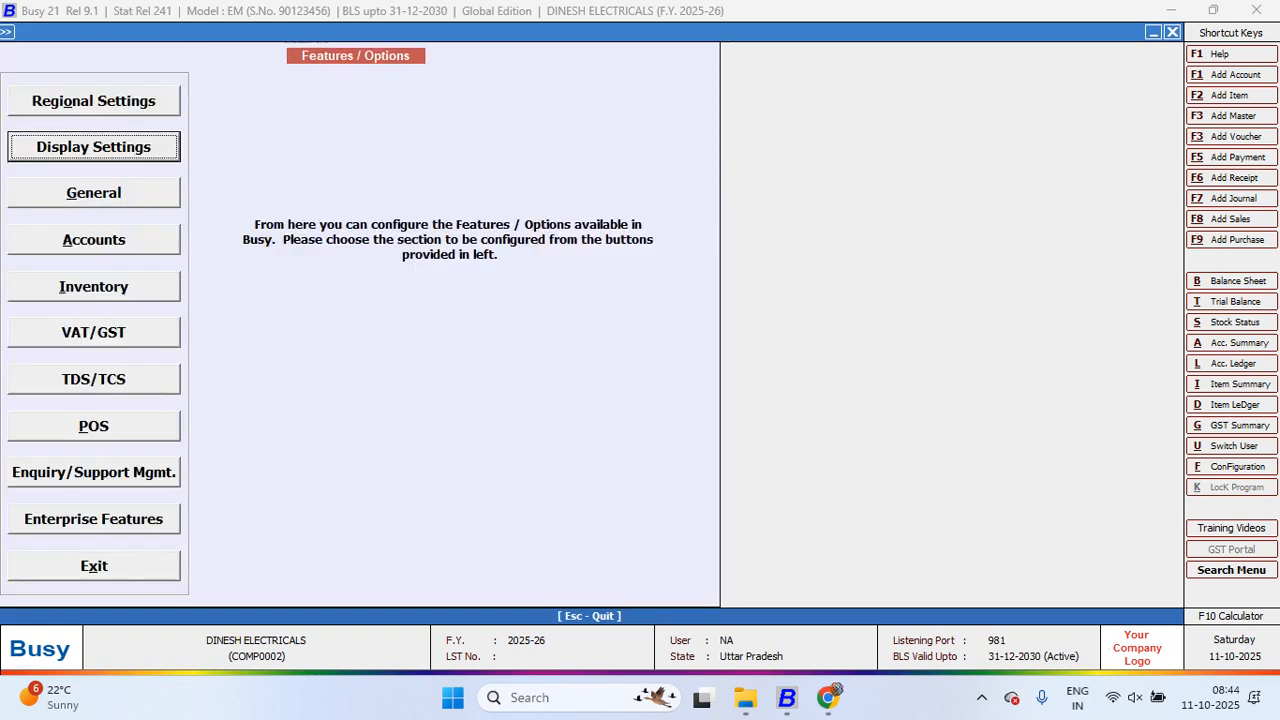
Step: Exit Features / Options and the Configuration menu, then switch to Google Chrome
{"action": "key", "text": "Escape"}
{"action": "key", "text": "Escape"}
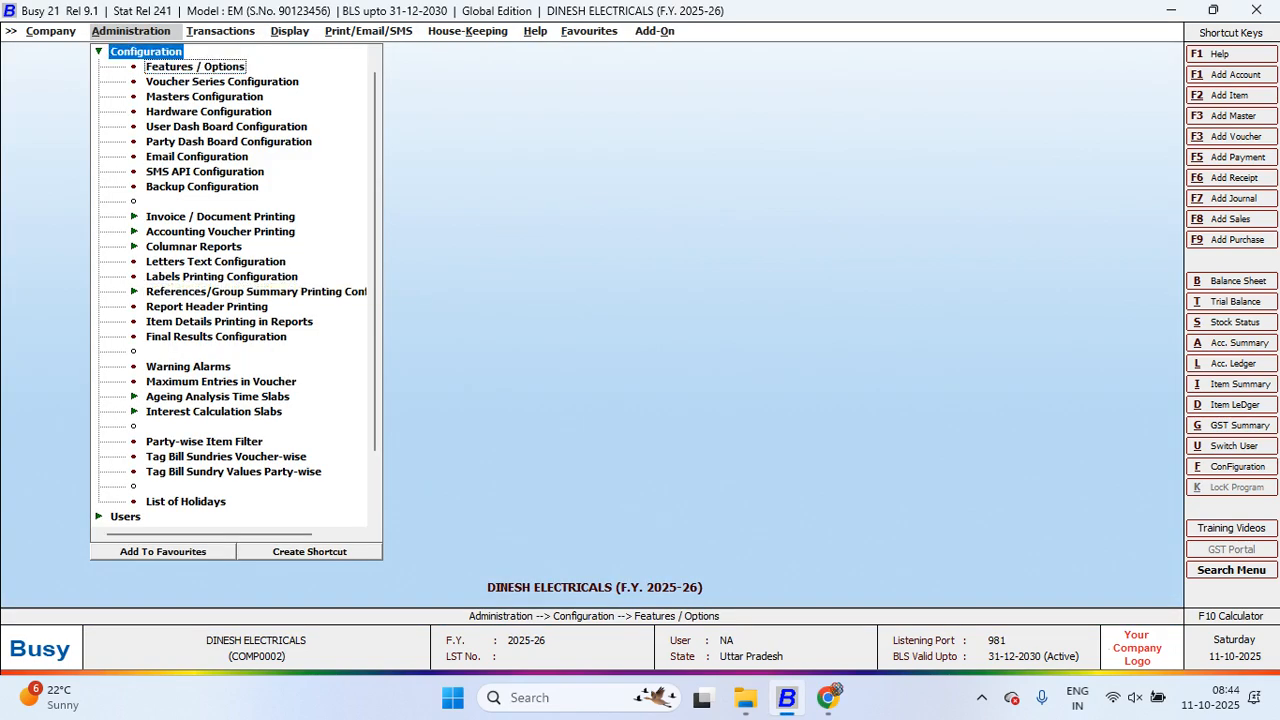
{"action": "key", "text": "Escape"}
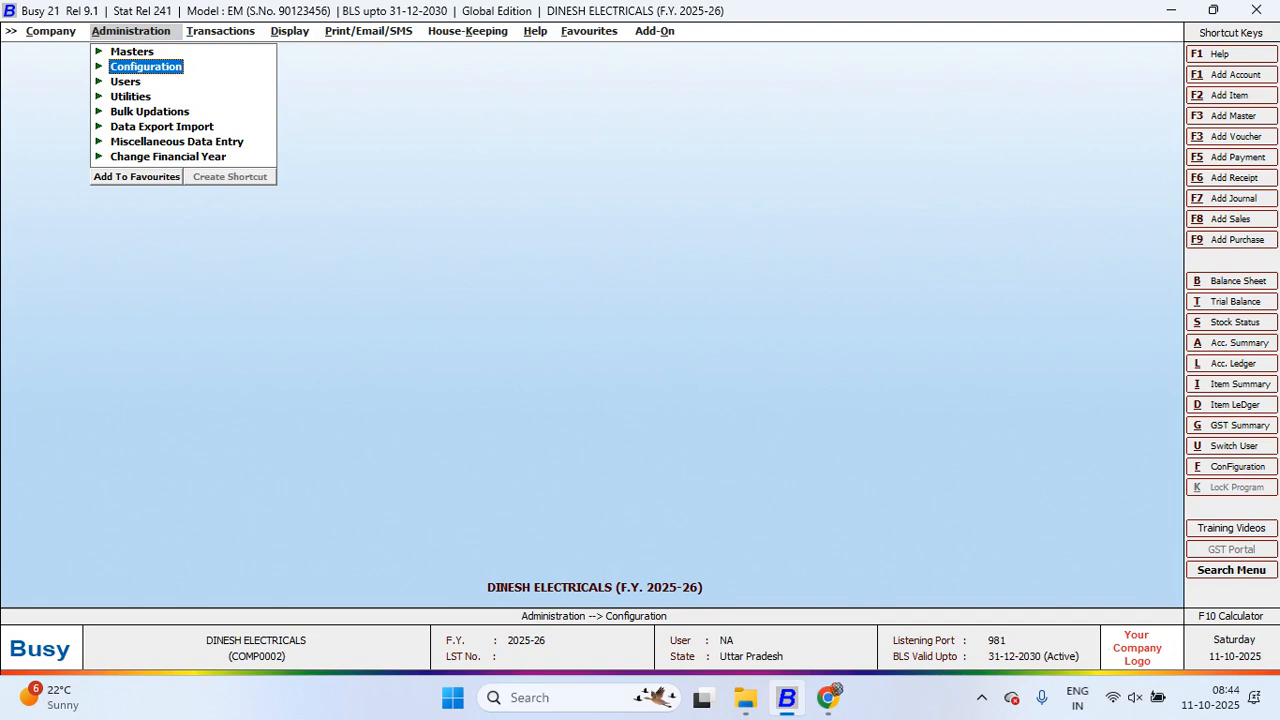
{"action": "left_click", "coordinate": [828, 697]}
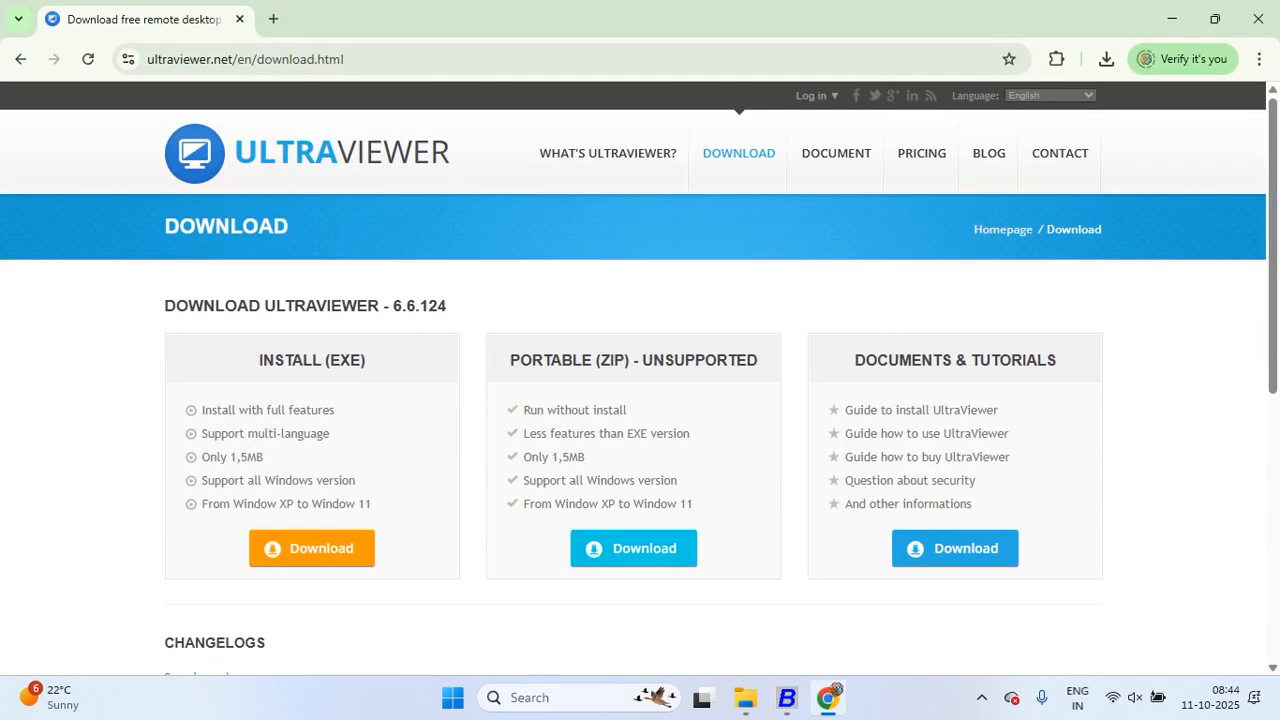
Step: In a new tab, search Google for 'dinesh electric company logo images'
{"action": "left_click", "coordinate": [273, 19]}
{"action": "left_click", "coordinate": [434, 351]}
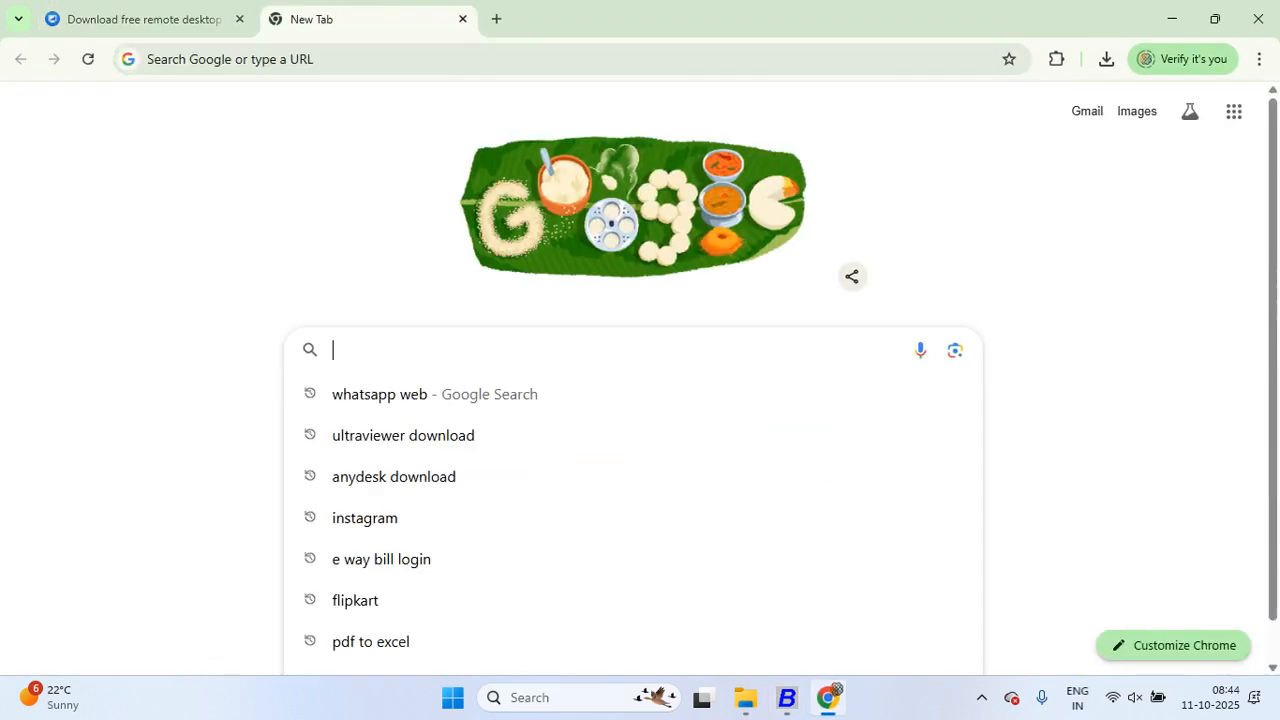
{"action": "type", "text": "DINESH ELE"}
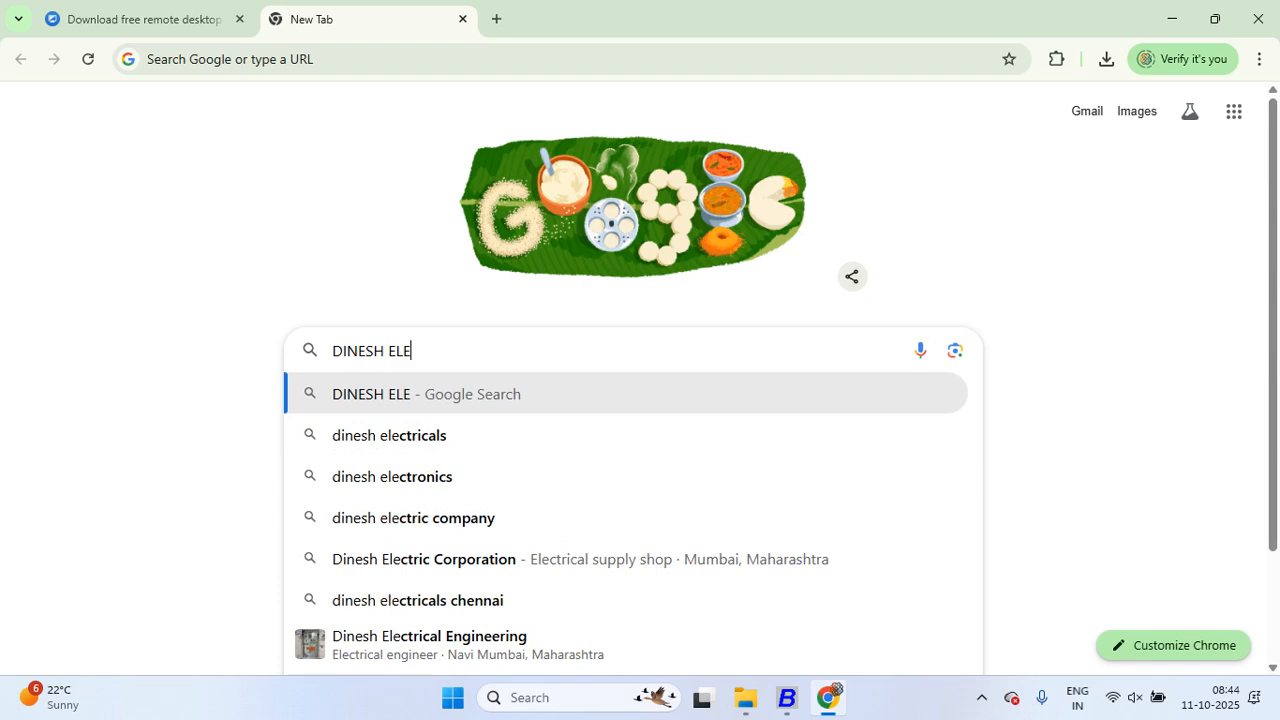
{"action": "key", "text": "Down"}
{"action": "key", "text": "Down"}
{"action": "key", "text": "Down"}
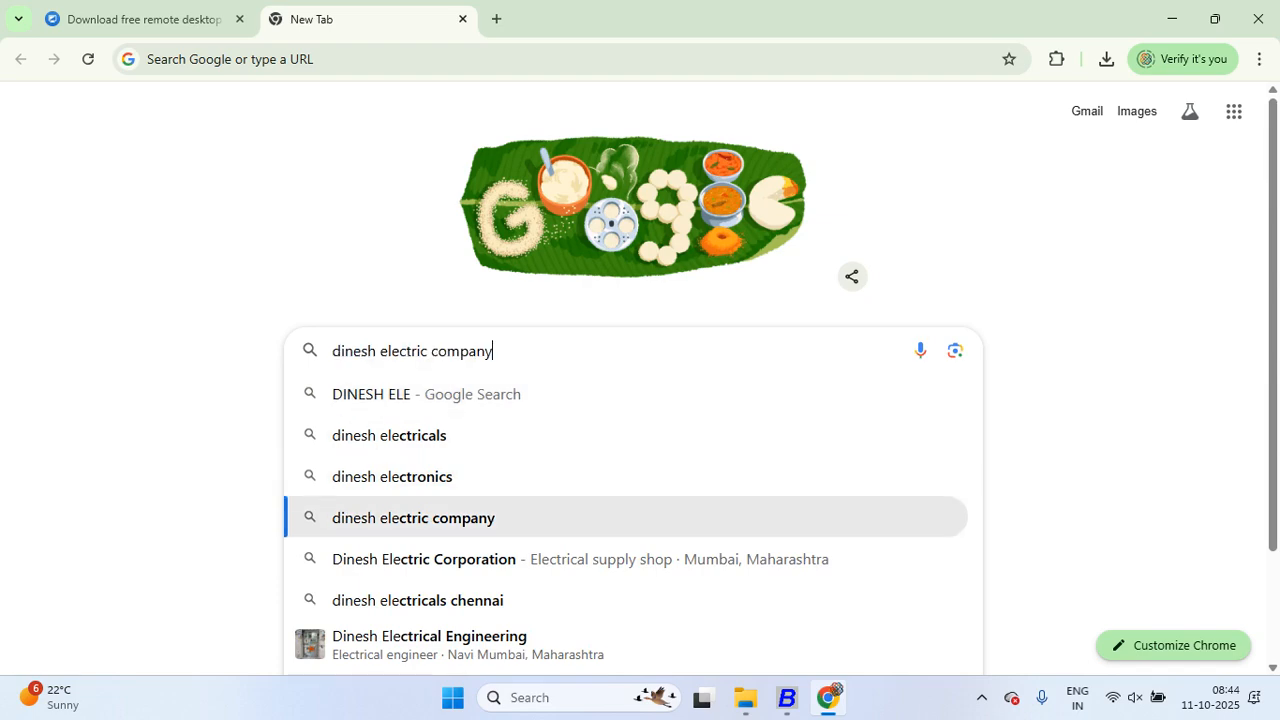
{"action": "type", "text": "LOGO"}
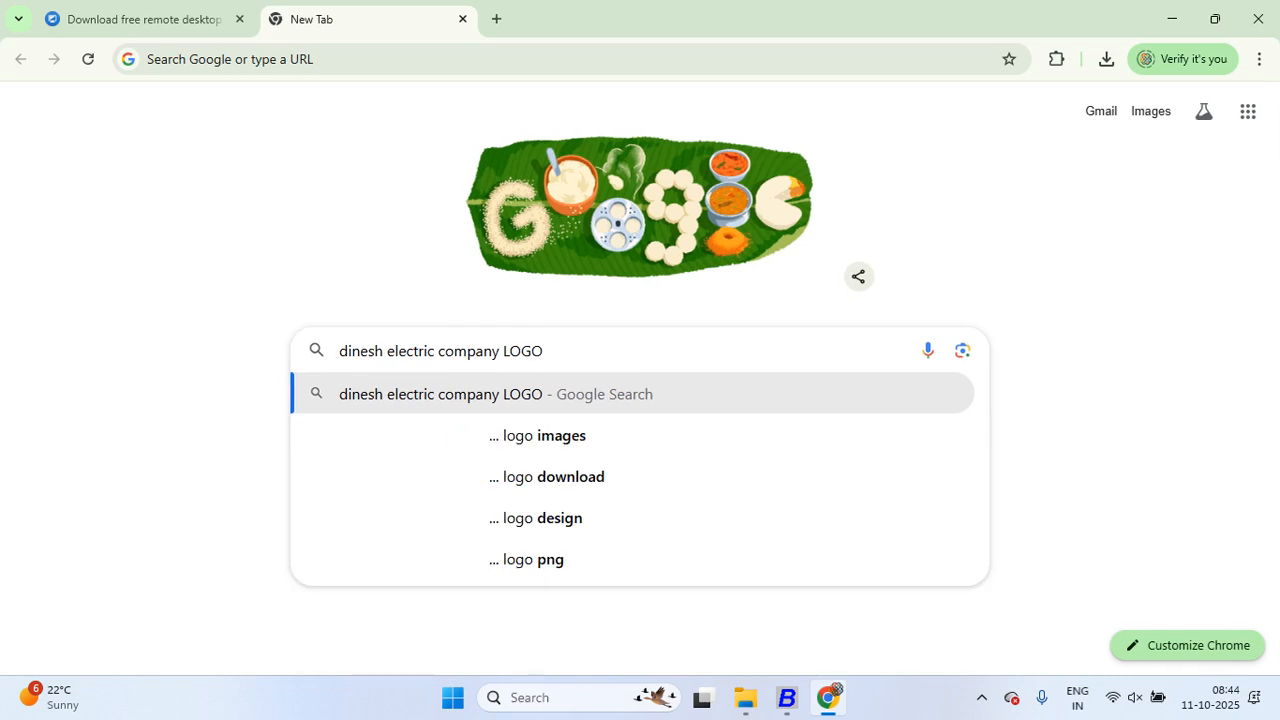
{"action": "key", "text": "Down"}
{"action": "key", "text": "Return"}
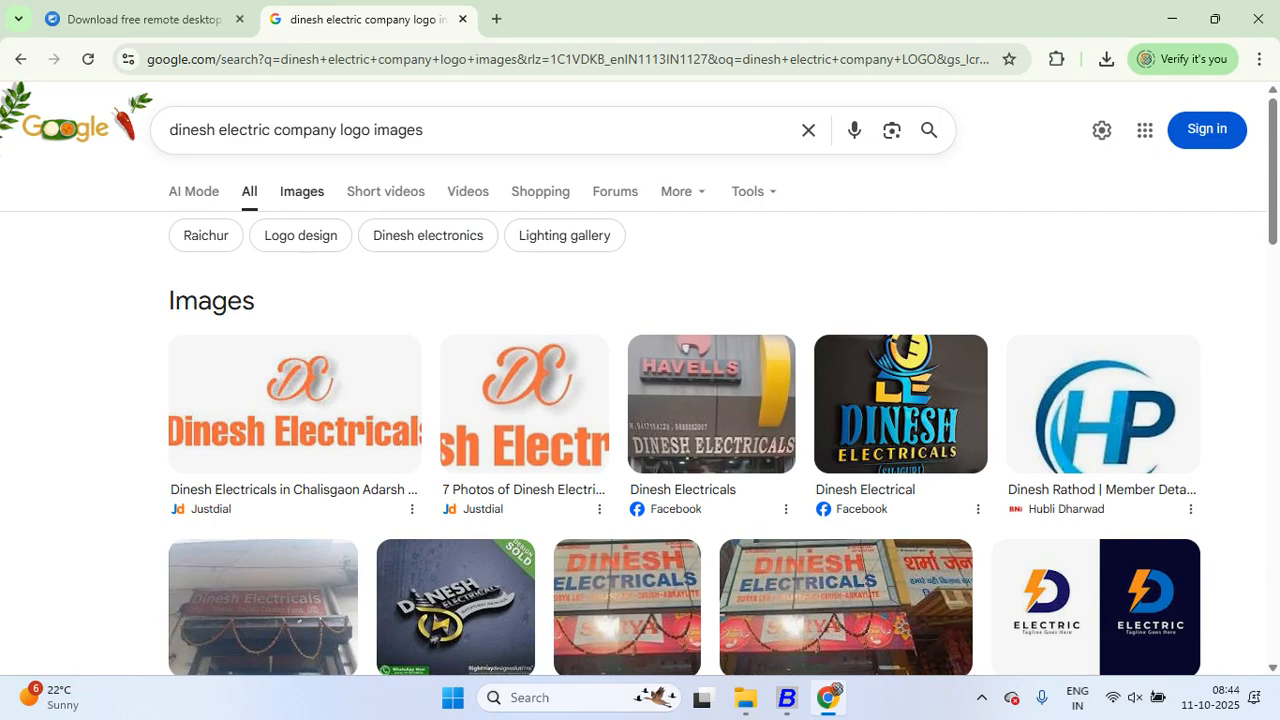
Step: Switch to Images results and bring up the options for the Dinesh Electrical logo
{"action": "left_click", "coordinate": [301, 191]}
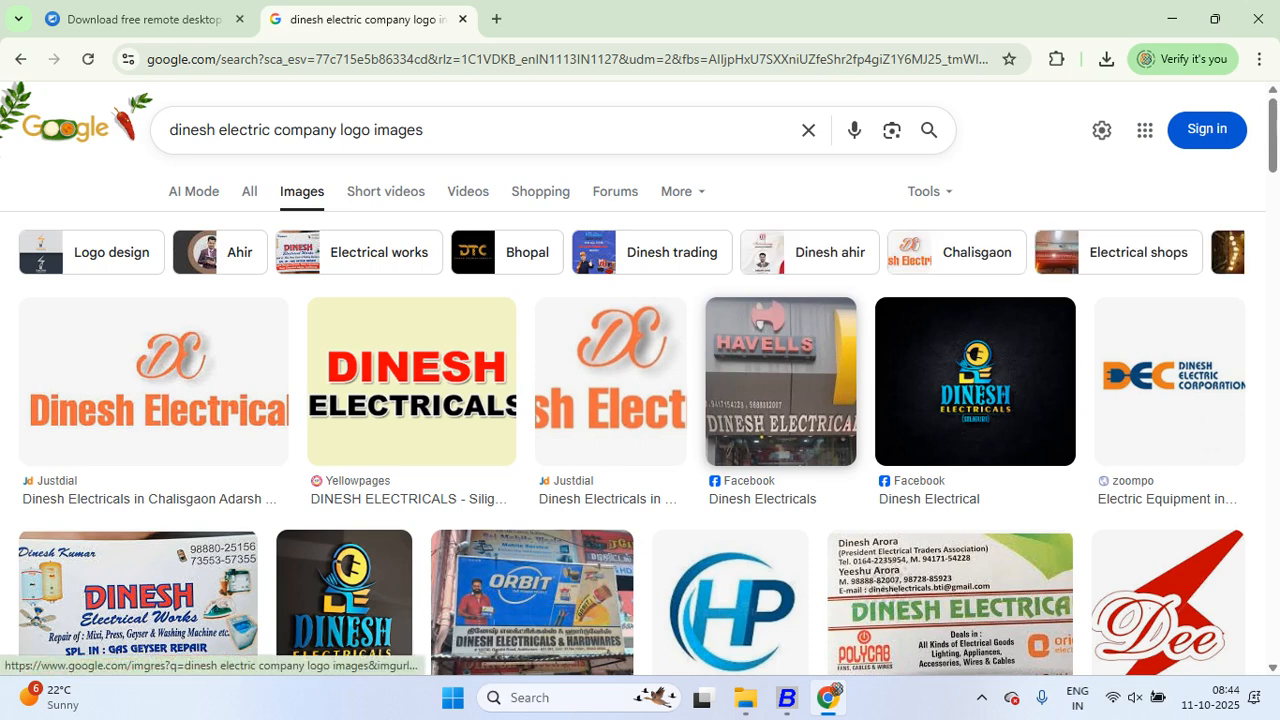
{"action": "scroll", "coordinate": [140, 600], "scroll_direction": "down", "scroll_amount": 2}
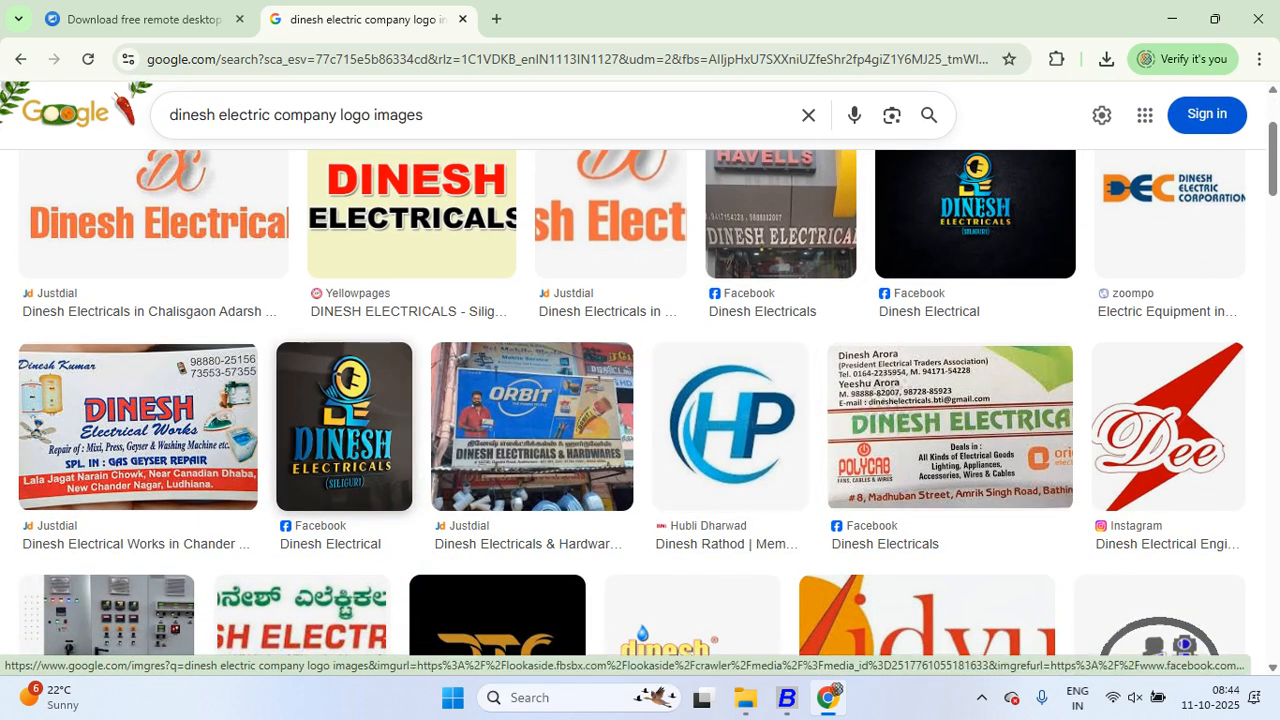
{"action": "right_click", "coordinate": [384, 426]}
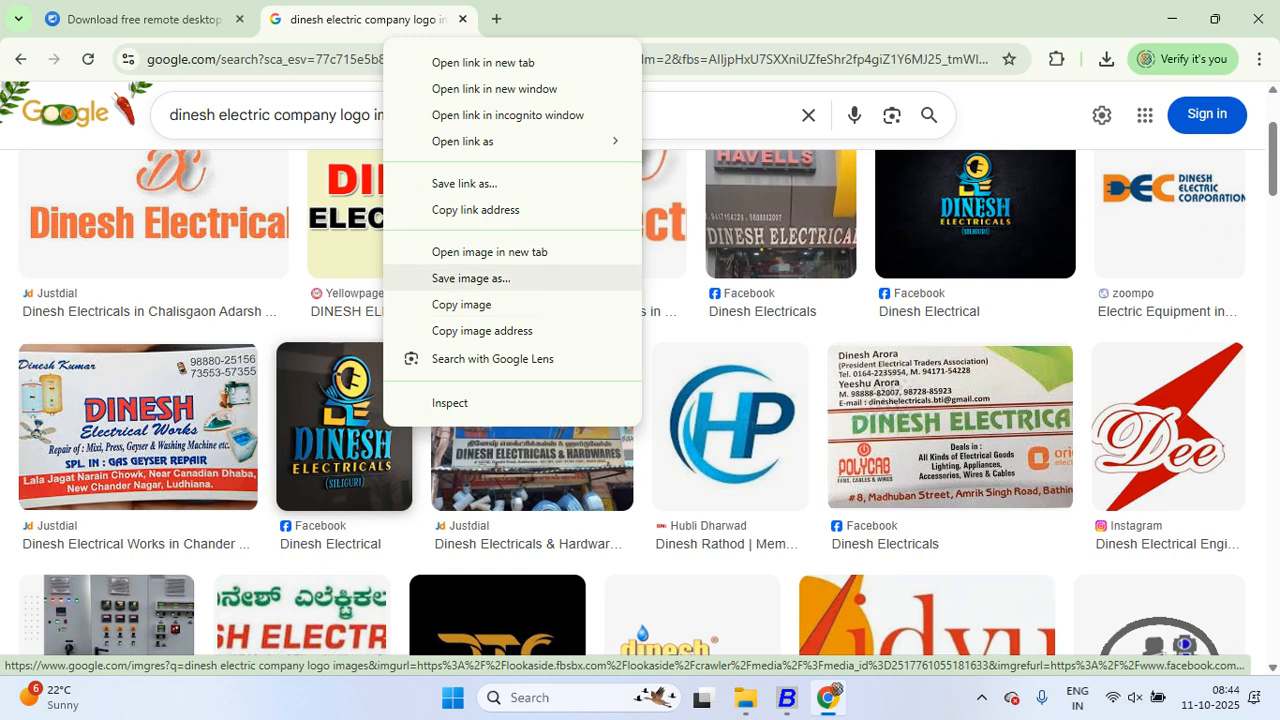
Step: Save the logo as download.jpeg in a new Desktop folder, then return to BUSY 21 Configuration
{"action": "left_click", "coordinate": [470, 278]}
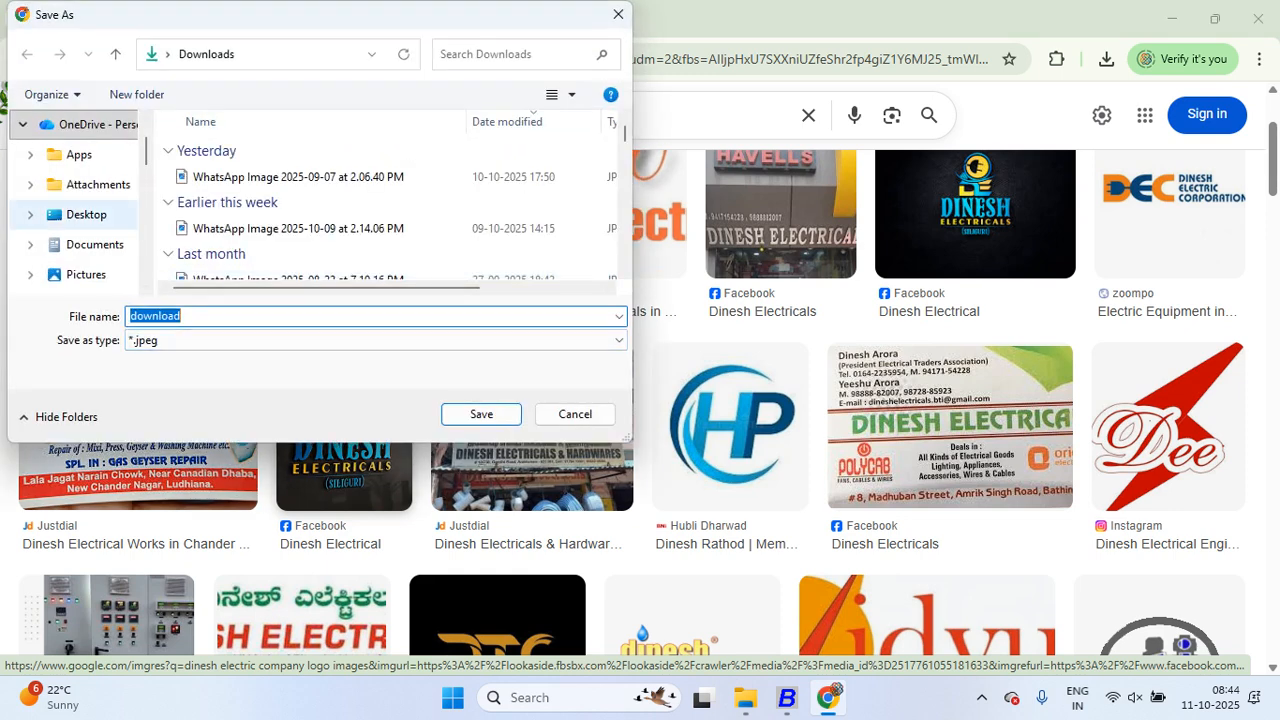
{"action": "left_click", "coordinate": [86, 214]}
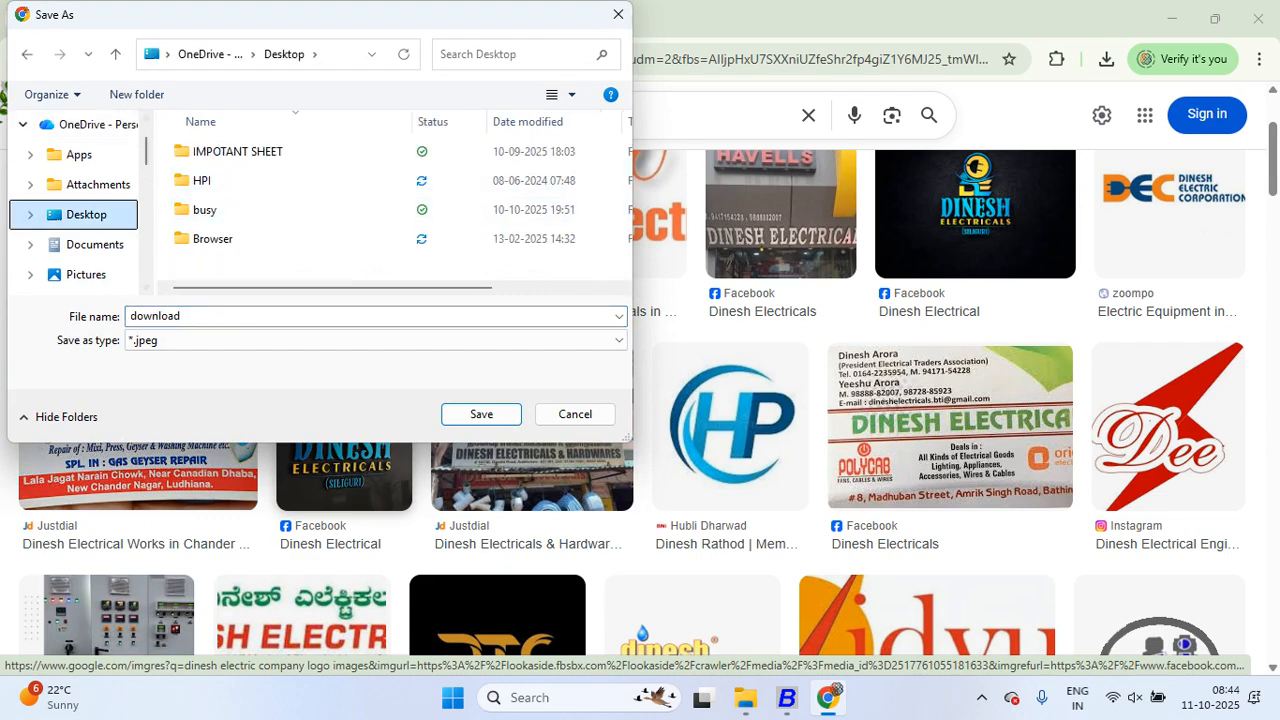
{"action": "left_click", "coordinate": [136, 94]}
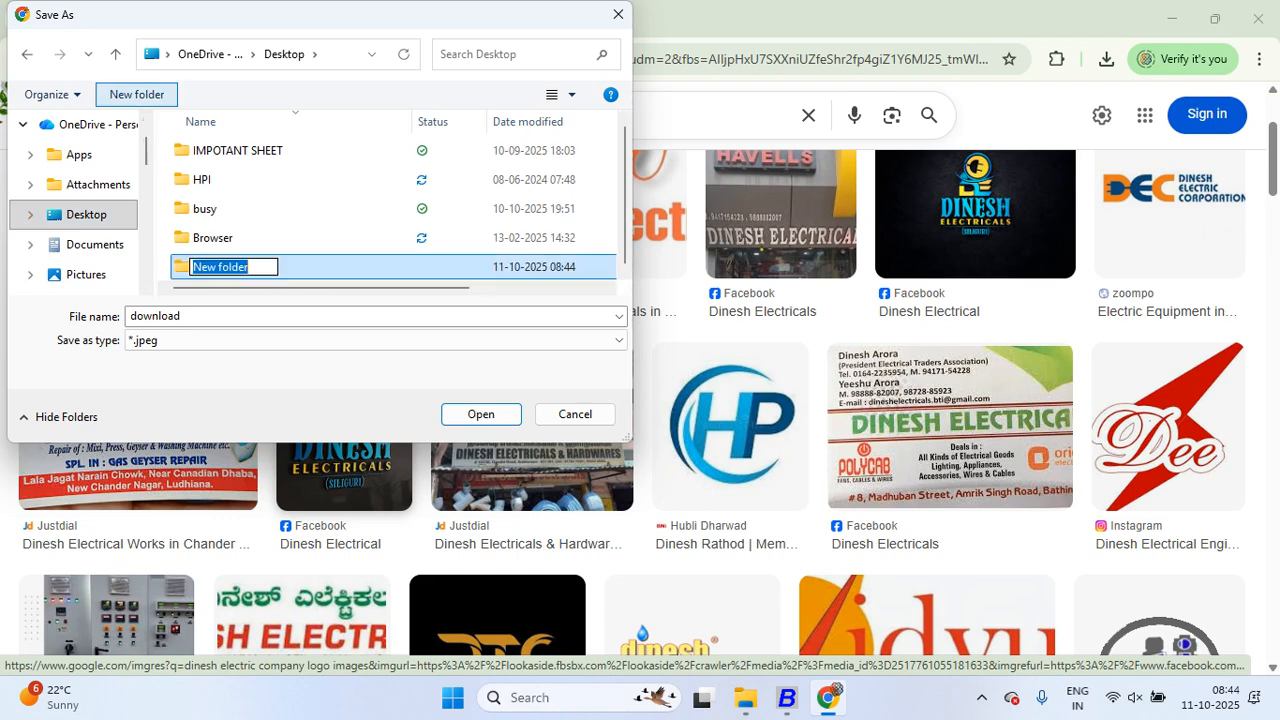
{"action": "key", "text": "Return"}
{"action": "key", "text": "Return"}
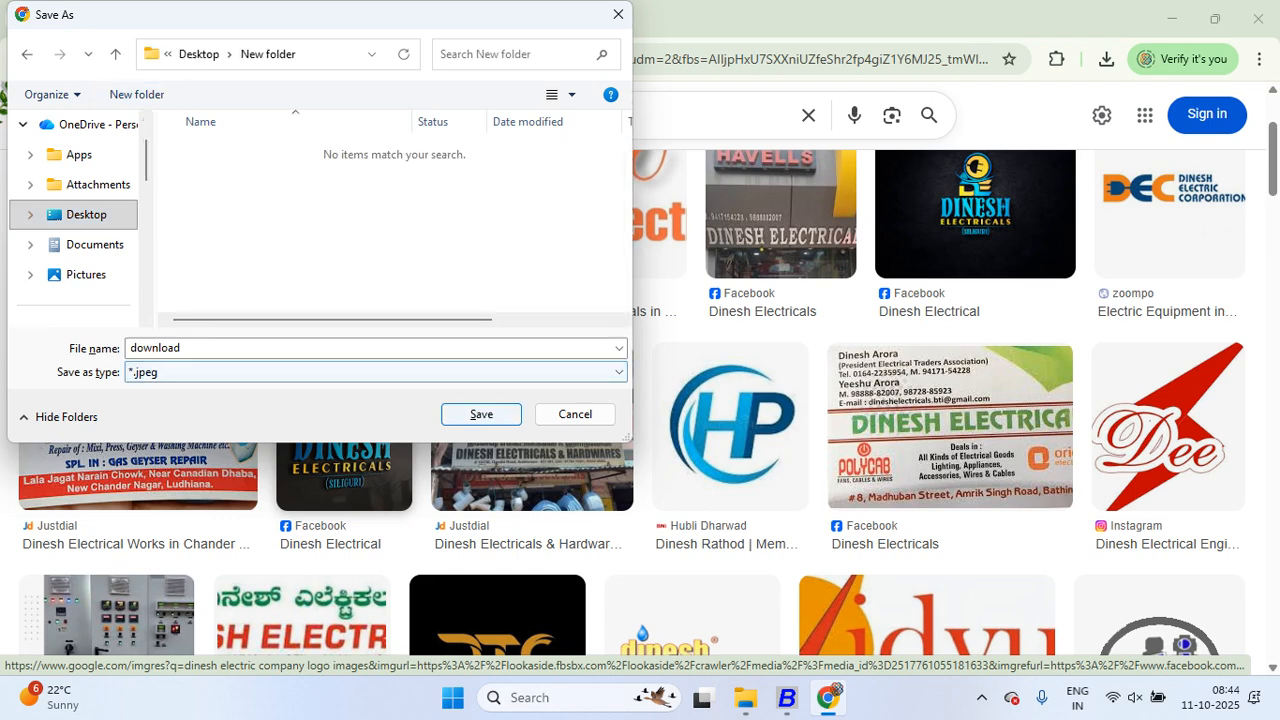
{"action": "left_click", "coordinate": [502, 414]}
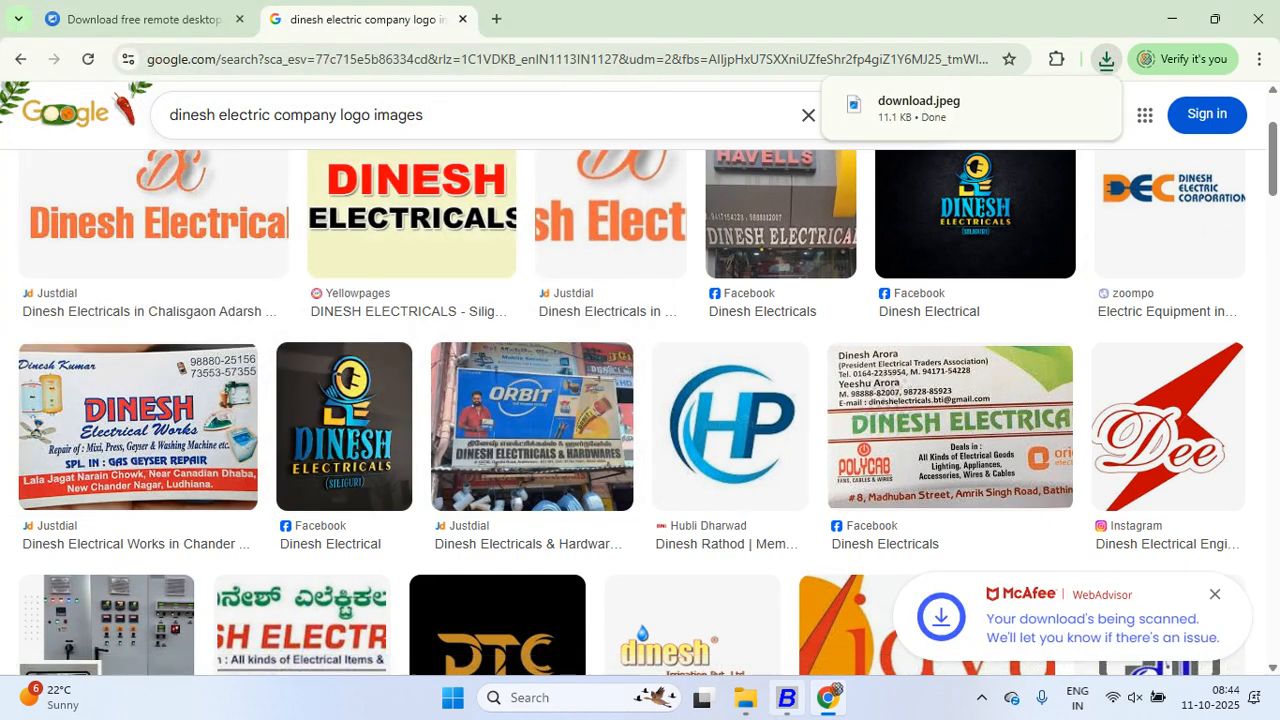
{"action": "left_click", "coordinate": [787, 697]}
{"action": "key", "text": "Return"}
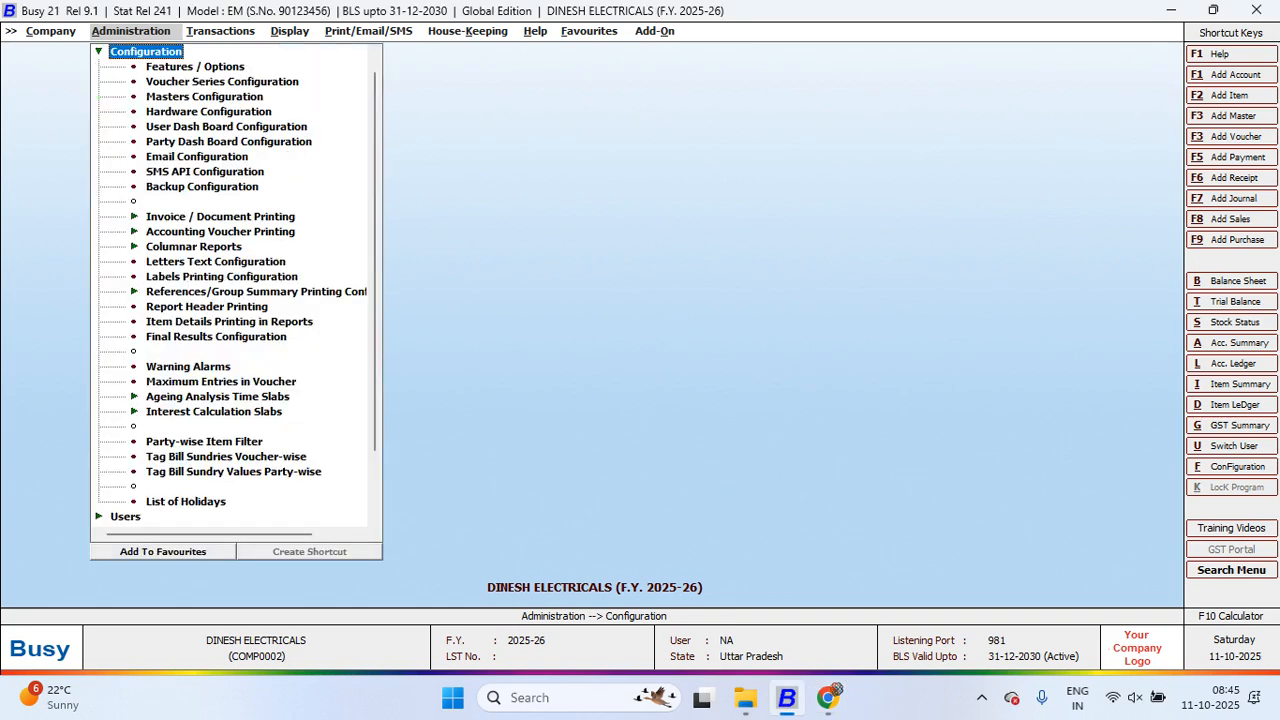
Step: In Features / Options > Display Settings, set Maintain Background Image to Y
{"action": "key", "text": "Down"}
{"action": "key", "text": "Return"}
{"action": "key", "text": "Down"}
{"action": "key", "text": "Return"}
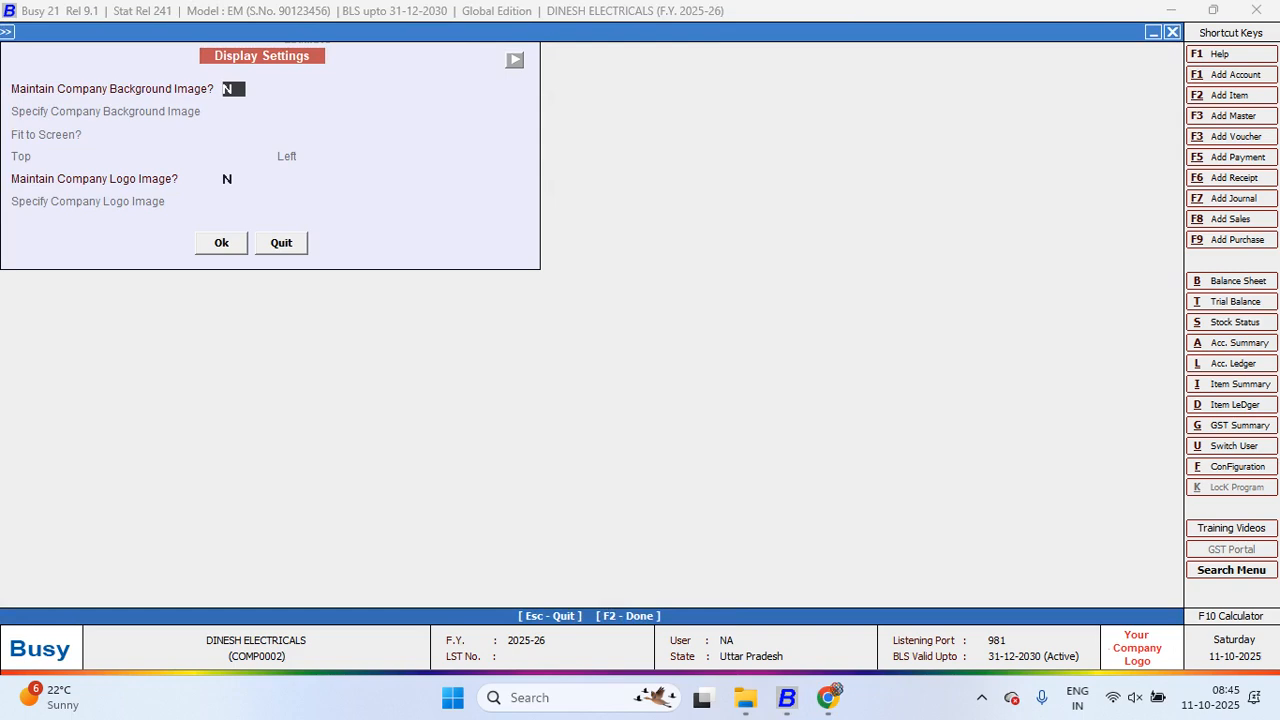
{"action": "key", "text": "y"}
{"action": "key", "text": "Return"}
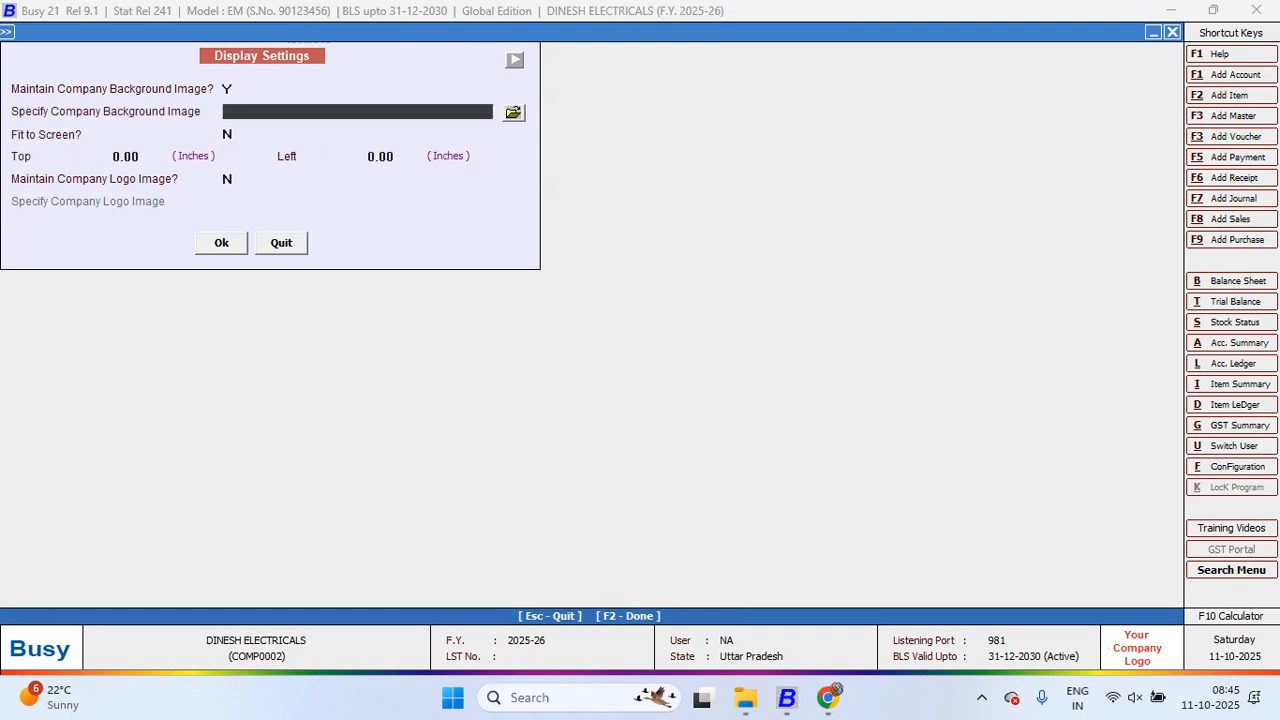
Step: Choose Desktop\New folder\download as the background image file
{"action": "left_click", "coordinate": [513, 112]}
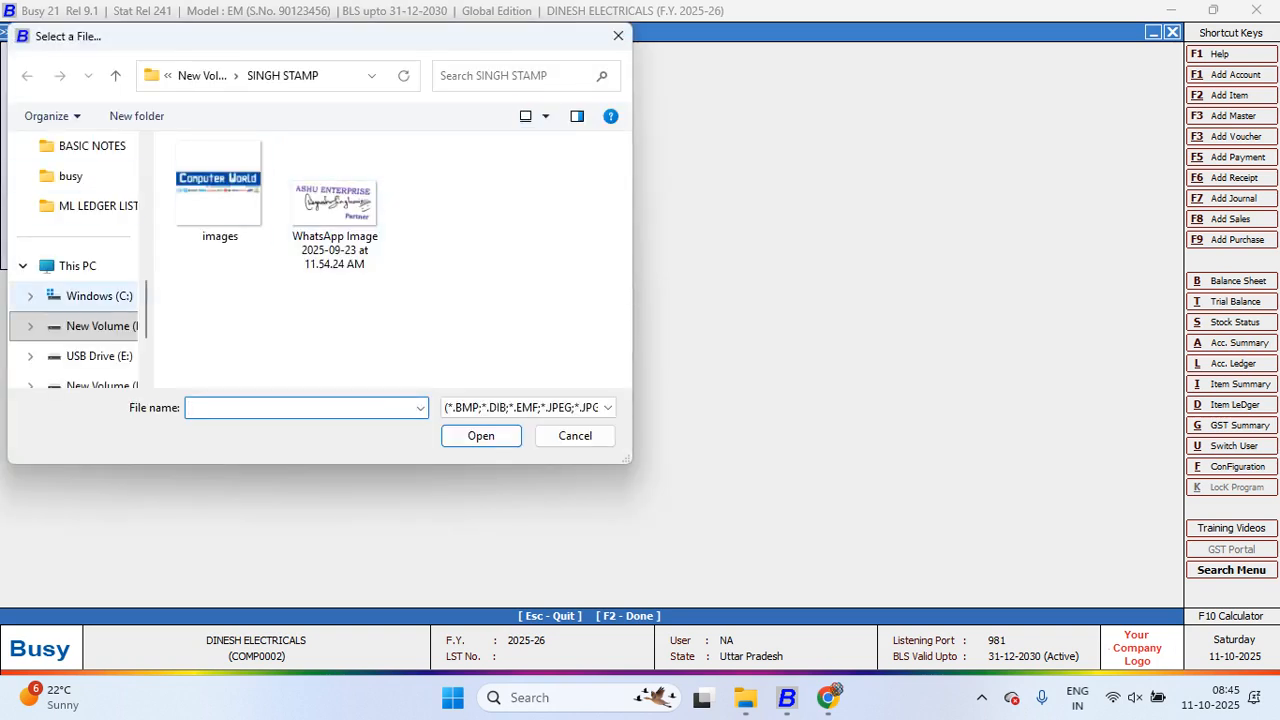
{"action": "scroll", "coordinate": [75, 300], "scroll_direction": "up", "scroll_amount": 1}
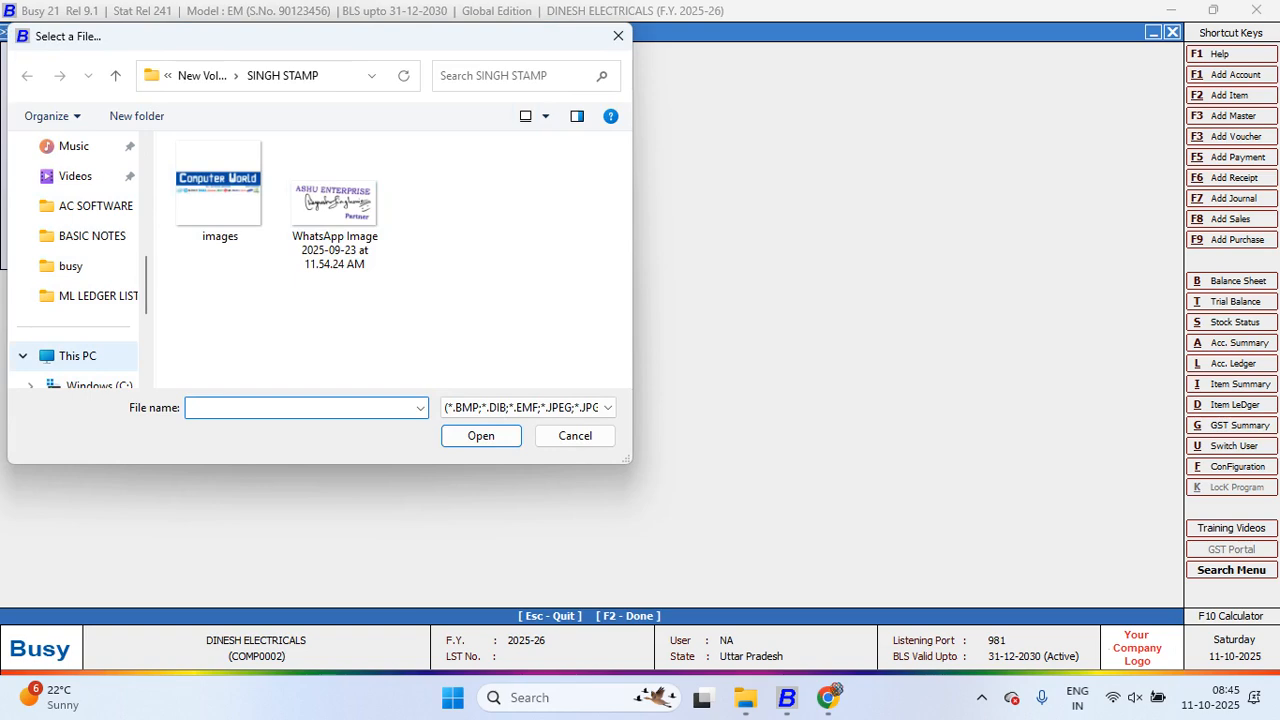
{"action": "left_click", "coordinate": [77, 355]}
{"action": "scroll", "coordinate": [75, 300], "scroll_direction": "up", "scroll_amount": 3}
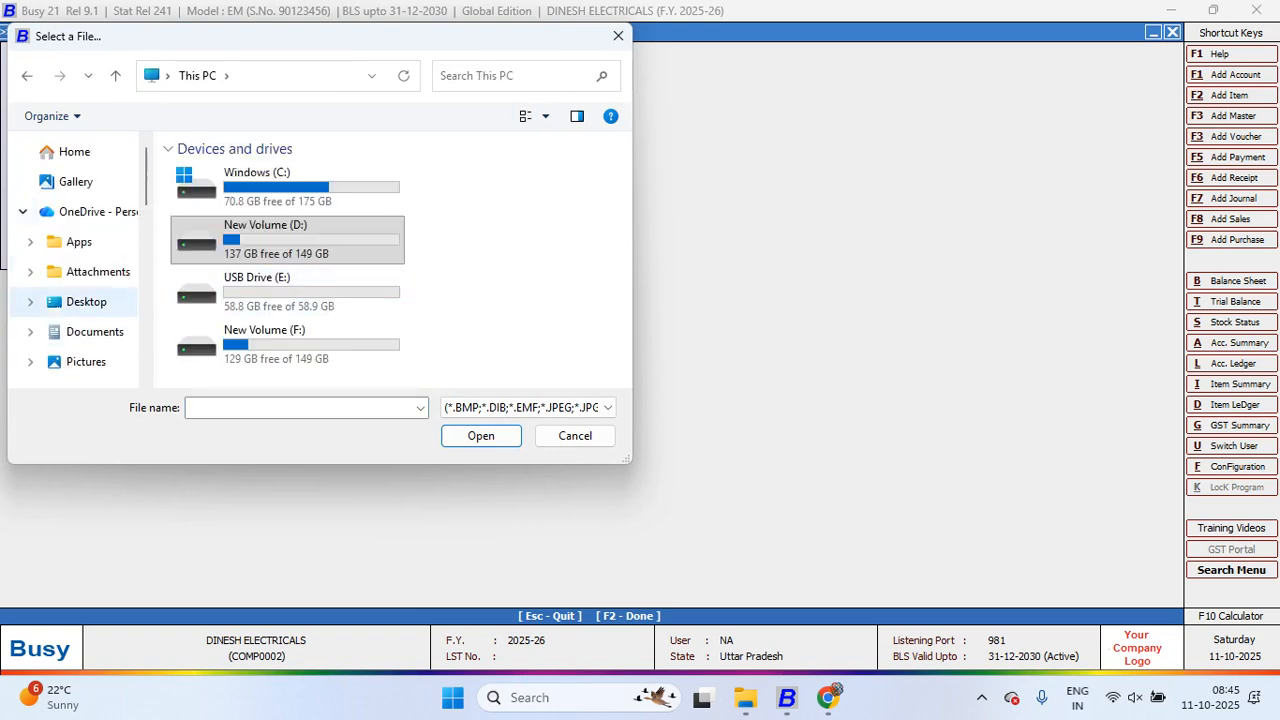
{"action": "left_click", "coordinate": [86, 302]}
{"action": "left_click", "coordinate": [222, 173]}
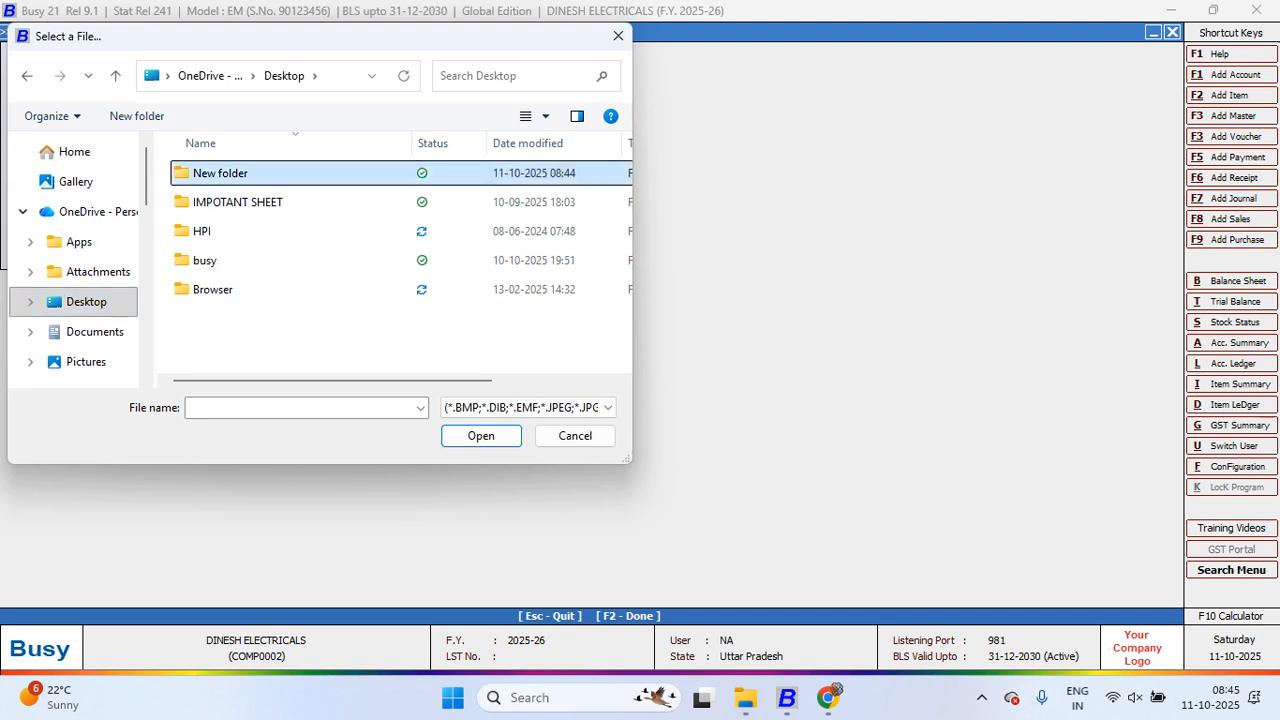
{"action": "double_click", "coordinate": [222, 173]}
{"action": "double_click", "coordinate": [220, 190]}
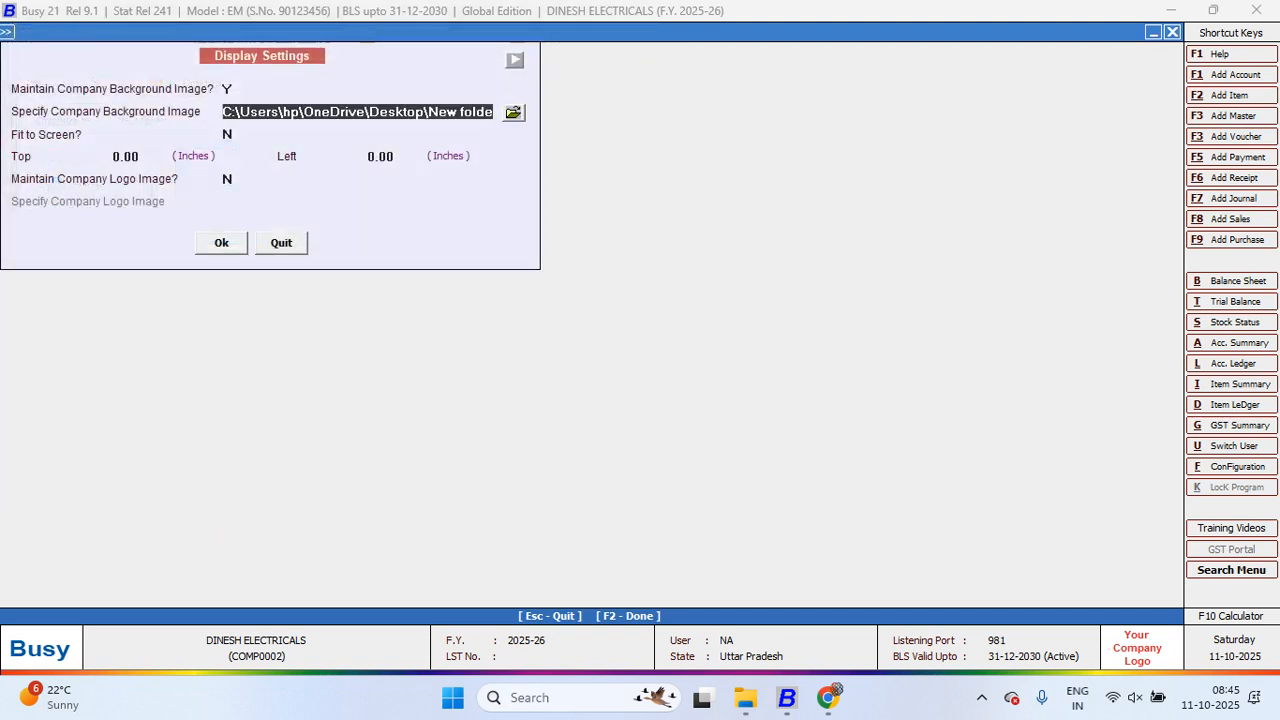
Step: Set Fit to Screen to Y, save the display settings and leave Features / Options
{"action": "key", "text": "Return"}
{"action": "type", "text": "Y"}
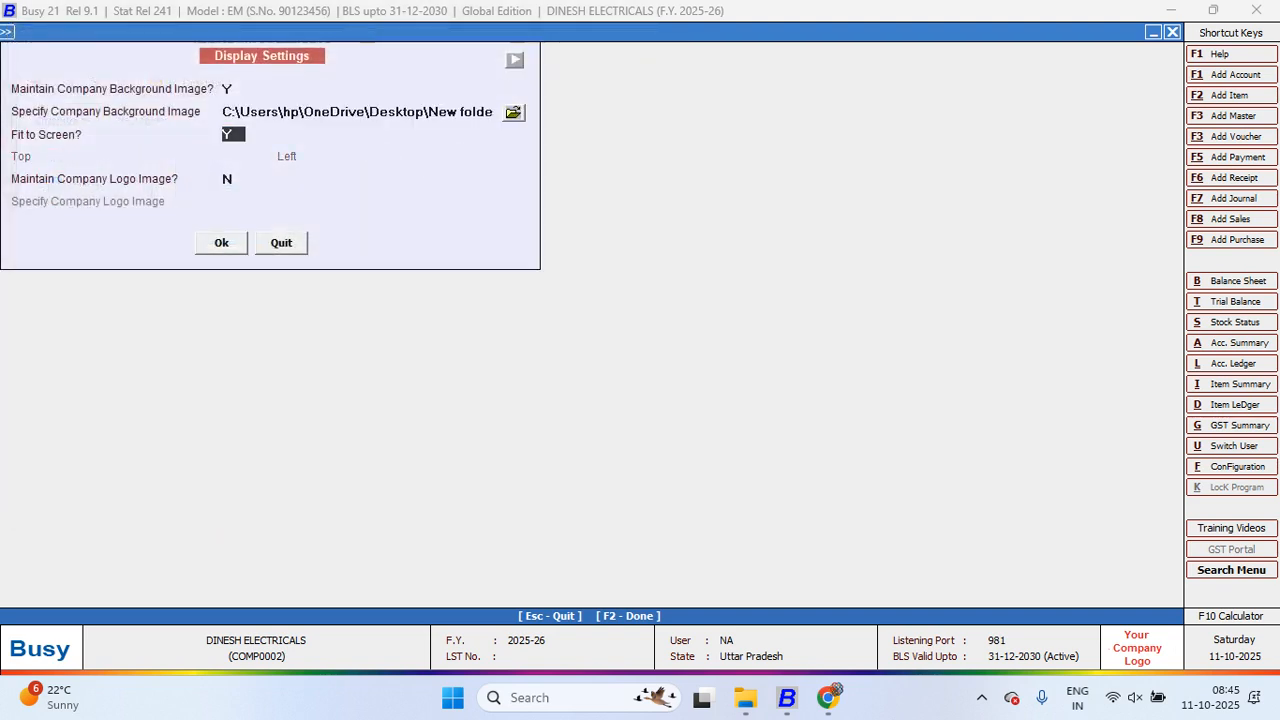
{"action": "key", "text": "F2"}
{"action": "key", "text": "Escape"}
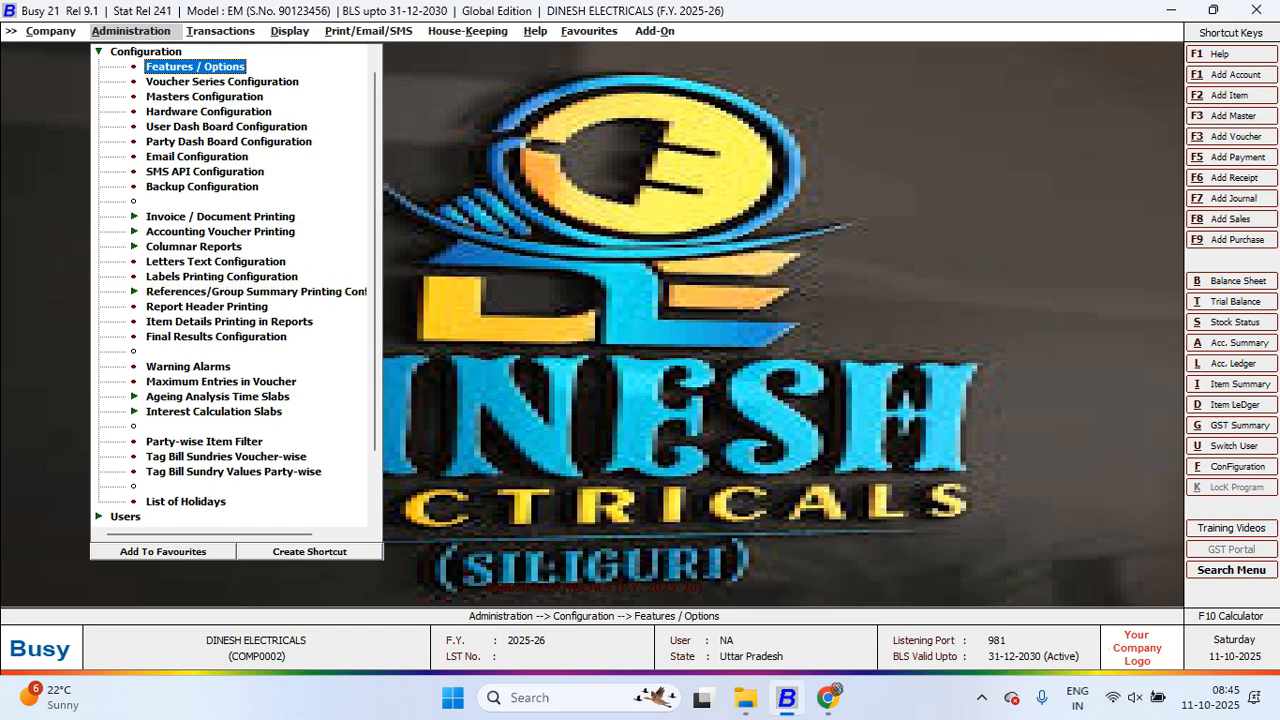
Step: Go back into Features / Options and reopen Display Settings
{"action": "key", "text": "Escape"}
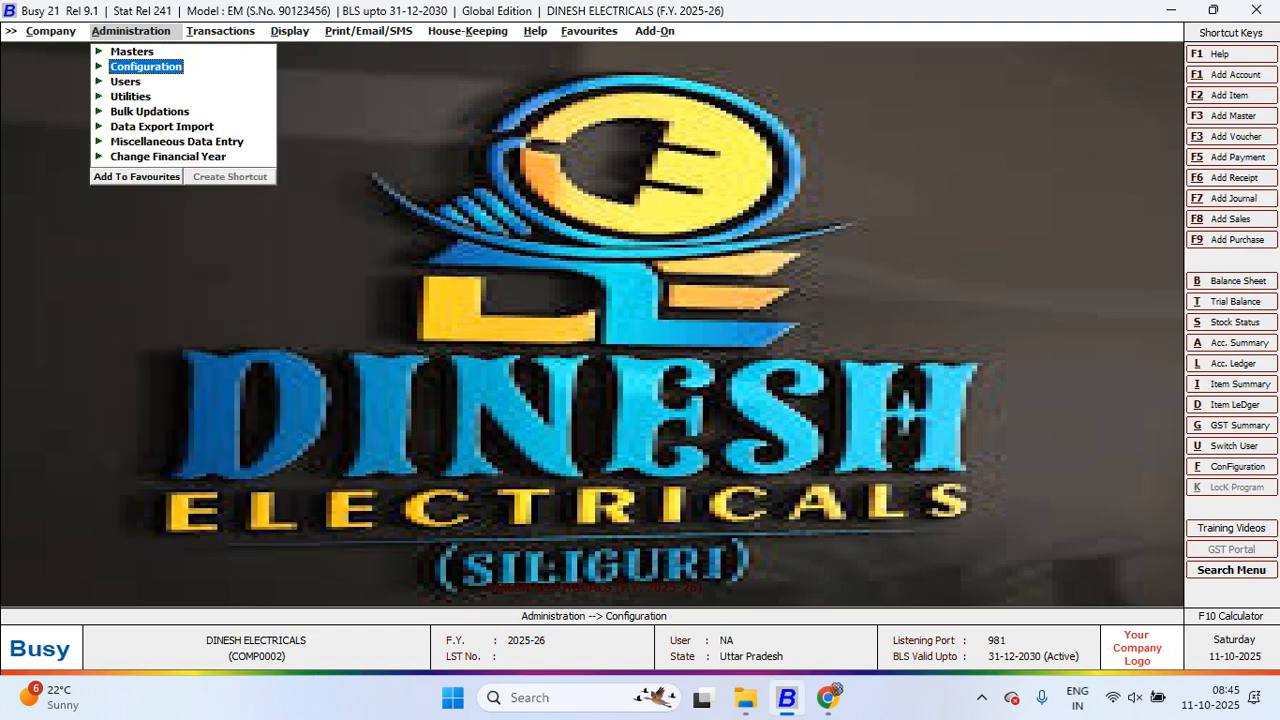
{"action": "key", "text": "Left"}
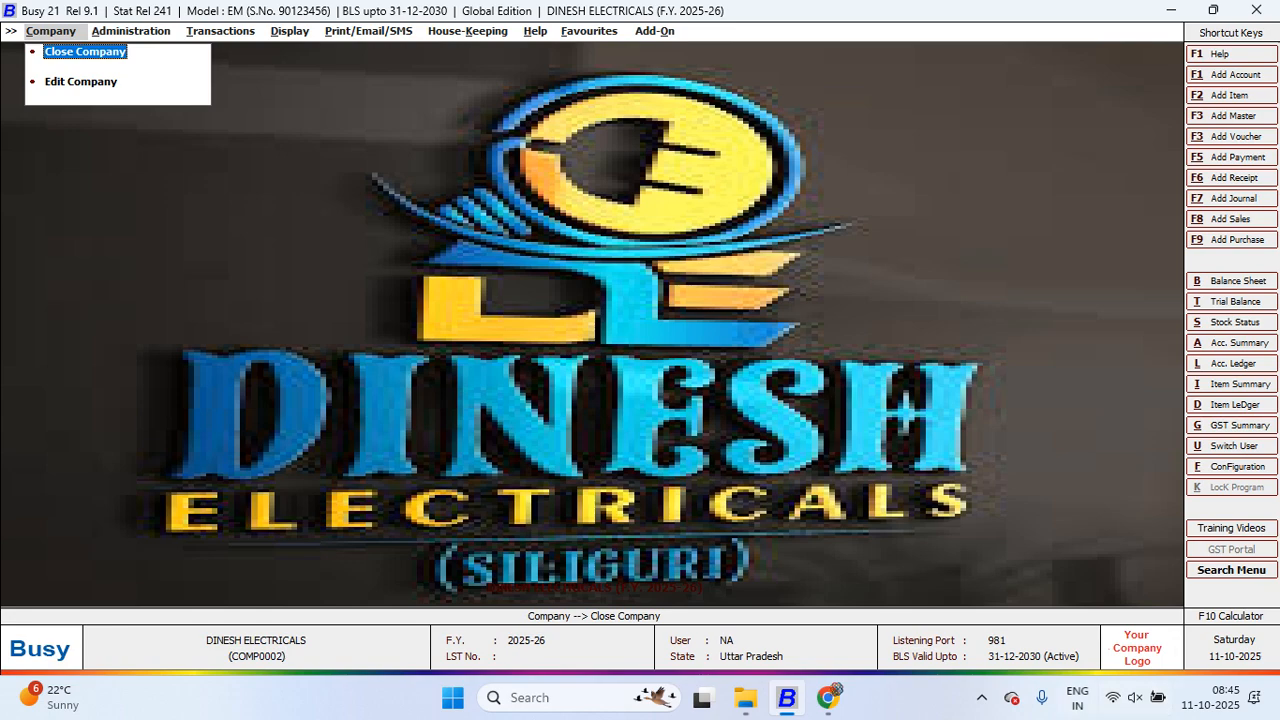
{"action": "key", "text": "Right"}
{"action": "key", "text": "Down"}
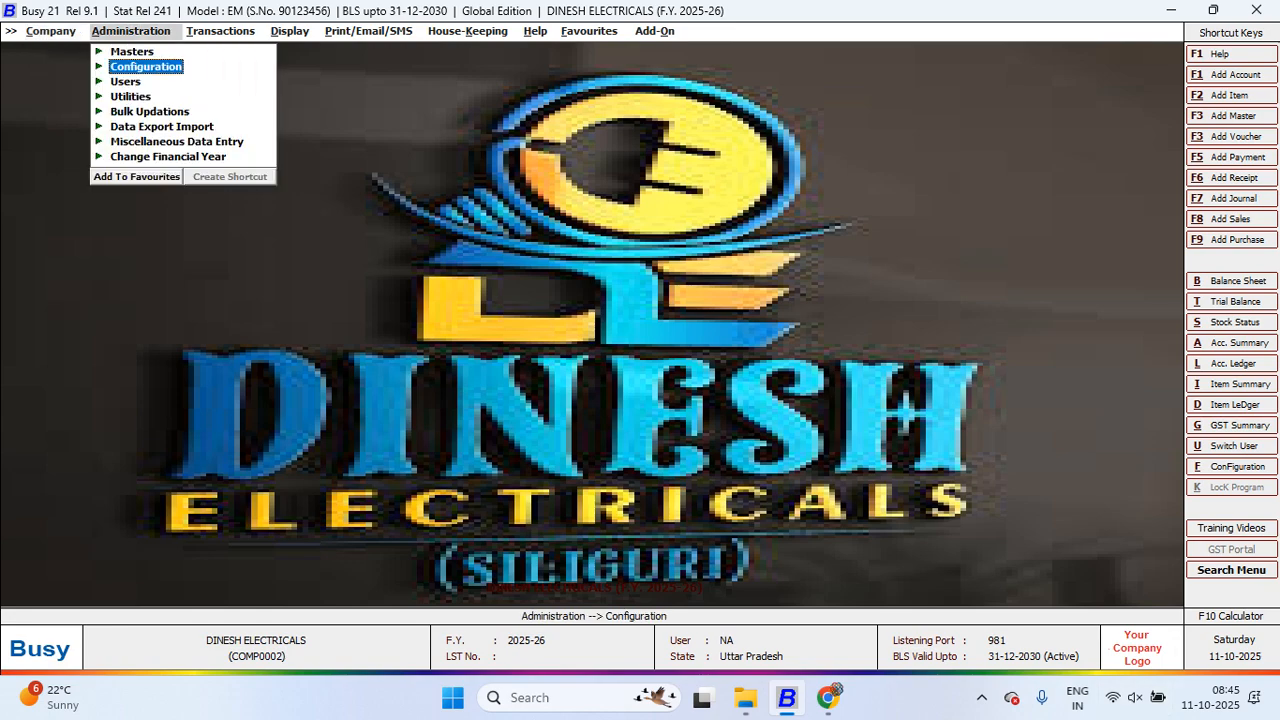
{"action": "key", "text": "Return"}
{"action": "key", "text": "Return"}
{"action": "key", "text": "Down"}
{"action": "key", "text": "Down"}
{"action": "key", "text": "Up"}
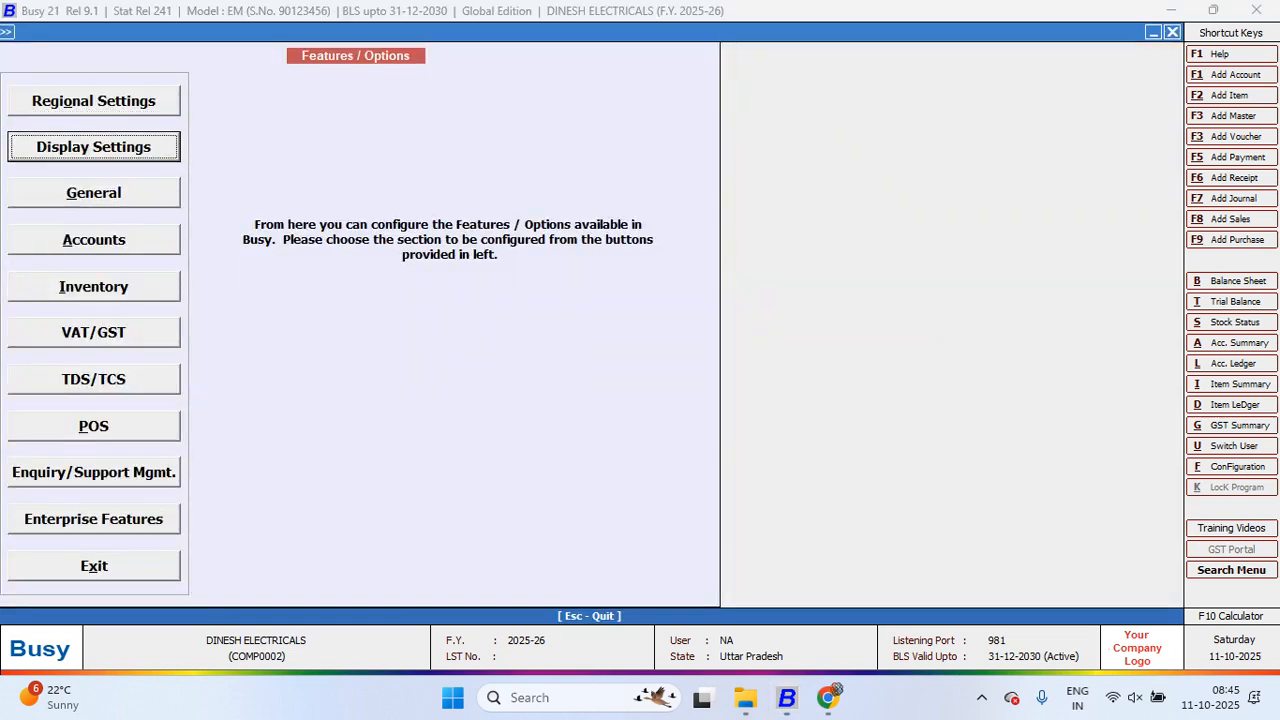
{"action": "key", "text": "Return"}
Step: Set Maintain Company Logo Image to Y with the download image, and save
{"action": "key", "text": "Return"}
{"action": "key", "text": "Return"}
{"action": "key", "text": "Return"}
{"action": "type", "text": "Y"}
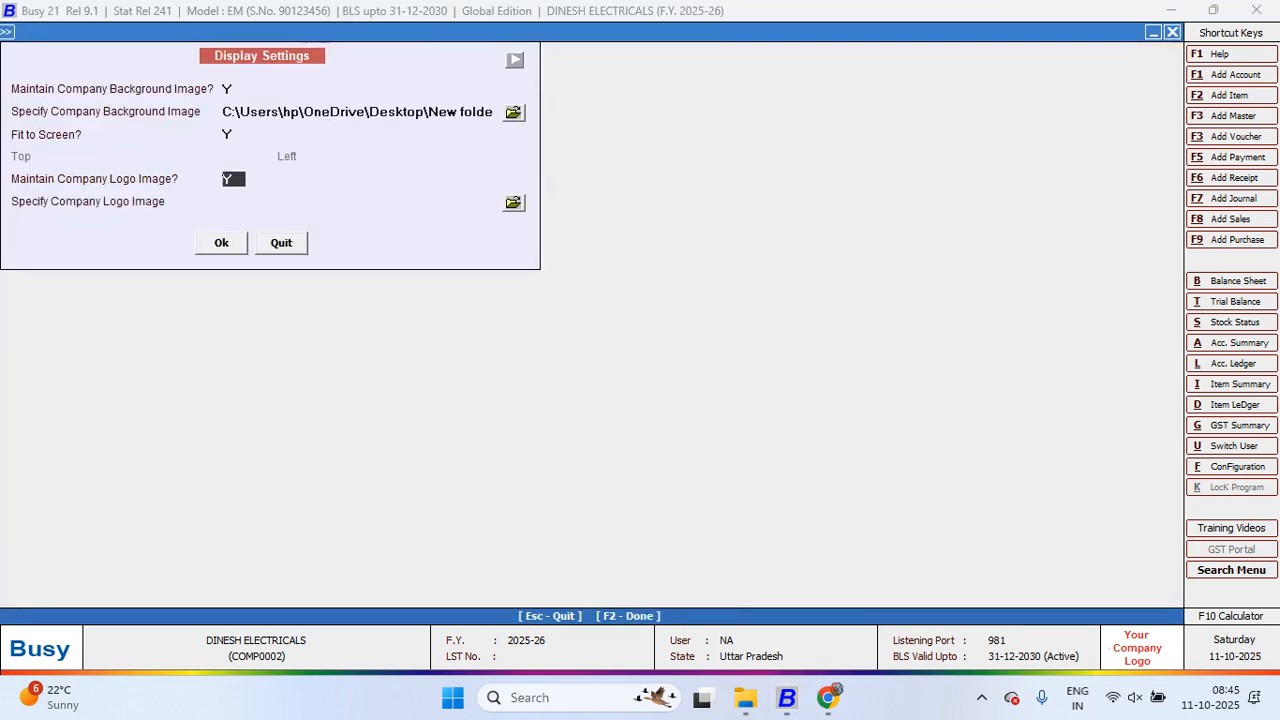
{"action": "key", "text": "Return"}
{"action": "left_click", "coordinate": [514, 203]}
{"action": "left_click", "coordinate": [219, 191]}
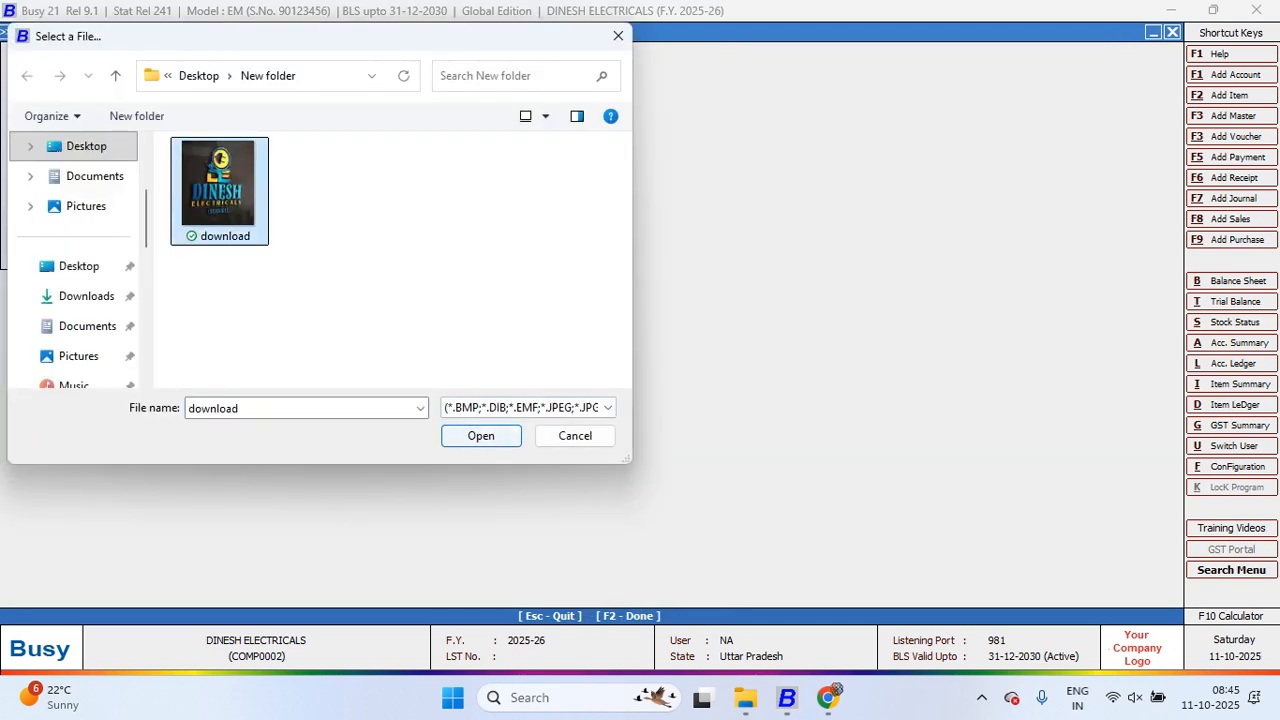
{"action": "key", "text": "Return"}
{"action": "key", "text": "Return"}
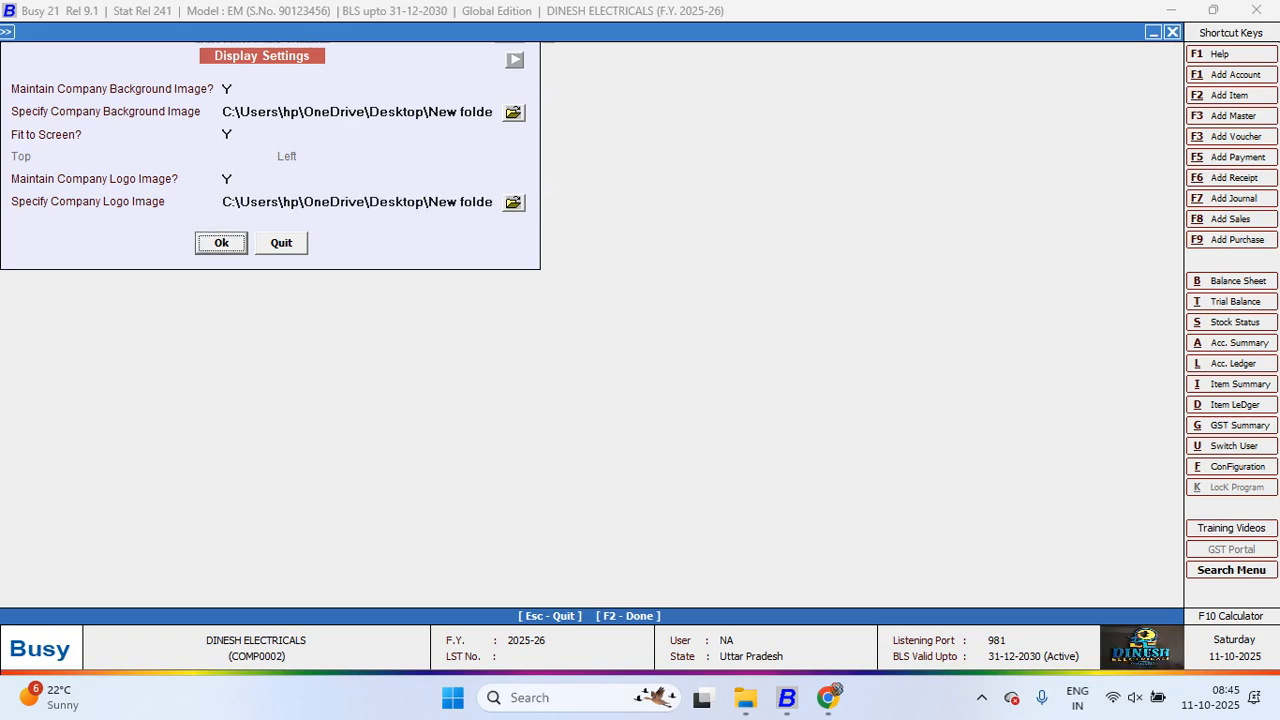
{"action": "key", "text": "Return"}
{"action": "key", "text": "Escape"}
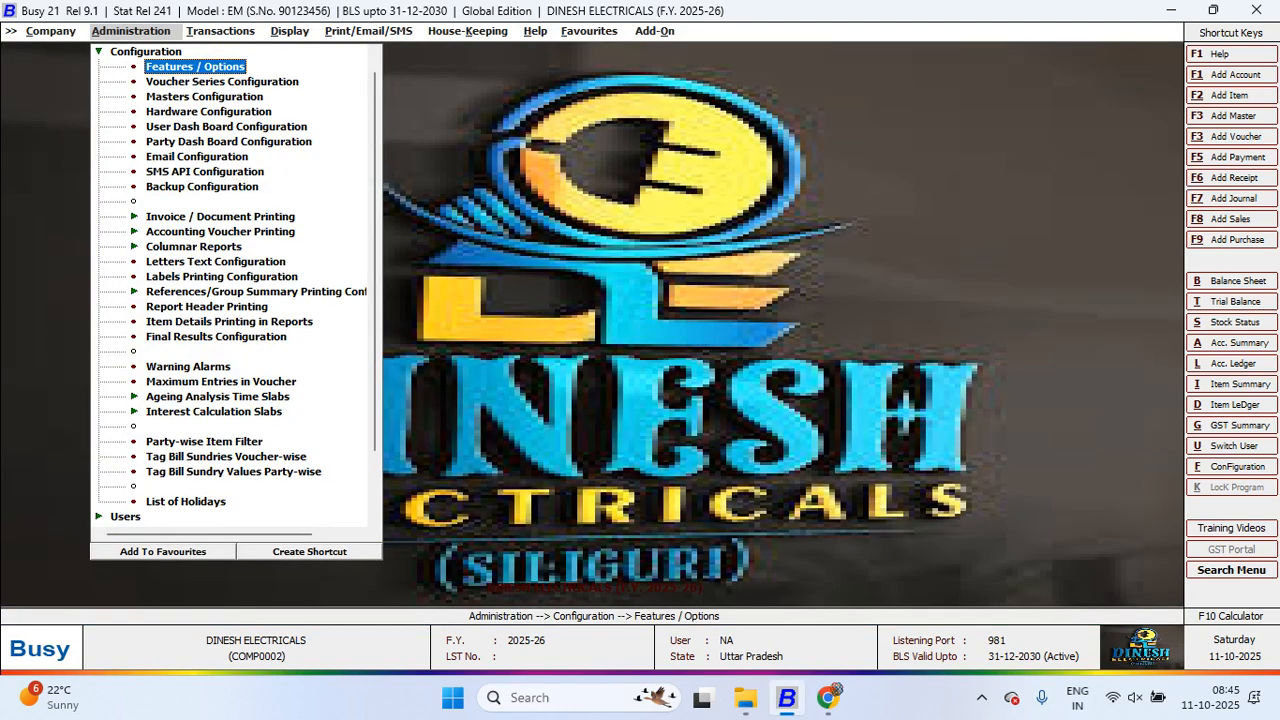
Step: Open the Change Company Logo prompt from the menus and dismiss it
{"action": "key", "text": "Right"}
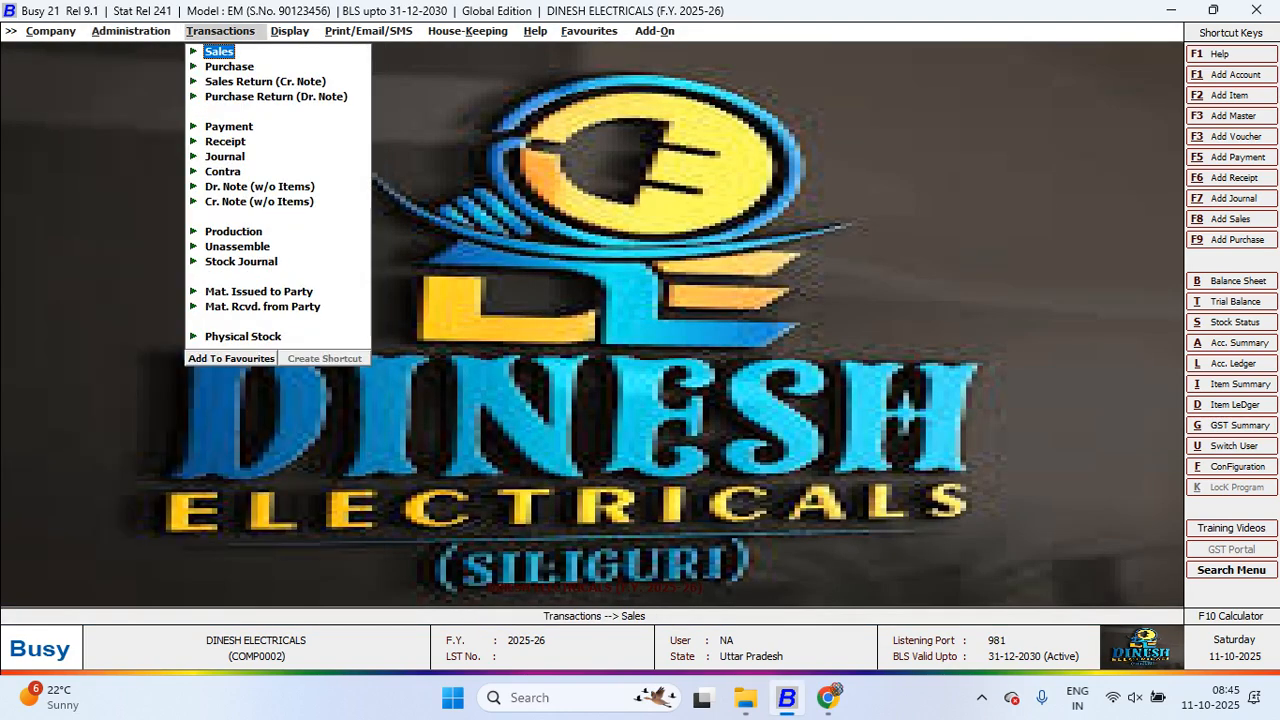
{"action": "key", "text": "Right"}
{"action": "key", "text": "Right"}
{"action": "key", "text": "Right"}
{"action": "key", "text": "Right"}
{"action": "key", "text": "Right"}
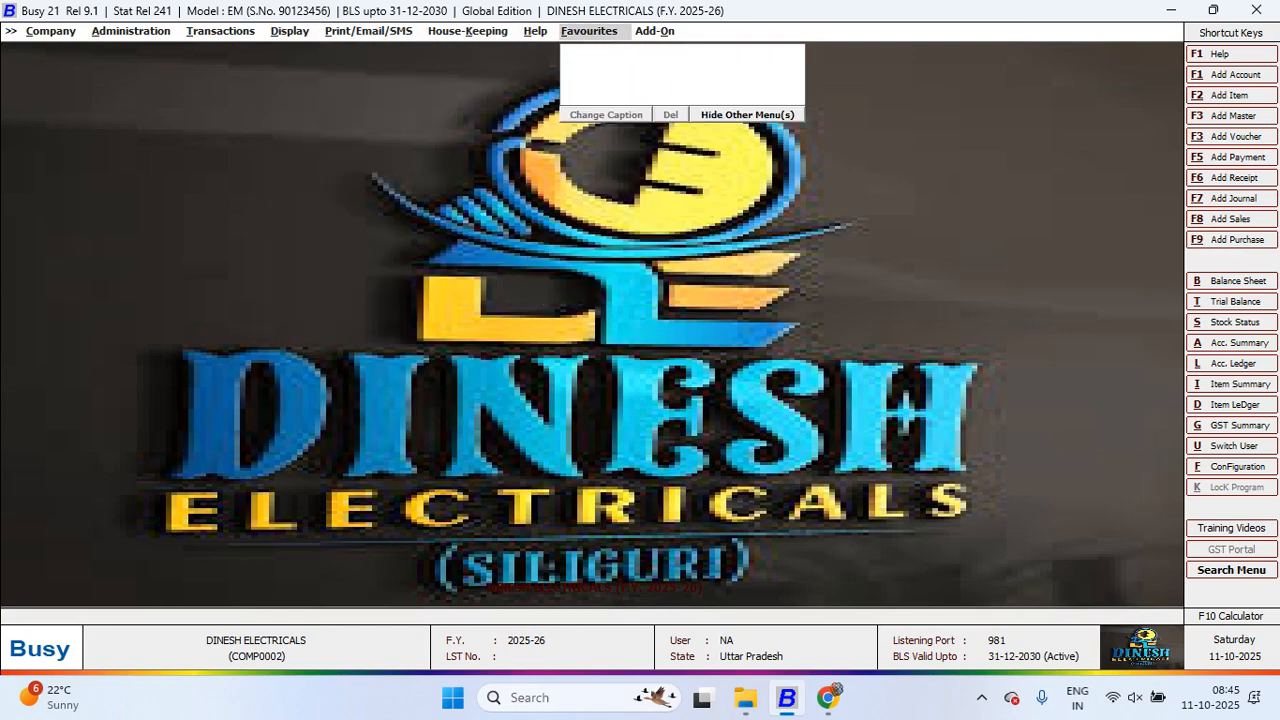
{"action": "key", "text": "Return"}
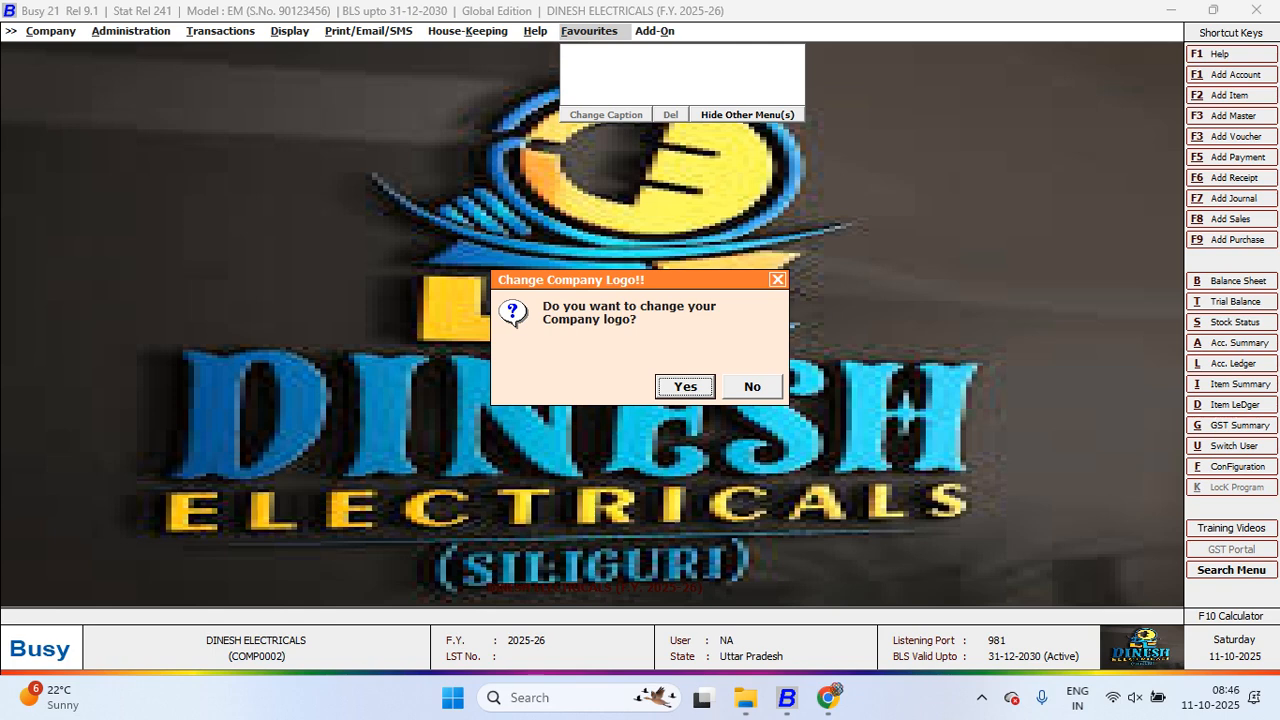
{"action": "key", "text": "Escape"}
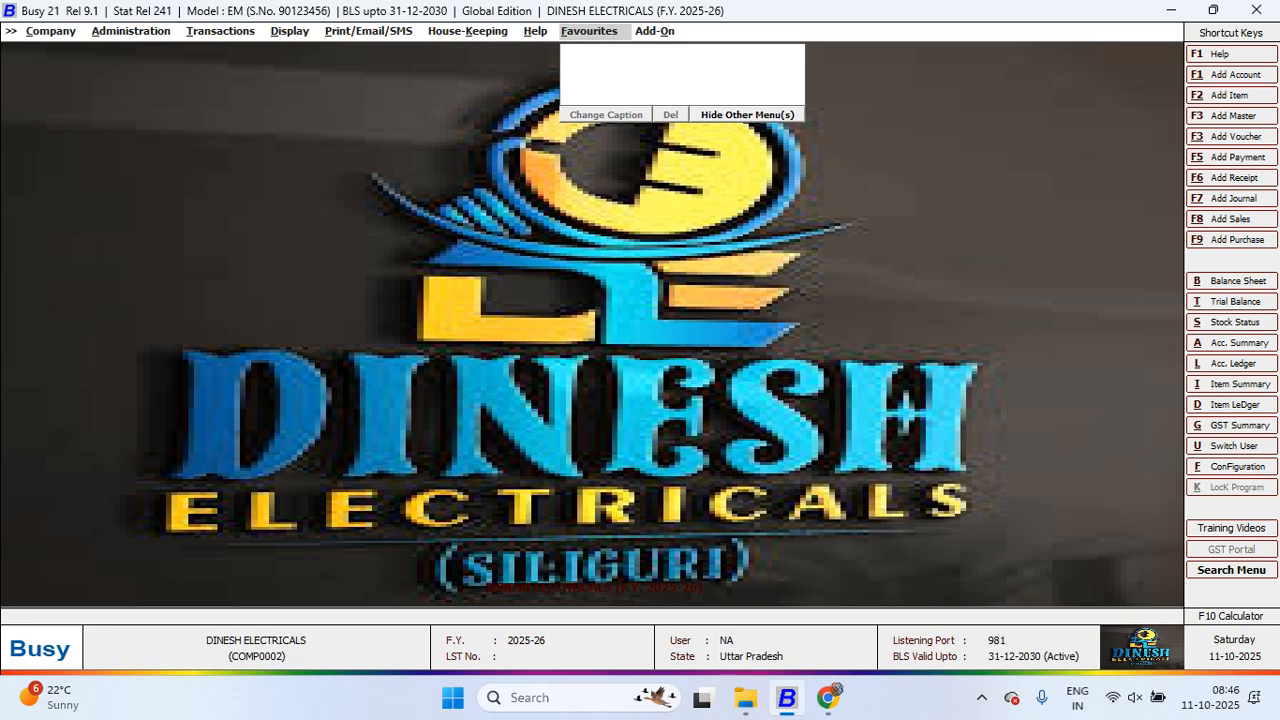
Step: Go to Administration and open Features / Options again to check Display Settings
{"action": "key", "text": "Right"}
{"action": "key", "text": "Right"}
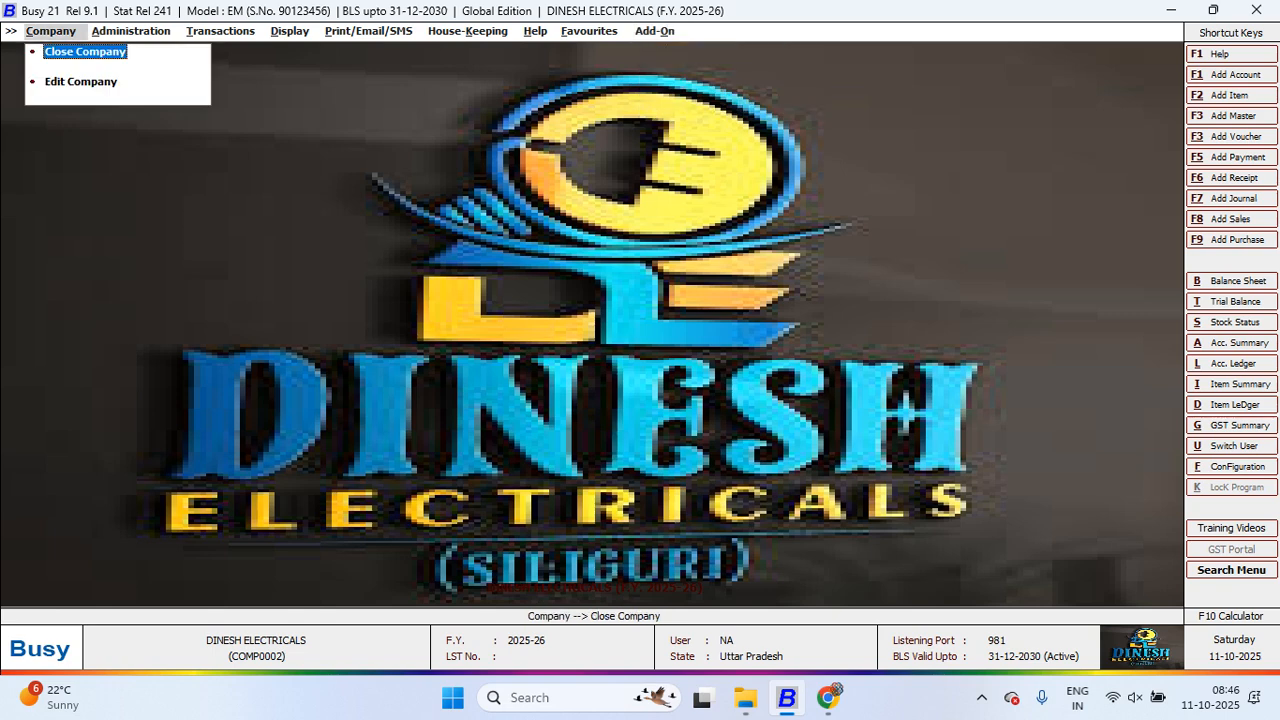
{"action": "key", "text": "Right"}
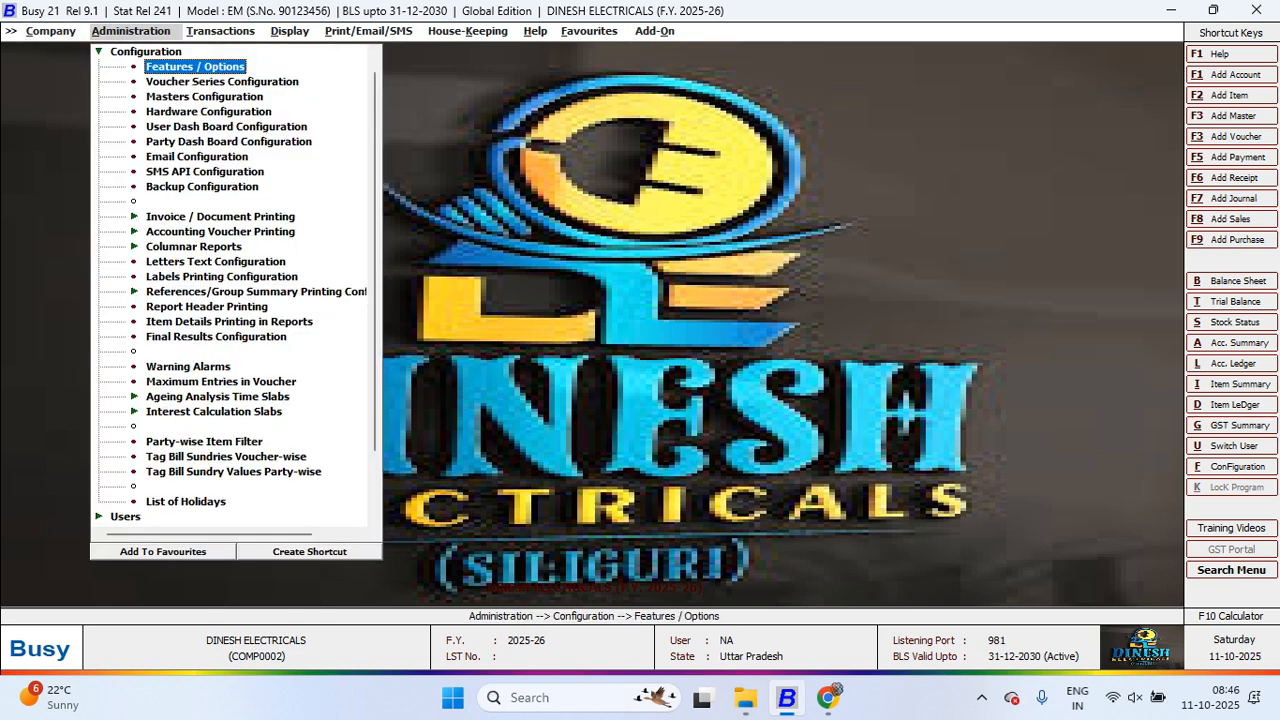
{"action": "key", "text": "Return"}
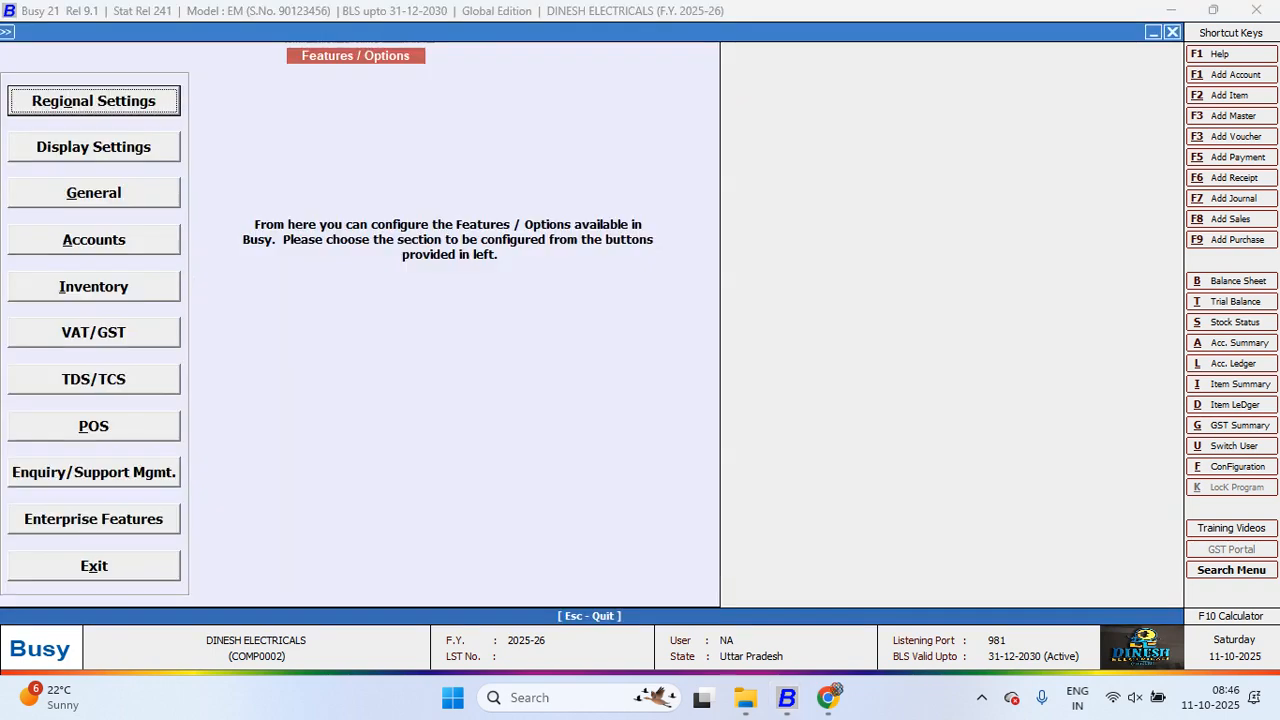
{"action": "key", "text": "Escape"}
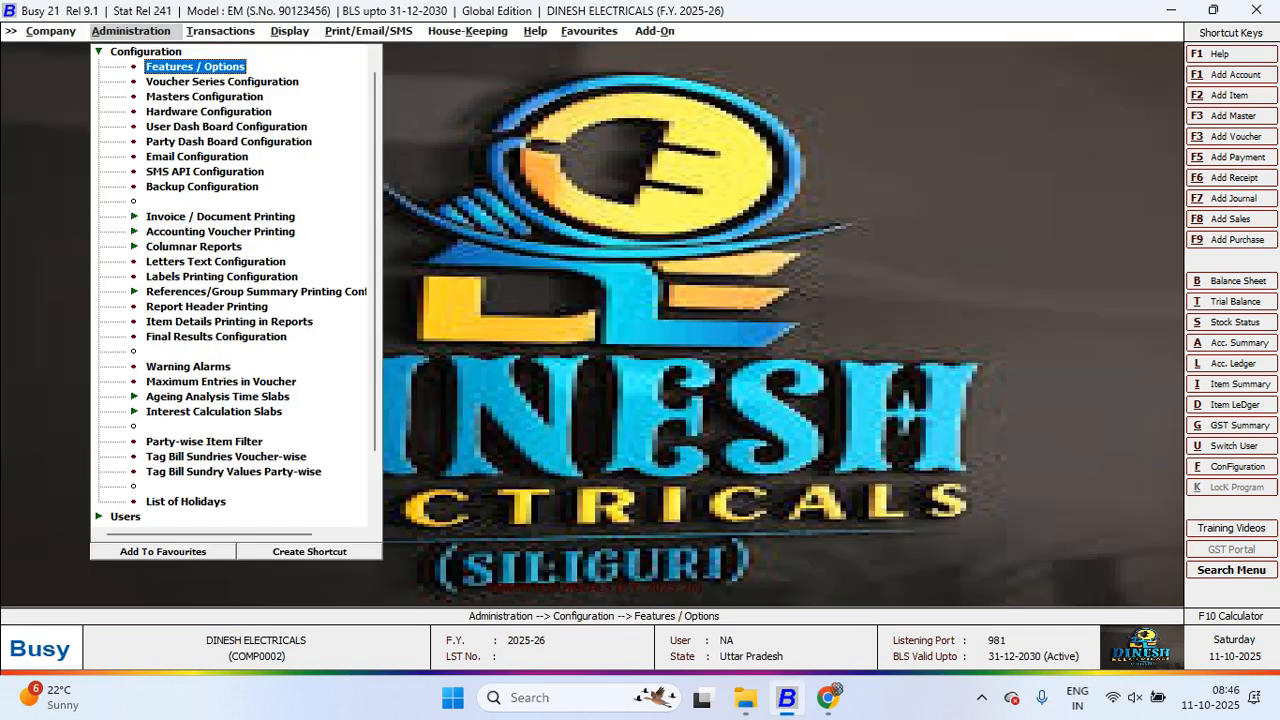
{"action": "key", "text": "Left"}
{"action": "key", "text": "Right"}
{"action": "key", "text": "Return"}
{"action": "key", "text": "Down"}
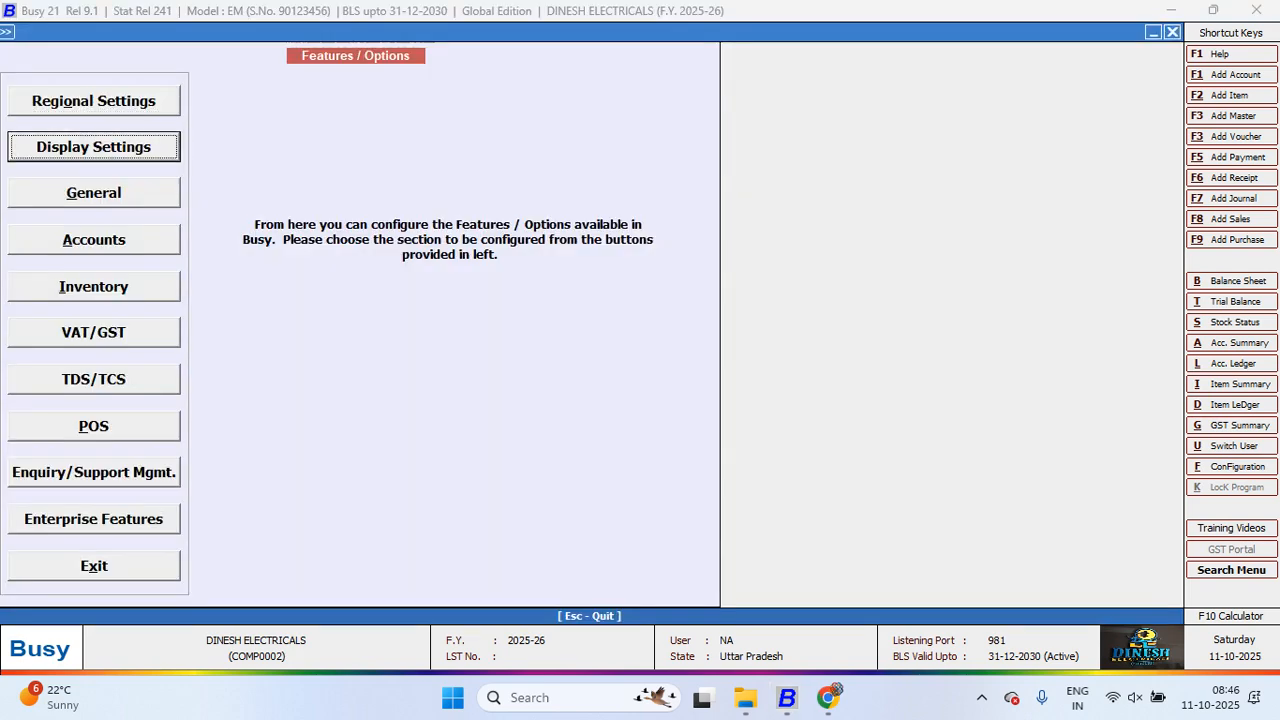
Step: Back out to the Company menu and close the DINESH ELECTRICALS company
{"action": "key", "text": "Escape"}
{"action": "key", "text": "Left"}
{"action": "key", "text": "Down"}
{"action": "key", "text": "Up"}
{"action": "key", "text": "Return"}
{"action": "key", "text": "Return"}
{"action": "key", "text": "Return"}
{"action": "key", "text": "Return"}
{"action": "key", "text": "Return"}
{"action": "key", "text": "Return"}
{"action": "key", "text": "Return"}
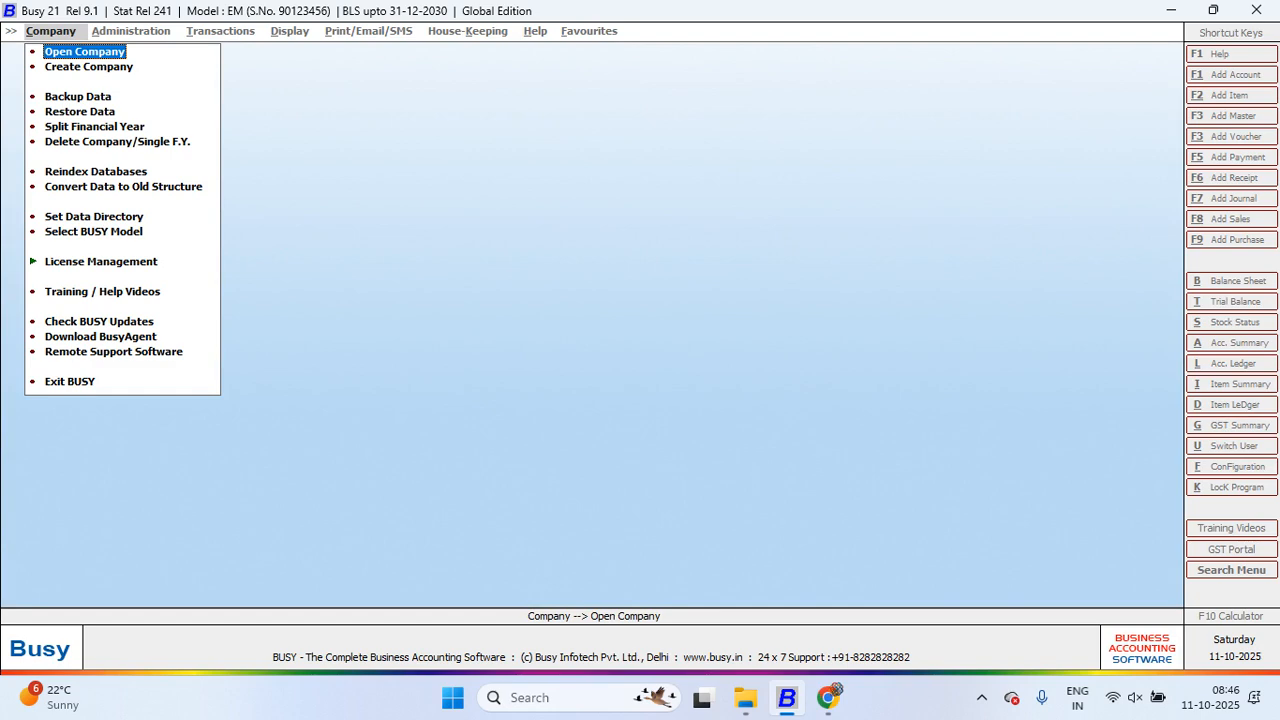
{"action": "left_click", "coordinate": [981, 698]}
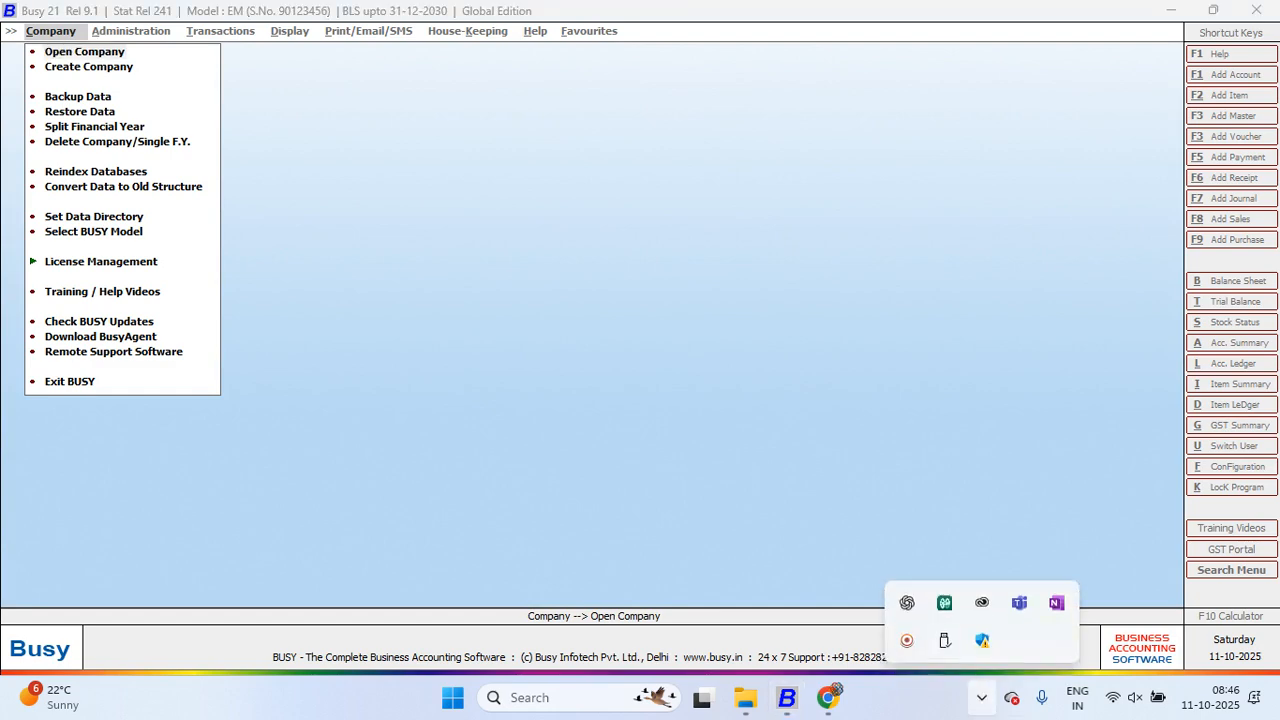